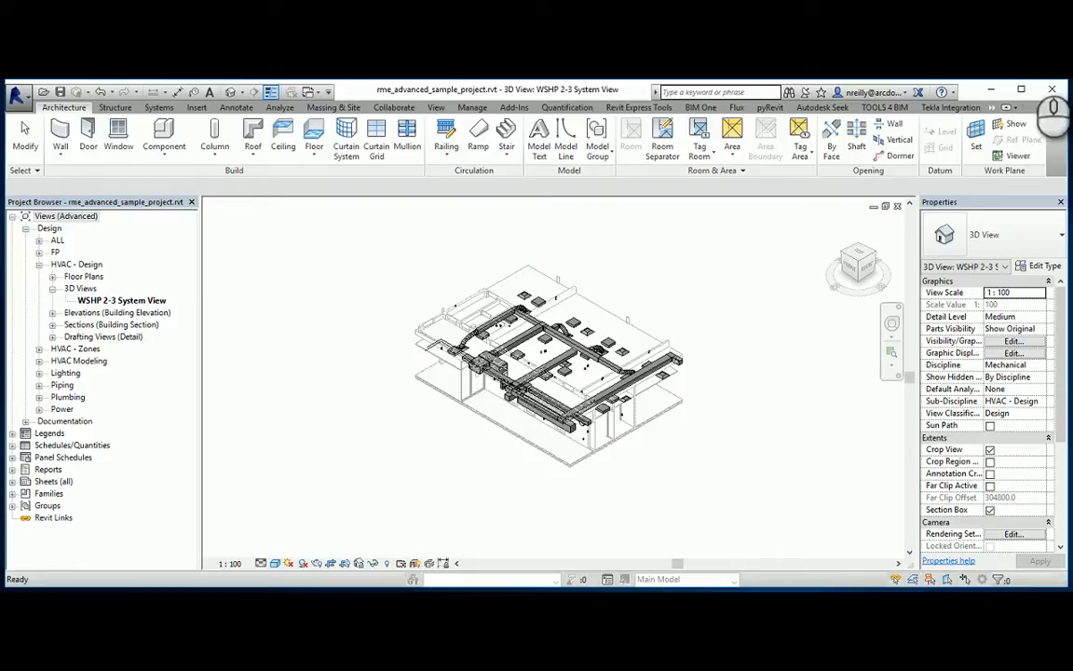
Maximize the window and view the whole building model in the default 3D view.
{"action": "left_click", "coordinate": [1021, 89]}
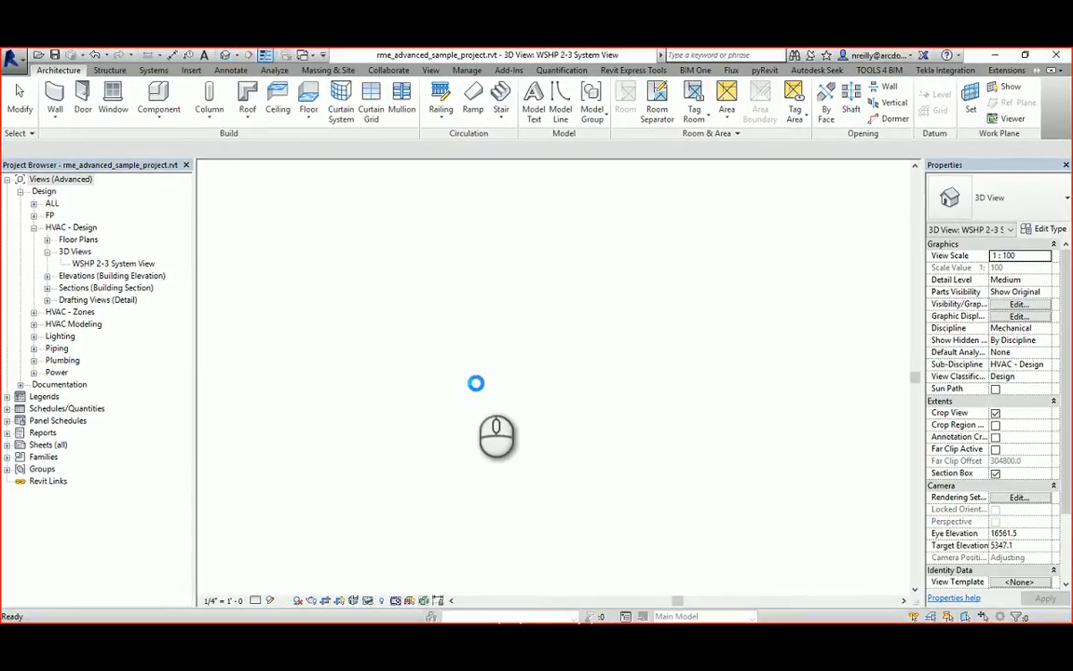
{"action": "middle_click_drag", "start_coordinate": [538, 377], "coordinate": [574, 310], "text": "shift"}
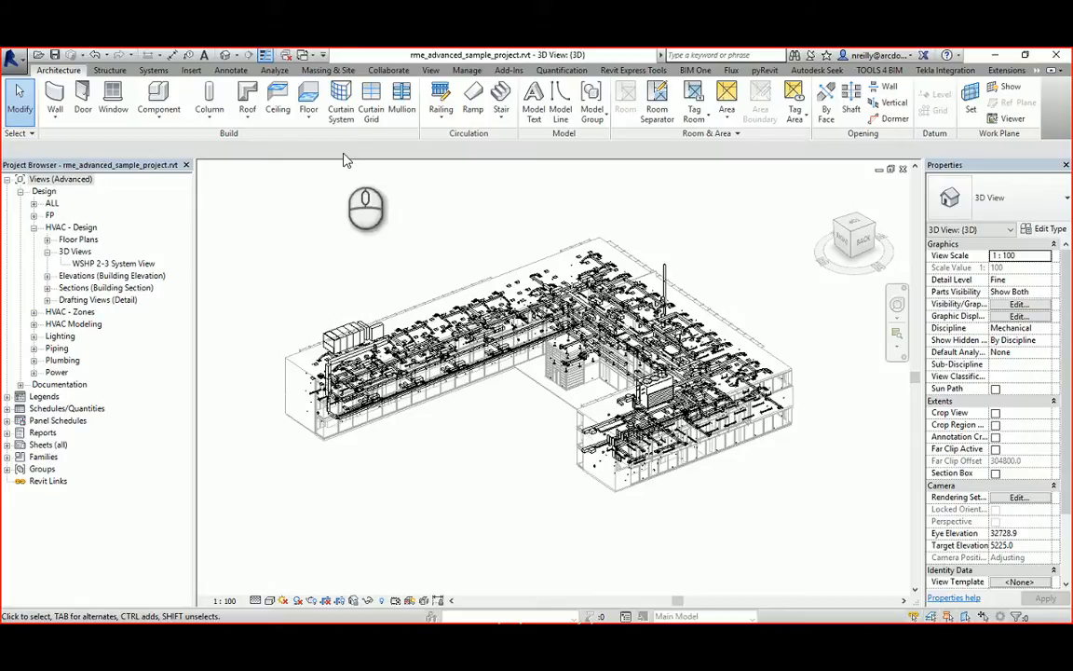
Look at the commands offered by the Classification Manager add-in.
{"action": "left_click", "coordinate": [511, 72]}
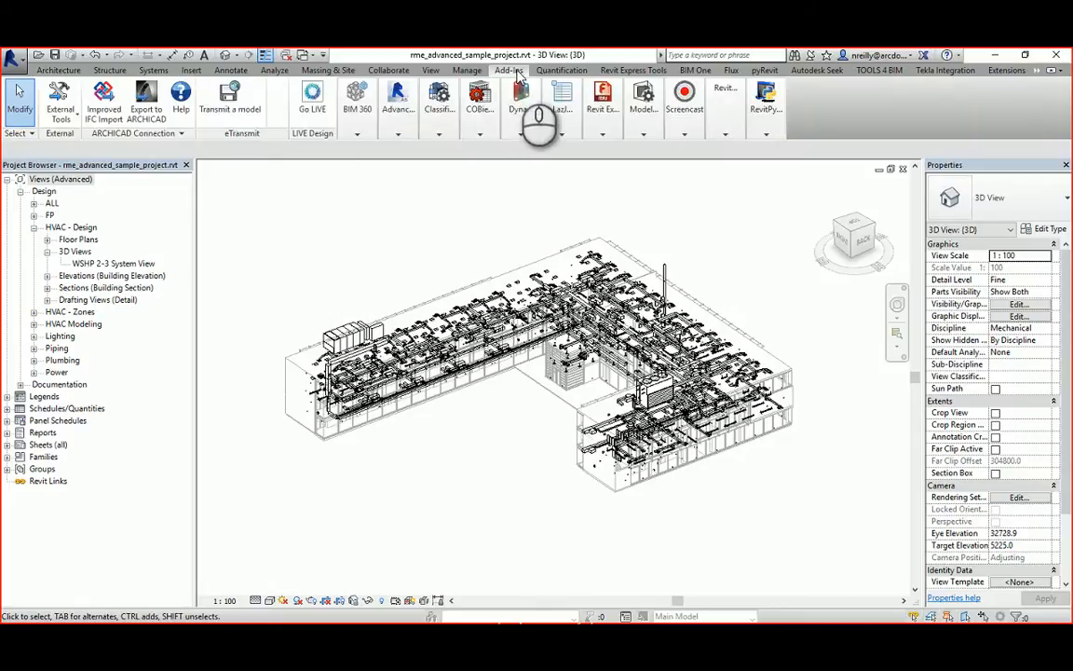
{"action": "left_click", "coordinate": [440, 133]}
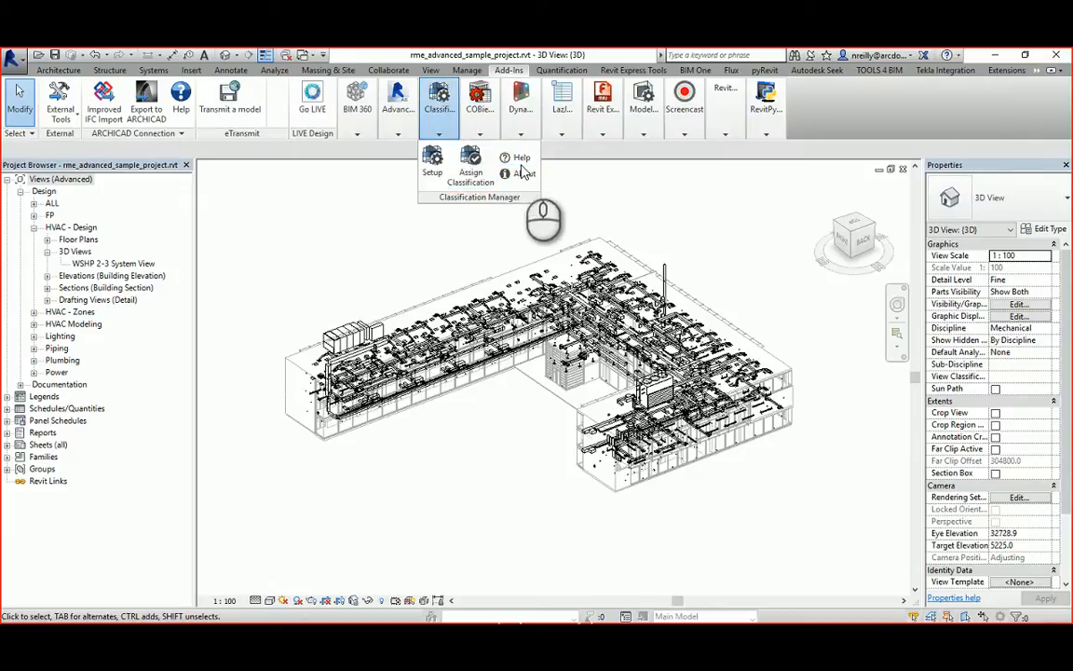
{"action": "left_click", "coordinate": [369, 217]}
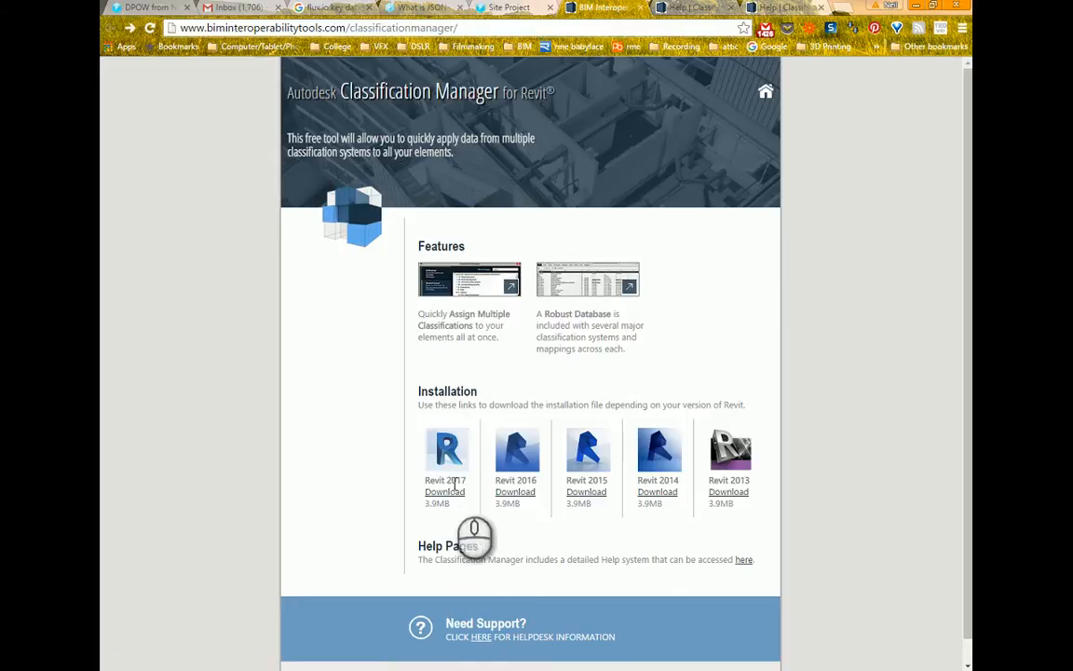
In the browser, review the Classification Manager's installation procedure and quick start guide pages, including the Assign Classification section.
{"action": "left_click", "coordinate": [691, 11]}
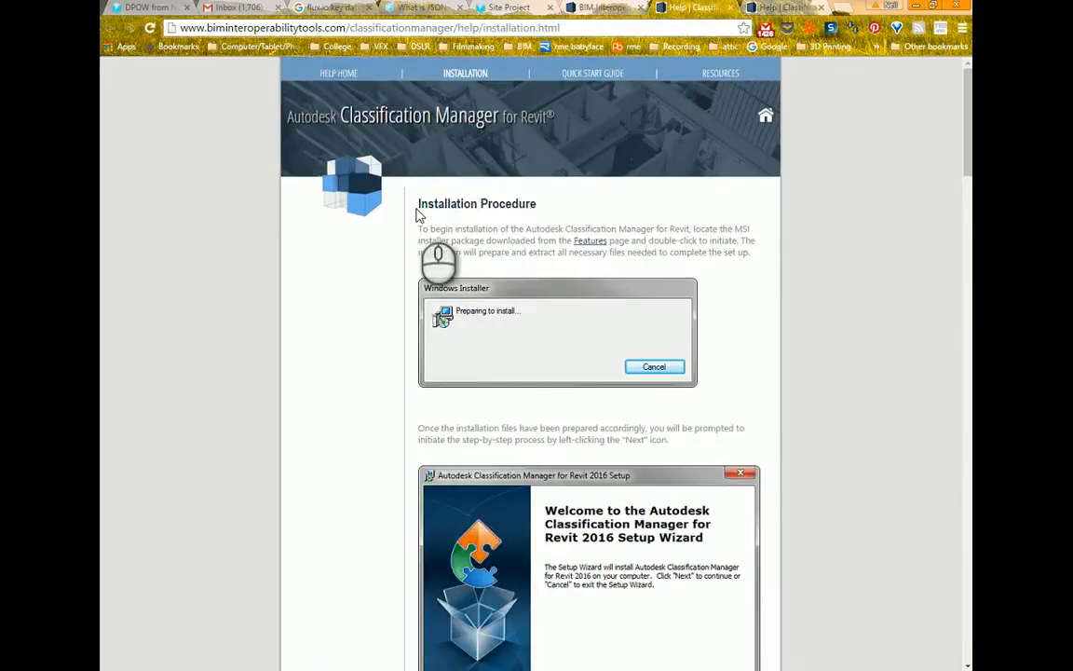
{"action": "scroll", "coordinate": [562, 264], "scroll_direction": "down", "scroll_amount": 4}
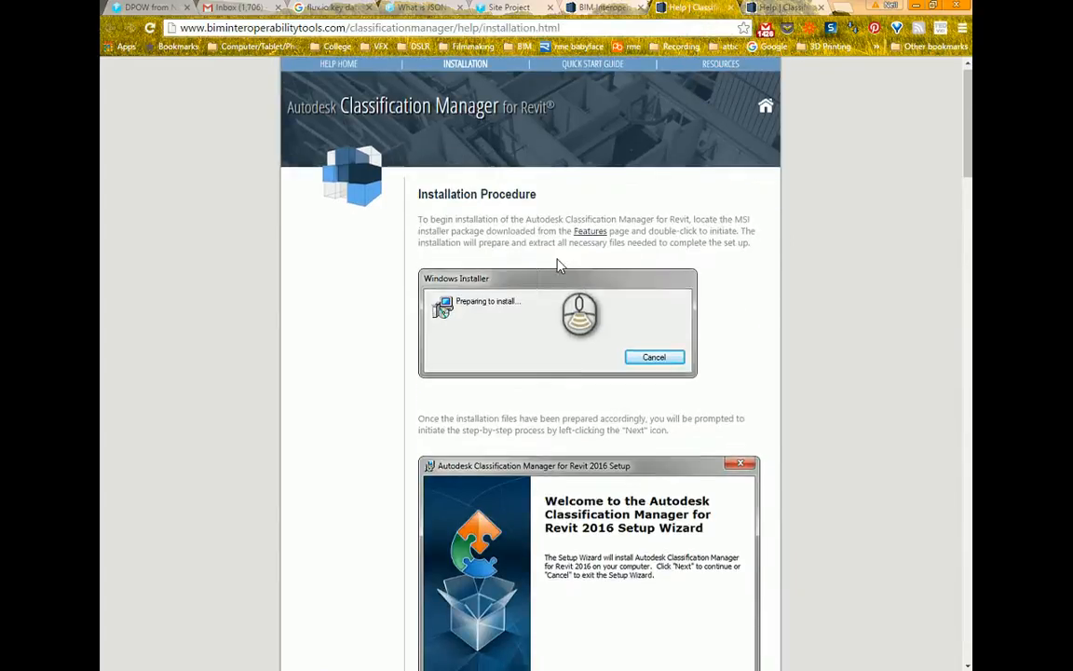
{"action": "scroll", "coordinate": [568, 251], "scroll_direction": "up", "scroll_amount": 4}
{"action": "left_click", "coordinate": [783, 8]}
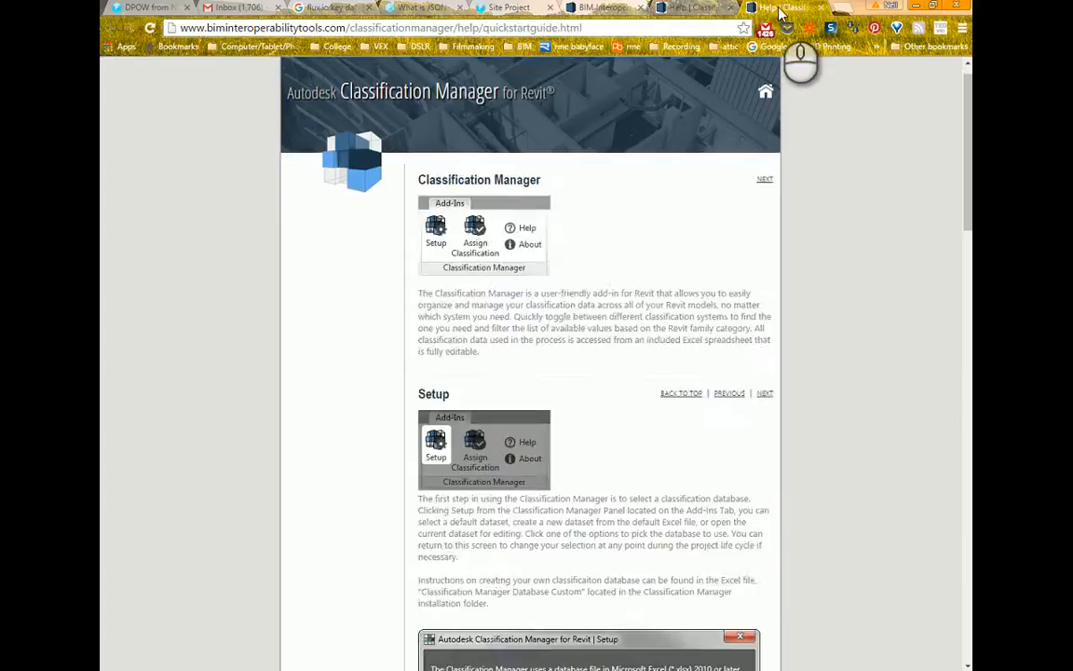
{"action": "scroll", "coordinate": [505, 254], "scroll_direction": "down", "scroll_amount": 4}
{"action": "scroll", "coordinate": [504, 255], "scroll_direction": "down", "scroll_amount": 8}
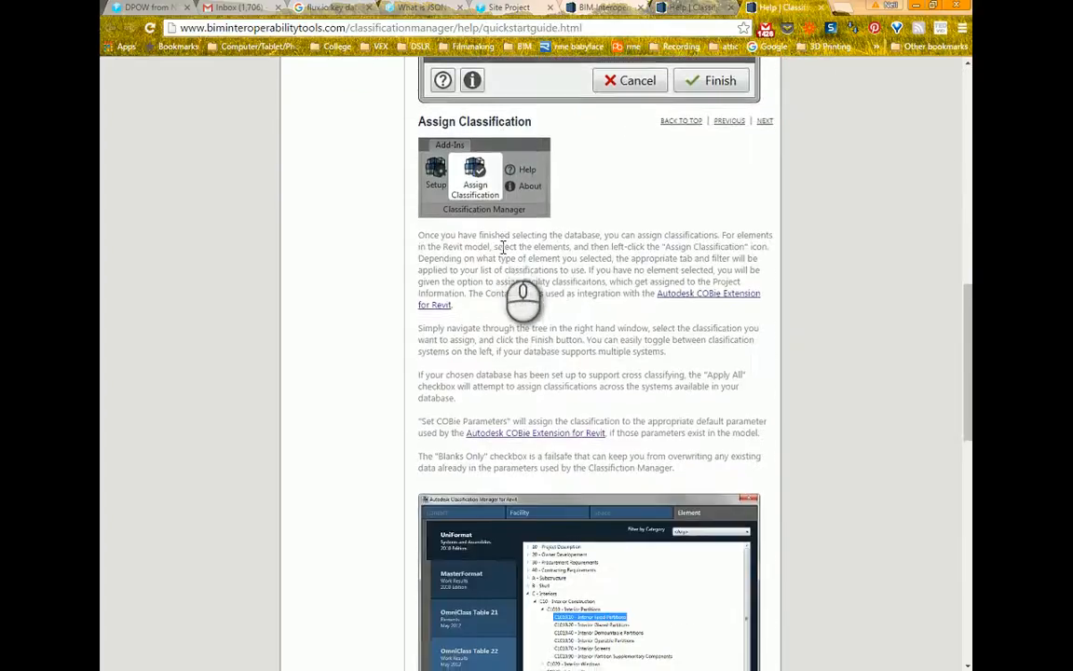
{"action": "scroll", "coordinate": [607, 306], "scroll_direction": "up", "scroll_amount": 12}
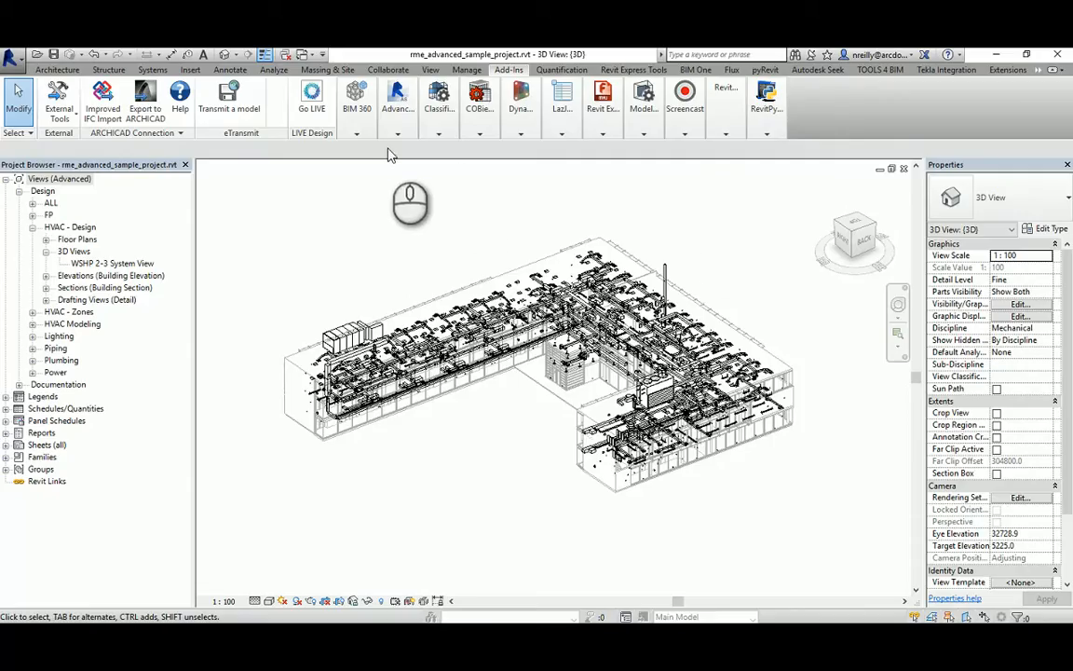
Set up the Classification Manager in Revit to use the default UK database.
{"action": "left_click", "coordinate": [439, 132]}
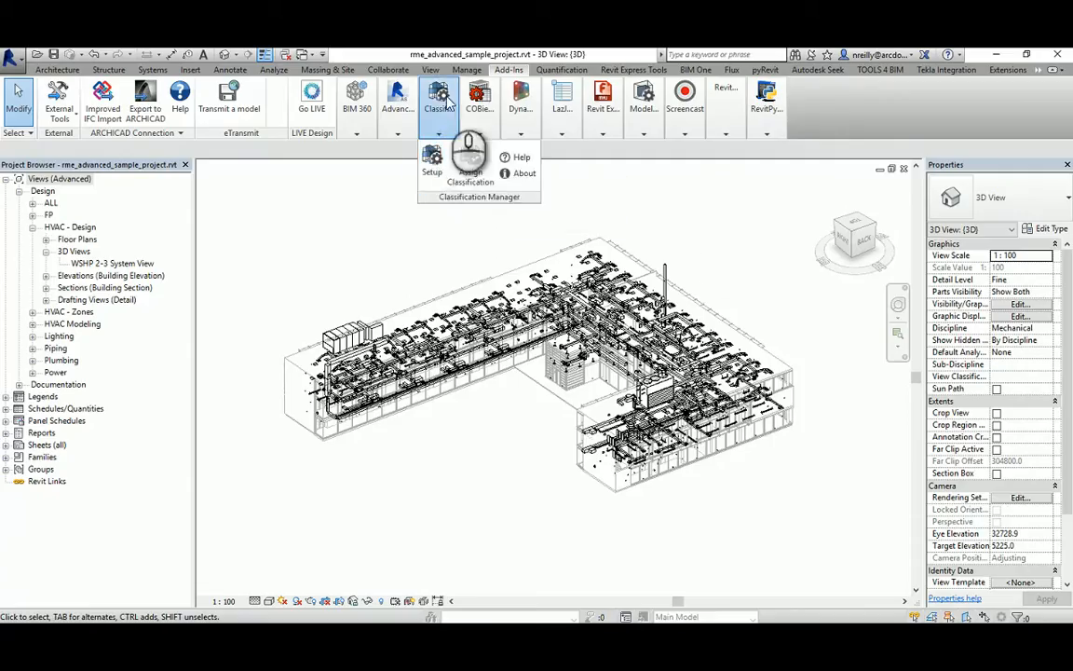
{"action": "left_click", "coordinate": [433, 164]}
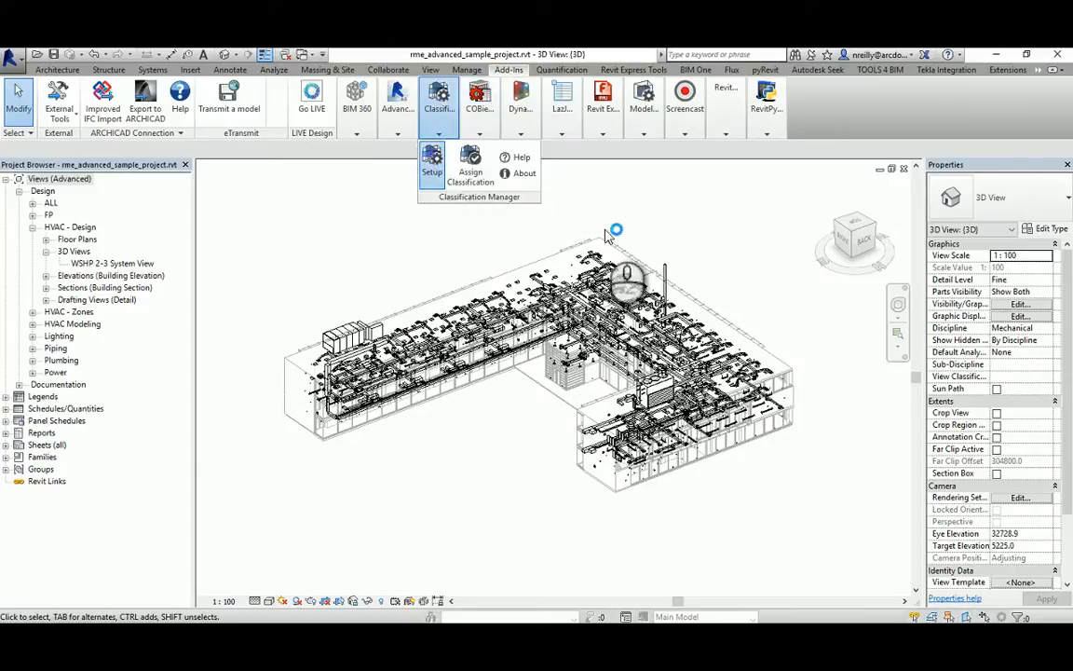
{"action": "left_click_drag", "start_coordinate": [530, 213], "coordinate": [433, 149]}
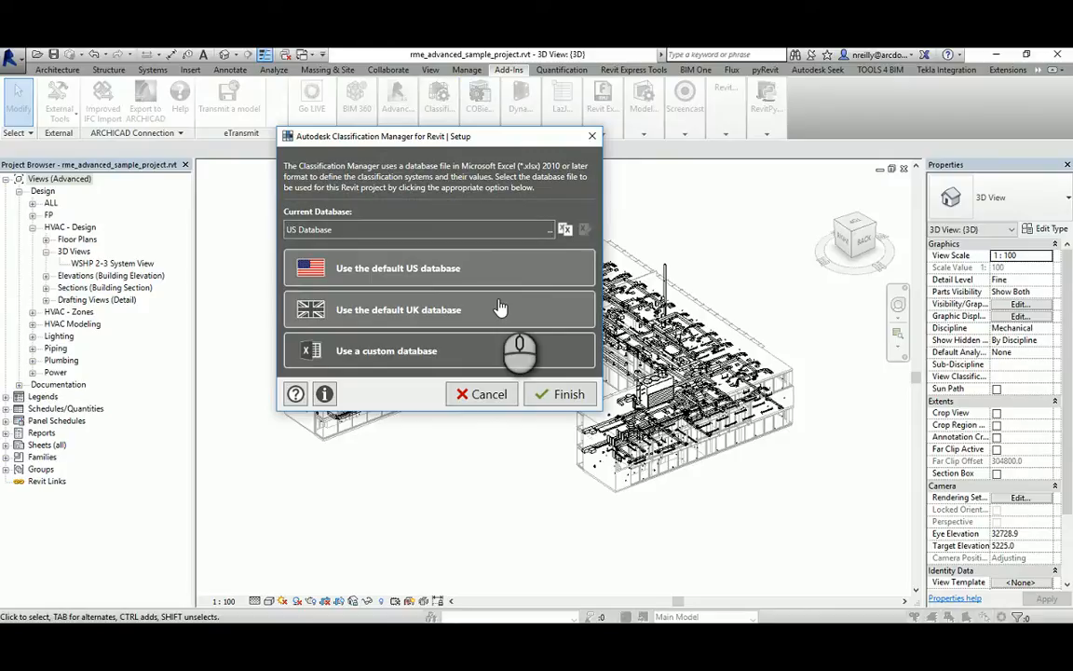
{"action": "left_click", "coordinate": [412, 313]}
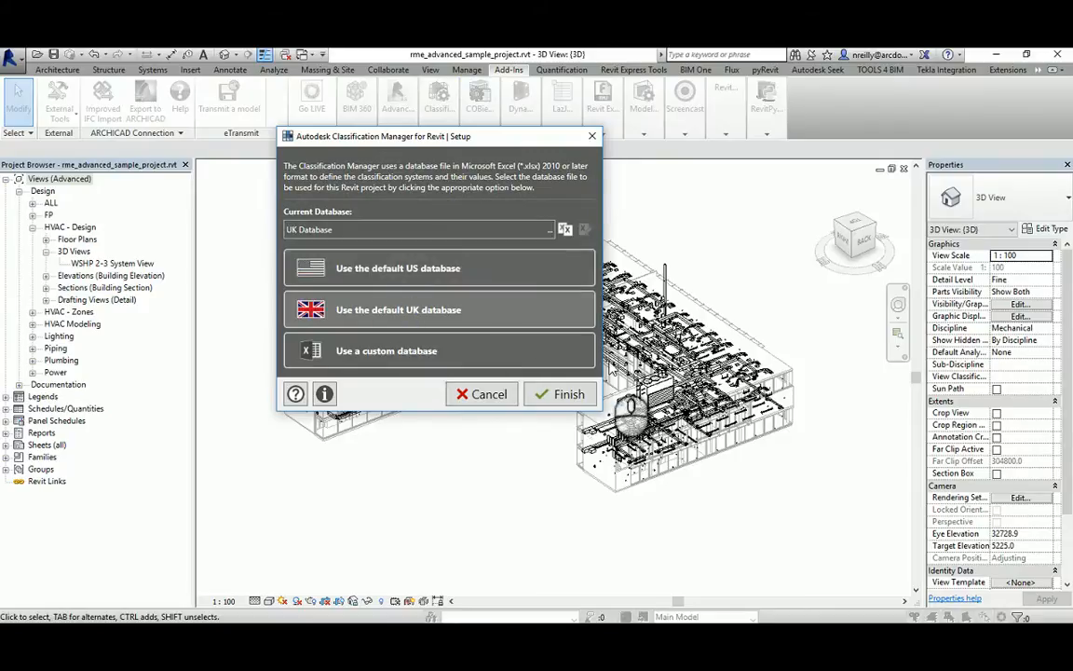
{"action": "left_click", "coordinate": [552, 394]}
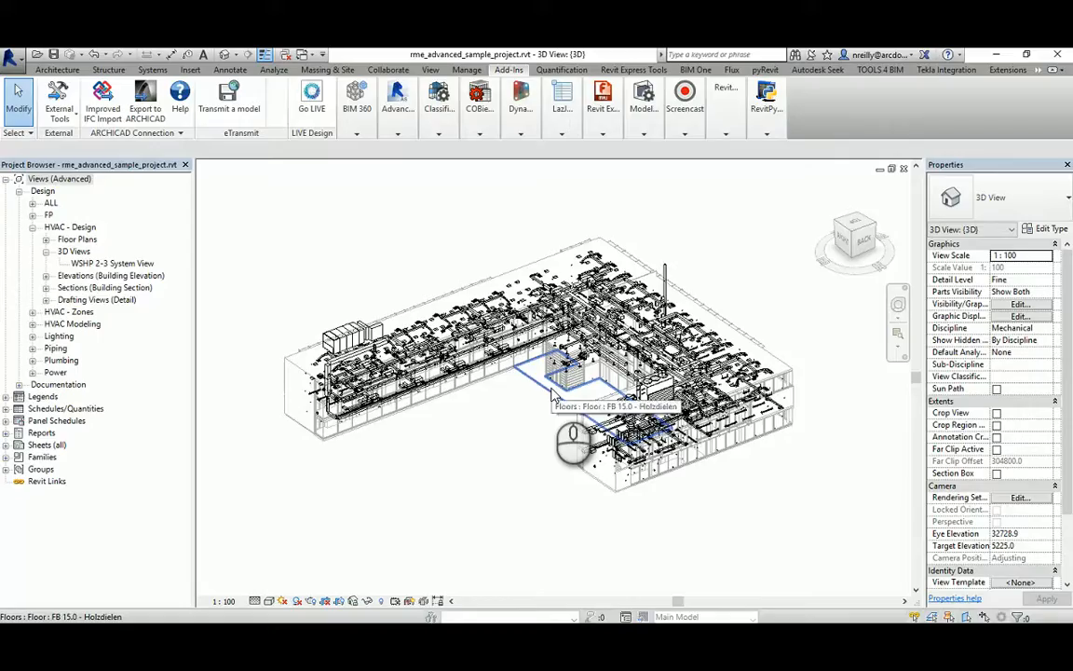
Reopen the Classification Manager setup to check the database choice, then close it without changes.
{"action": "left_click", "coordinate": [439, 110]}
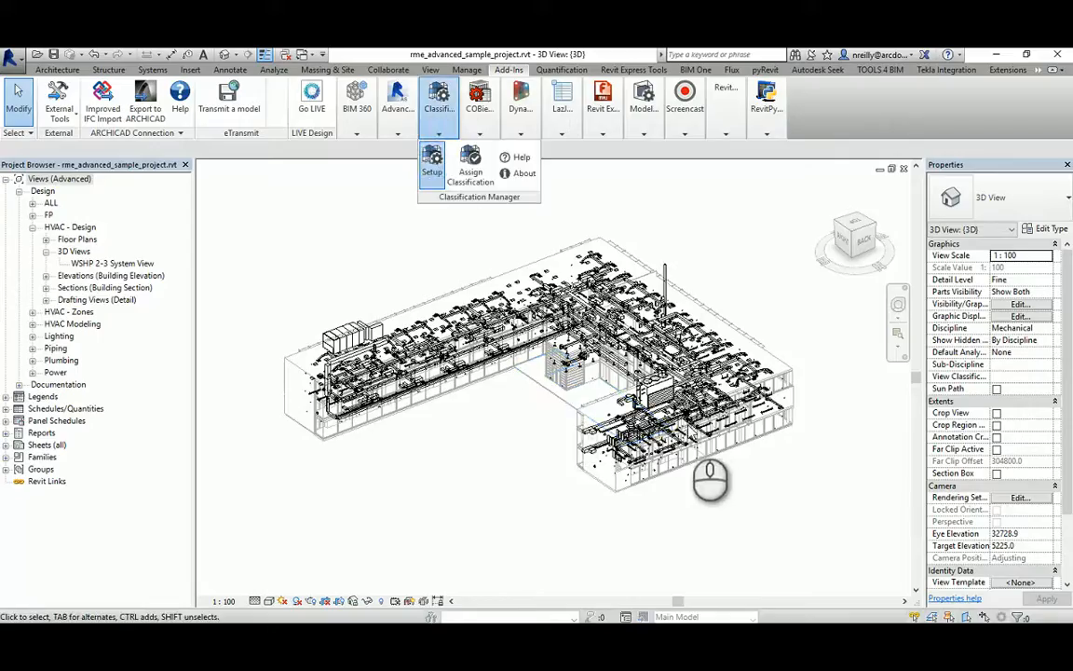
{"action": "left_click", "coordinate": [431, 163]}
{"action": "left_click", "coordinate": [586, 457]}
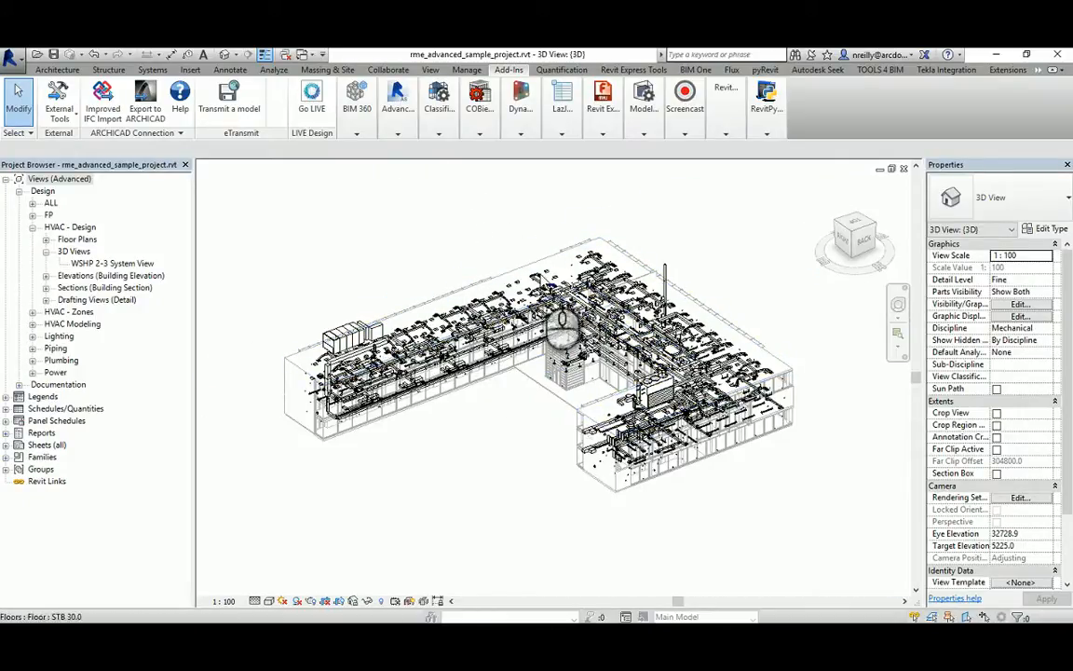
Examine the Uniclass classification parameters in the type properties of a rectangular duct on the upper floor.
{"action": "scroll", "coordinate": [559, 322], "scroll_direction": "up", "scroll_amount": 4}
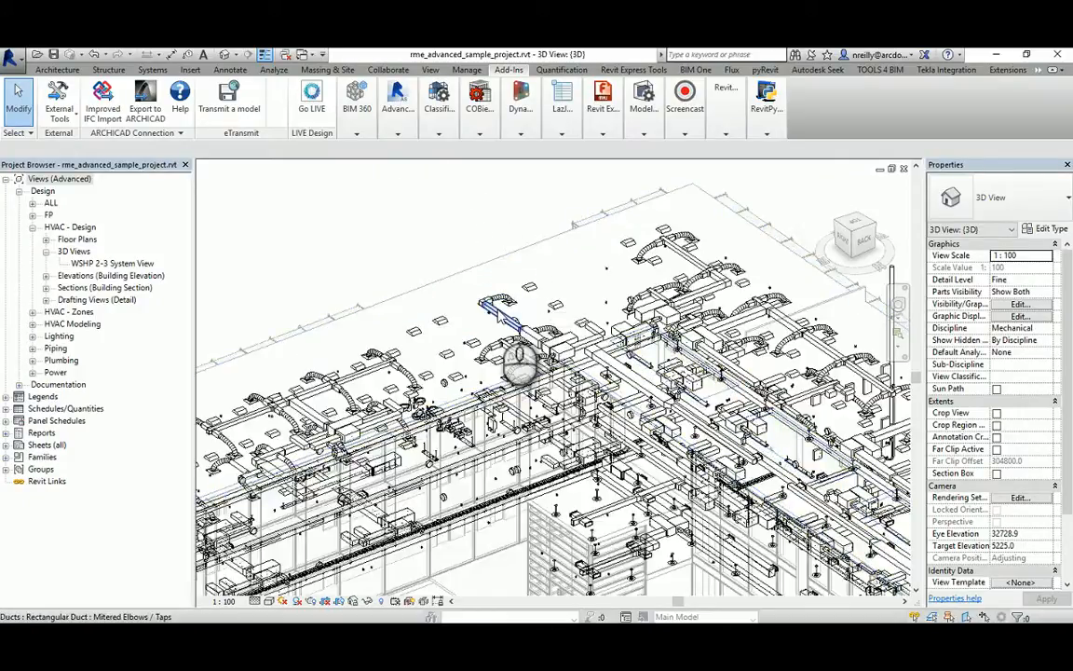
{"action": "left_click", "coordinate": [498, 307]}
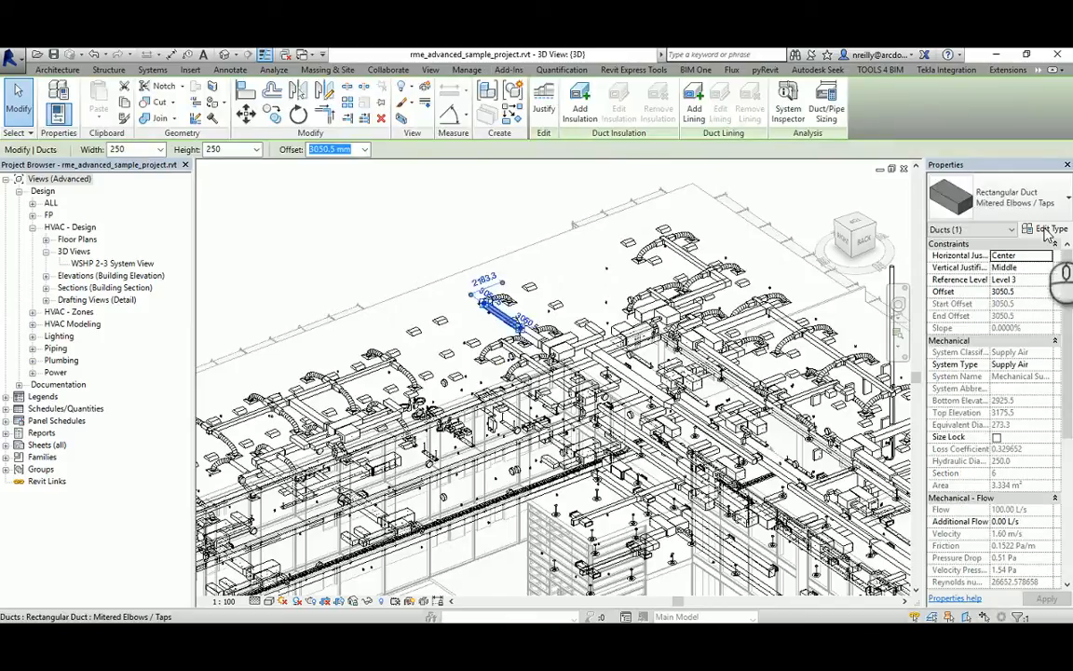
{"action": "left_click", "coordinate": [1048, 228]}
{"action": "scroll", "coordinate": [694, 298], "scroll_direction": "down", "scroll_amount": 2}
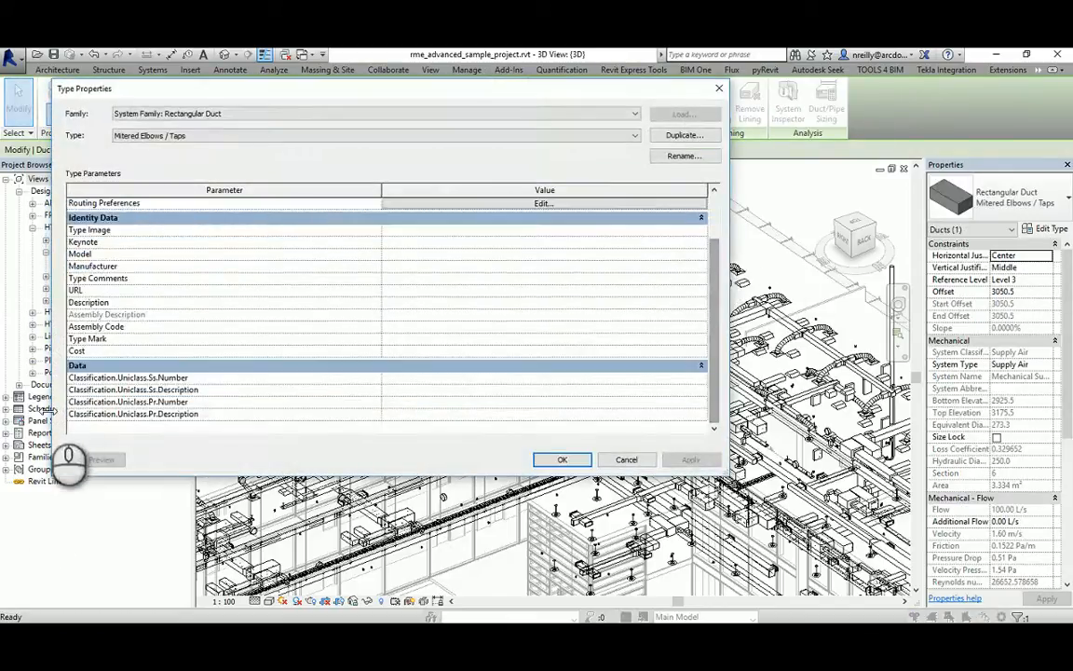
{"action": "left_click", "coordinate": [573, 459]}
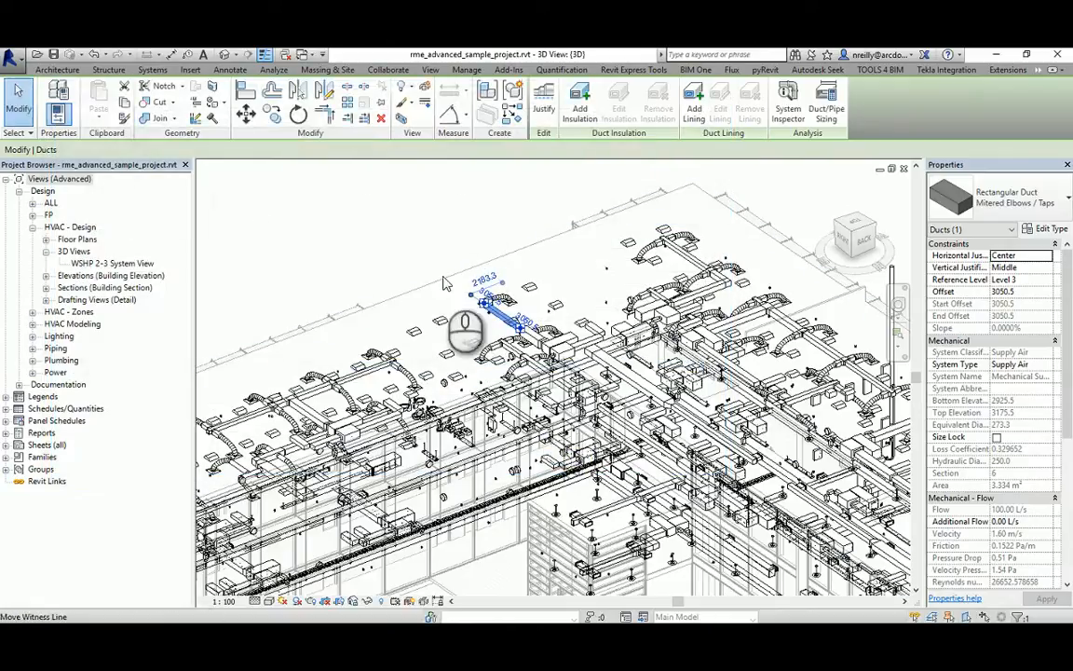
Open the properties of the Classification.Uniclass.Pr.Number project parameter.
{"action": "left_click", "coordinate": [371, 189]}
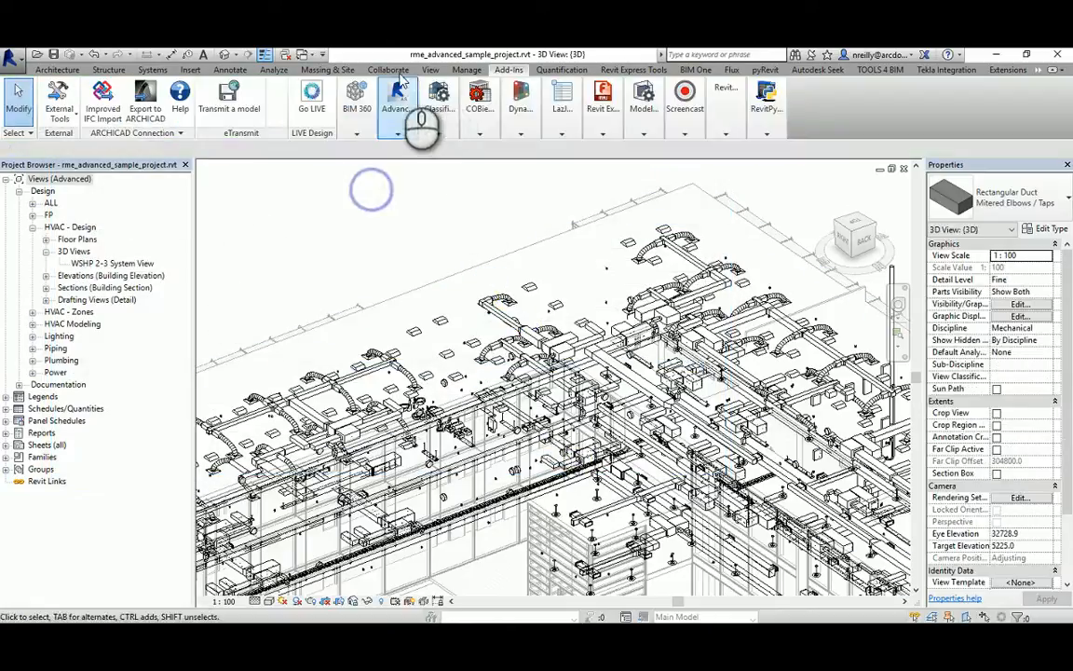
{"action": "left_click", "coordinate": [436, 121]}
{"action": "left_click", "coordinate": [467, 70]}
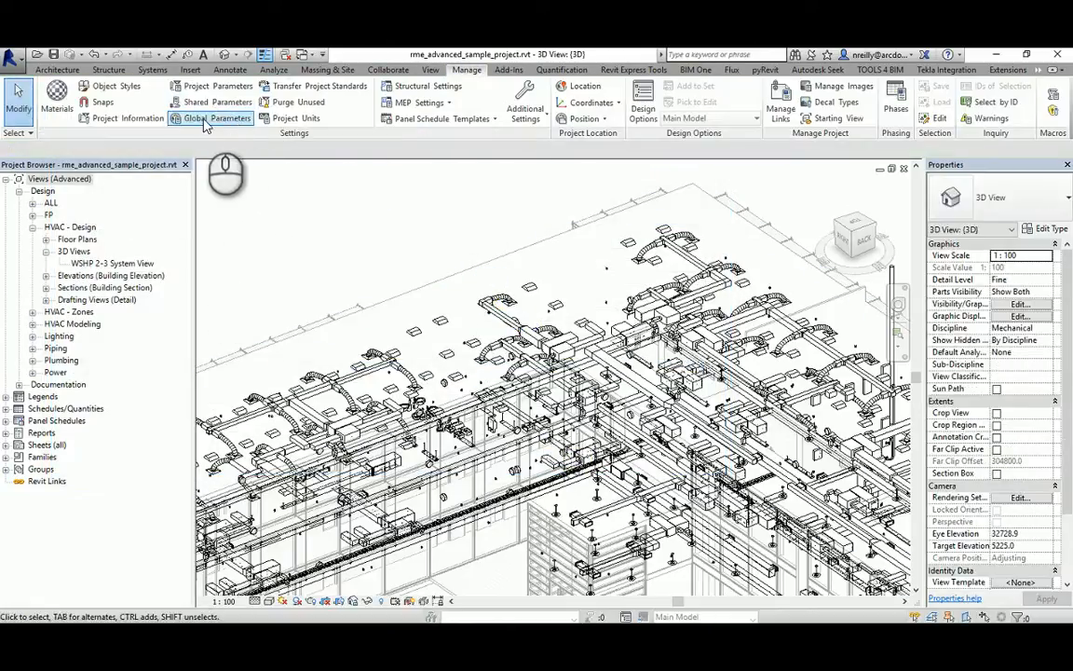
{"action": "left_click", "coordinate": [210, 86]}
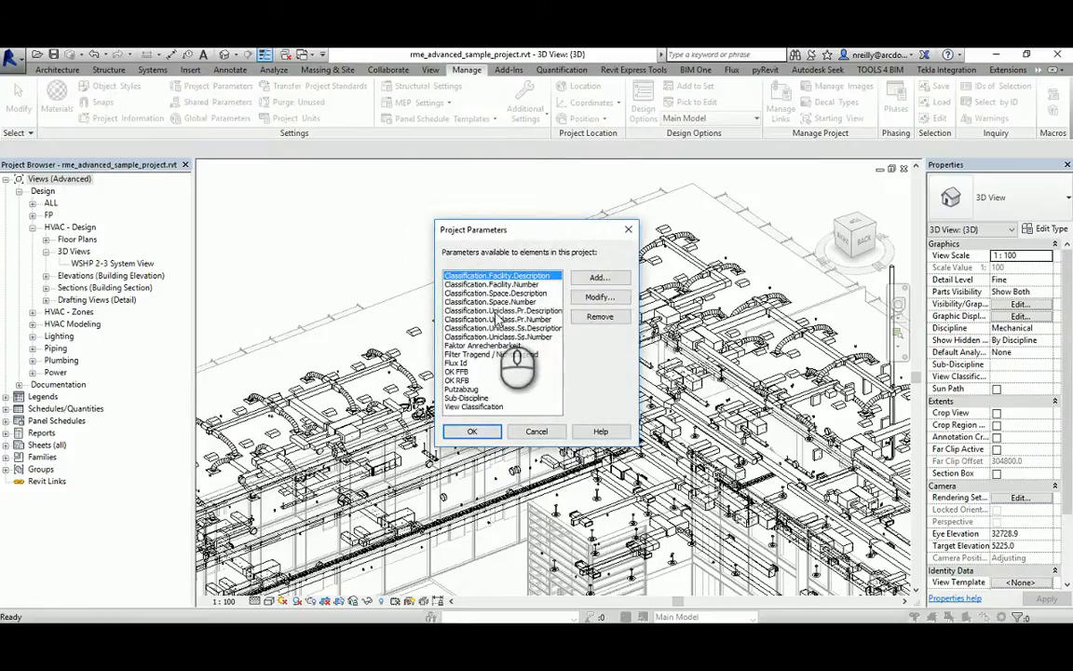
{"action": "left_click", "coordinate": [536, 328]}
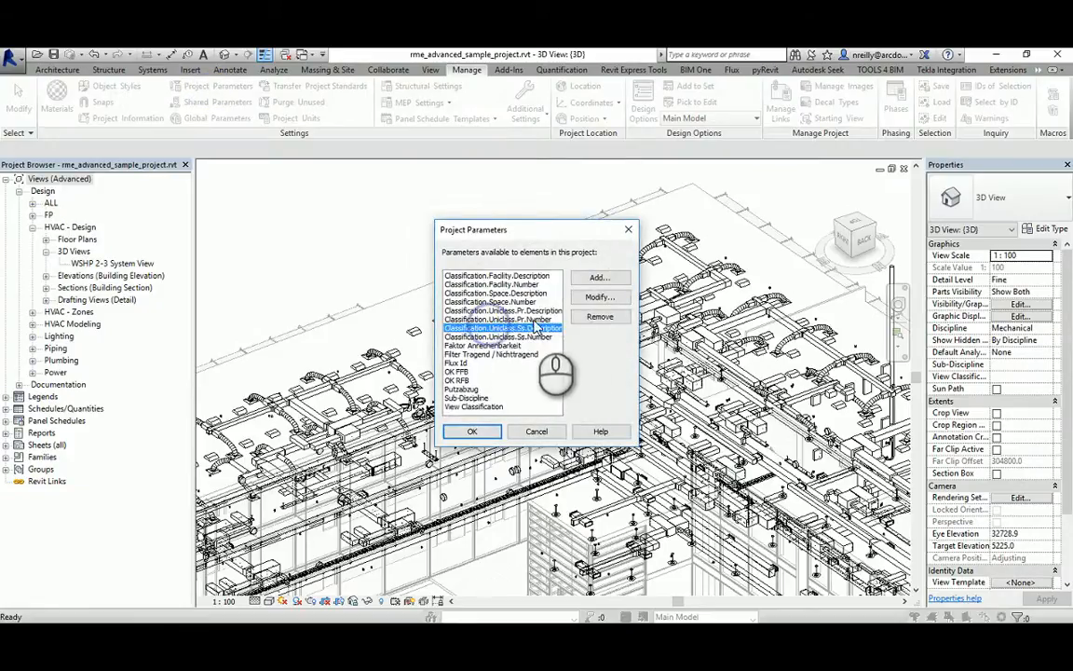
{"action": "left_click", "coordinate": [522, 319]}
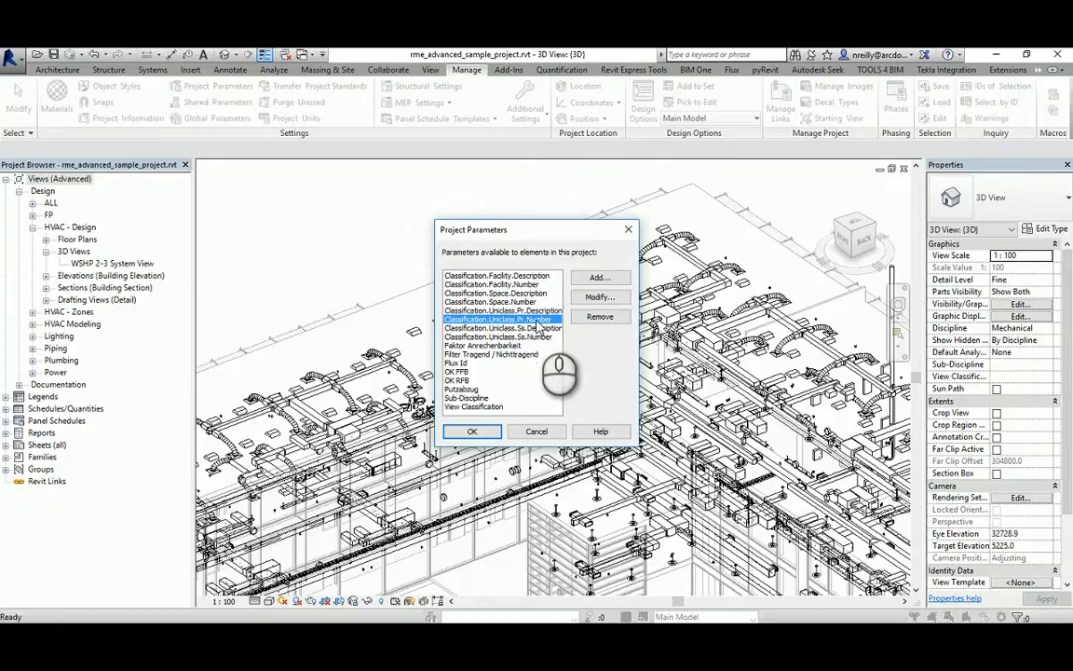
{"action": "left_click", "coordinate": [601, 298]}
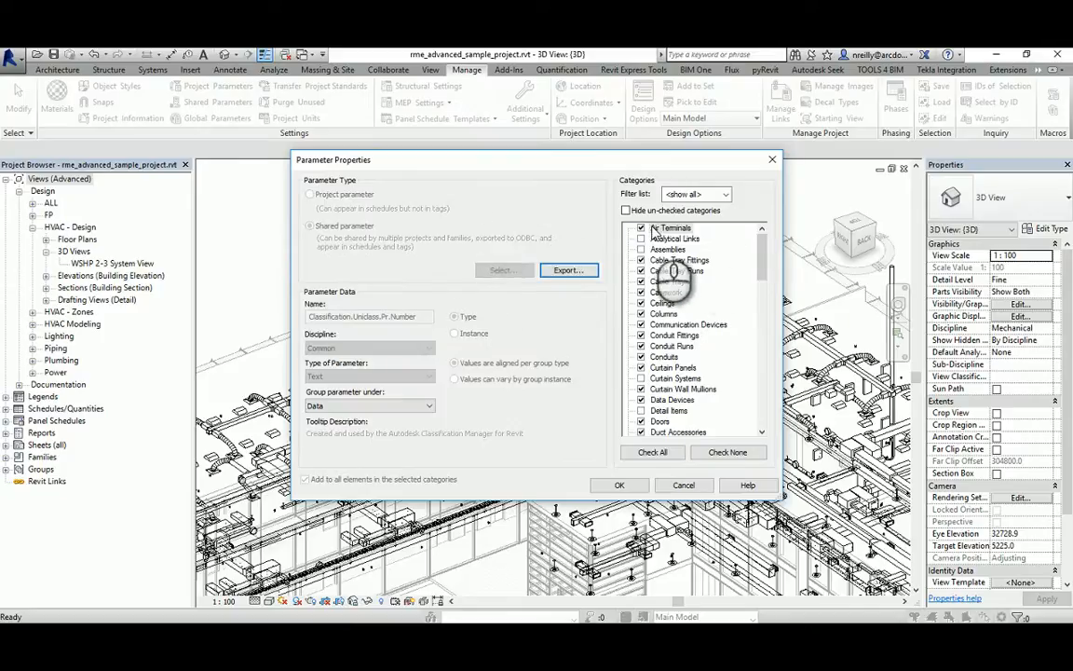
Review the element categories assigned to the Classification.Uniclass.Pr.Number parameter and close the project parameters.
{"action": "left_click_drag", "start_coordinate": [761, 246], "coordinate": [708, 410]}
{"action": "scroll", "coordinate": [708, 410], "scroll_direction": "up", "scroll_amount": 15}
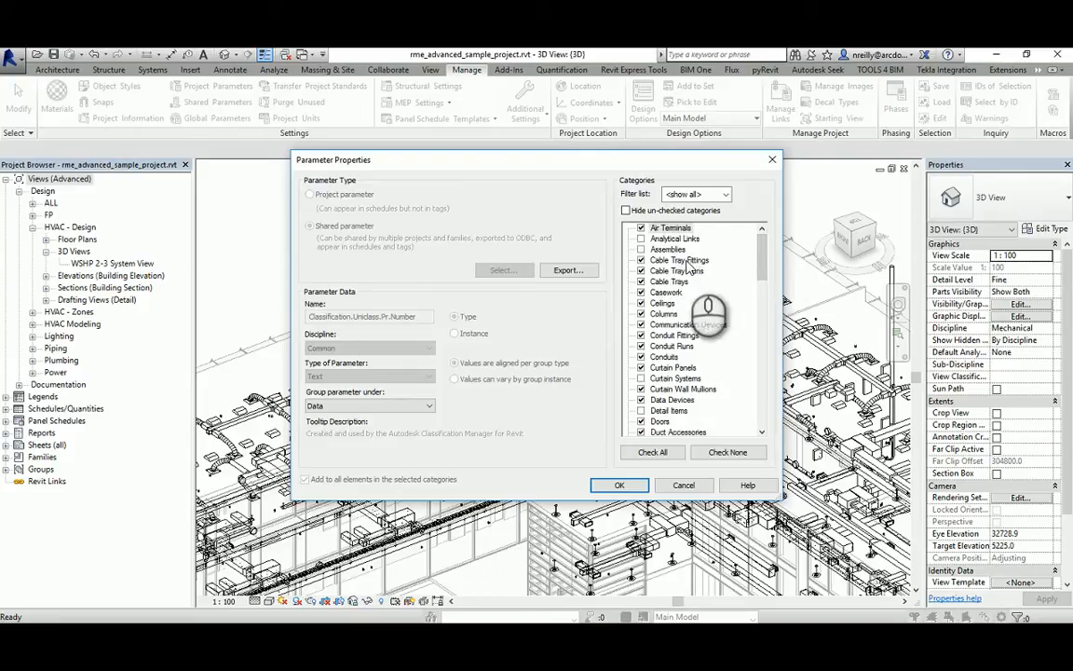
{"action": "mouse_move", "coordinate": [759, 242]}
{"action": "left_mouse_down"}
{"action": "mouse_move", "coordinate": [780, 277]}
{"action": "mouse_move", "coordinate": [733, 400]}
{"action": "mouse_move", "coordinate": [734, 428]}
{"action": "mouse_move", "coordinate": [759, 397]}
{"action": "mouse_move", "coordinate": [750, 244]}
{"action": "left_mouse_up"}
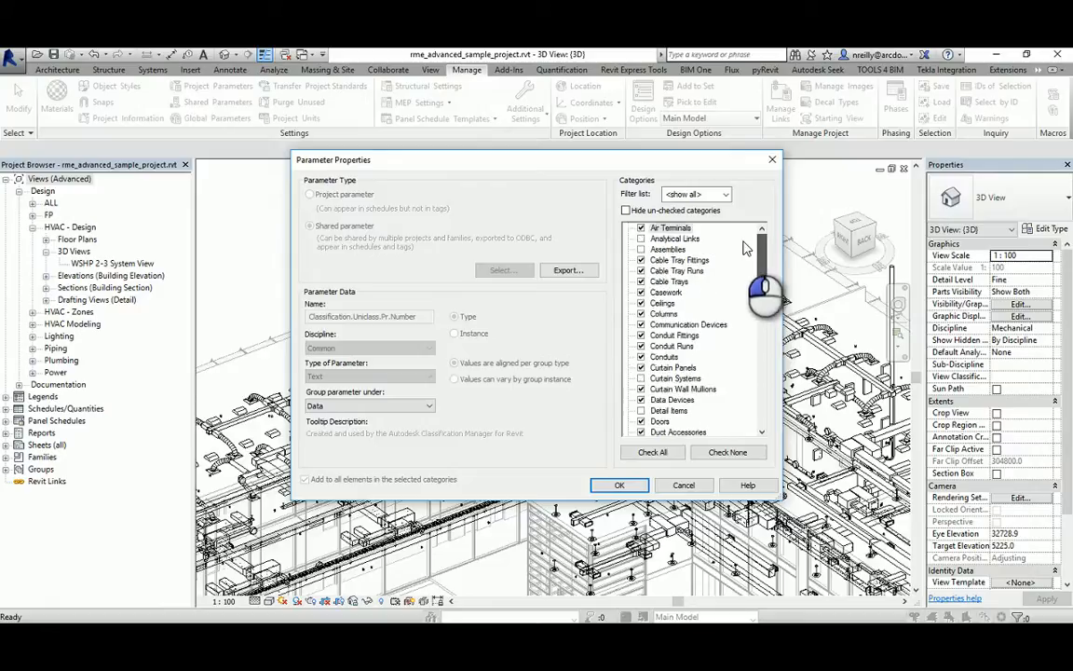
{"action": "left_click", "coordinate": [641, 292]}
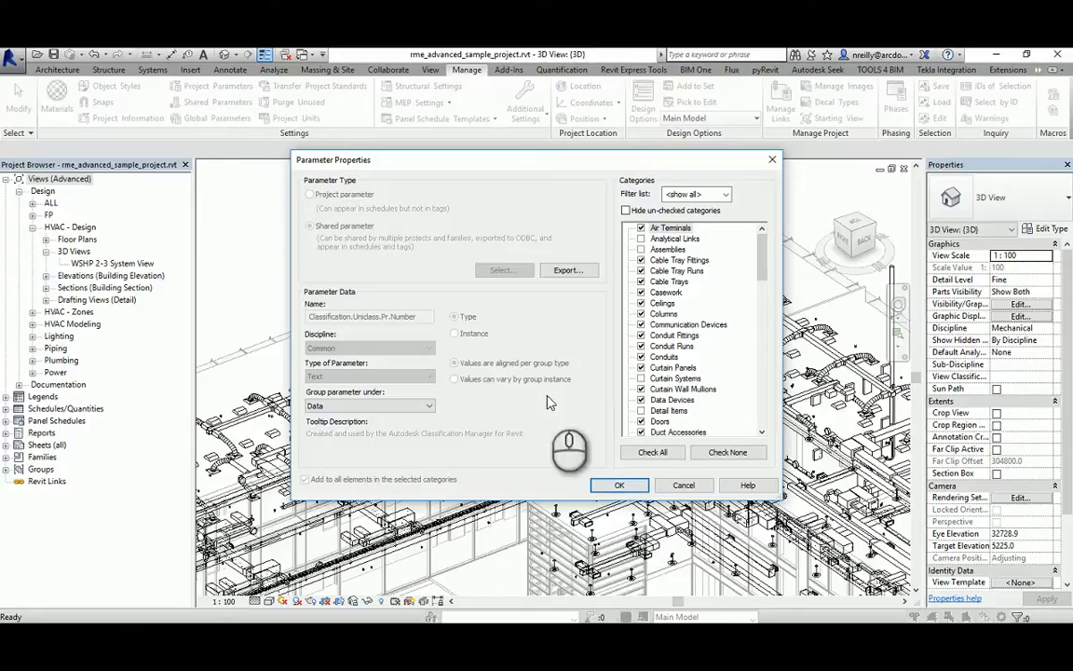
{"action": "scroll", "coordinate": [708, 279], "scroll_direction": "down", "scroll_amount": 3}
{"action": "scroll", "coordinate": [708, 280], "scroll_direction": "up", "scroll_amount": 3}
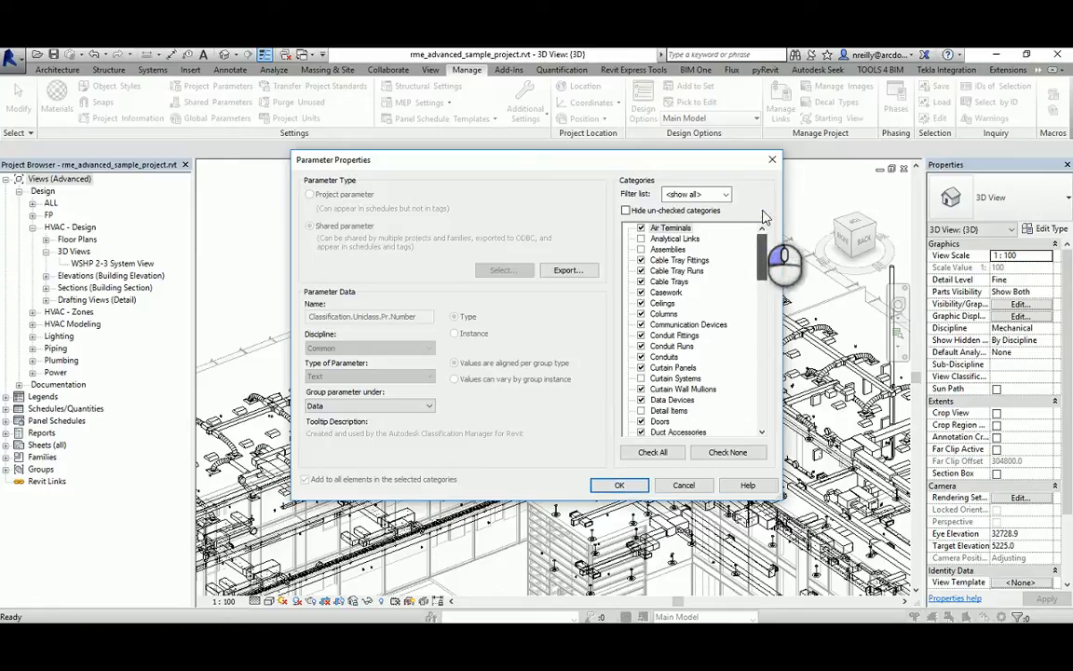
{"action": "left_click", "coordinate": [628, 488]}
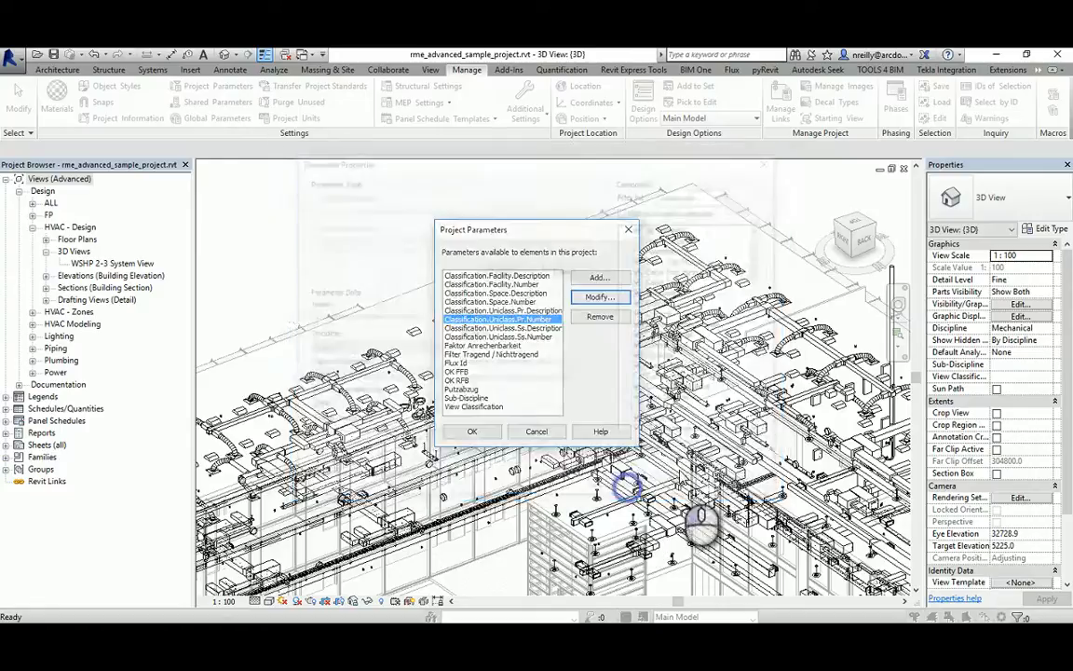
{"action": "left_click", "coordinate": [463, 432]}
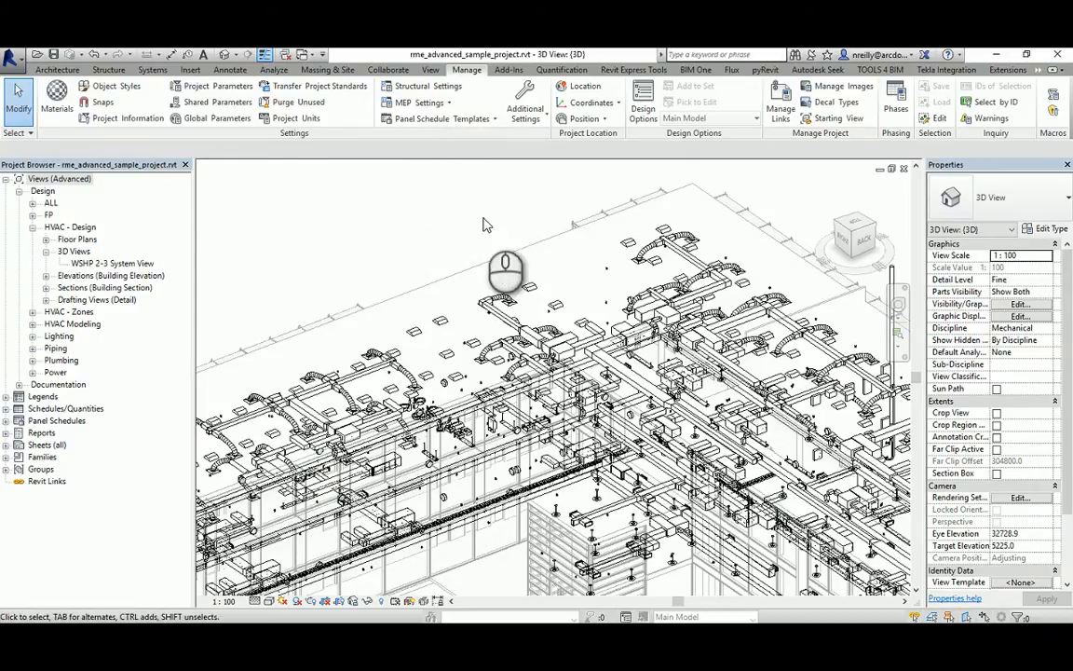
{"action": "middle_click_drag", "start_coordinate": [398, 256], "coordinate": [402, 242]}
{"action": "scroll", "coordinate": [395, 248], "scroll_direction": "down", "scroll_amount": 3}
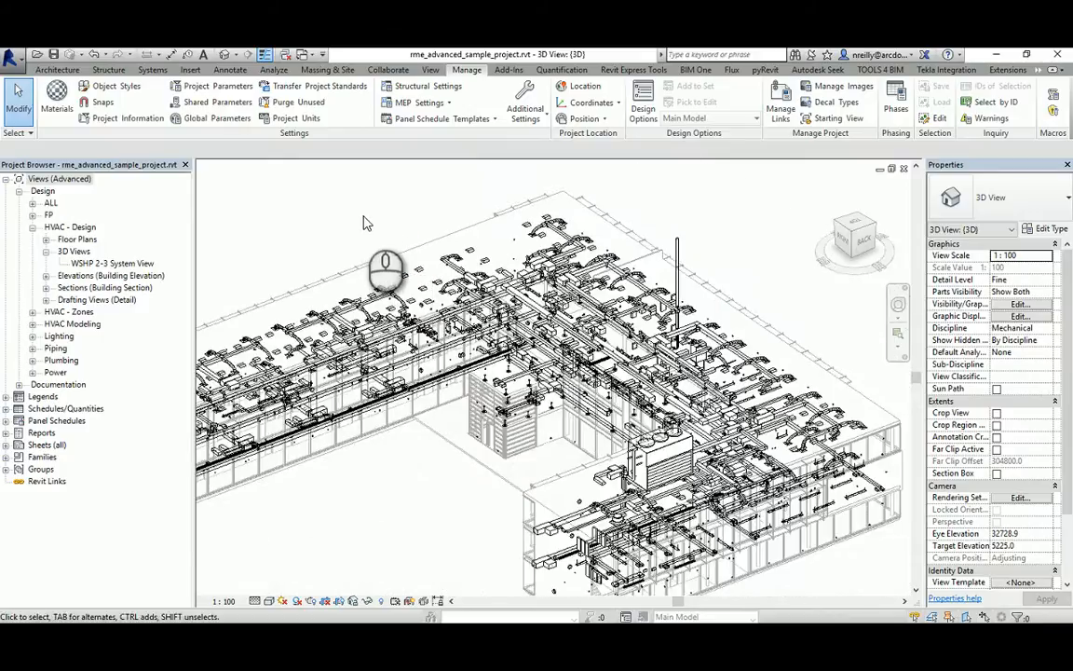
{"action": "middle_click_drag", "start_coordinate": [403, 268], "coordinate": [341, 240], "text": "shift"}
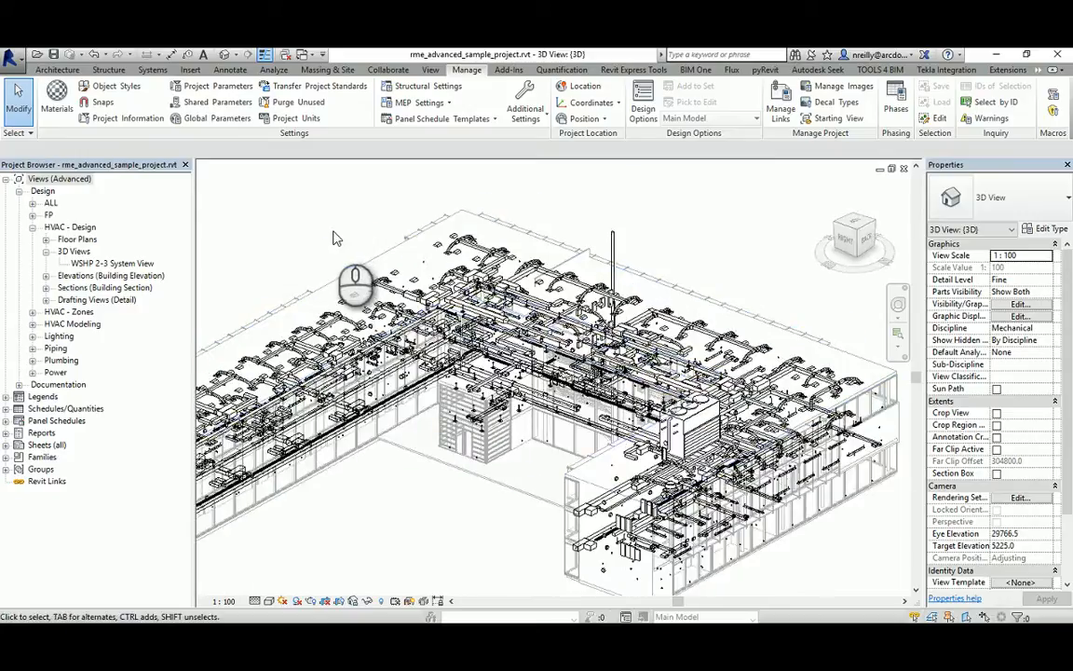
Create a new schedule for the Air Terminals category named "Class - Air Terminal Schedule".
{"action": "left_click", "coordinate": [251, 206]}
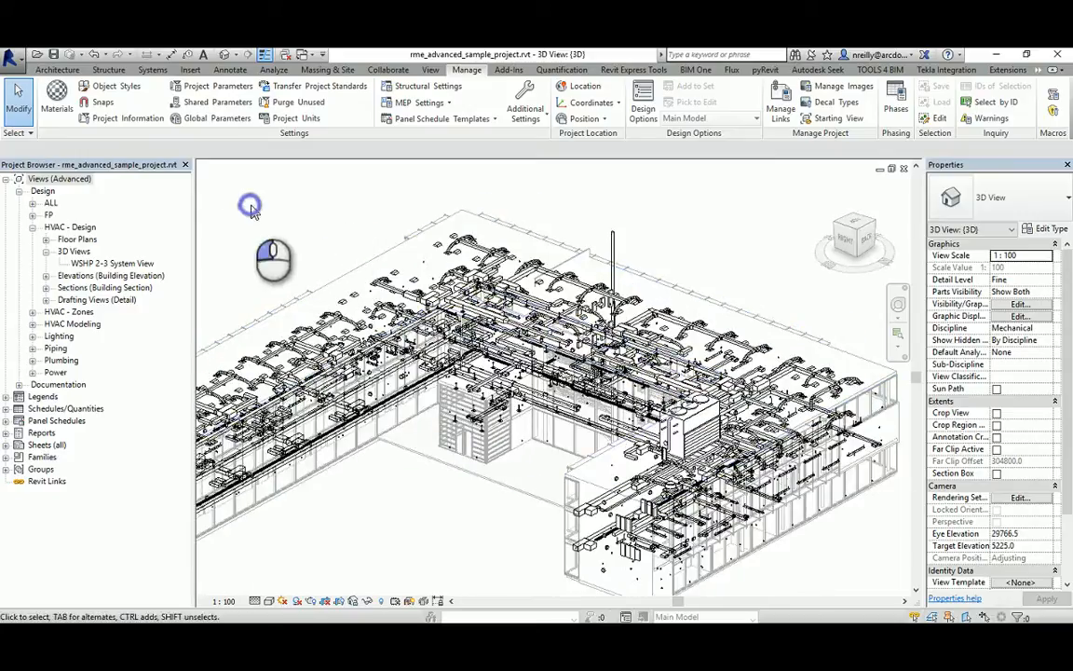
{"action": "left_click", "coordinate": [7, 408]}
{"action": "right_click", "coordinate": [65, 408]}
{"action": "left_click", "coordinate": [112, 412]}
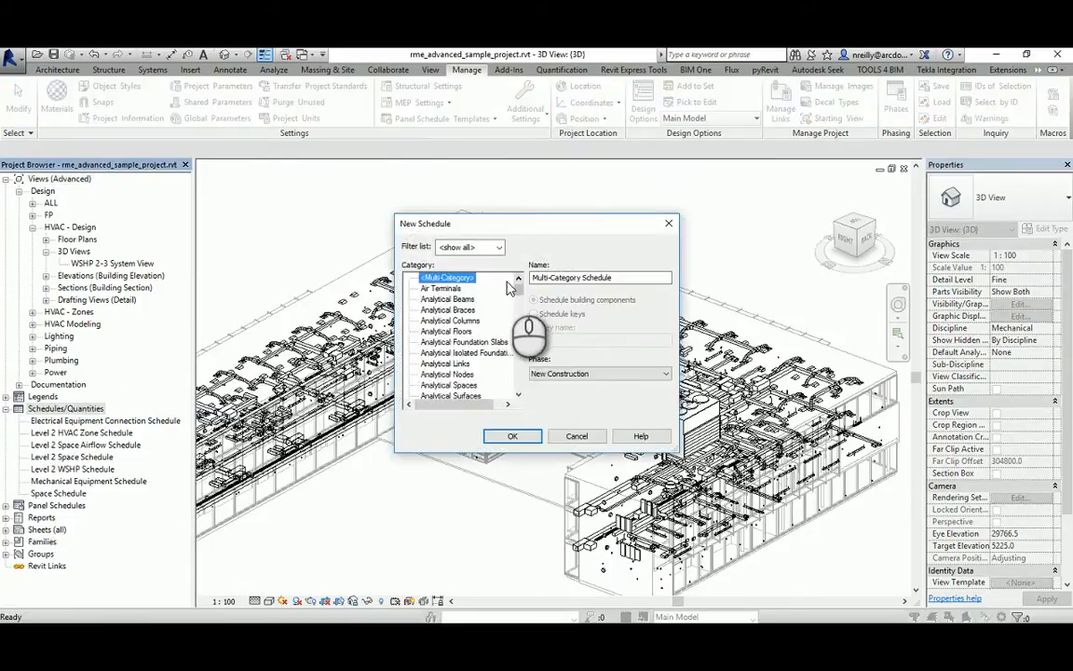
{"action": "left_click", "coordinate": [443, 289]}
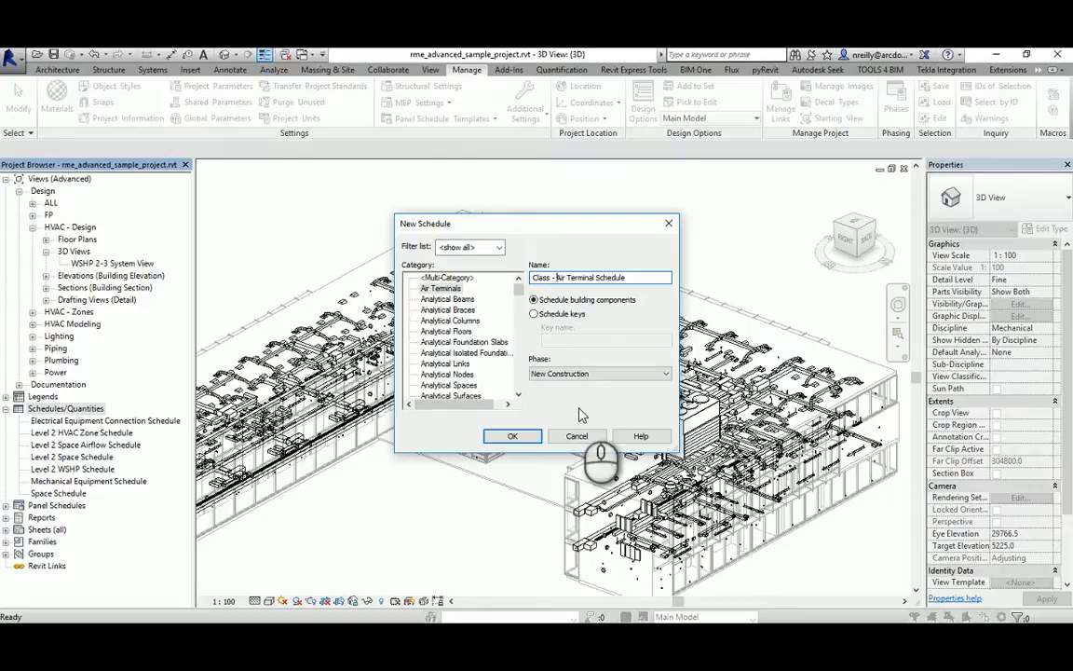
{"action": "left_click", "coordinate": [512, 437]}
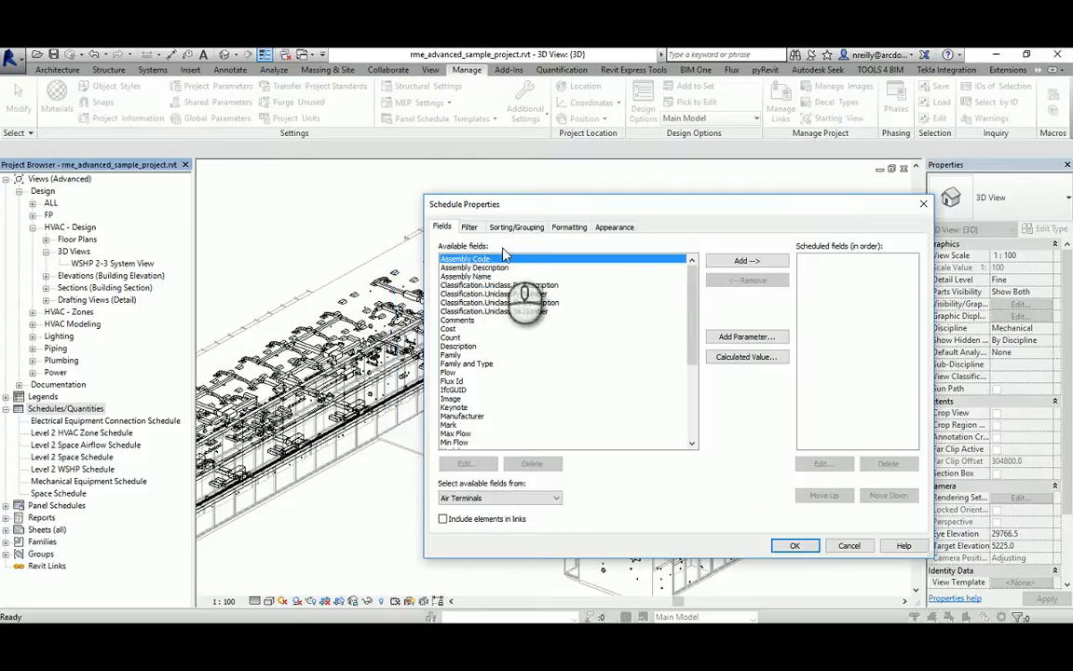
Add the Family and Type fields to the air terminal schedule.
{"action": "left_click", "coordinate": [466, 355]}
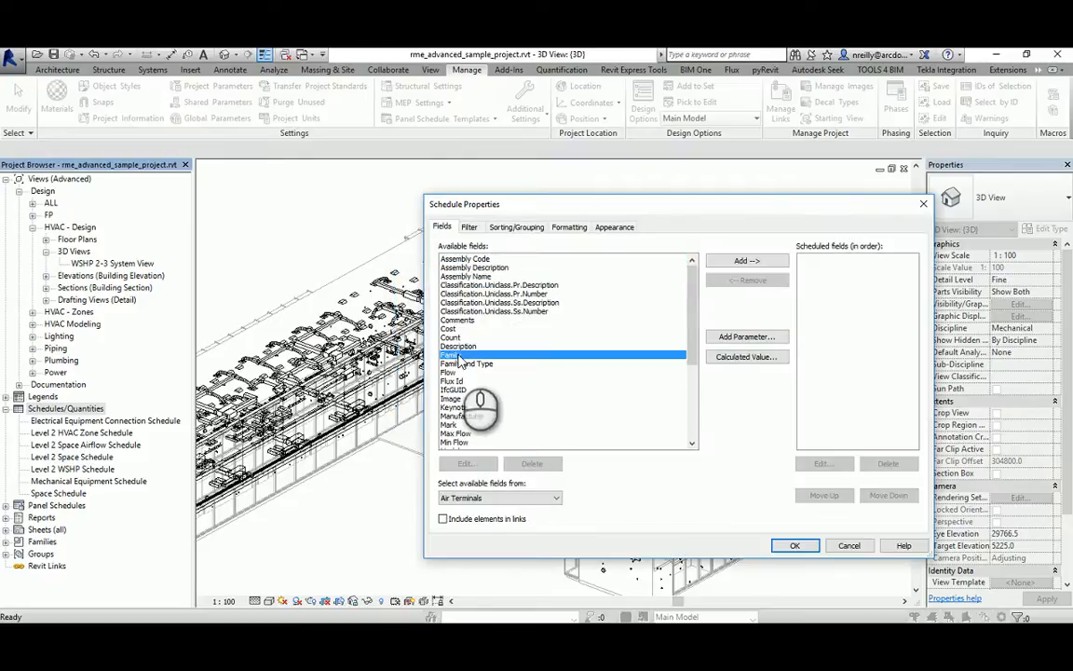
{"action": "left_click", "coordinate": [746, 260]}
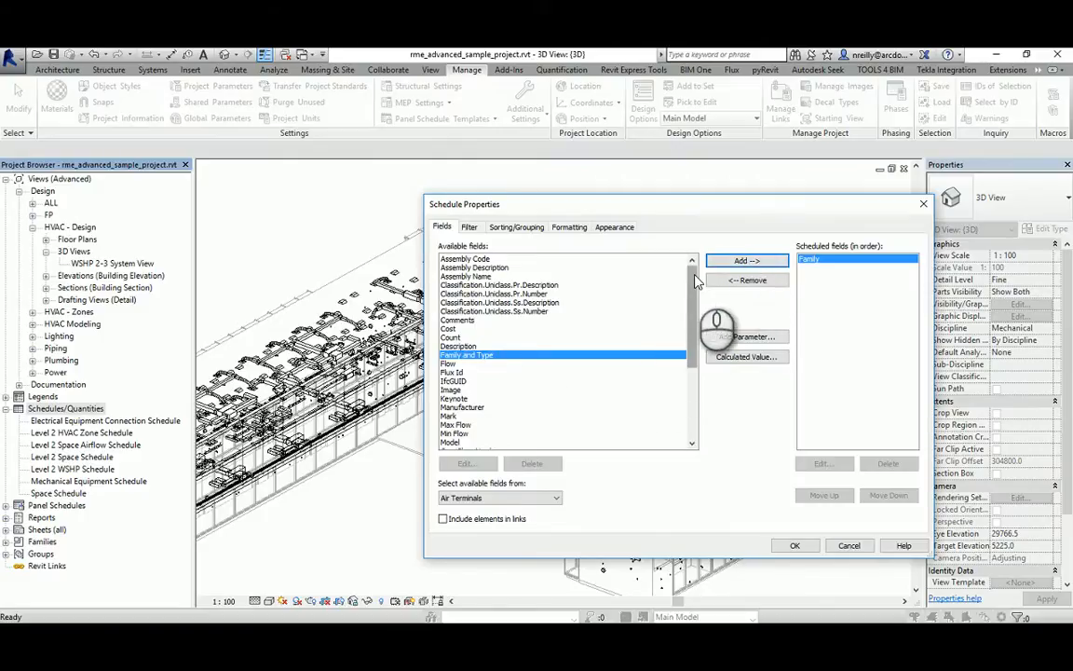
{"action": "scroll", "coordinate": [695, 282], "scroll_direction": "down", "scroll_amount": 5}
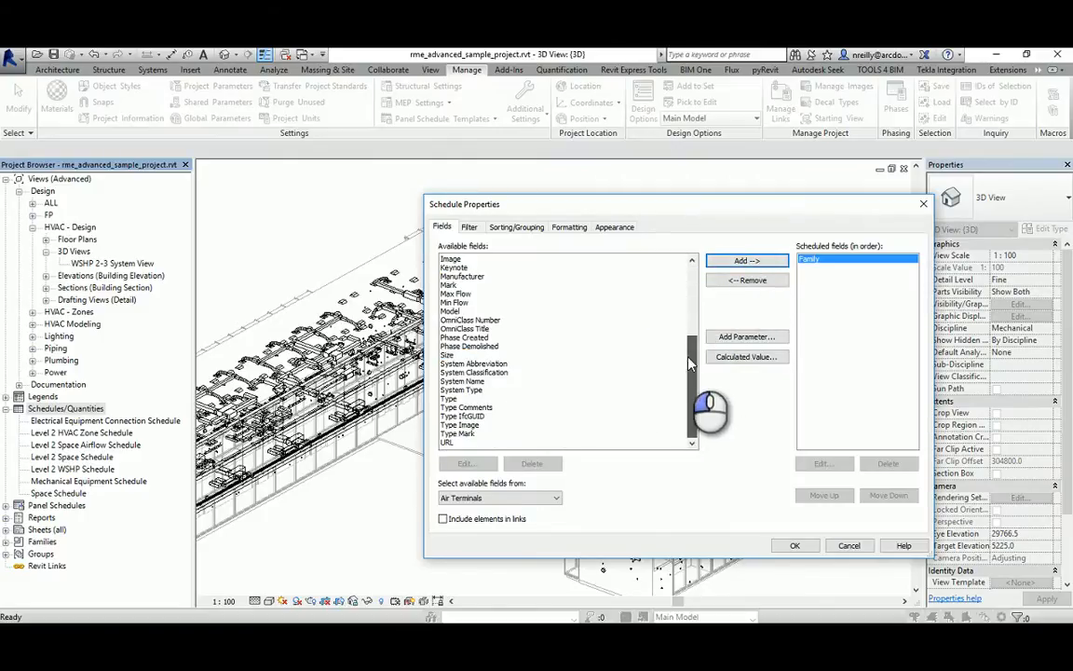
{"action": "left_click", "coordinate": [449, 398]}
{"action": "left_click", "coordinate": [778, 260]}
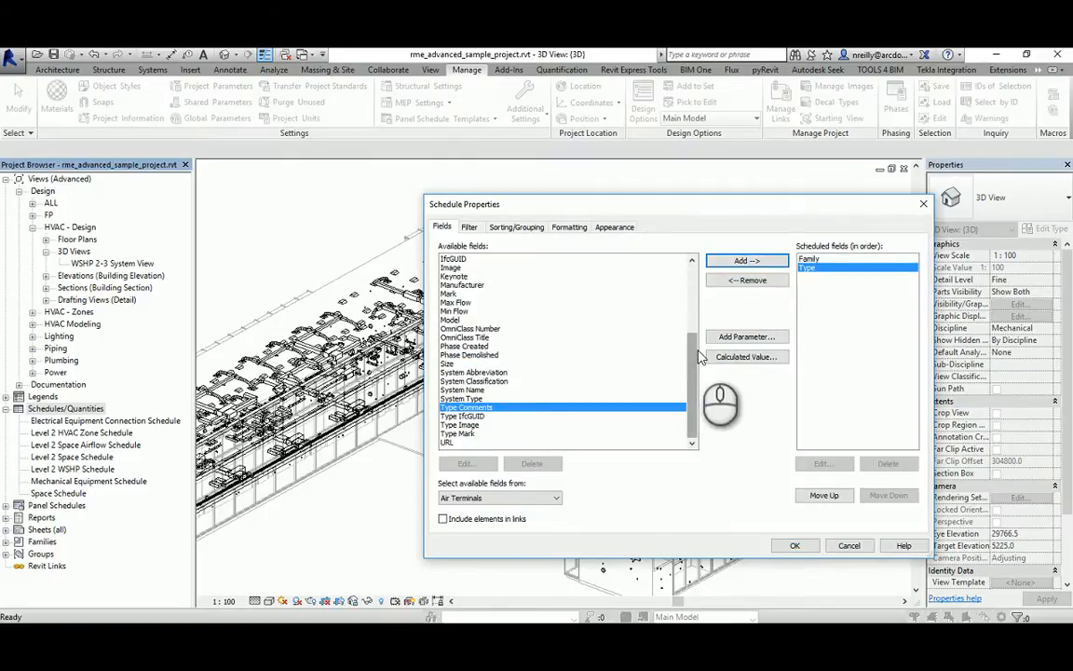
Add the four Classification.Uniclass fields, Pr and Ss Description and Number, to the scheduled fields.
{"action": "left_click_drag", "start_coordinate": [694, 358], "coordinate": [700, 285]}
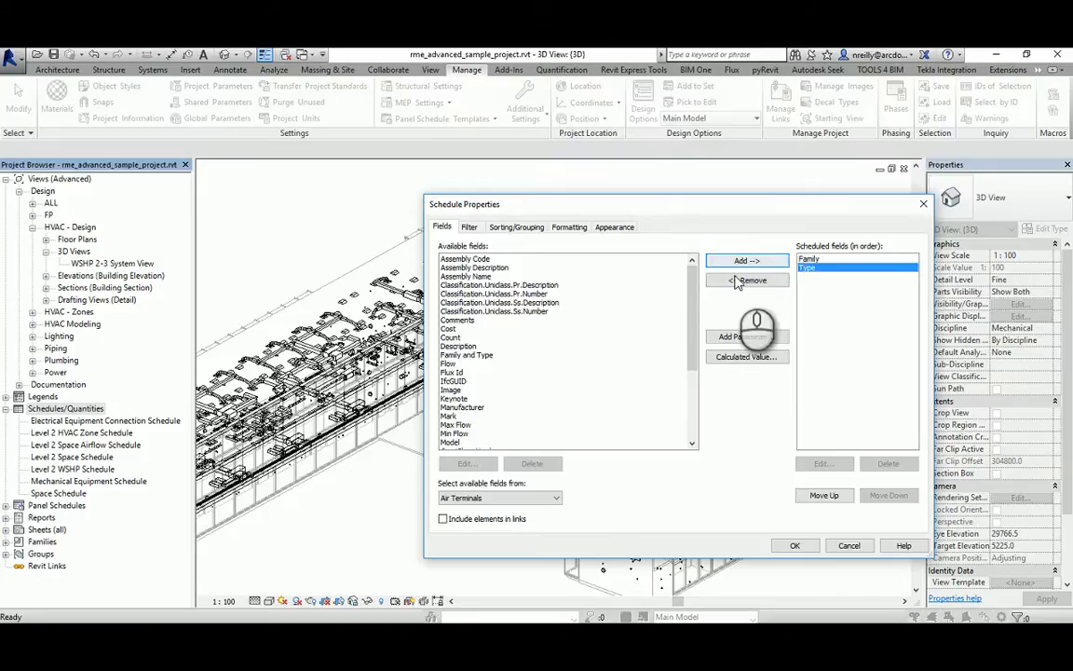
{"action": "left_click", "coordinate": [521, 285]}
{"action": "left_click", "coordinate": [528, 314], "text": "shift"}
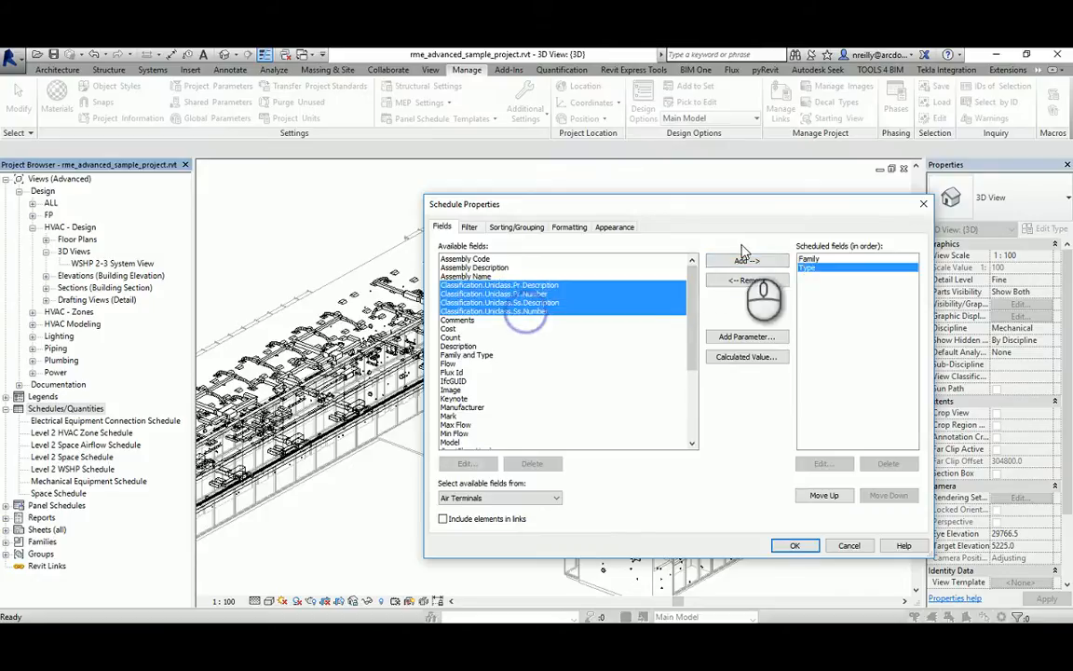
{"action": "left_click", "coordinate": [745, 261]}
Add the Count field after the Uniclass classification fields in the schedule.
{"action": "left_click_drag", "start_coordinate": [691, 298], "coordinate": [608, 422]}
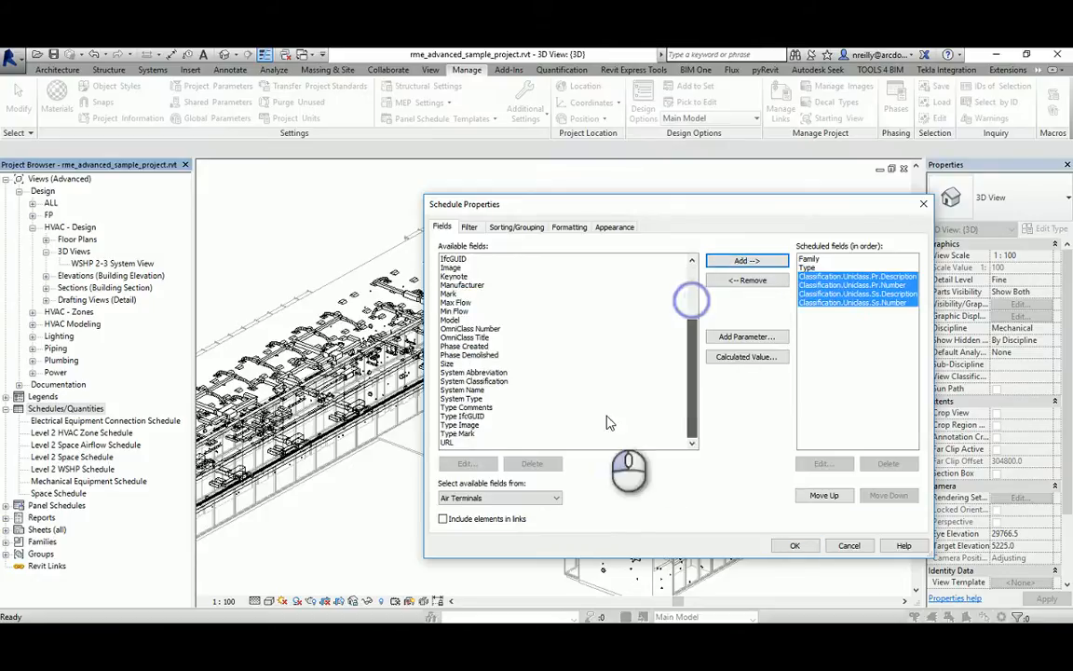
{"action": "left_click", "coordinate": [452, 364]}
{"action": "left_click", "coordinate": [459, 313]}
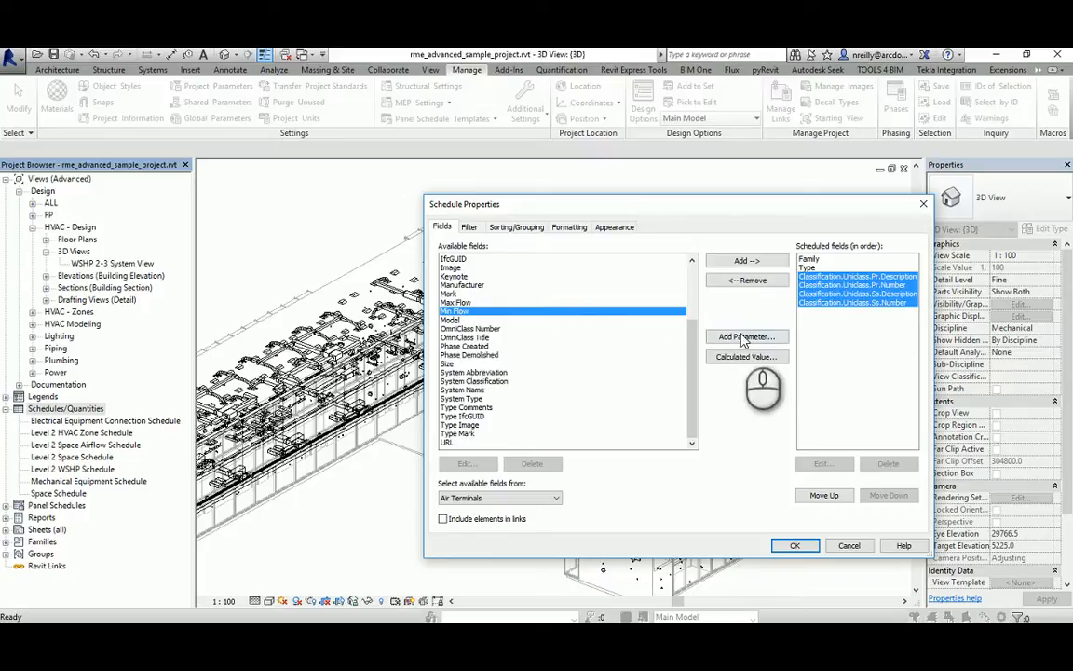
{"action": "scroll", "coordinate": [485, 298], "scroll_direction": "up", "scroll_amount": 3}
{"action": "left_click", "coordinate": [471, 276]}
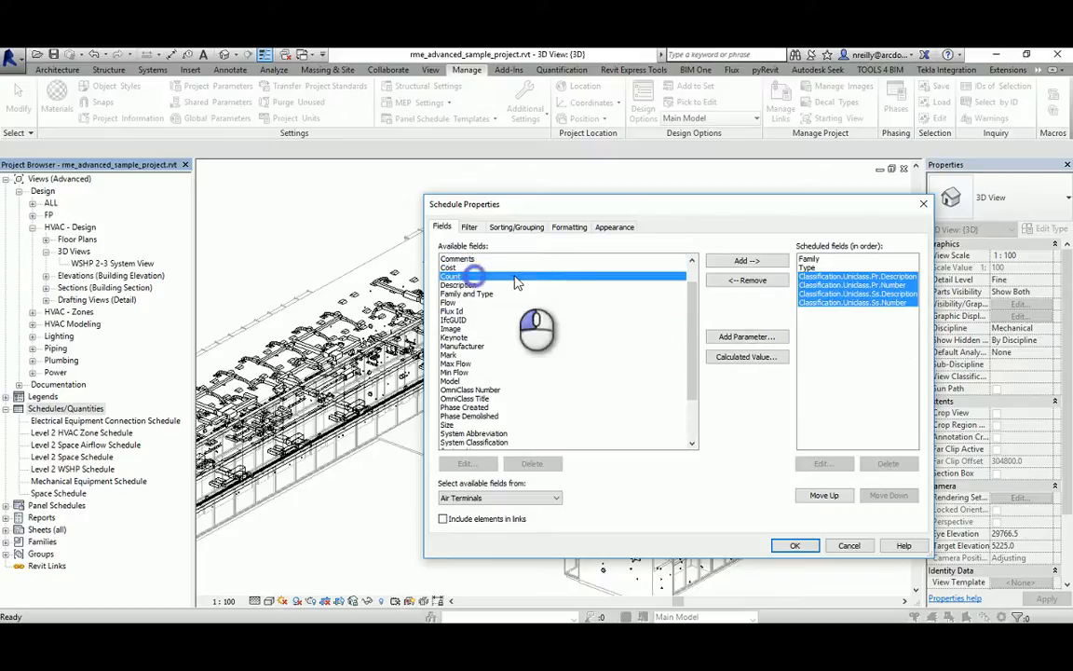
{"action": "left_click", "coordinate": [746, 260]}
Sort the schedule by Family with a header, and set the second sort level to Family as well.
{"action": "left_click", "coordinate": [503, 228]}
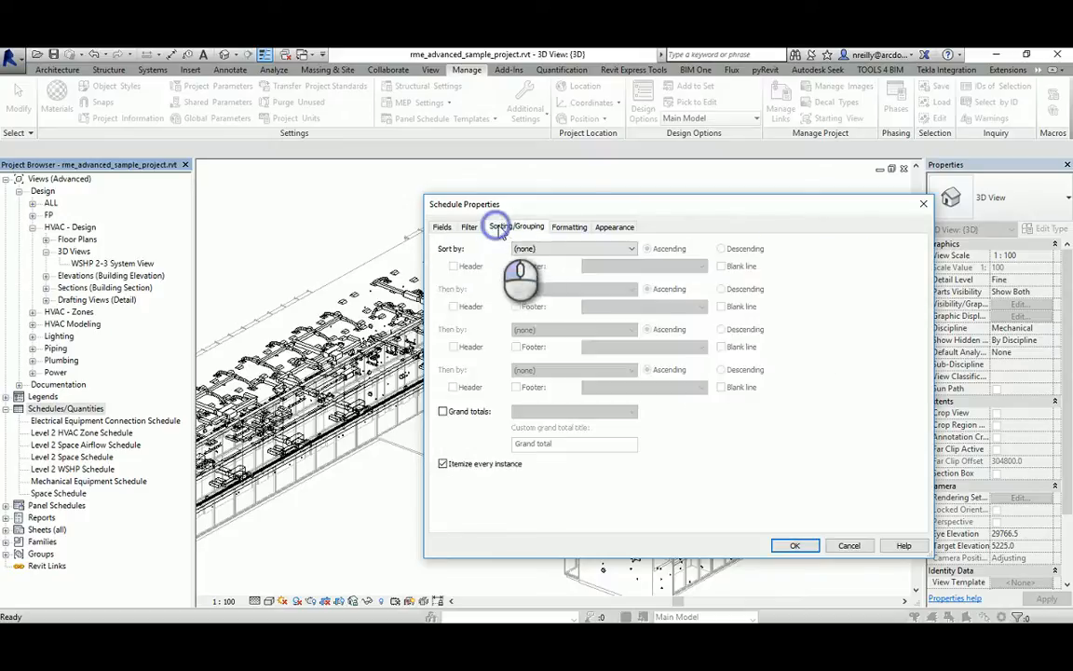
{"action": "left_click", "coordinate": [532, 249]}
{"action": "left_click", "coordinate": [548, 269]}
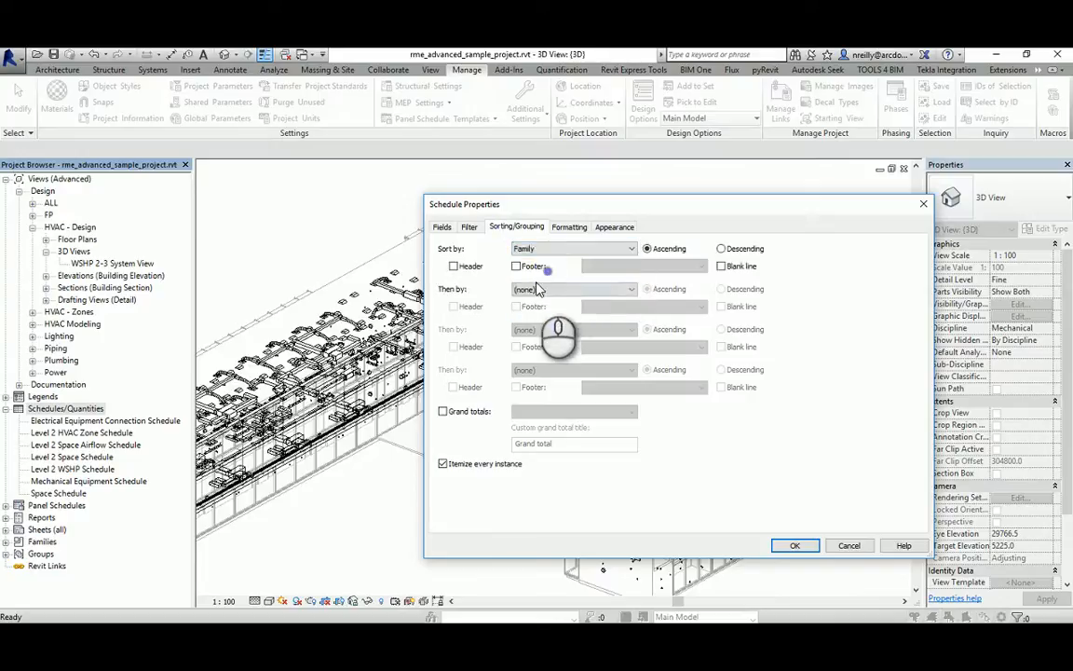
{"action": "left_click", "coordinate": [536, 290]}
{"action": "left_click", "coordinate": [540, 309]}
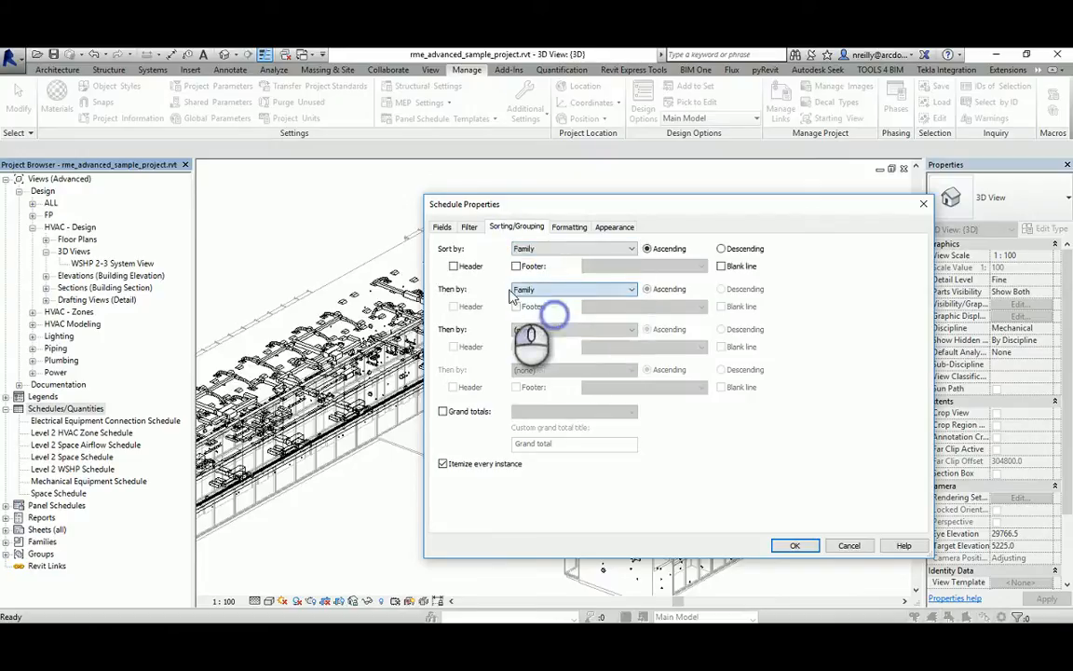
{"action": "left_click", "coordinate": [453, 266]}
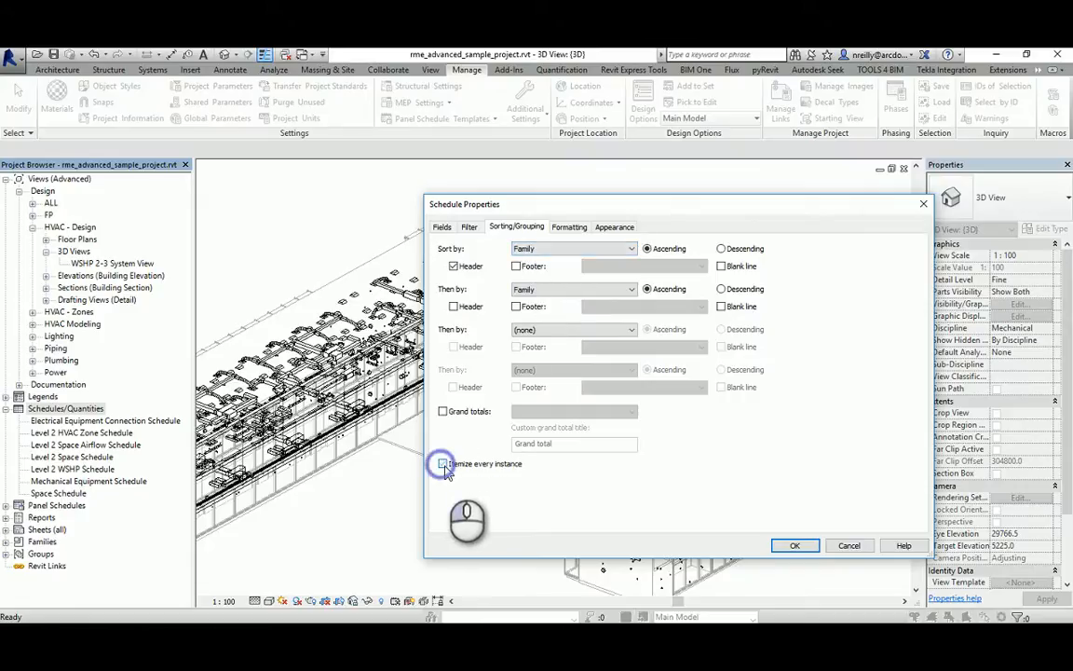
Turn off itemizing every instance and enable grand totals with the "Totals only" option.
{"action": "left_click", "coordinate": [443, 412]}
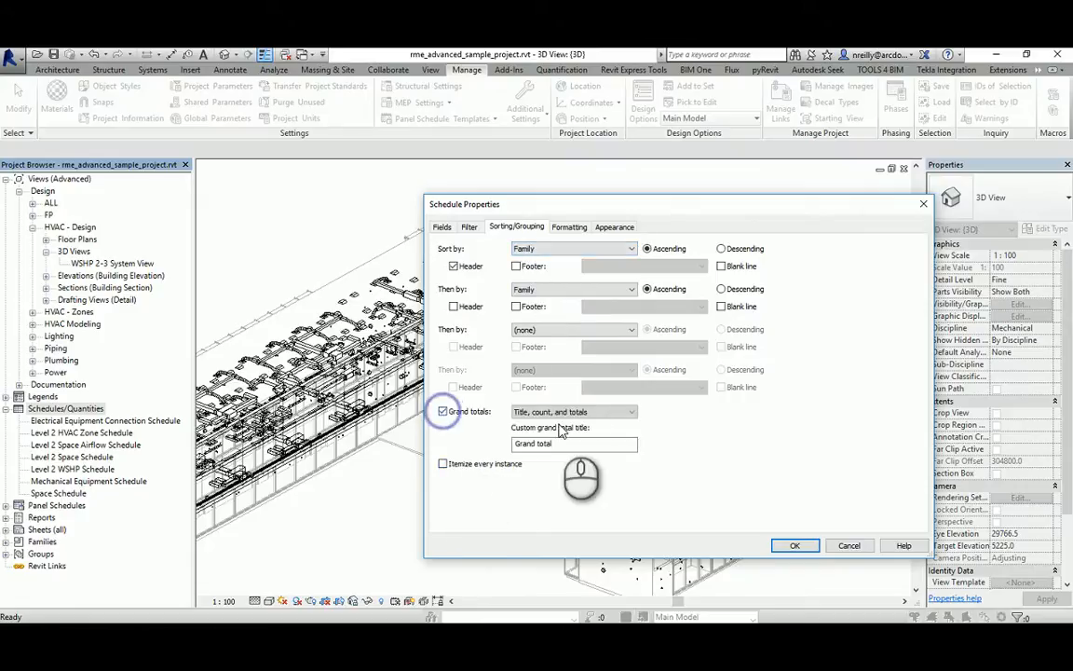
{"action": "left_click", "coordinate": [631, 412]}
{"action": "left_click", "coordinate": [553, 452]}
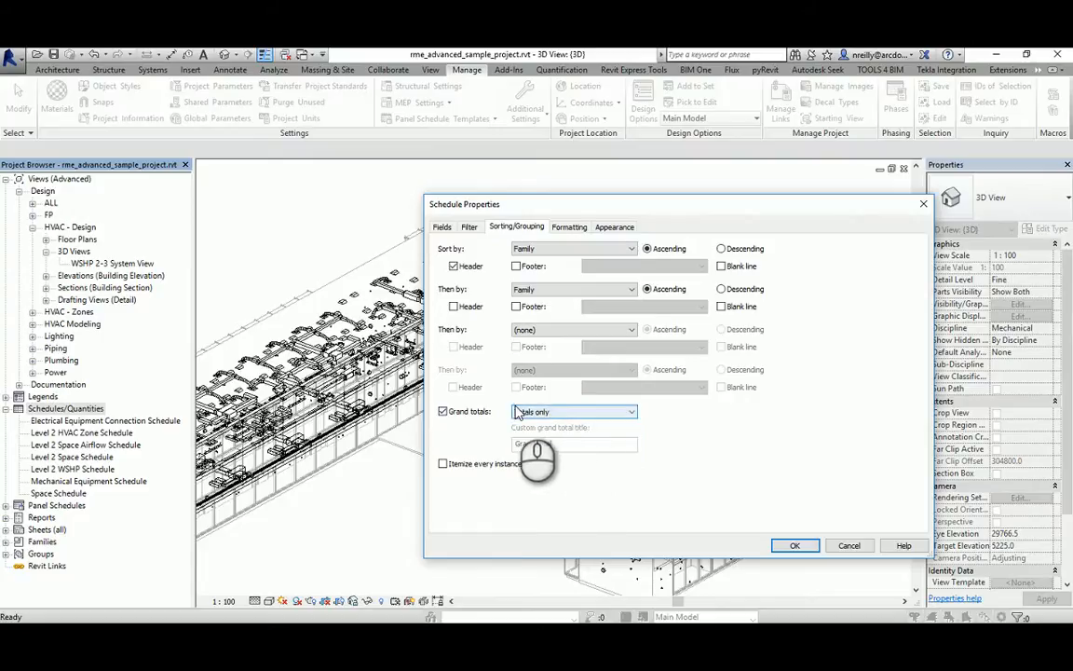
Calculate totals for the Count field and generate the air terminal schedule.
{"action": "left_click", "coordinate": [570, 227]}
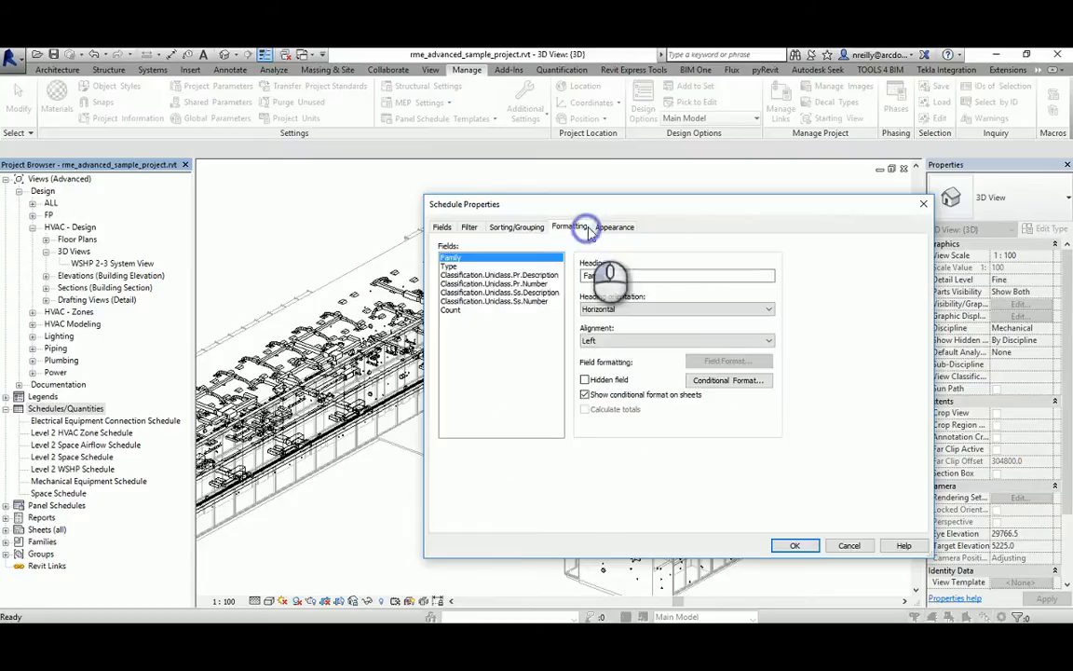
{"action": "left_click", "coordinate": [457, 310]}
{"action": "left_click", "coordinate": [584, 409]}
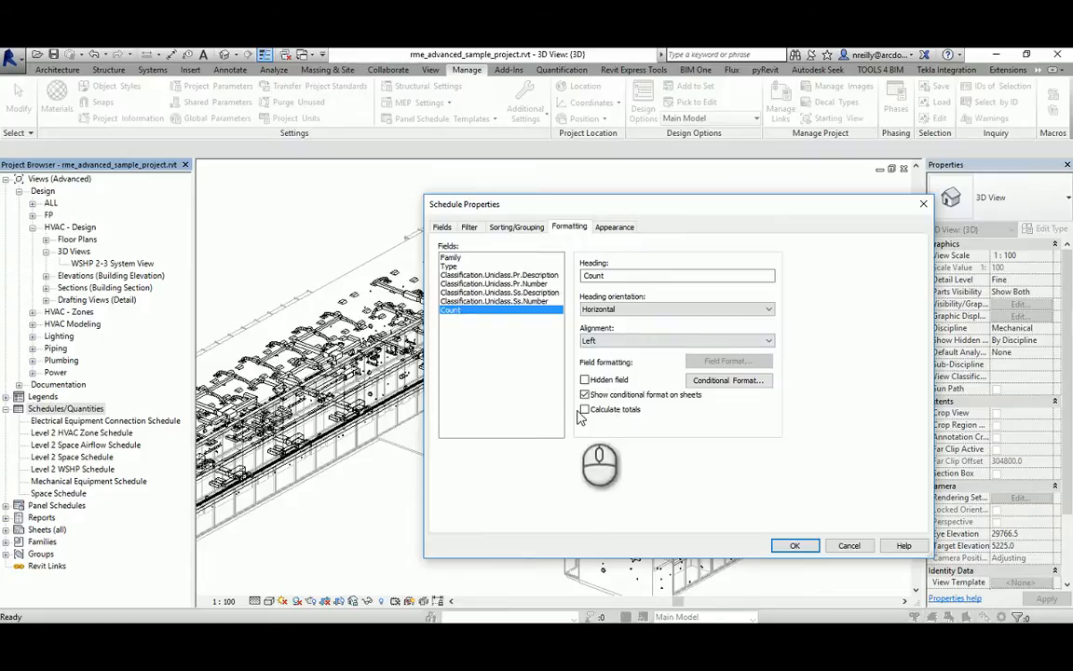
{"action": "left_click", "coordinate": [800, 546]}
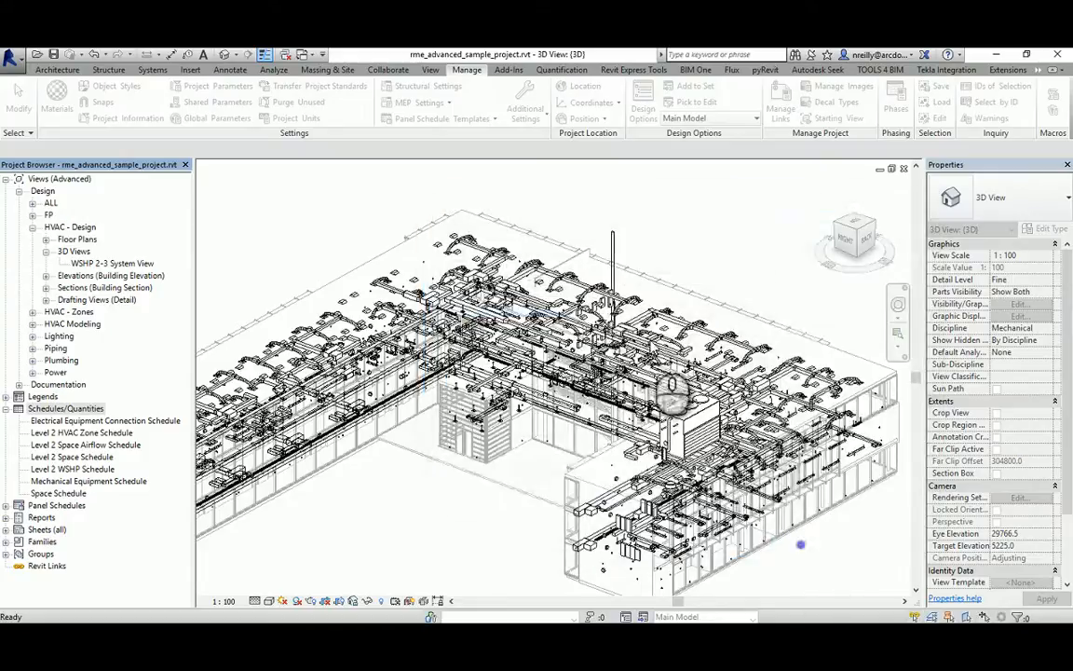
{"action": "scroll", "coordinate": [597, 261], "scroll_direction": "up", "scroll_amount": 3}
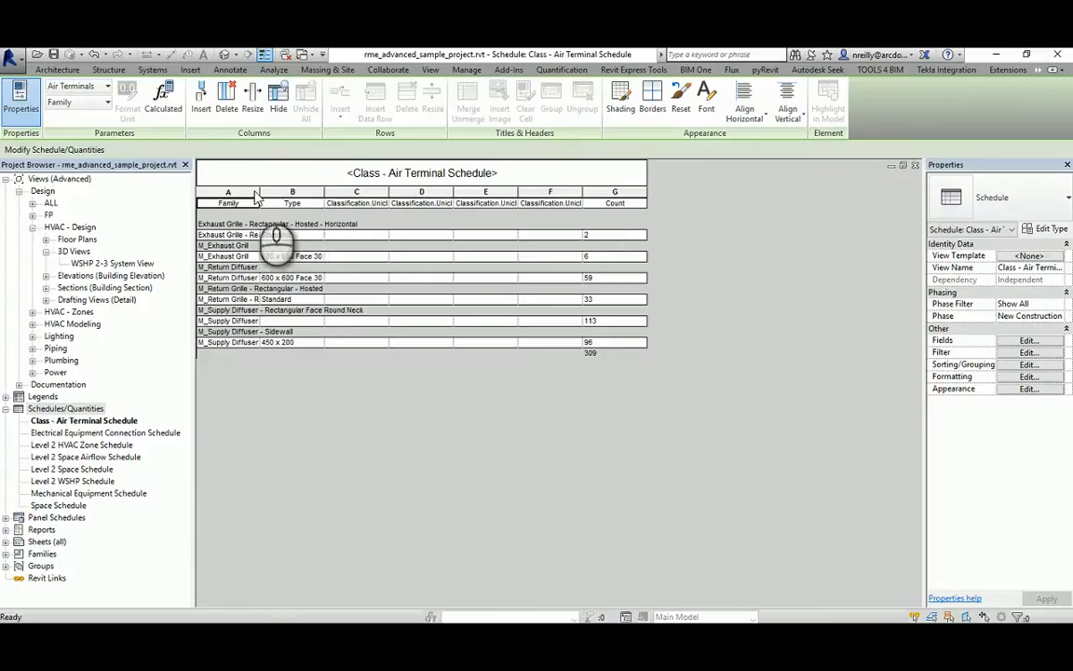
Widen the Family and Type columns of the air terminal schedule.
{"action": "left_click_drag", "start_coordinate": [261, 191], "coordinate": [294, 191]}
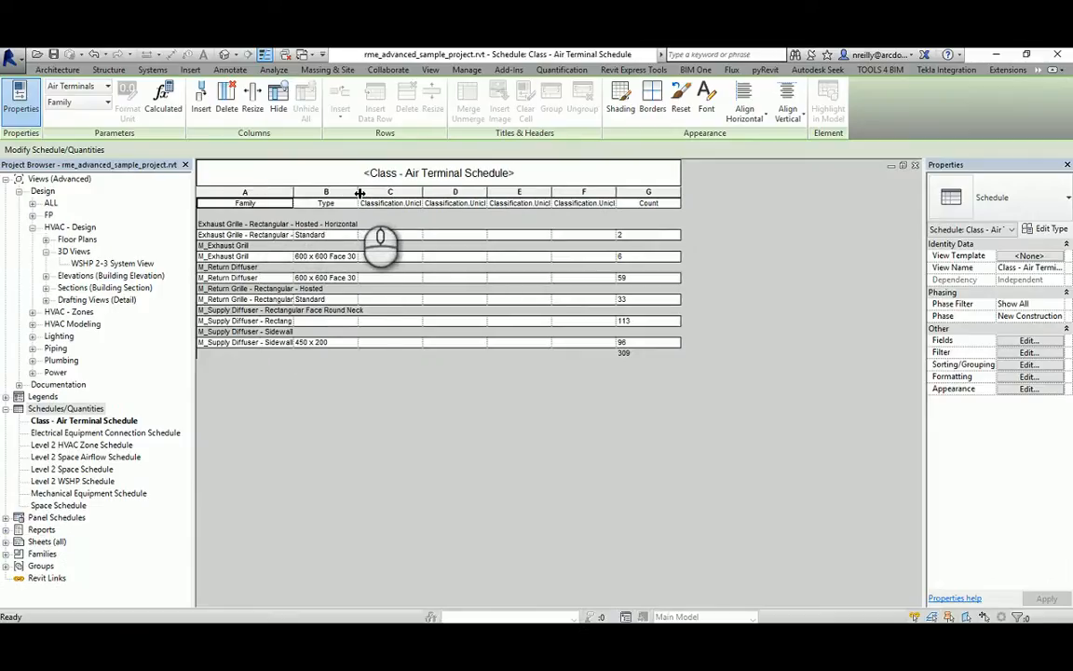
{"action": "left_click_drag", "start_coordinate": [359, 193], "coordinate": [427, 192]}
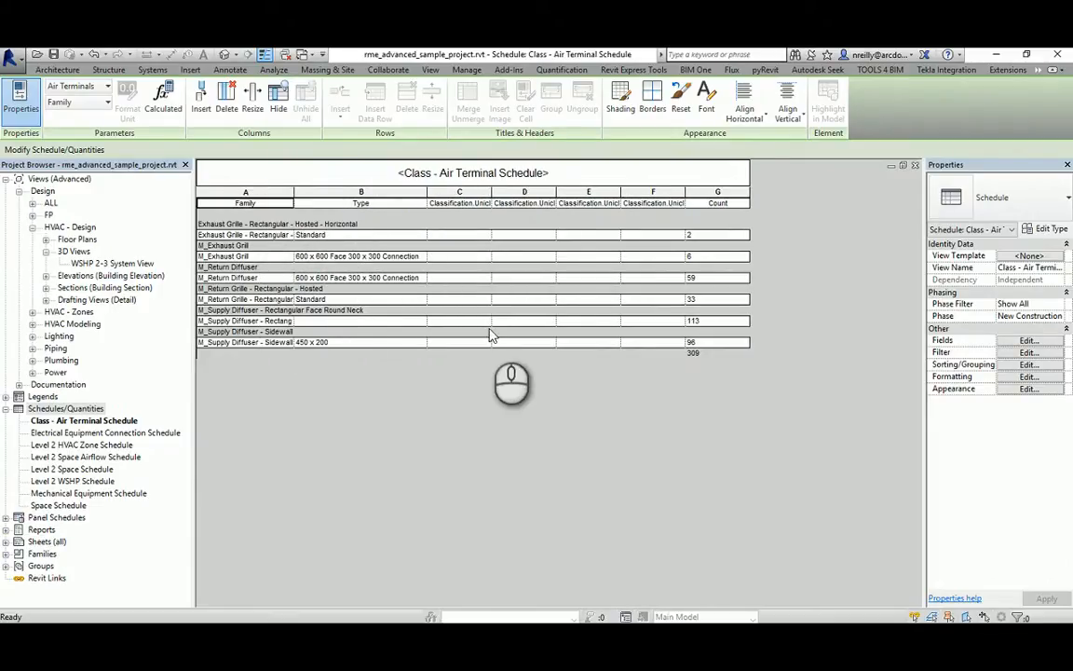
Add a header to the second Family sort level and apply it to the schedule.
{"action": "left_click", "coordinate": [1029, 352]}
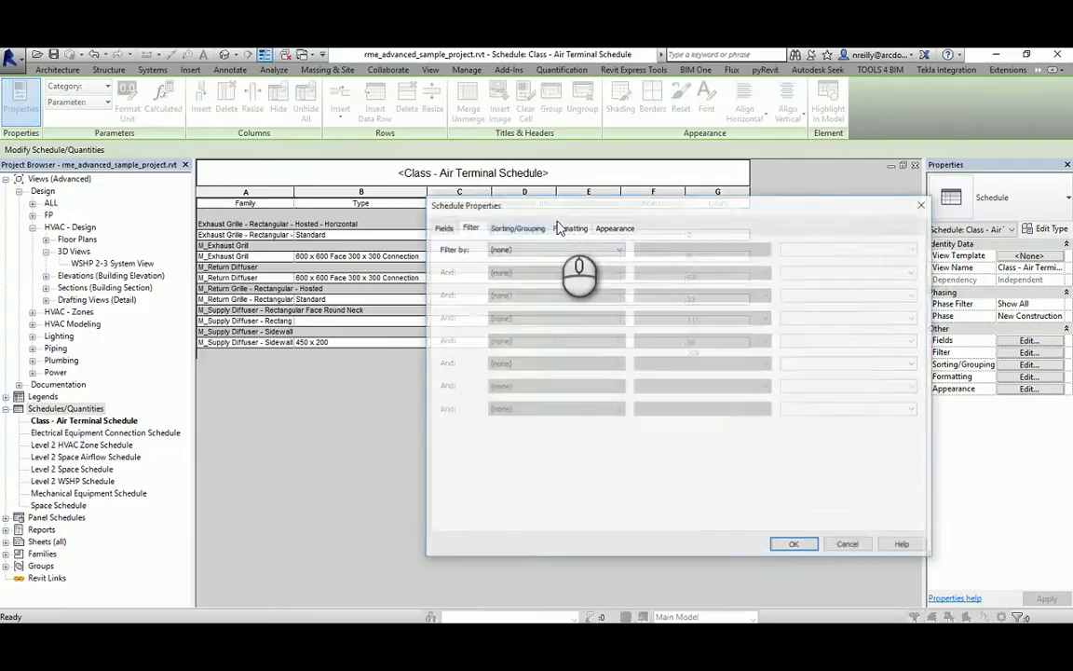
{"action": "left_click", "coordinate": [518, 228]}
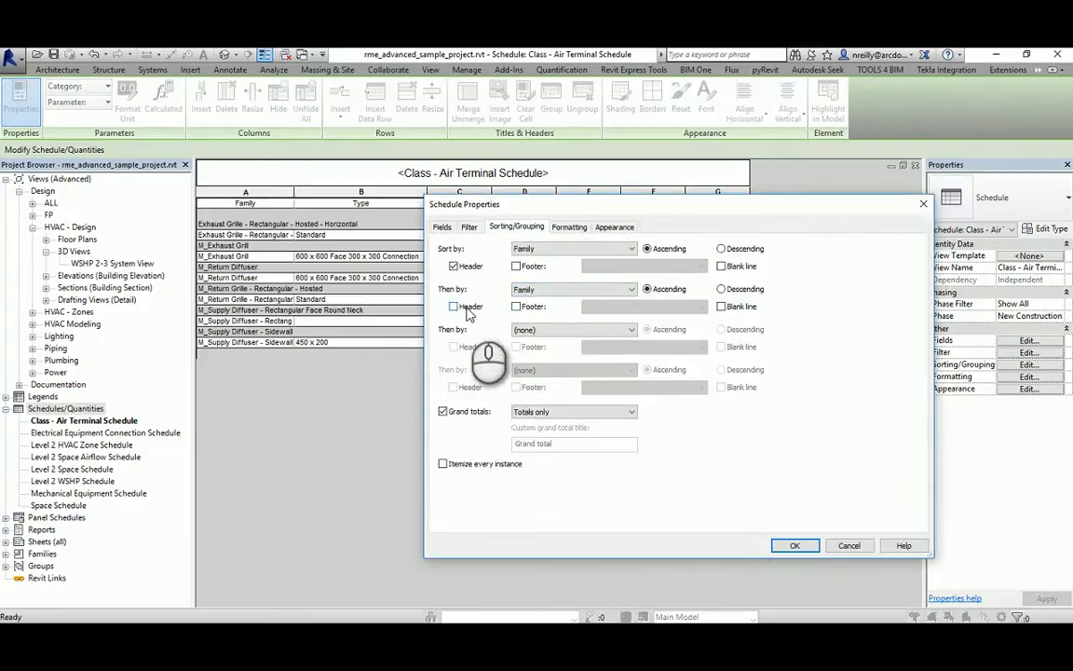
{"action": "left_click", "coordinate": [794, 545]}
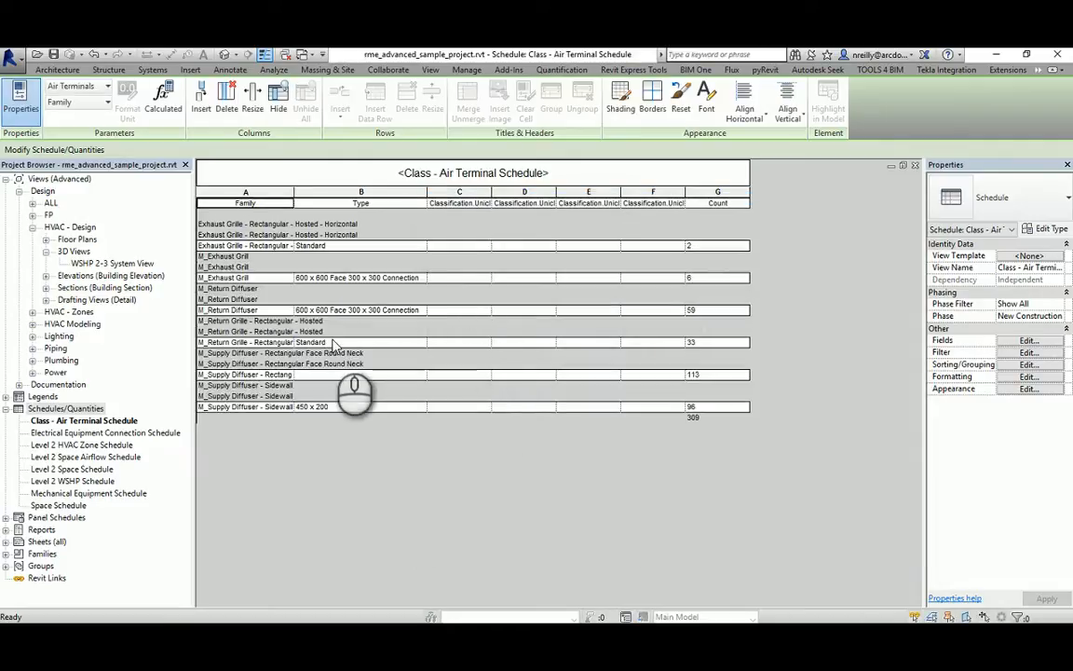
Reopen the schedule's sorting and grouping settings and turn on itemizing every instance.
{"action": "left_click", "coordinate": [1027, 353]}
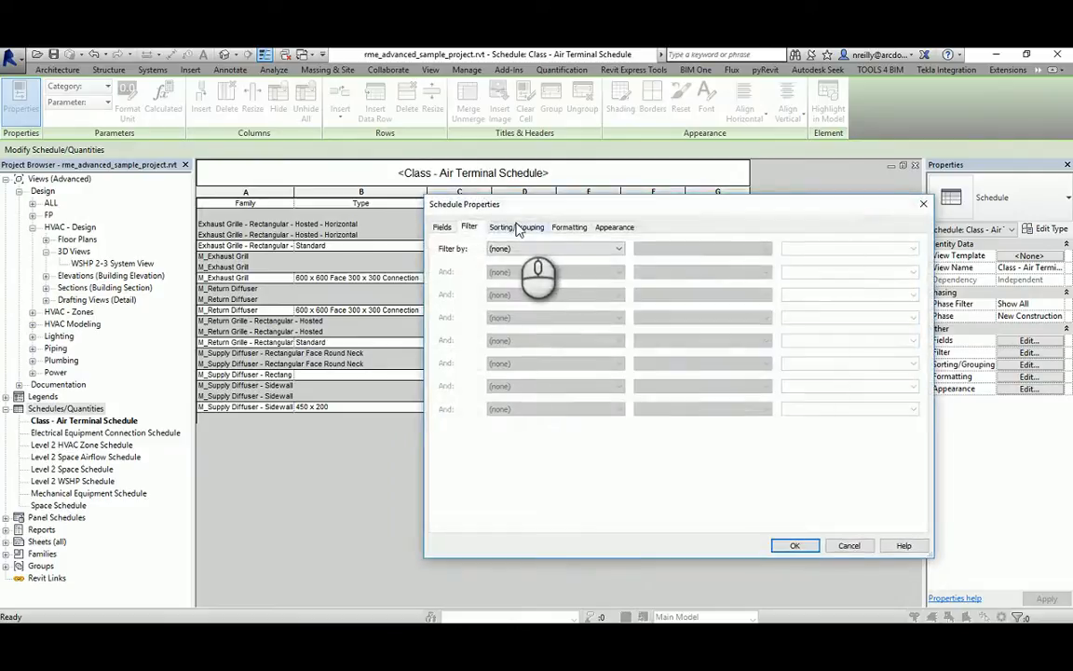
{"action": "left_click", "coordinate": [516, 226]}
{"action": "left_click", "coordinate": [443, 463]}
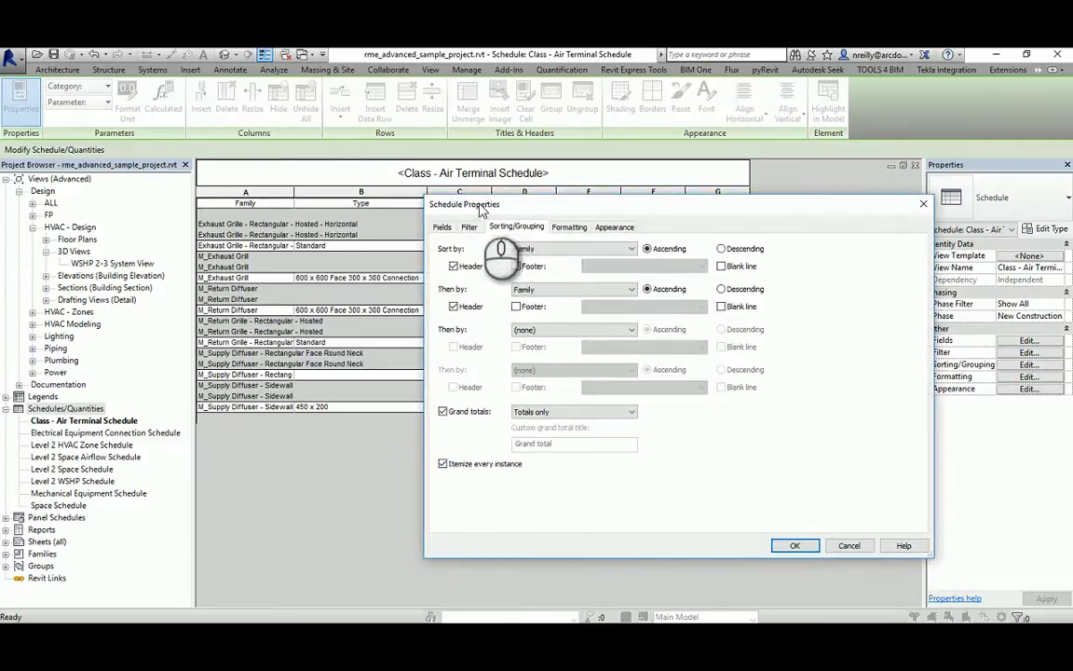
{"action": "left_click_drag", "start_coordinate": [492, 203], "coordinate": [597, 230]}
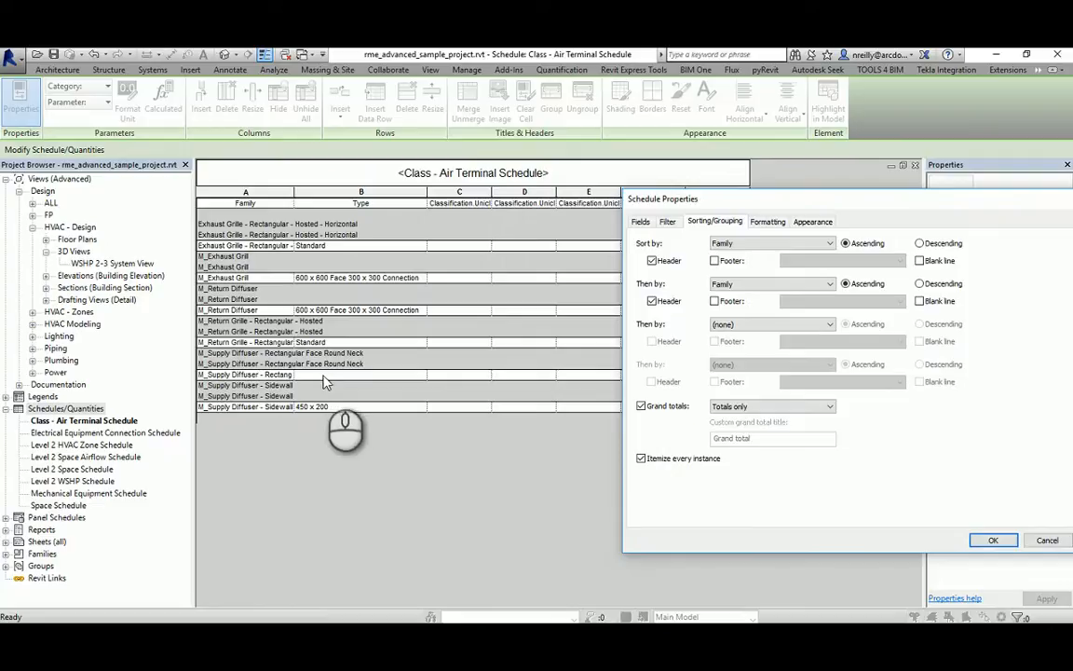
{"action": "left_click_drag", "start_coordinate": [676, 195], "coordinate": [447, 190]}
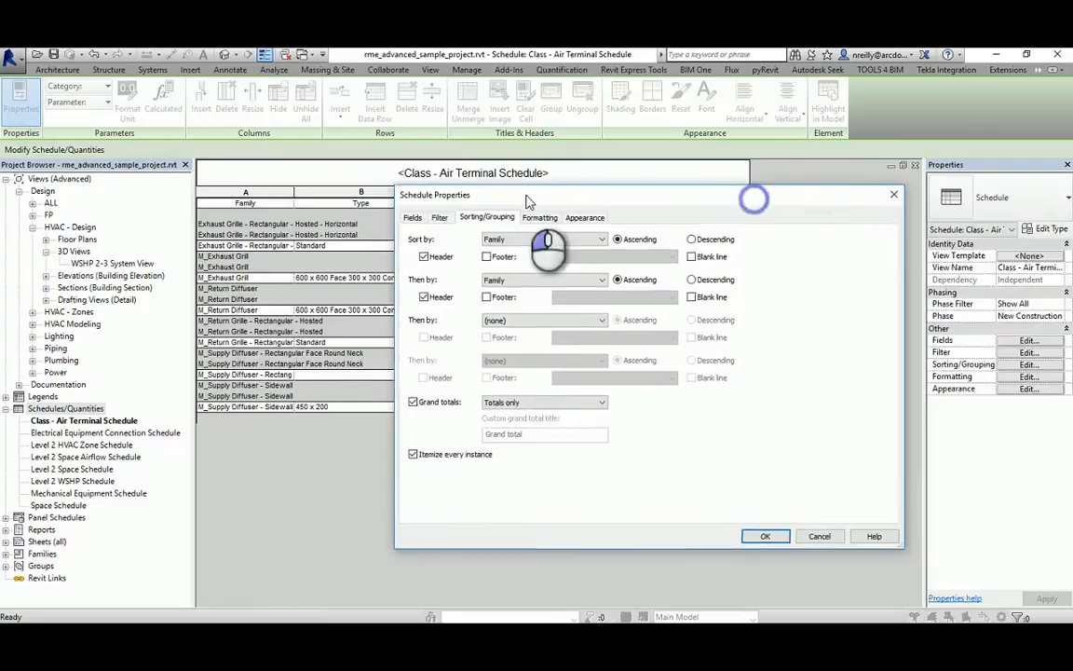
Add a footer with title, count, and totals to the second Family sort level and apply it to the schedule.
{"action": "left_click", "coordinate": [425, 295]}
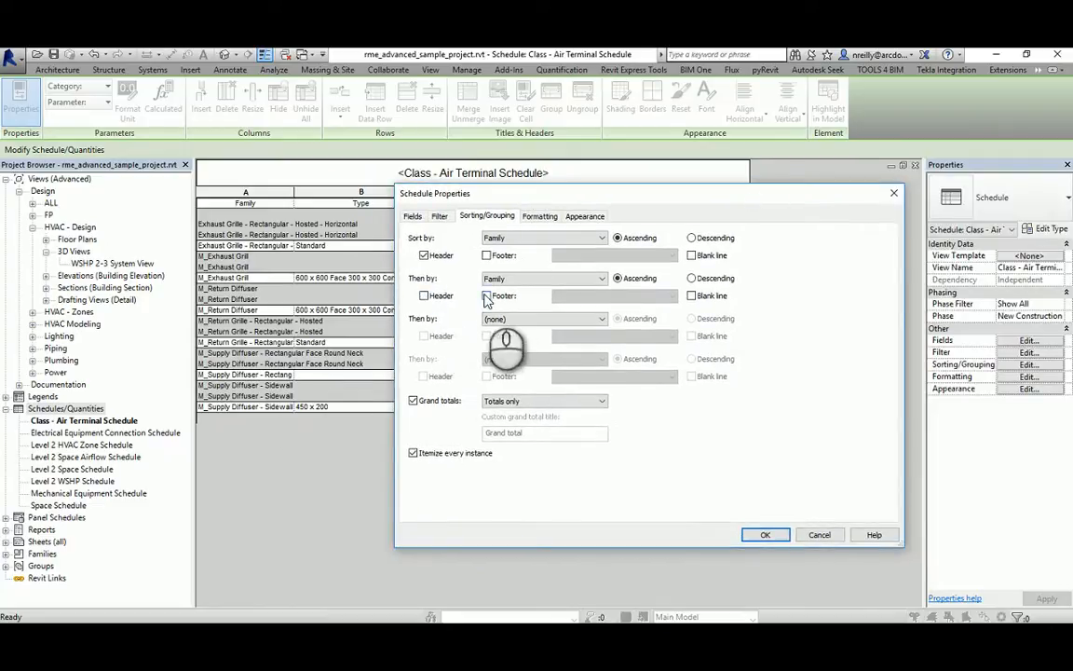
{"action": "left_click", "coordinate": [488, 295]}
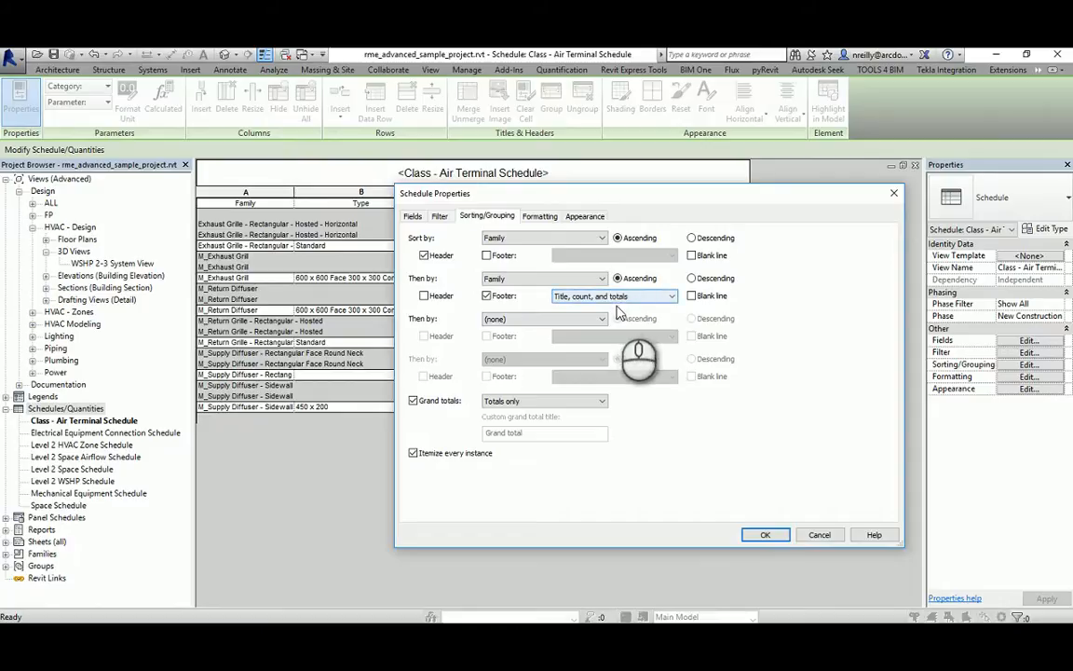
{"action": "left_click", "coordinate": [425, 295]}
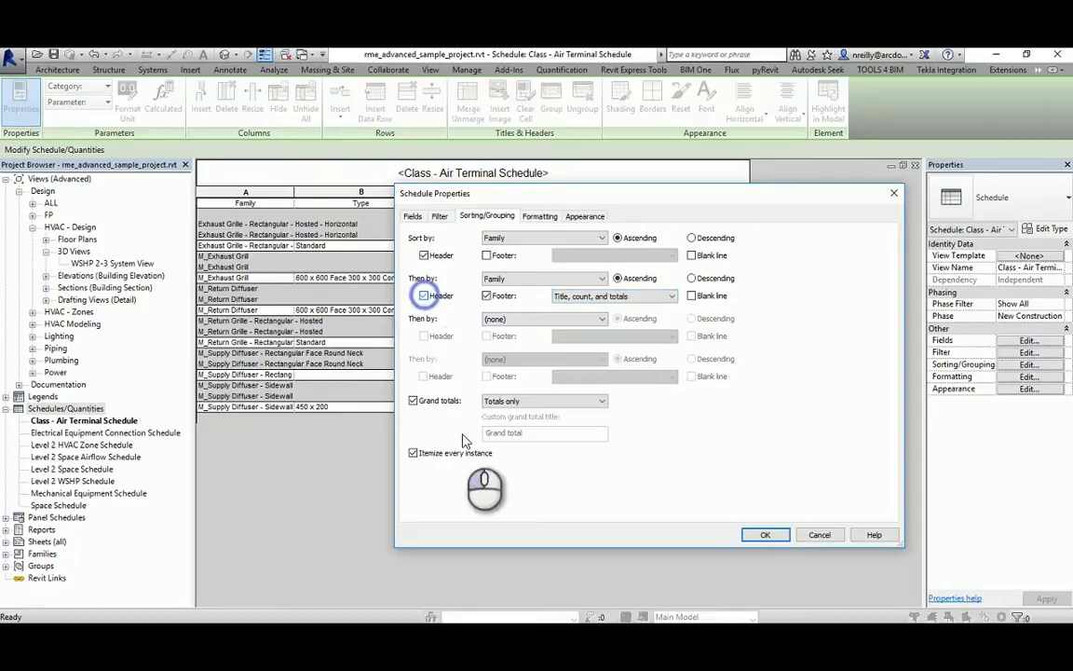
{"action": "left_click", "coordinate": [759, 534]}
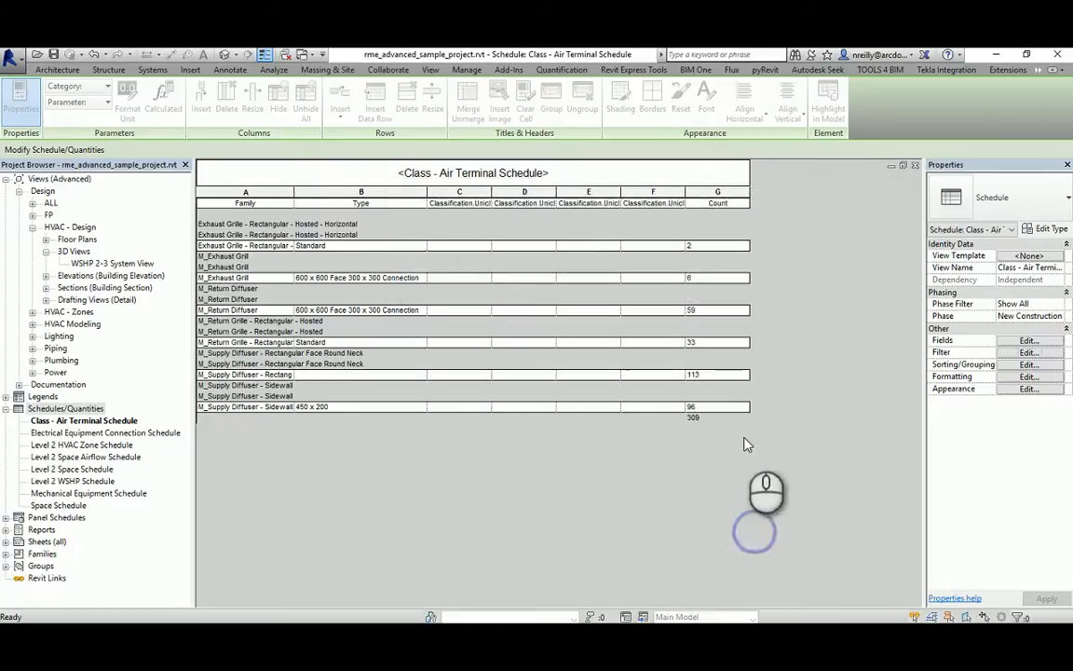
{"action": "left_click_drag", "start_coordinate": [916, 191], "coordinate": [870, 466]}
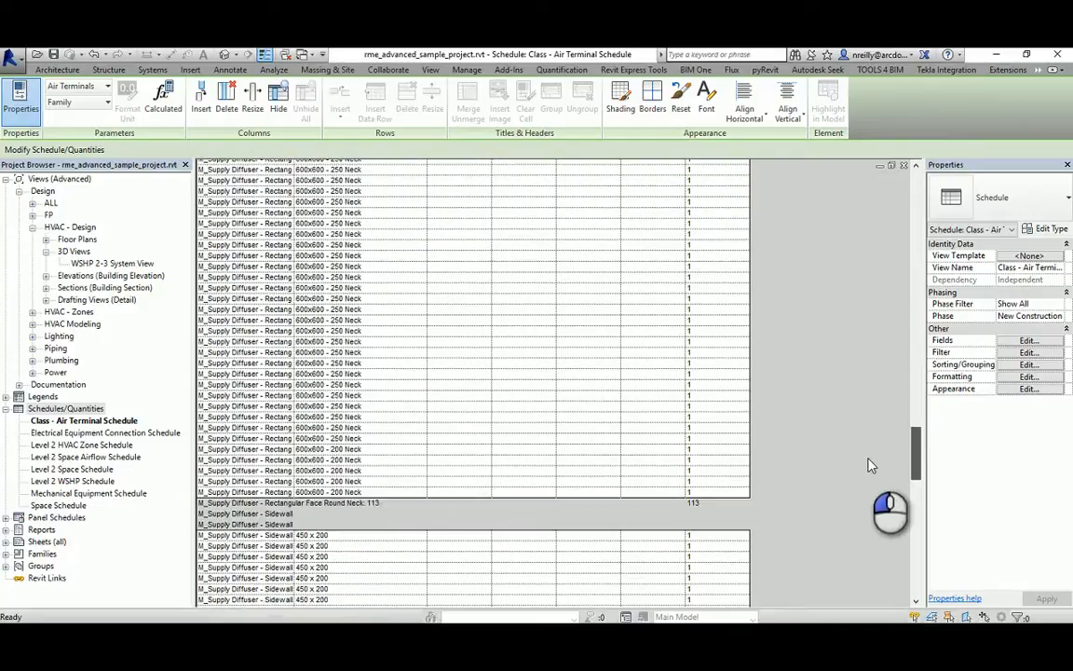
{"action": "left_click", "coordinate": [1043, 354]}
{"action": "left_click", "coordinate": [484, 216]}
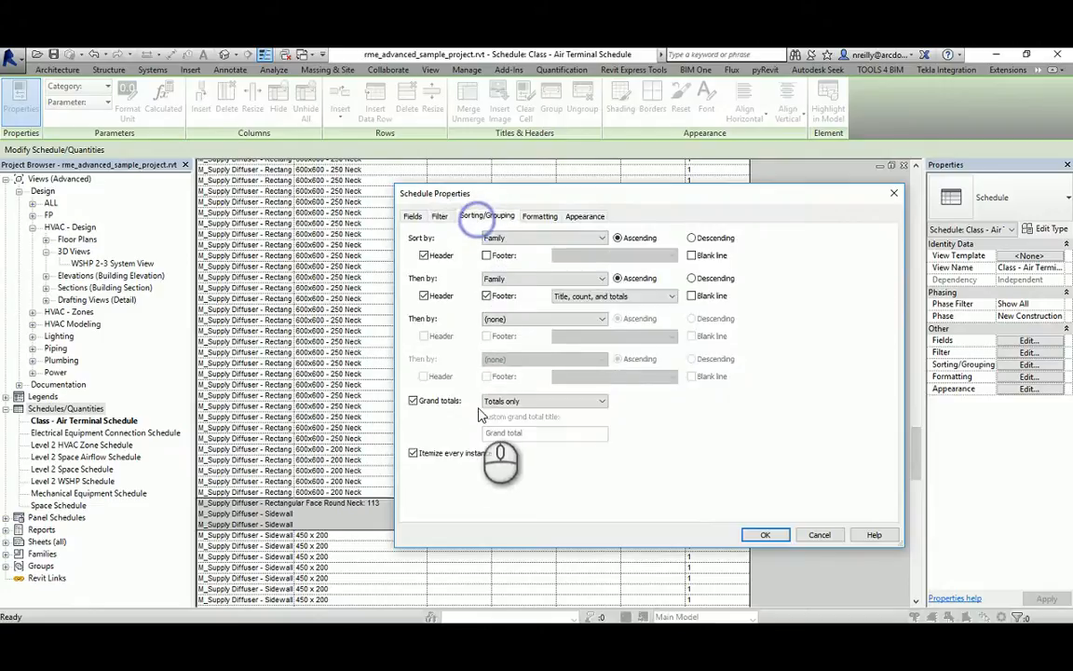
{"action": "left_click", "coordinate": [488, 297]}
{"action": "left_click", "coordinate": [424, 296]}
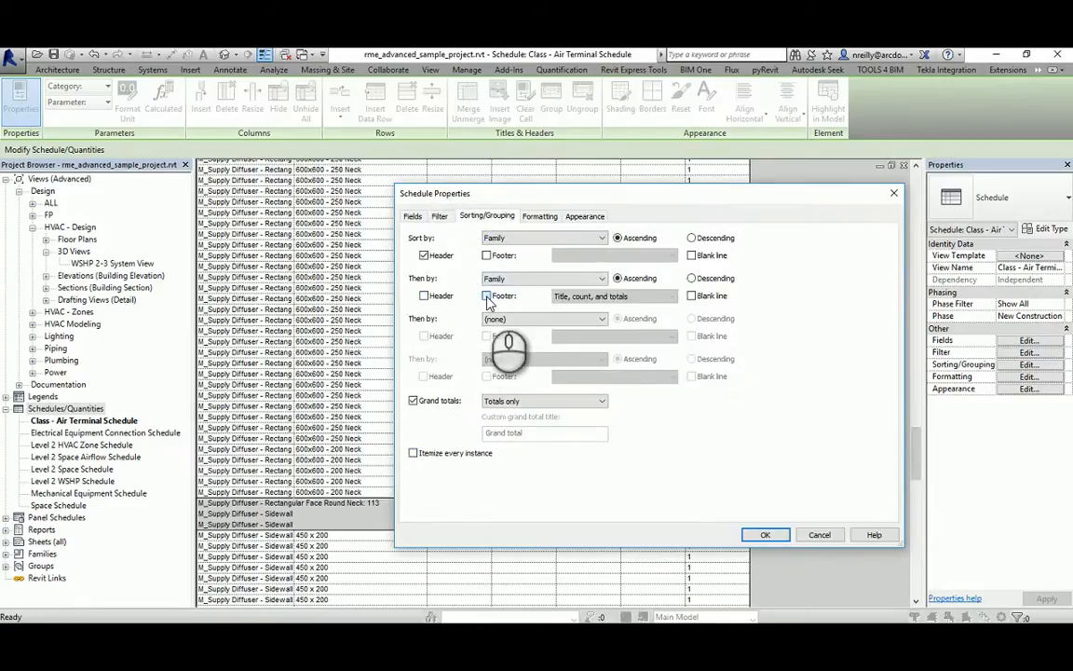
{"action": "left_click", "coordinate": [540, 278]}
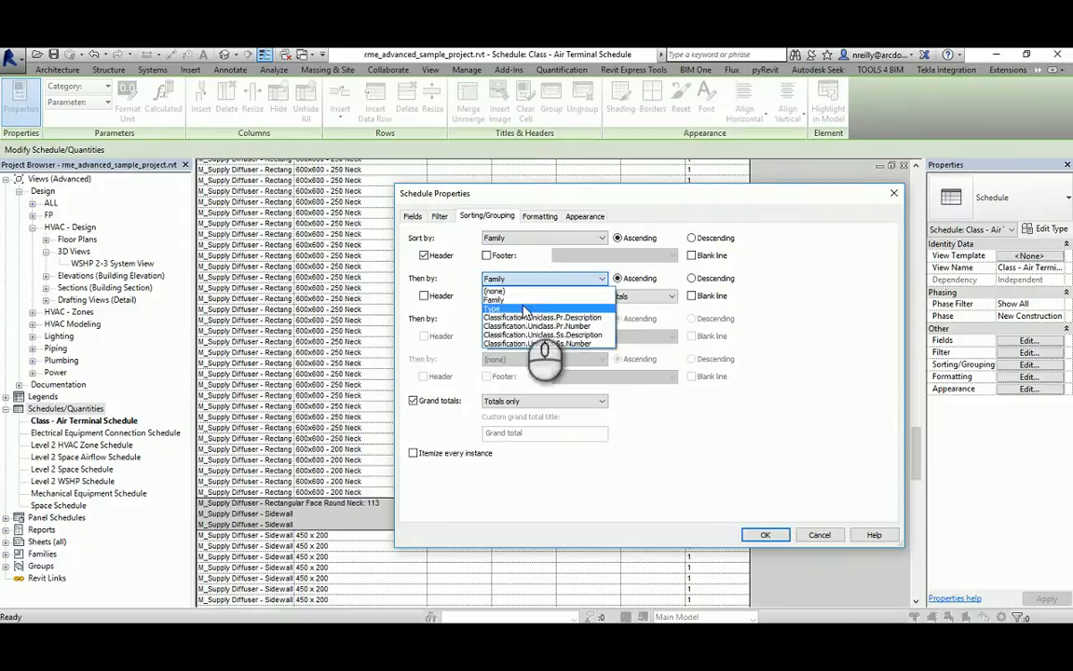
{"action": "left_click", "coordinate": [508, 296]}
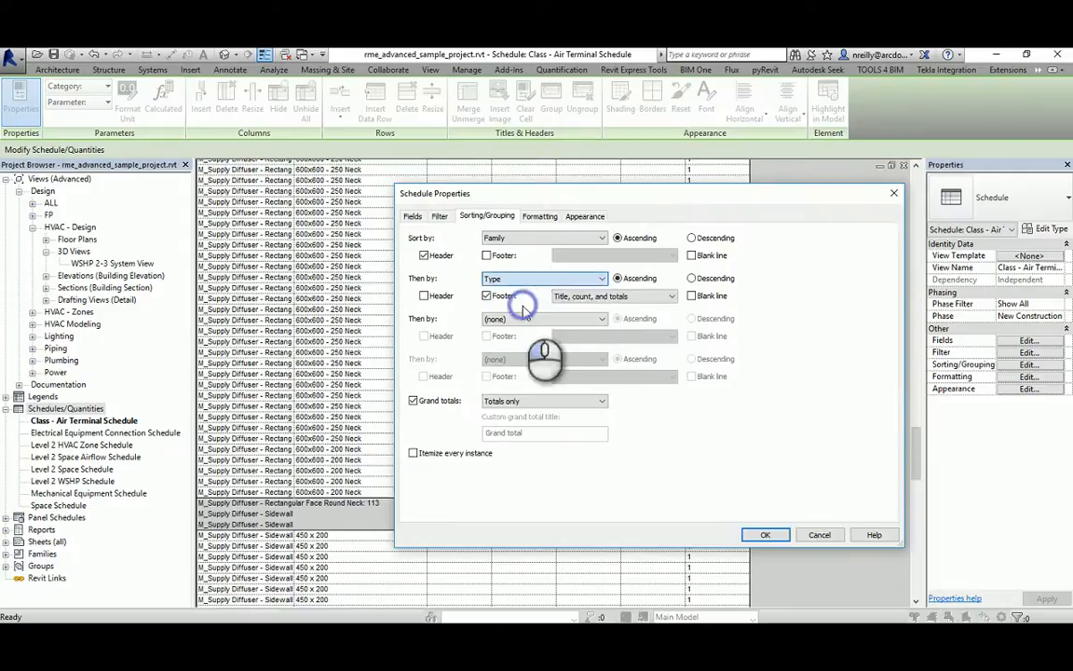
{"action": "left_click", "coordinate": [819, 536]}
Change the schedule's second sort level to Type without header or footer, and turn off itemizing every instance.
{"action": "left_click", "coordinate": [1029, 352]}
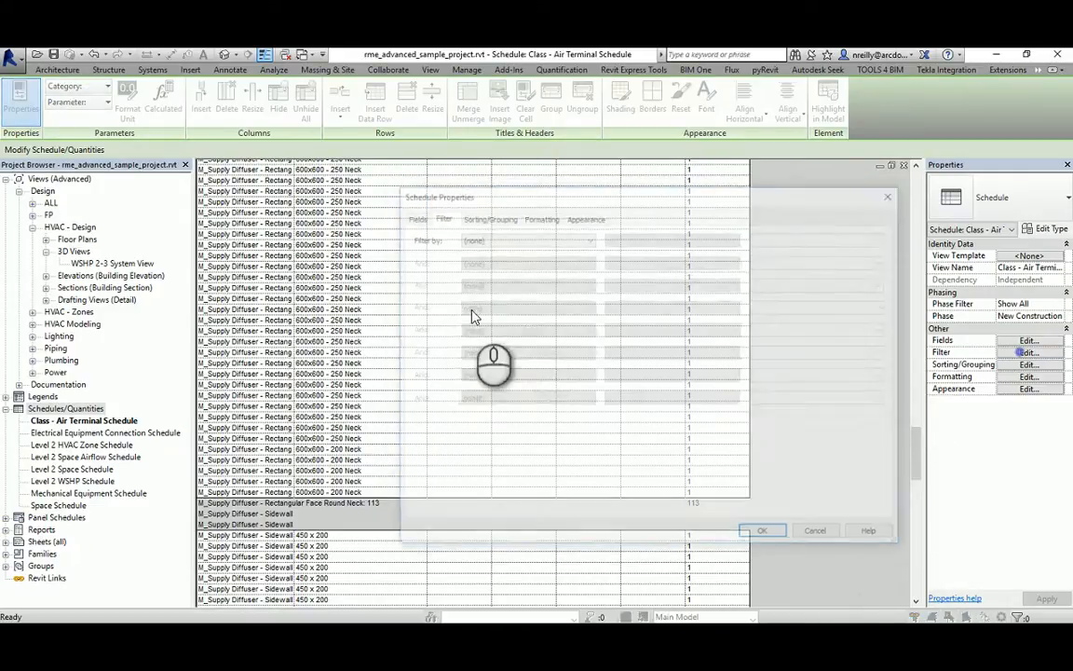
{"action": "left_click", "coordinate": [486, 216]}
{"action": "left_click", "coordinate": [522, 278]}
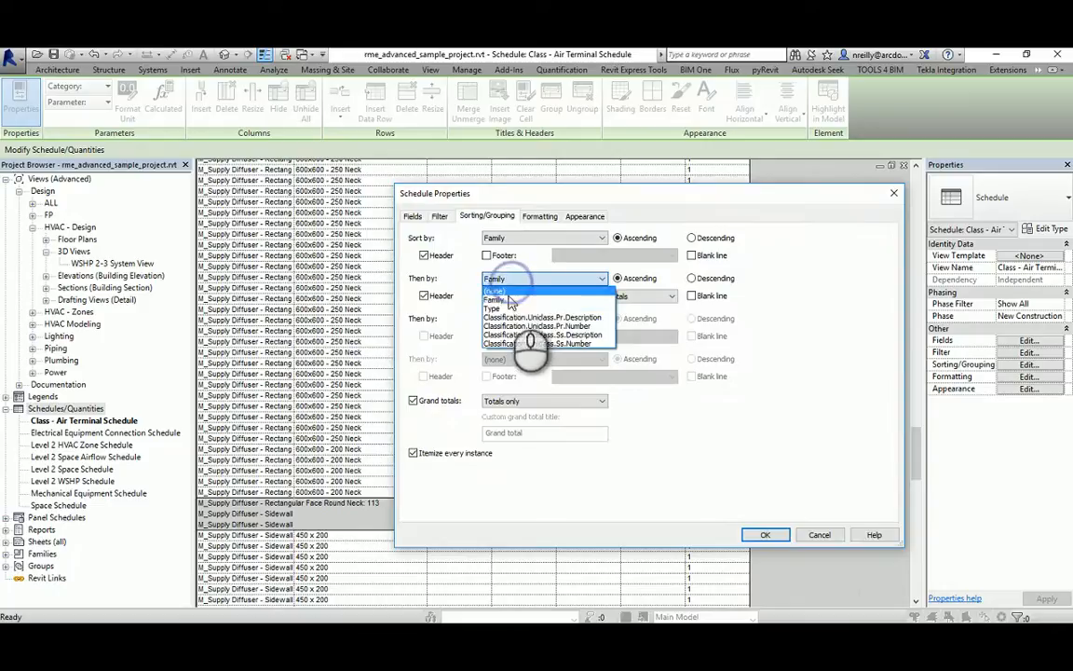
{"action": "left_click", "coordinate": [505, 309]}
{"action": "left_click", "coordinate": [487, 296]}
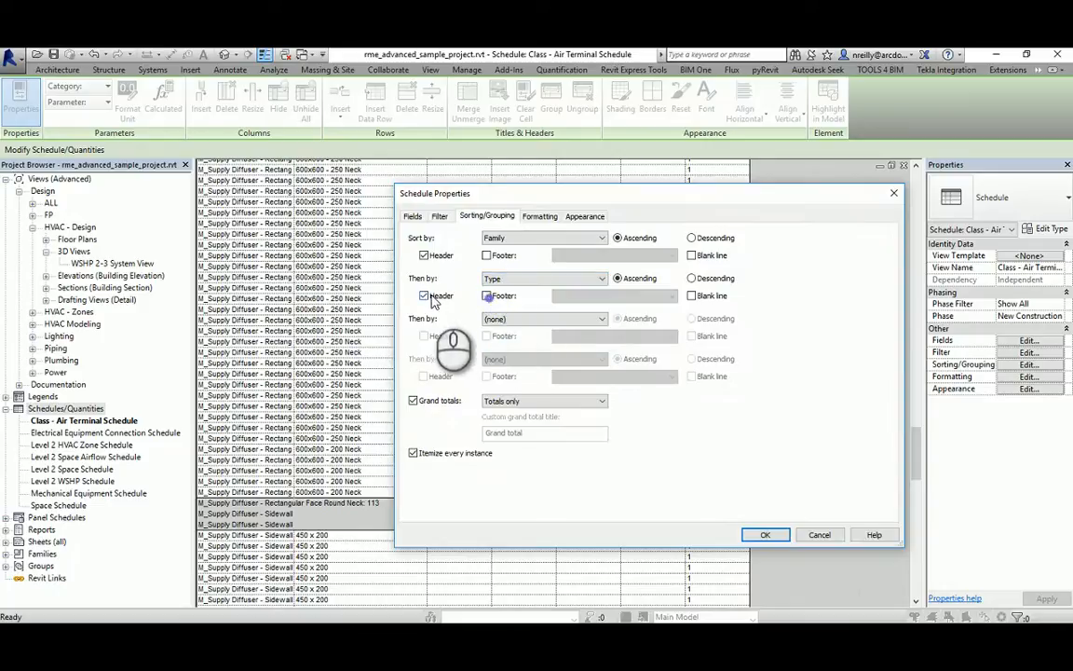
{"action": "left_click", "coordinate": [424, 295]}
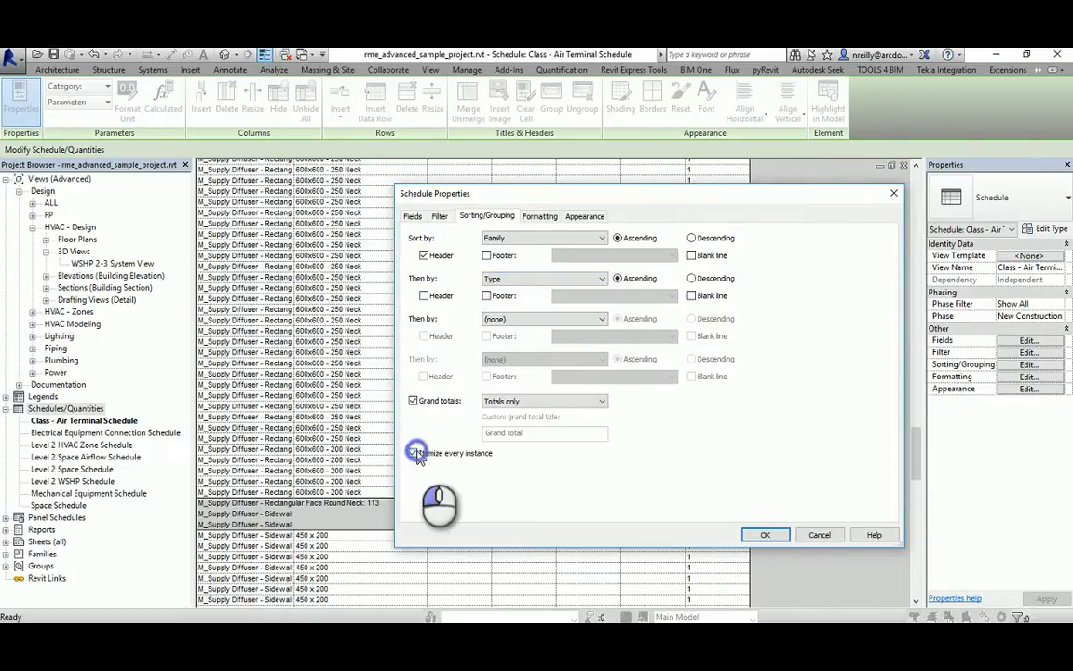
Check the Calculate totals option of the Count field and apply the schedule changes.
{"action": "left_click", "coordinate": [541, 216]}
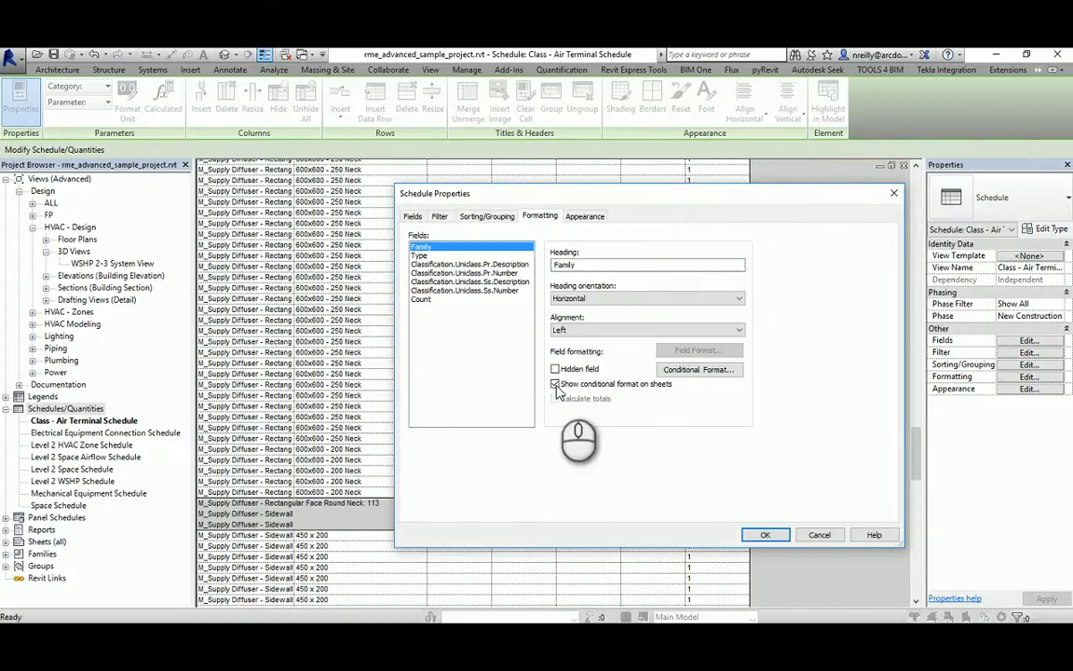
{"action": "left_click", "coordinate": [424, 299]}
{"action": "left_click", "coordinate": [579, 401]}
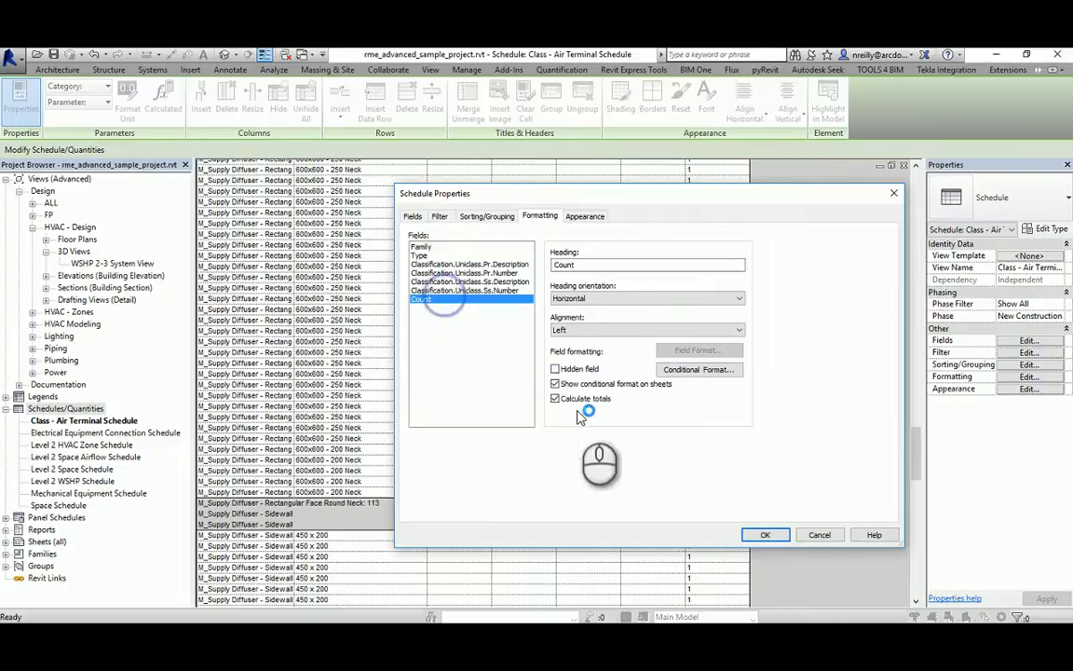
{"action": "left_click", "coordinate": [765, 535]}
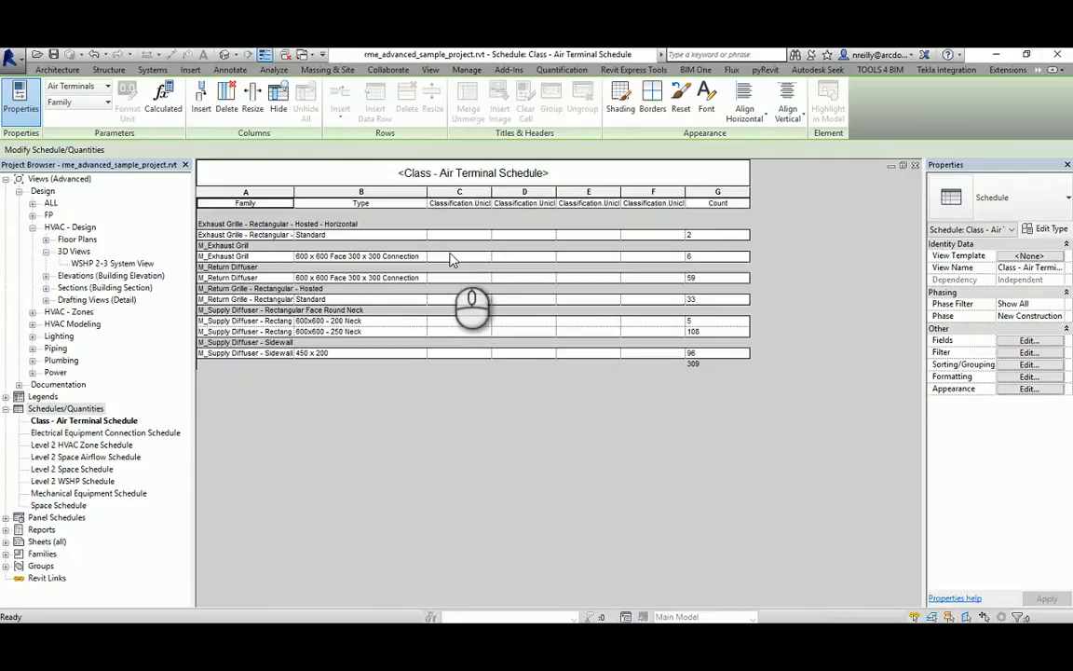
Start assigning a classification to the M_Exhaust Grill row and expand Uniclass Table Pr down to the items under Pr_70_65_04 - Air terminals and diffusers.
{"action": "left_click_drag", "start_coordinate": [451, 259], "coordinate": [652, 258]}
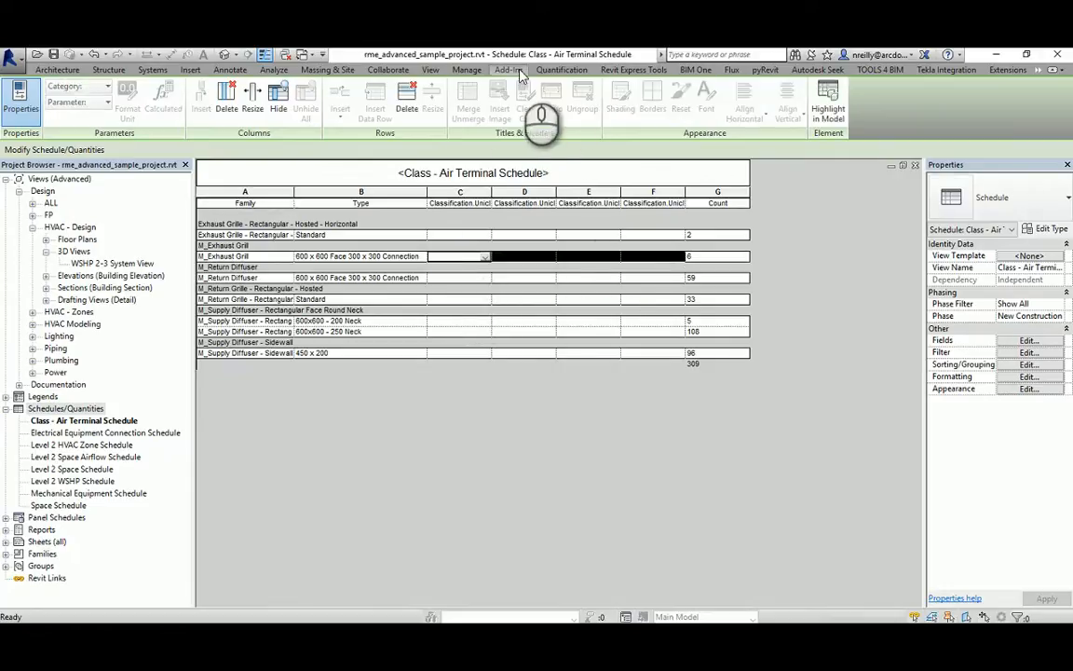
{"action": "left_click", "coordinate": [513, 70]}
{"action": "left_click", "coordinate": [439, 133]}
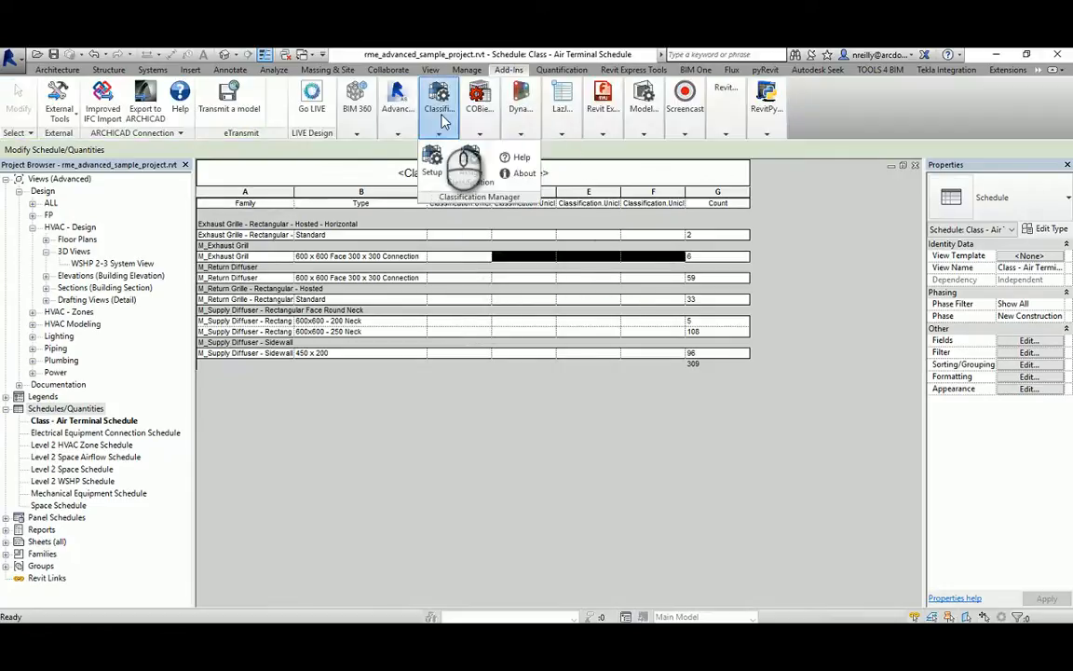
{"action": "left_click", "coordinate": [475, 171]}
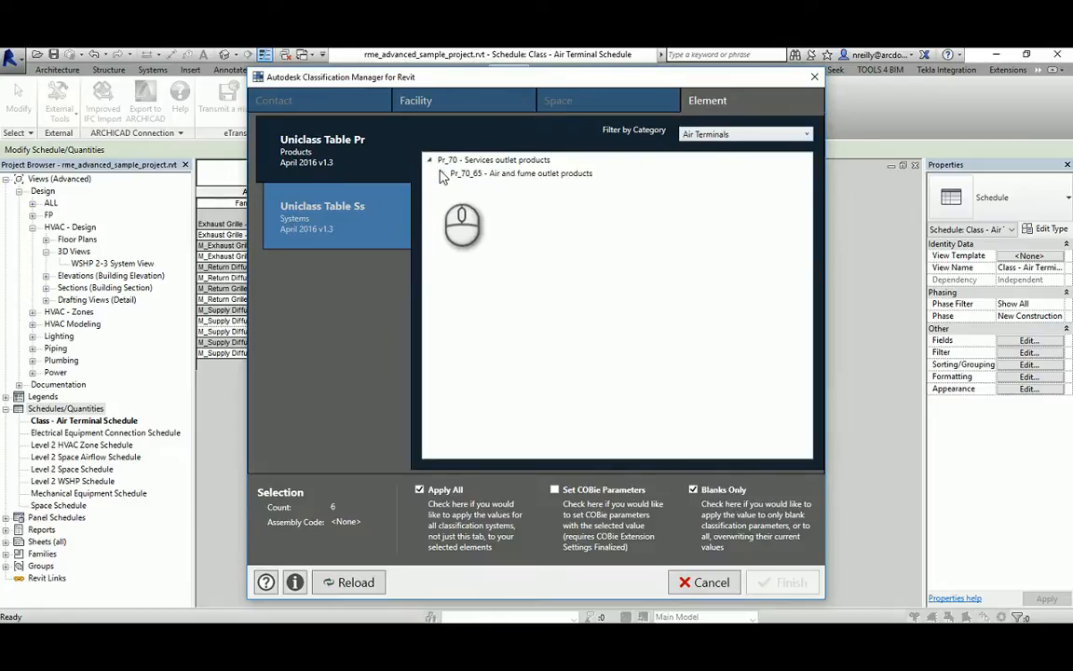
{"action": "left_click", "coordinate": [443, 174]}
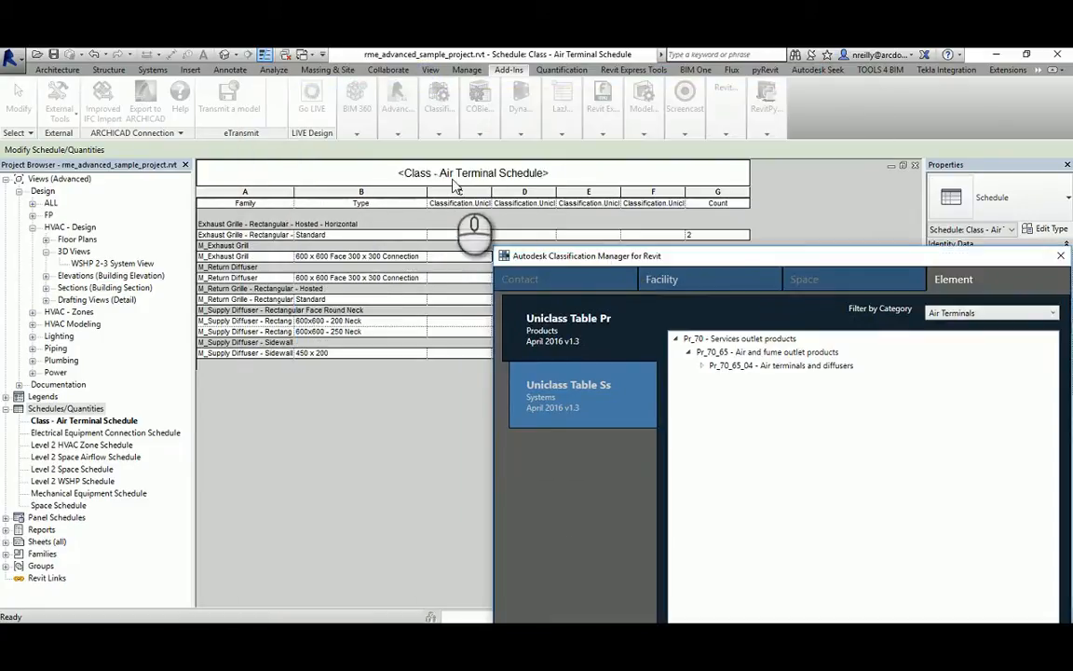
{"action": "left_click_drag", "start_coordinate": [626, 255], "coordinate": [392, 108]}
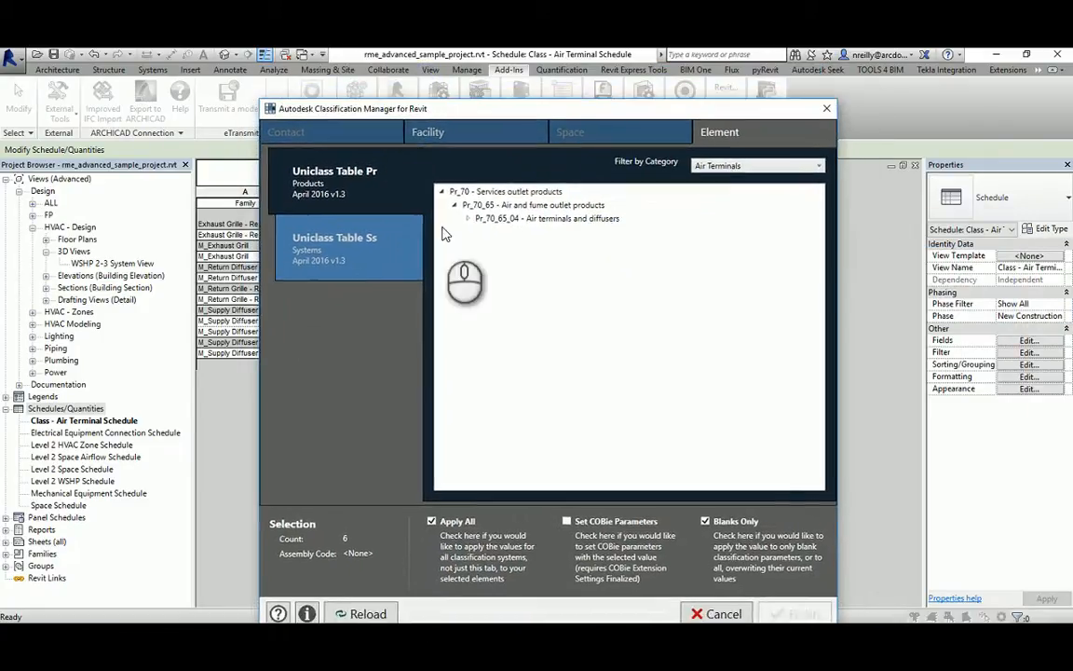
{"action": "left_click", "coordinate": [467, 218]}
{"action": "left_click", "coordinate": [737, 166]}
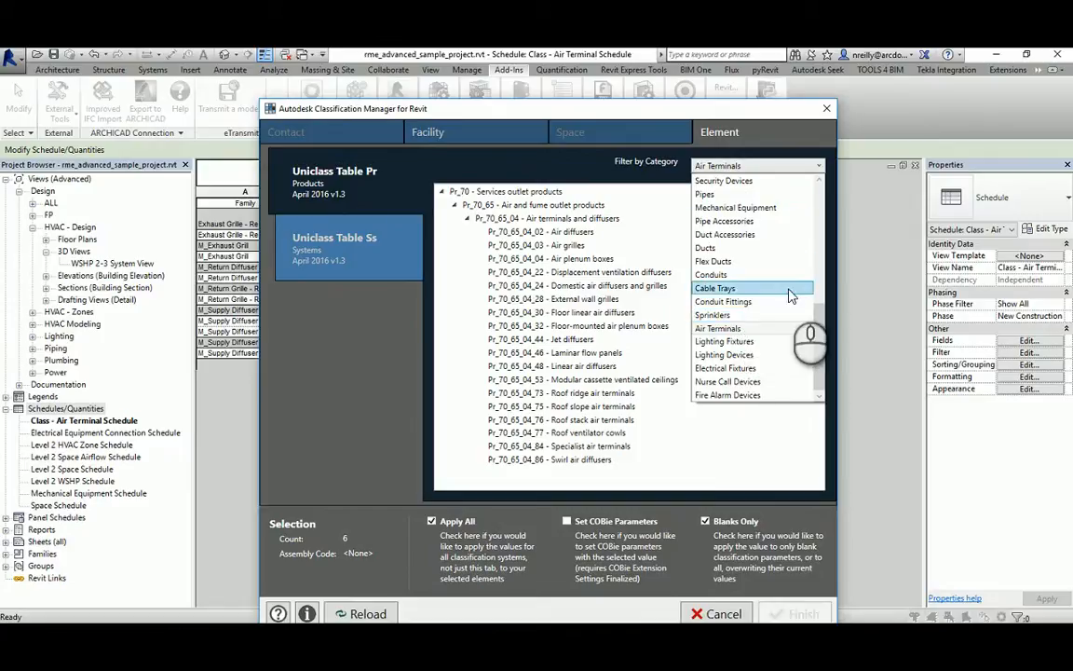
{"action": "left_click", "coordinate": [597, 336]}
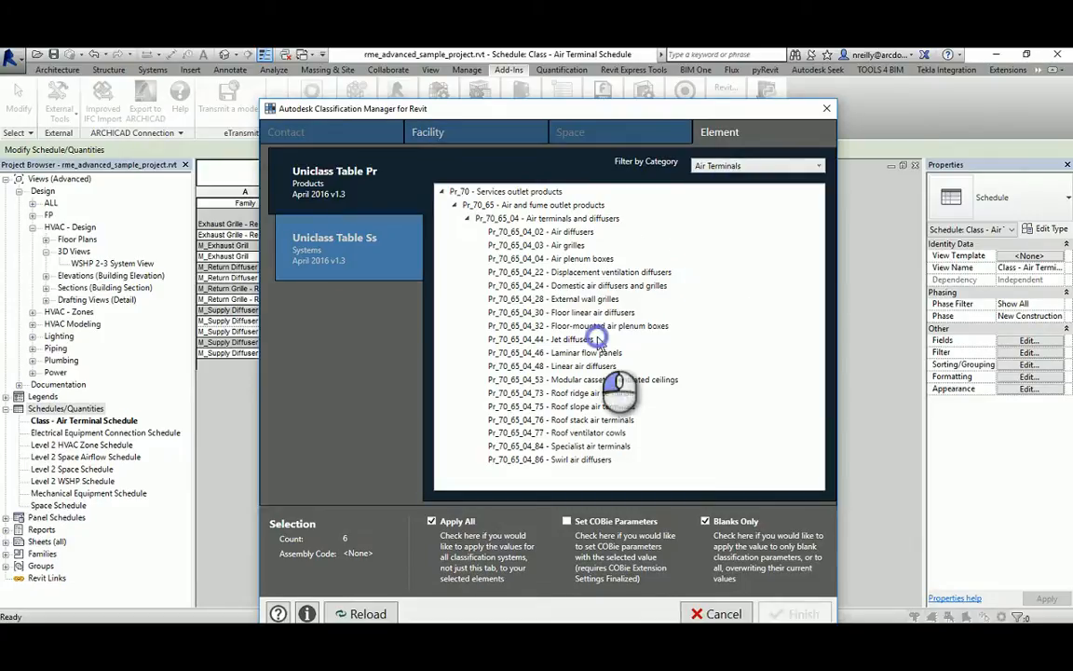
Assign Pr_70_65_04_02 - Air diffusers to the exhaust grills with Blanks Only turned off, and widen the two Uniclass Pr columns.
{"action": "left_click", "coordinate": [572, 233]}
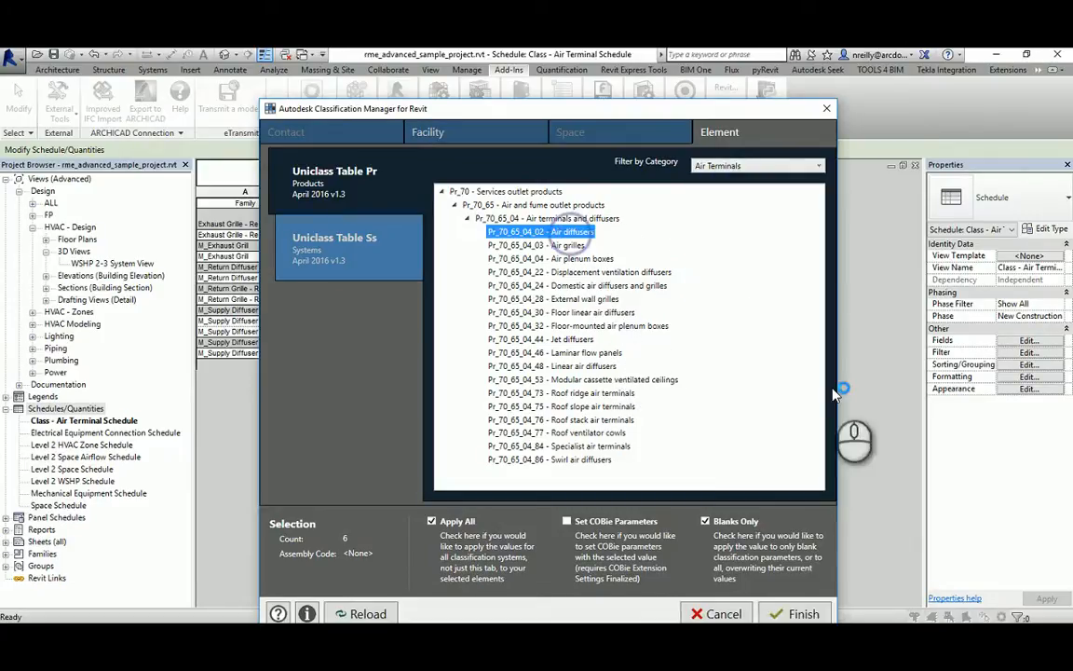
{"action": "left_click", "coordinate": [707, 522]}
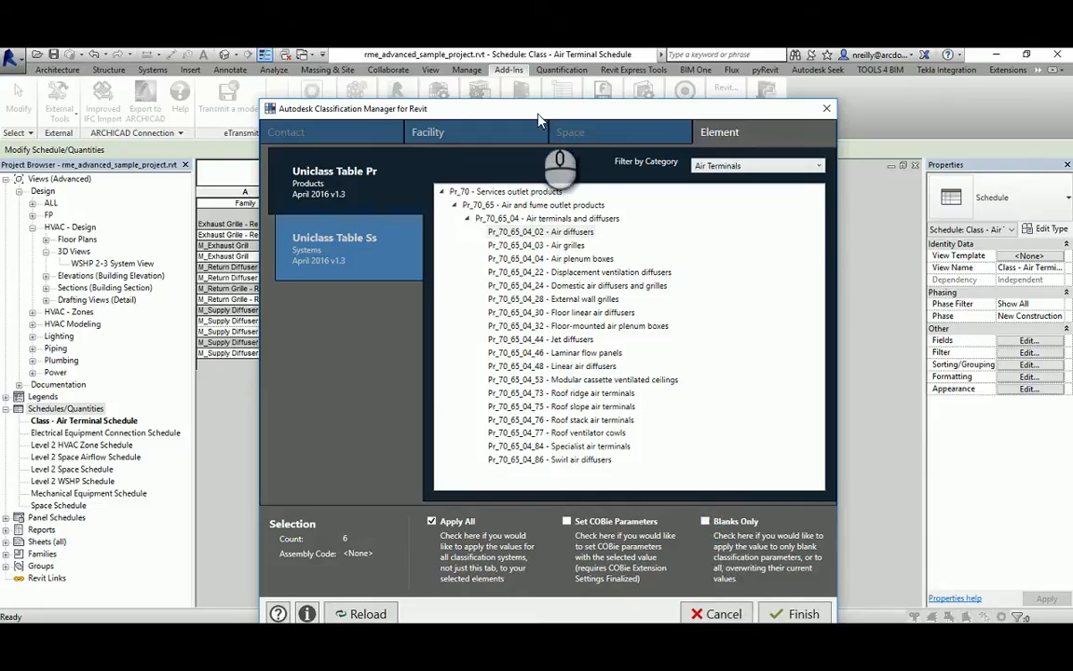
{"action": "left_click_drag", "start_coordinate": [539, 114], "coordinate": [475, 78]}
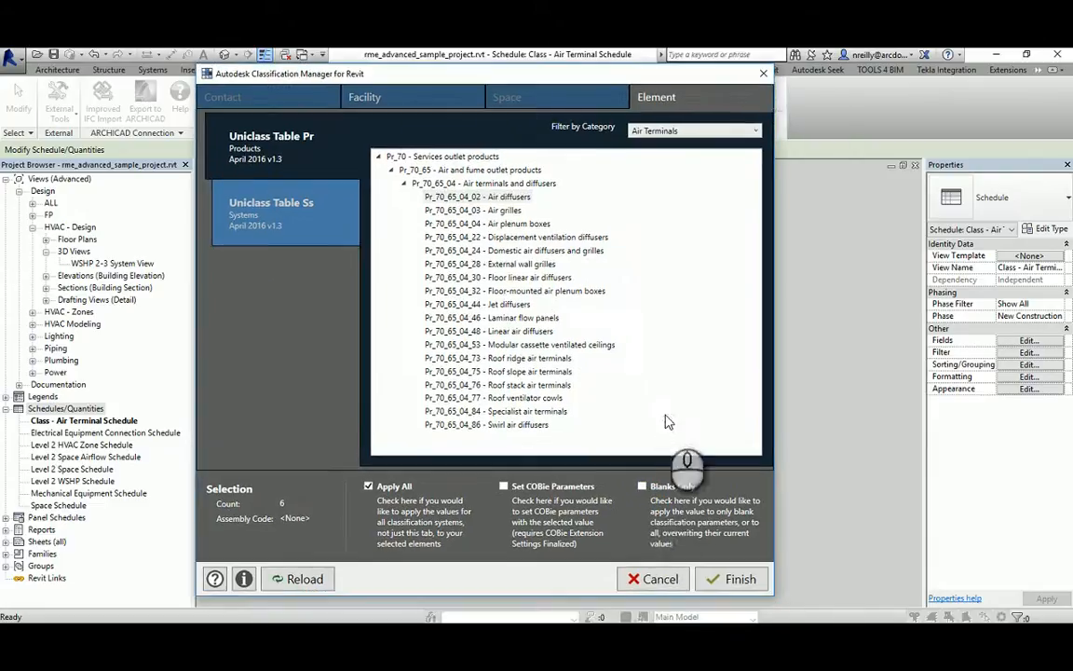
{"action": "left_click", "coordinate": [642, 486]}
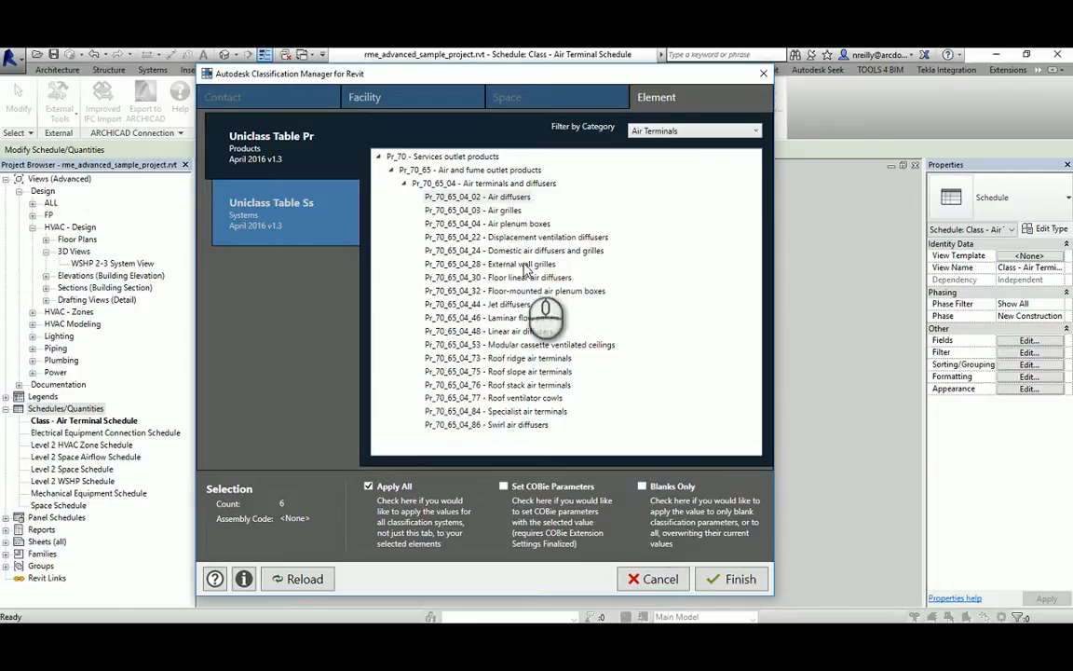
{"action": "left_click", "coordinate": [494, 196]}
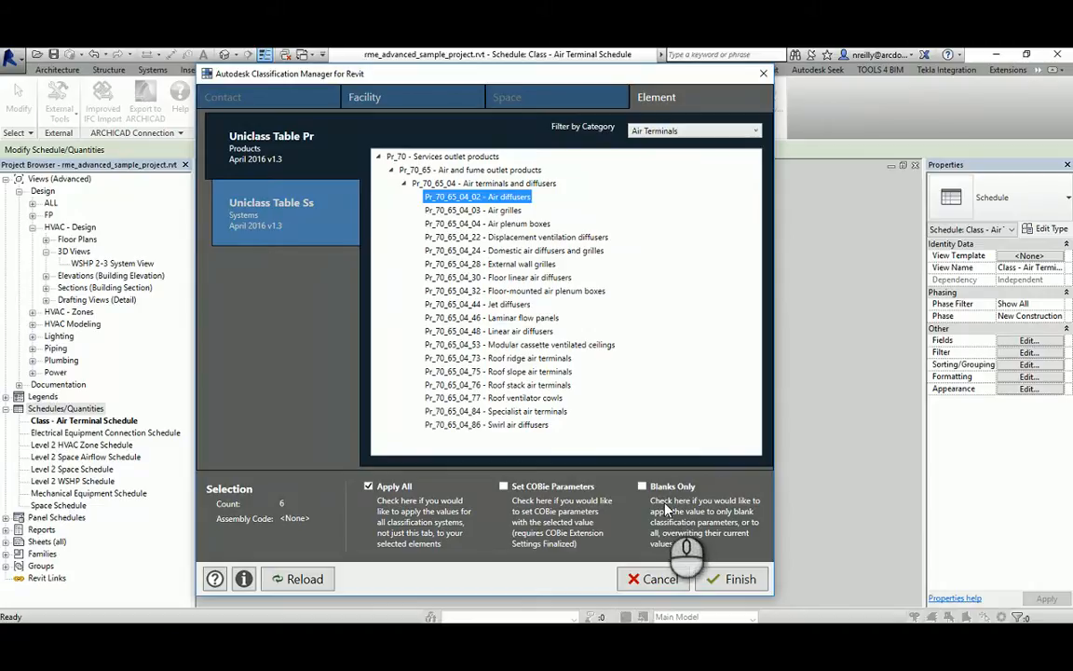
{"action": "left_click", "coordinate": [730, 579]}
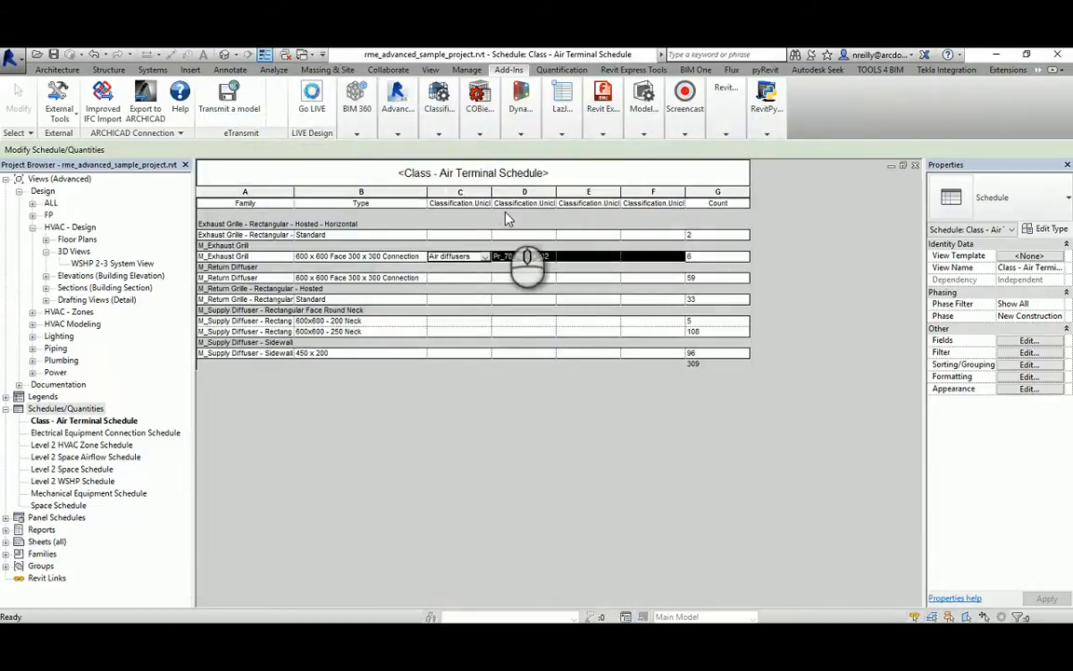
{"action": "mouse_move", "coordinate": [493, 194]}
{"action": "left_mouse_down"}
{"action": "mouse_move", "coordinate": [544, 190]}
{"action": "mouse_move", "coordinate": [500, 191]}
{"action": "left_mouse_up"}
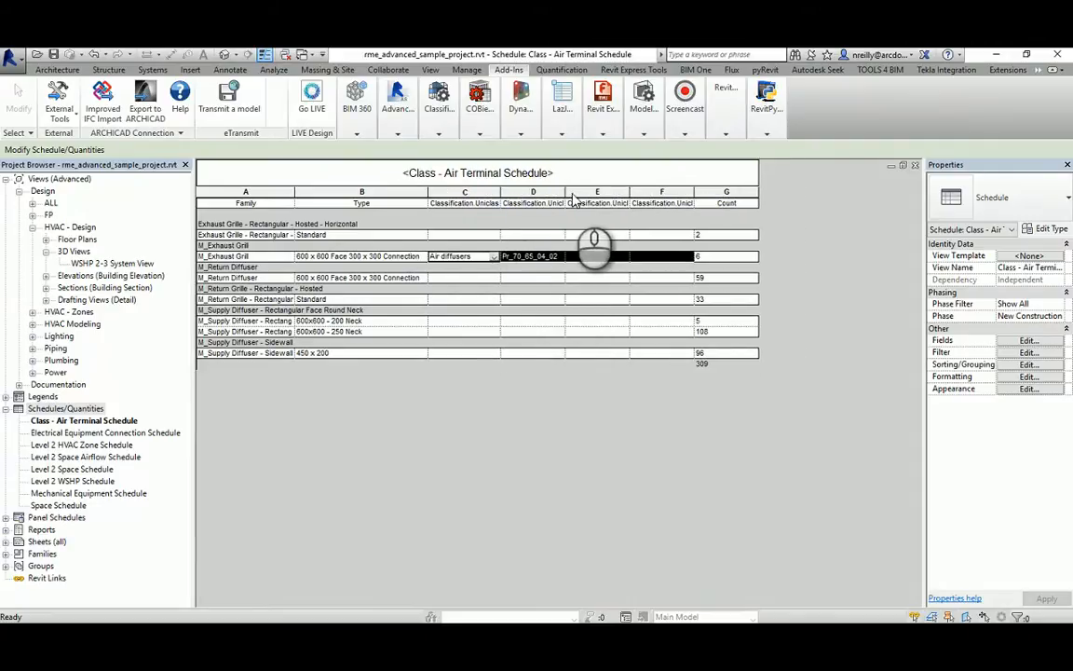
{"action": "left_click_drag", "start_coordinate": [572, 192], "coordinate": [598, 193]}
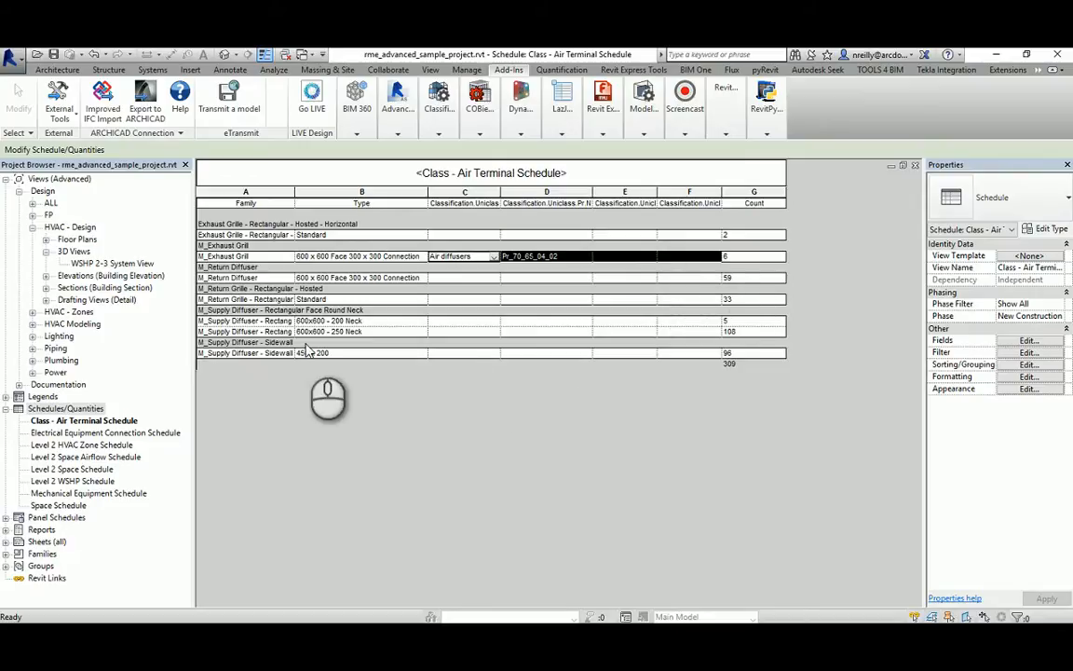
Assign Pr_70_65_04_02 - Air diffusers to the 600x600 - 250 Neck supply diffuser row using Classification Manager.
{"action": "left_click", "coordinate": [462, 332]}
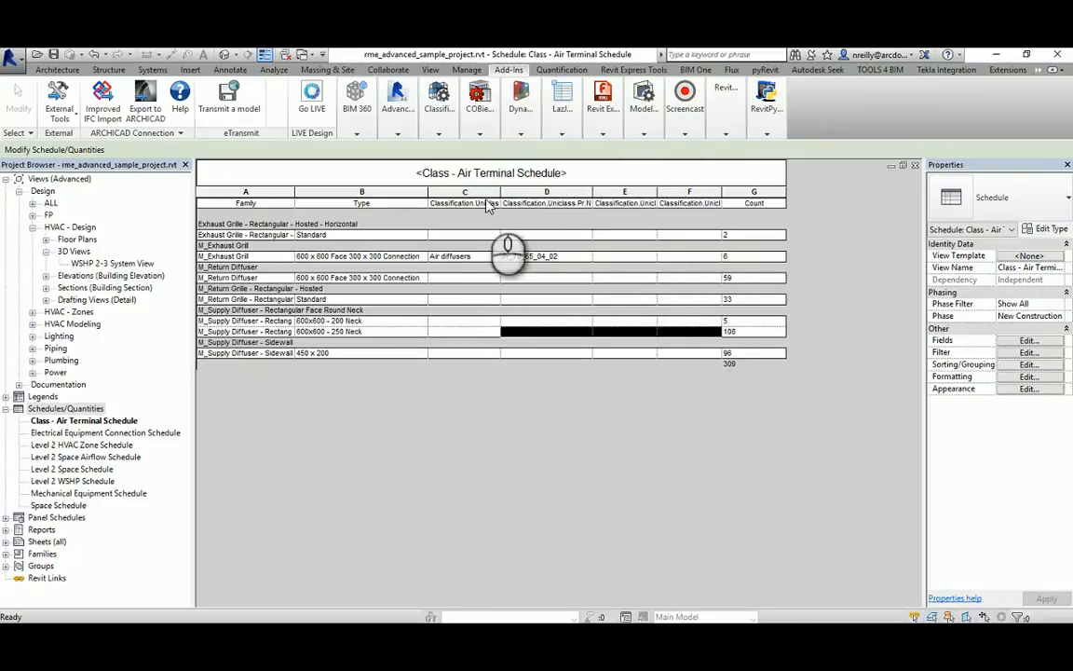
{"action": "left_click", "coordinate": [441, 129]}
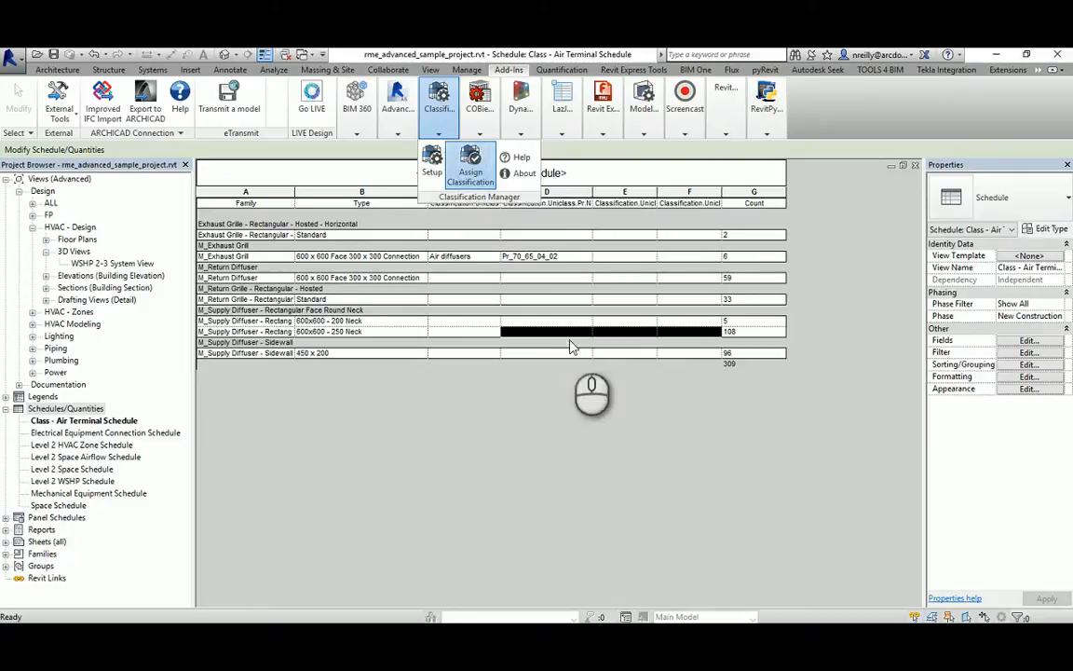
{"action": "left_click", "coordinate": [471, 164]}
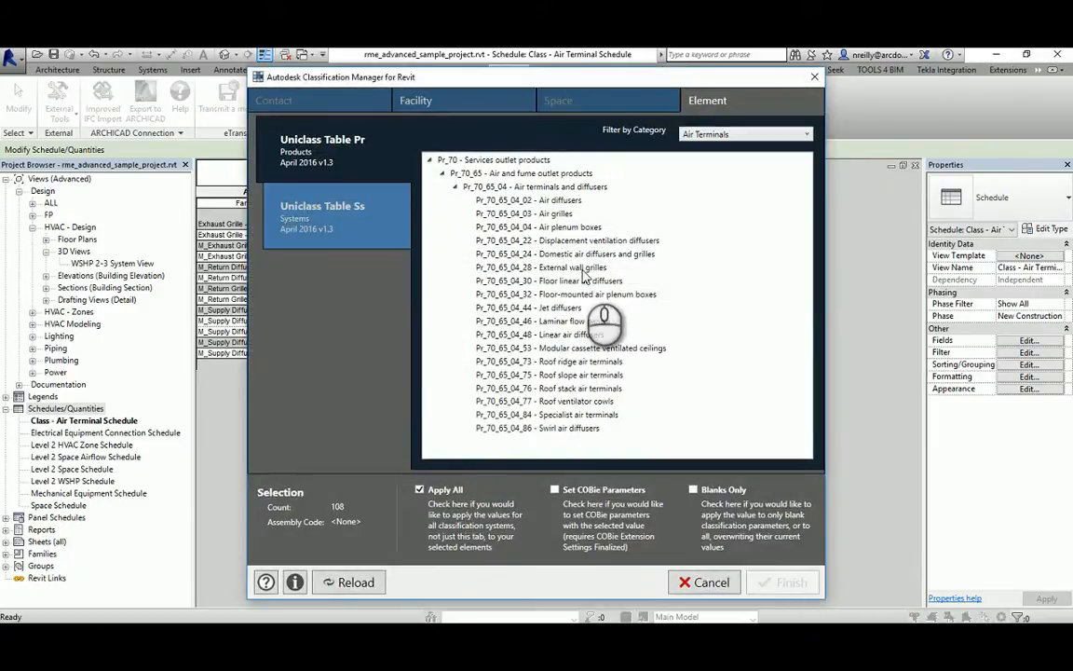
{"action": "left_click_drag", "start_coordinate": [571, 86], "coordinate": [809, 378]}
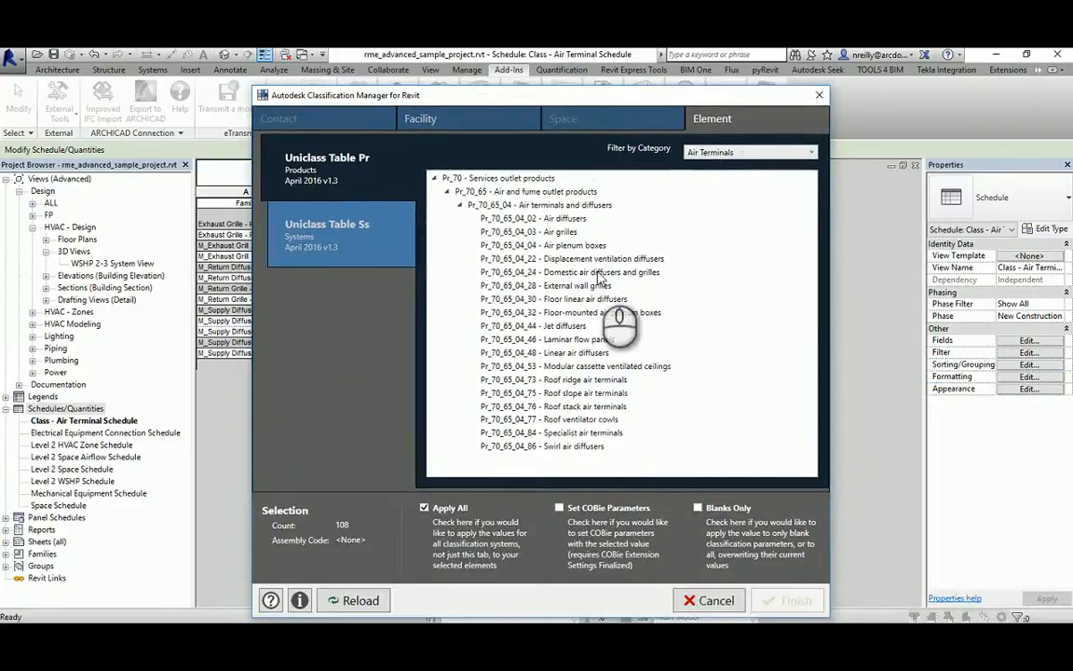
{"action": "left_click", "coordinate": [559, 232]}
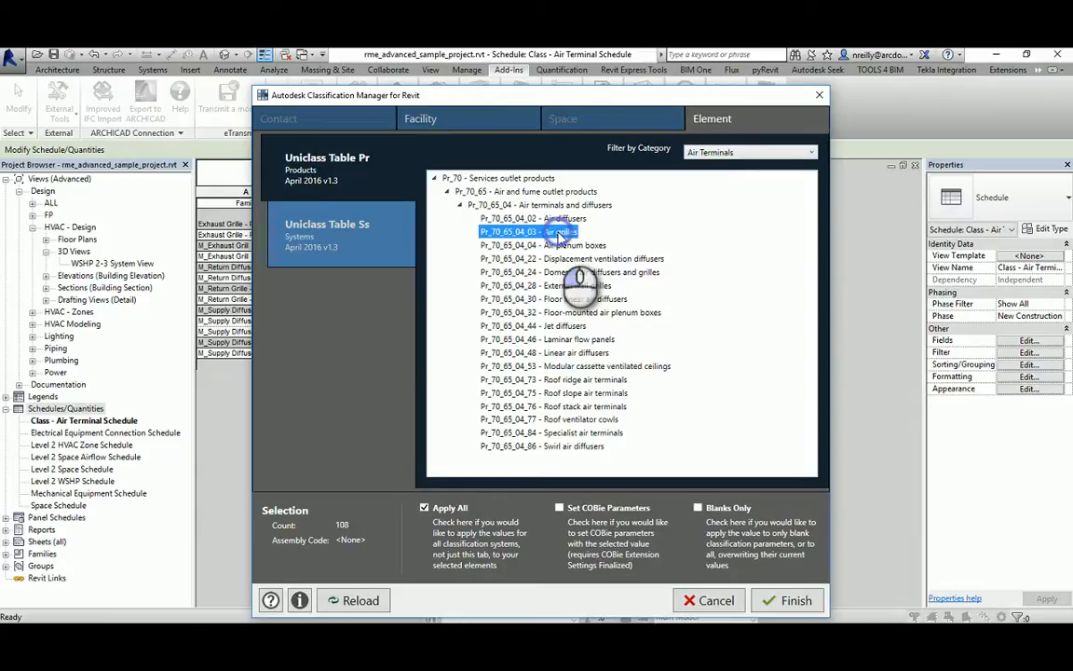
{"action": "left_click_drag", "start_coordinate": [475, 105], "coordinate": [560, 93]}
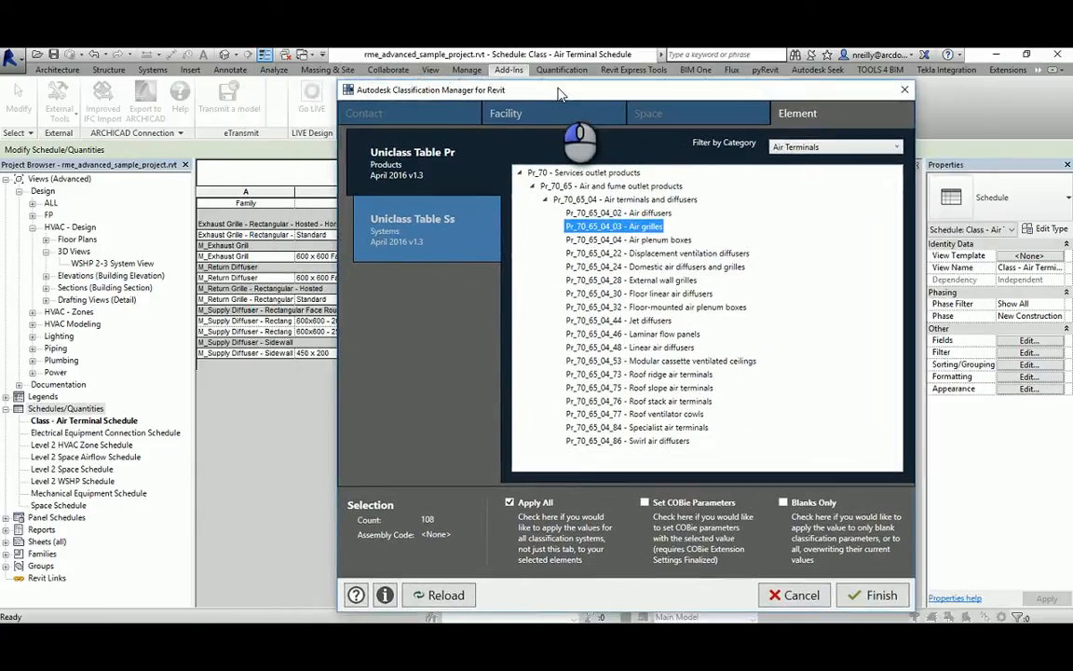
{"action": "left_click", "coordinate": [652, 213]}
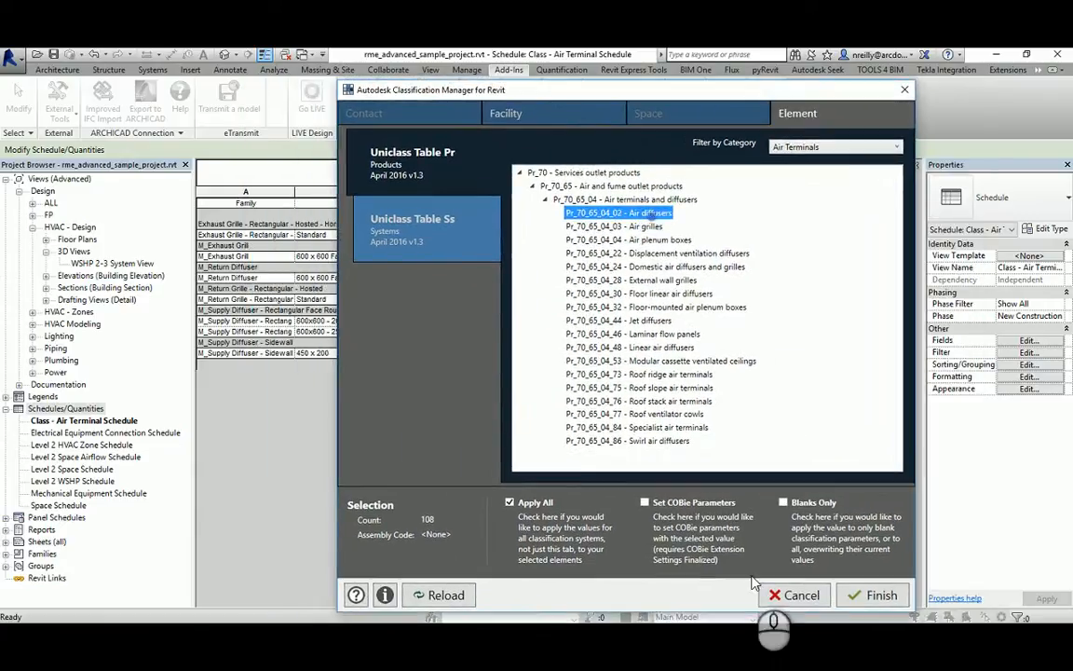
{"action": "left_click", "coordinate": [872, 597]}
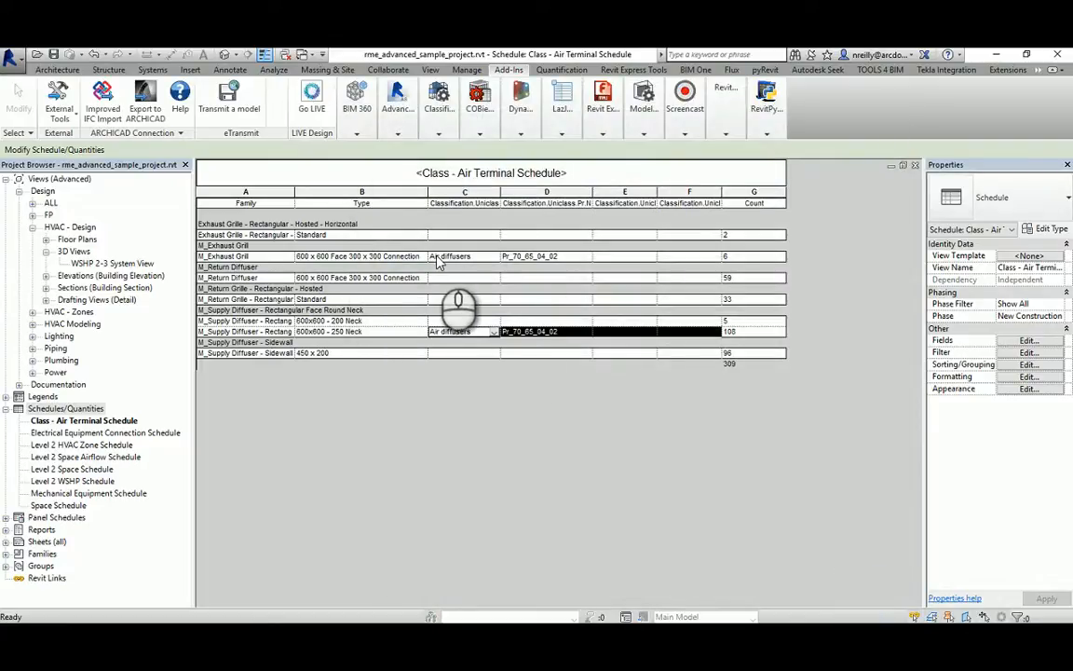
Reassign the M_Exhaust Grill row to Pr_70_65_04_03 - Air grilles using Classification Manager.
{"action": "left_click", "coordinate": [455, 258]}
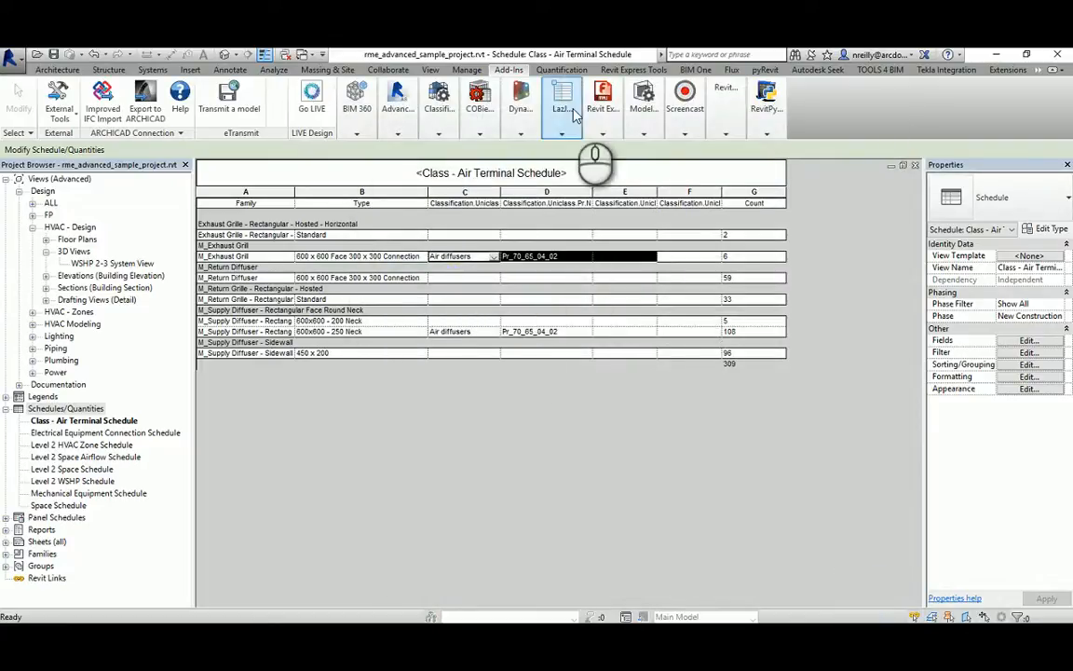
{"action": "mouse_move", "coordinate": [439, 123]}
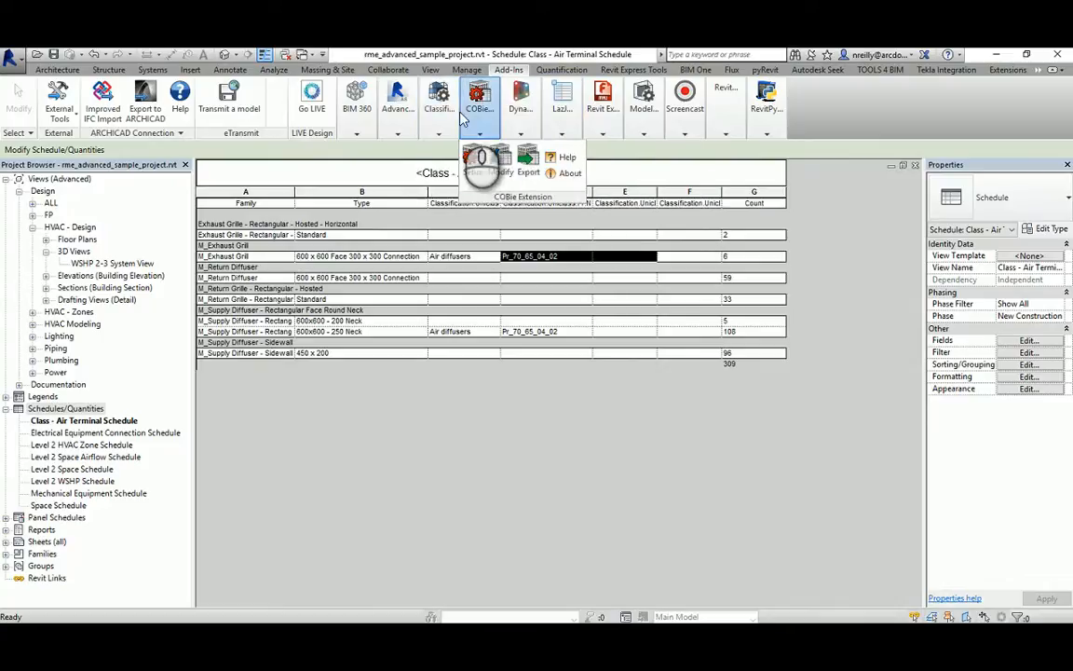
{"action": "left_click", "coordinate": [467, 172]}
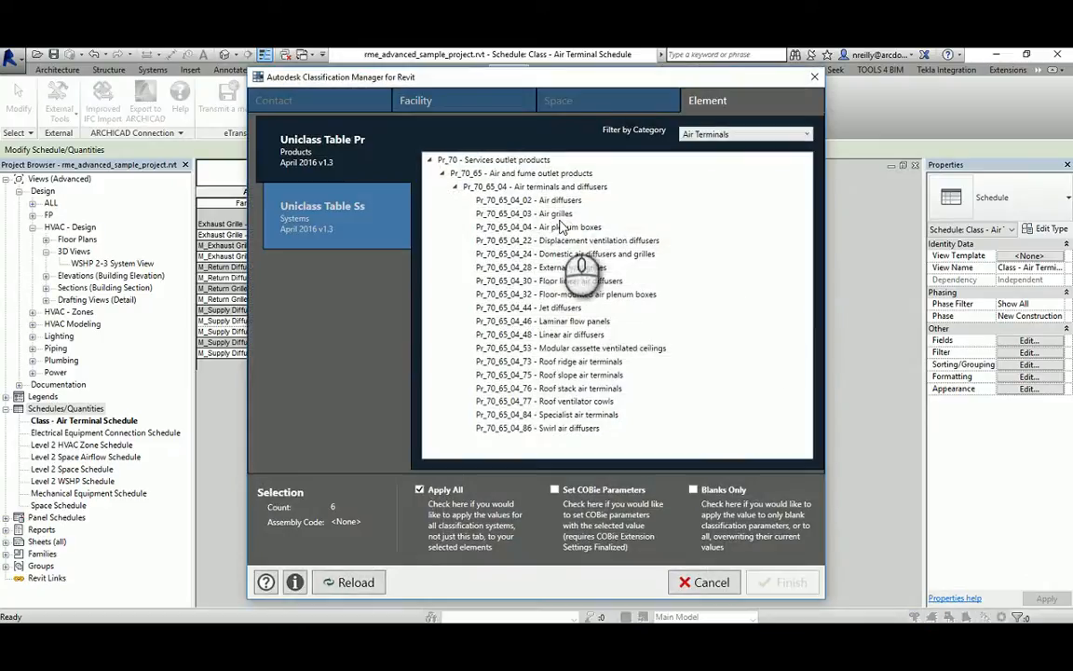
{"action": "left_click", "coordinate": [557, 215]}
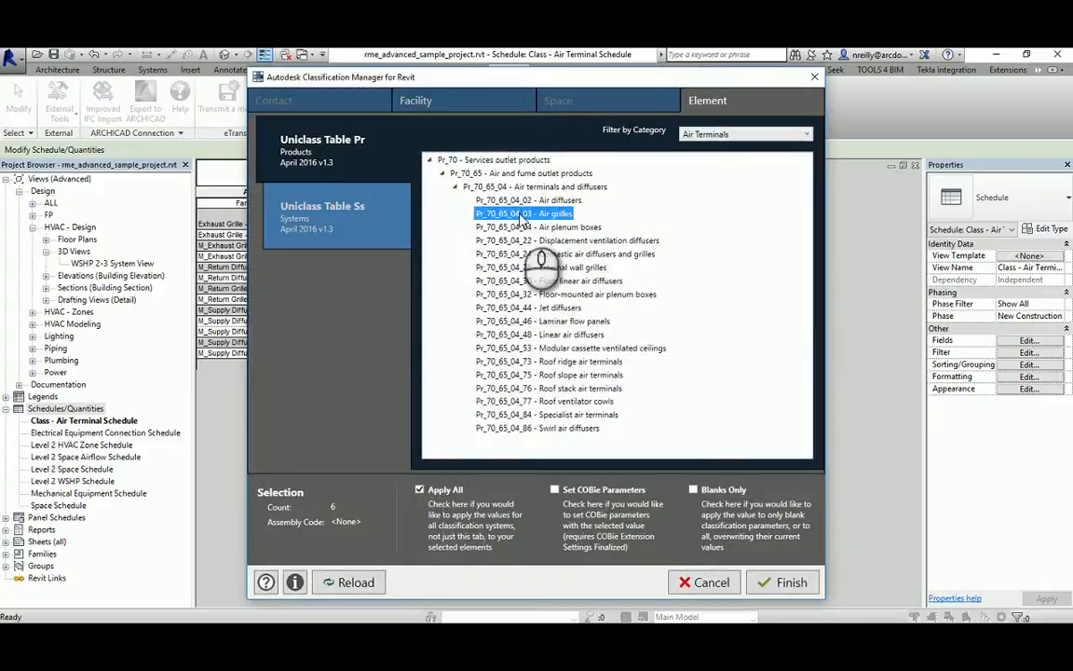
{"action": "left_click", "coordinate": [785, 581]}
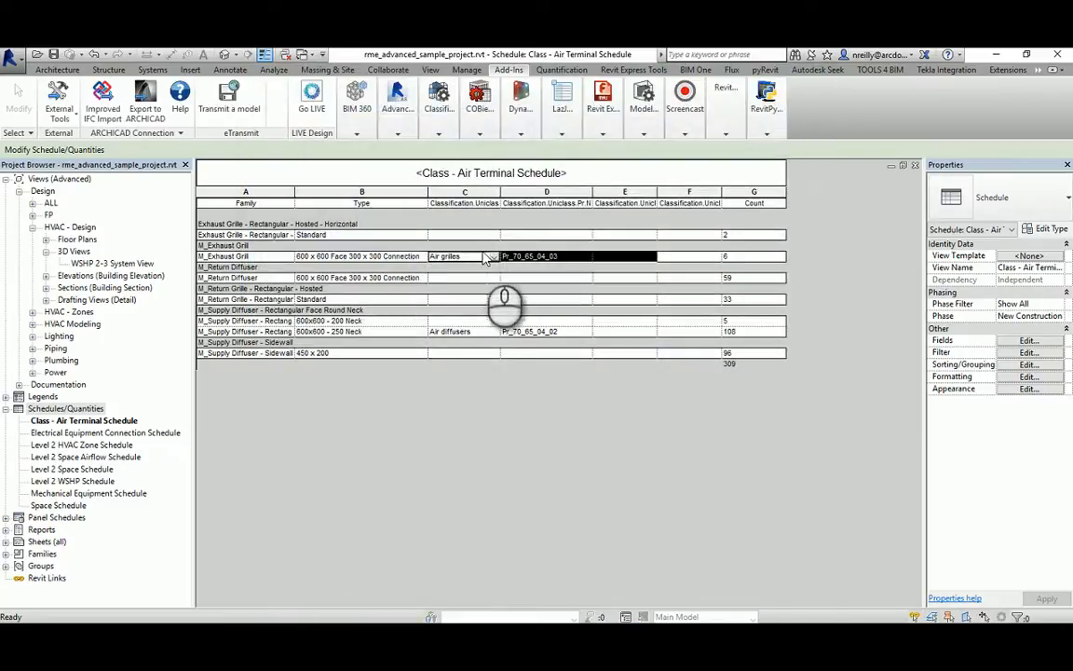
{"action": "left_click", "coordinate": [438, 129]}
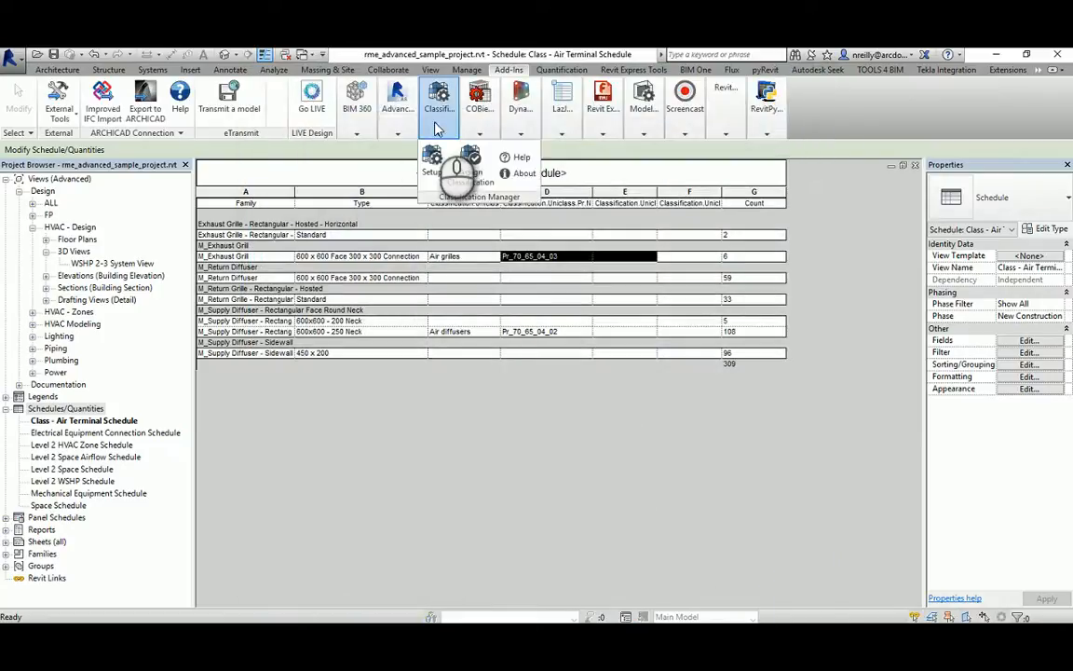
{"action": "left_click", "coordinate": [736, 505]}
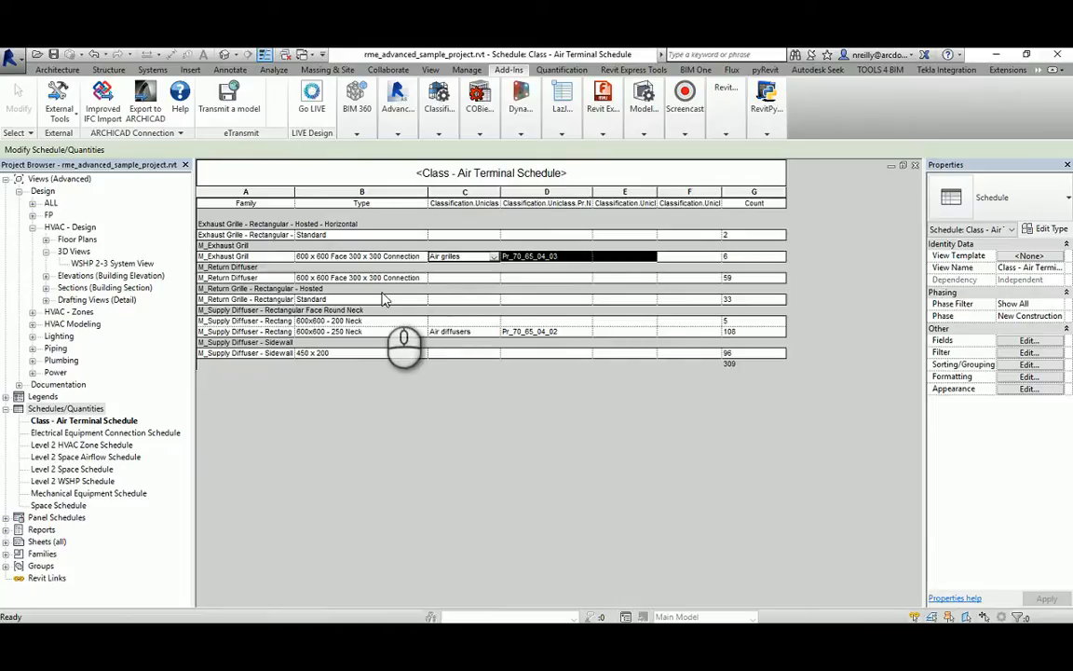
{"action": "left_click_drag", "start_coordinate": [444, 320], "coordinate": [641, 328]}
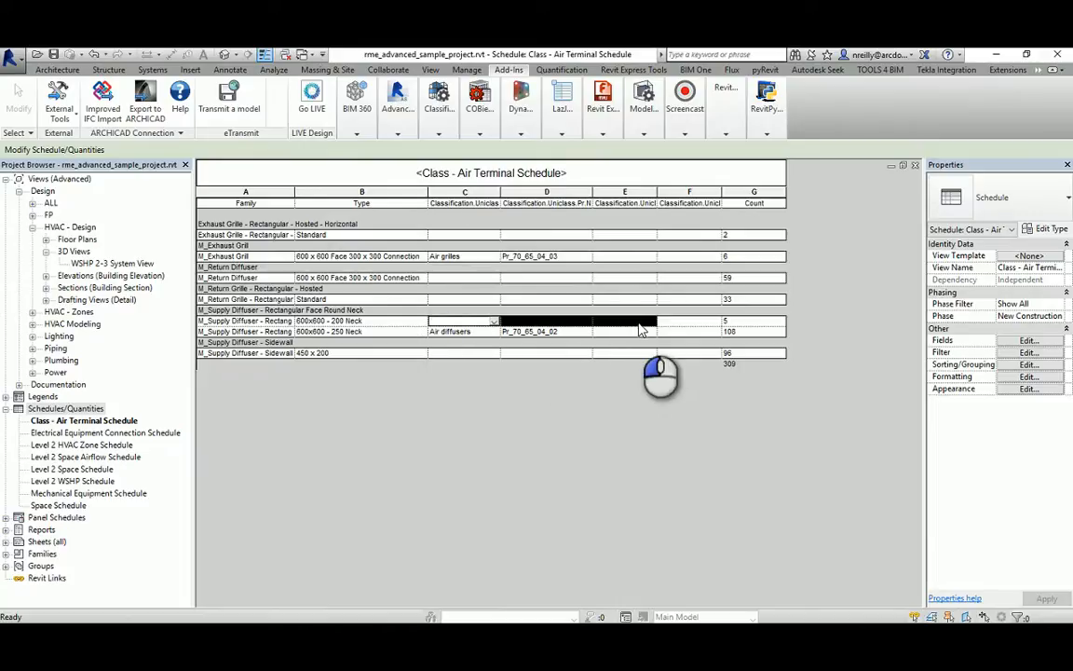
{"action": "left_click_drag", "start_coordinate": [443, 299], "coordinate": [643, 310]}
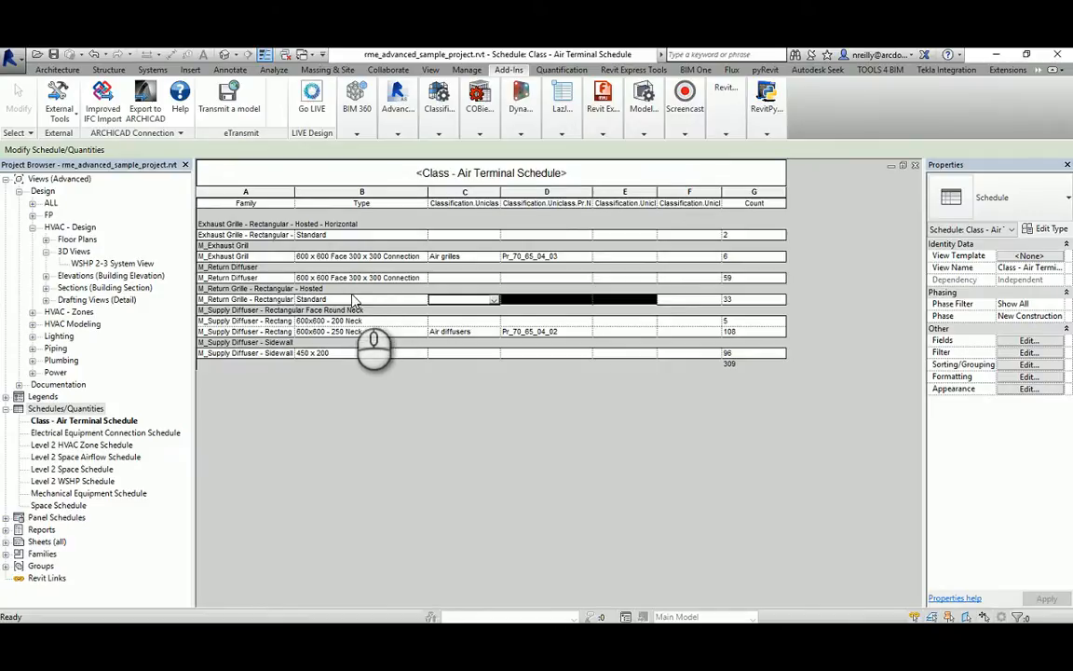
Turn off the Family header in the schedule's sorting and grouping settings and apply the change.
{"action": "left_click", "coordinate": [1029, 354]}
{"action": "left_click", "coordinate": [488, 216]}
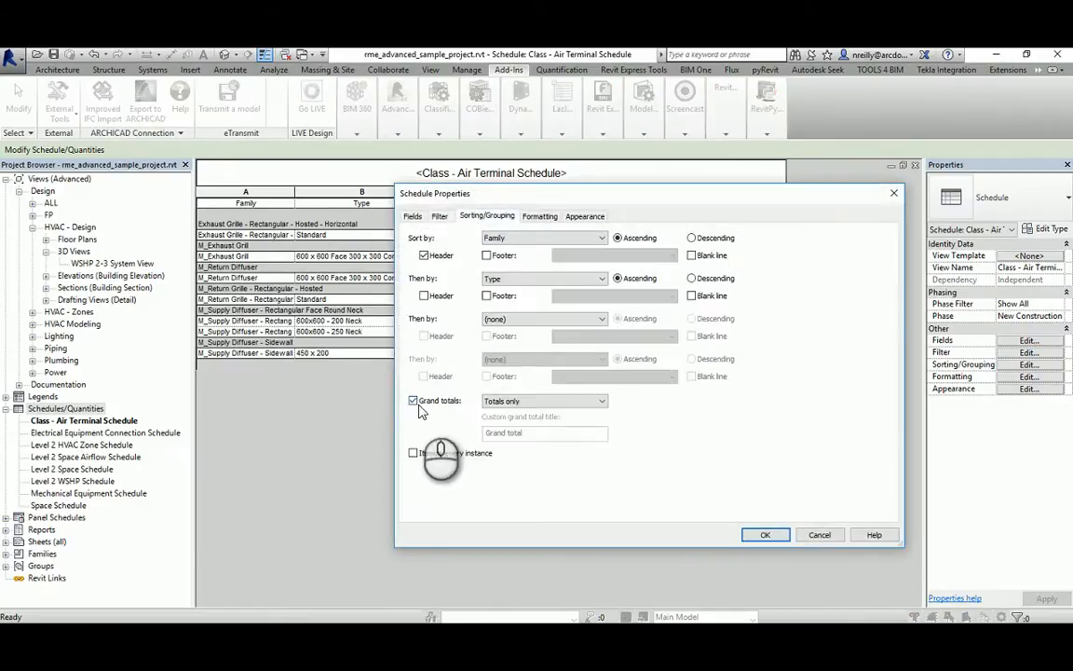
{"action": "left_click", "coordinate": [424, 255]}
{"action": "left_click", "coordinate": [765, 535]}
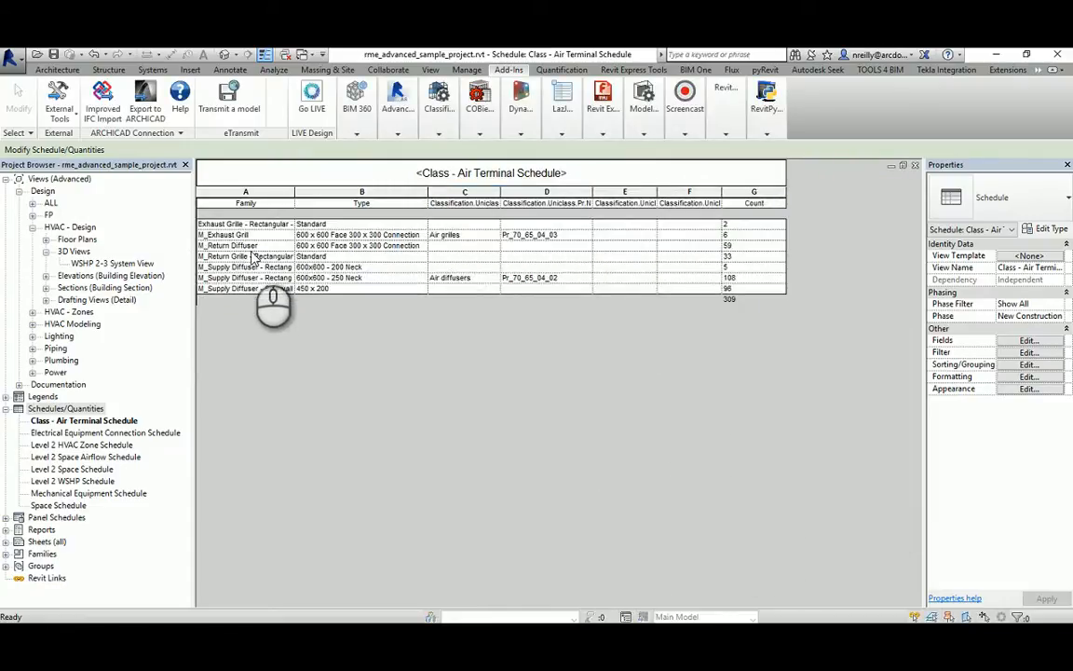
Assign Pr_70_65_04_02 - Air diffusers to all three M_Supply Diffuser rows at once using Classification Manager.
{"action": "left_click_drag", "start_coordinate": [444, 272], "coordinate": [638, 303]}
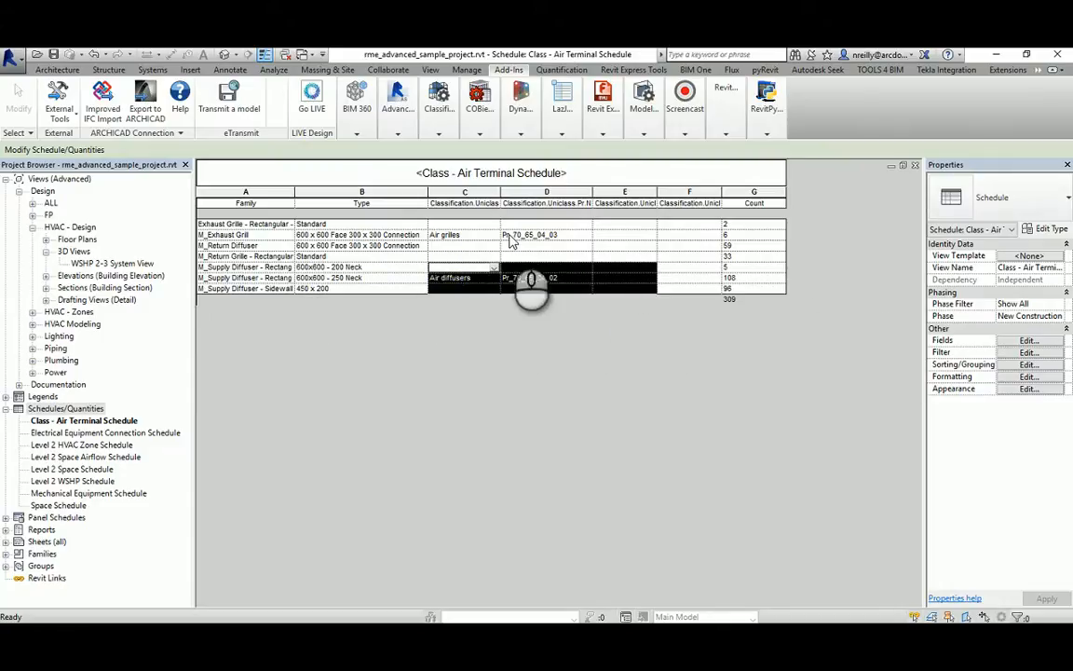
{"action": "left_click", "coordinate": [437, 124]}
{"action": "left_click", "coordinate": [437, 124]}
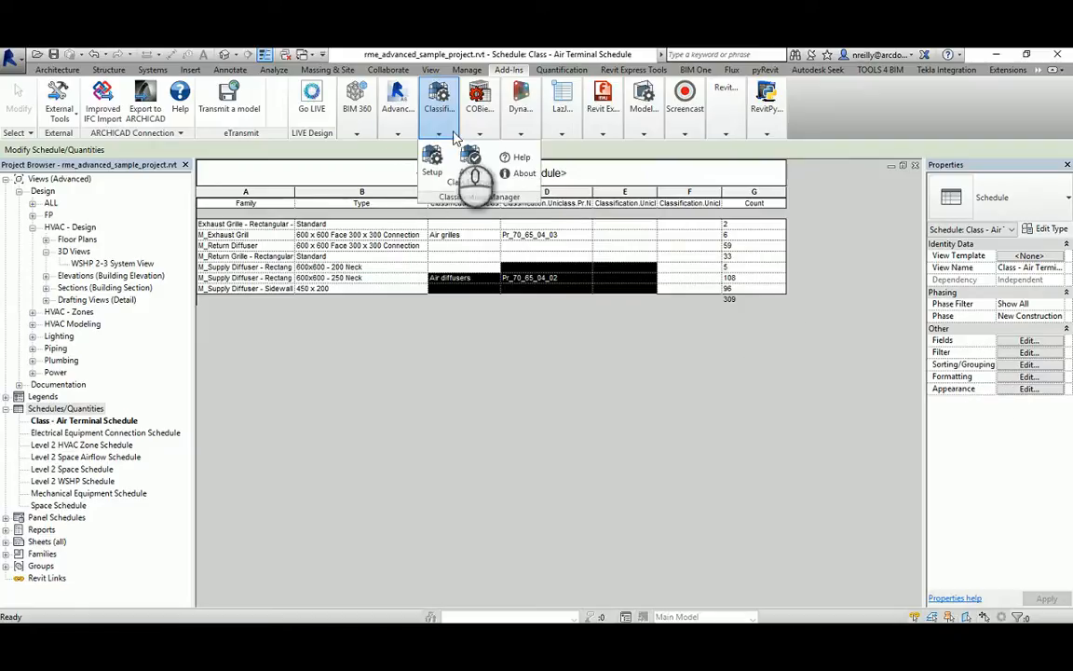
{"action": "left_click", "coordinate": [470, 165]}
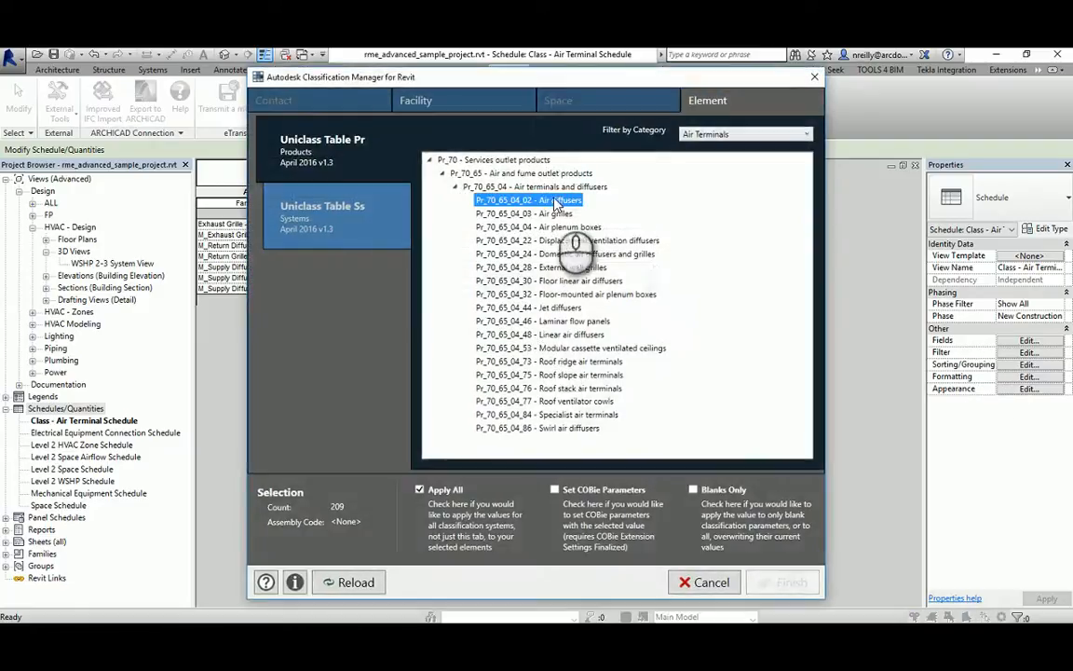
{"action": "left_click", "coordinate": [790, 582]}
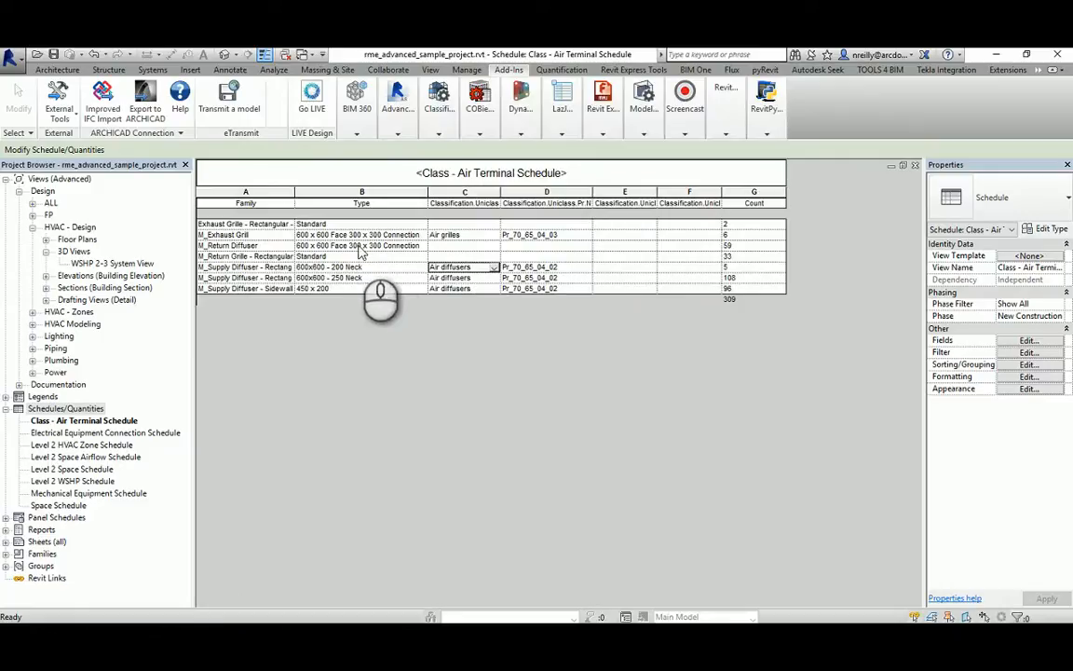
Assign Pr_70_65_04_03 - Air grilles to the rectangular Exhaust Grille and M_Exhaust Grill rows together.
{"action": "left_click_drag", "start_coordinate": [448, 246], "coordinate": [607, 246]}
{"action": "left_click_drag", "start_coordinate": [484, 222], "coordinate": [629, 223]}
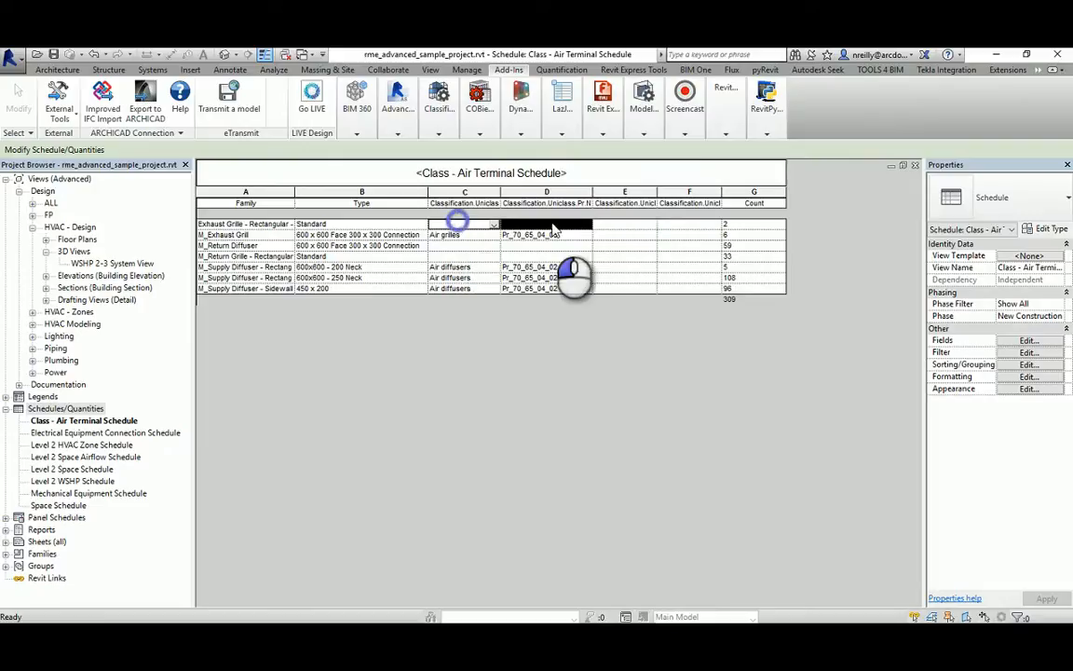
{"action": "left_click_drag", "start_coordinate": [458, 235], "coordinate": [610, 239]}
{"action": "left_click", "coordinate": [438, 121]}
{"action": "left_click", "coordinate": [471, 168]}
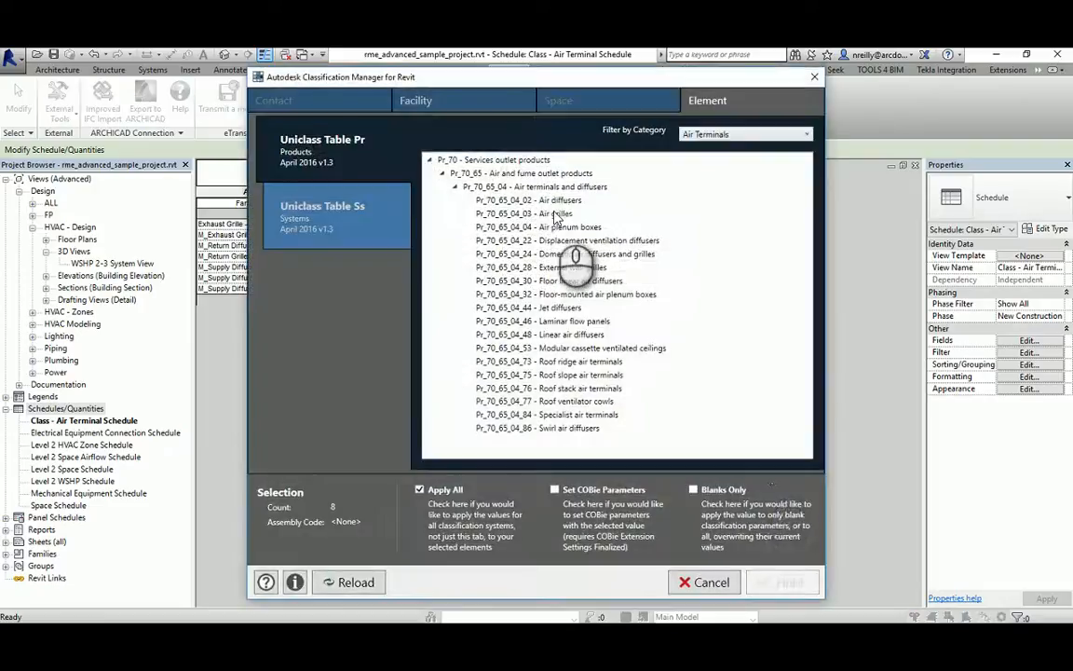
{"action": "left_click", "coordinate": [550, 213]}
{"action": "left_click", "coordinate": [781, 582]}
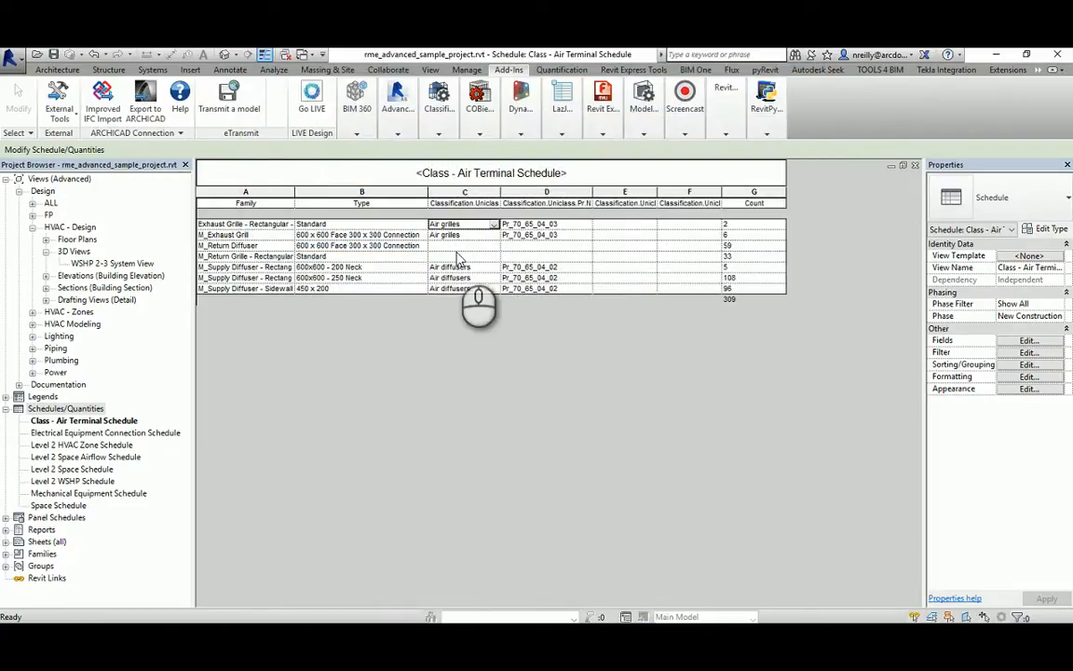
Assign Pr_70_65_04_02 - Air diffusers to the M_Return Diffuser and M_Exhaust Grill rows together.
{"action": "left_click_drag", "start_coordinate": [401, 246], "coordinate": [540, 236]}
{"action": "left_click", "coordinate": [463, 120]}
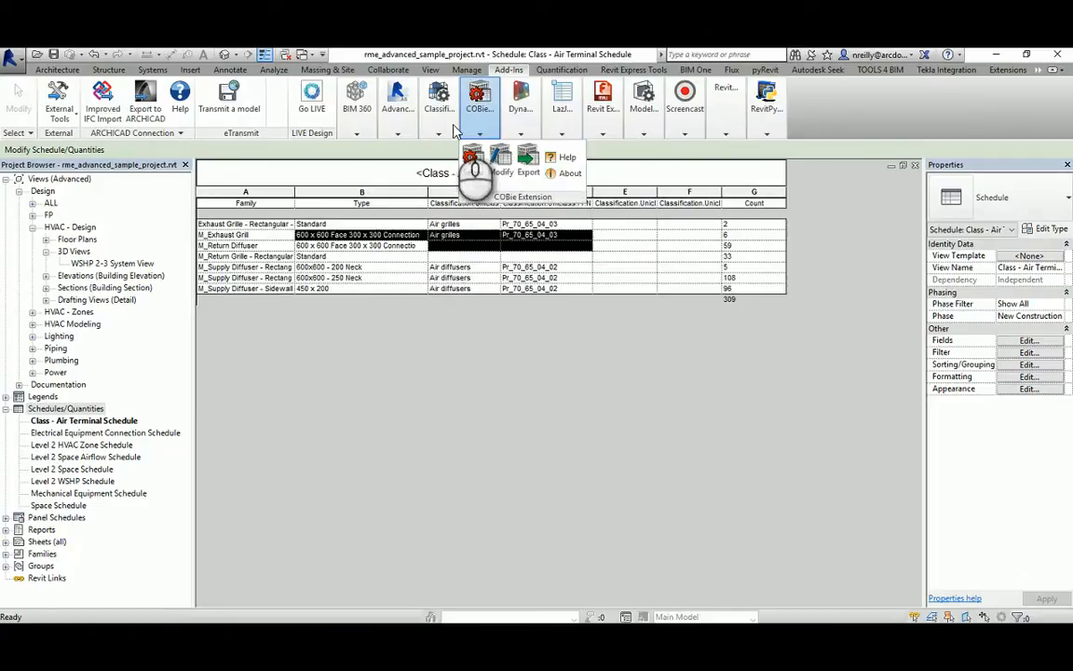
{"action": "left_click", "coordinate": [452, 124]}
{"action": "left_click", "coordinate": [471, 161]}
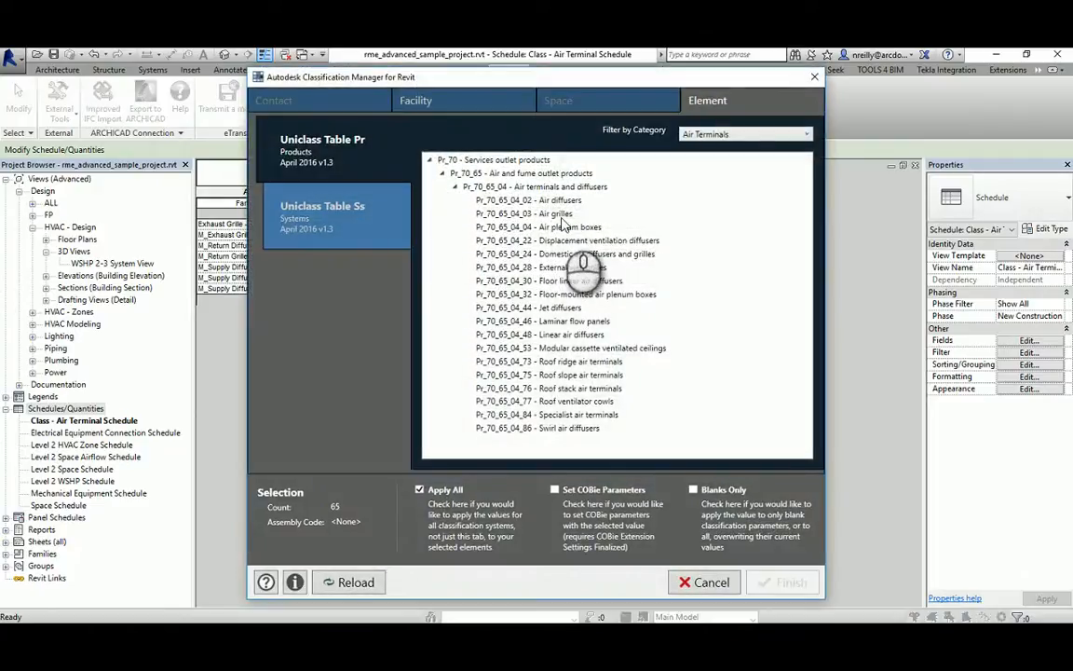
{"action": "left_click", "coordinate": [559, 200]}
{"action": "left_click", "coordinate": [789, 581]}
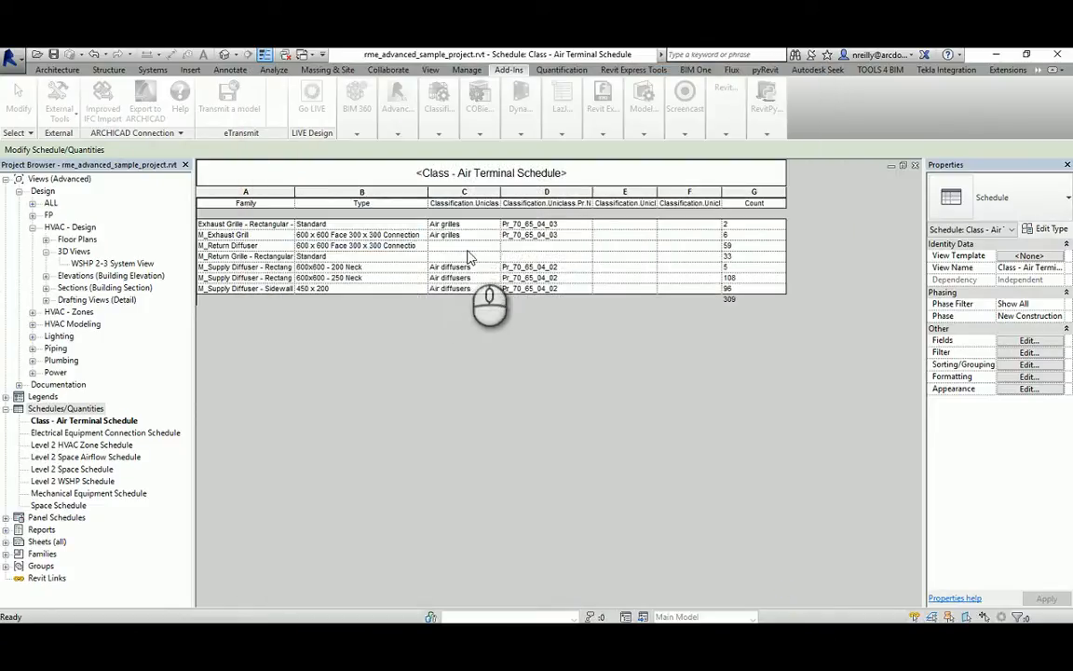
Assign Pr_70_65_04_03 - Air grilles to the M_Return Grille row using Classification Manager.
{"action": "left_click_drag", "start_coordinate": [416, 259], "coordinate": [559, 259]}
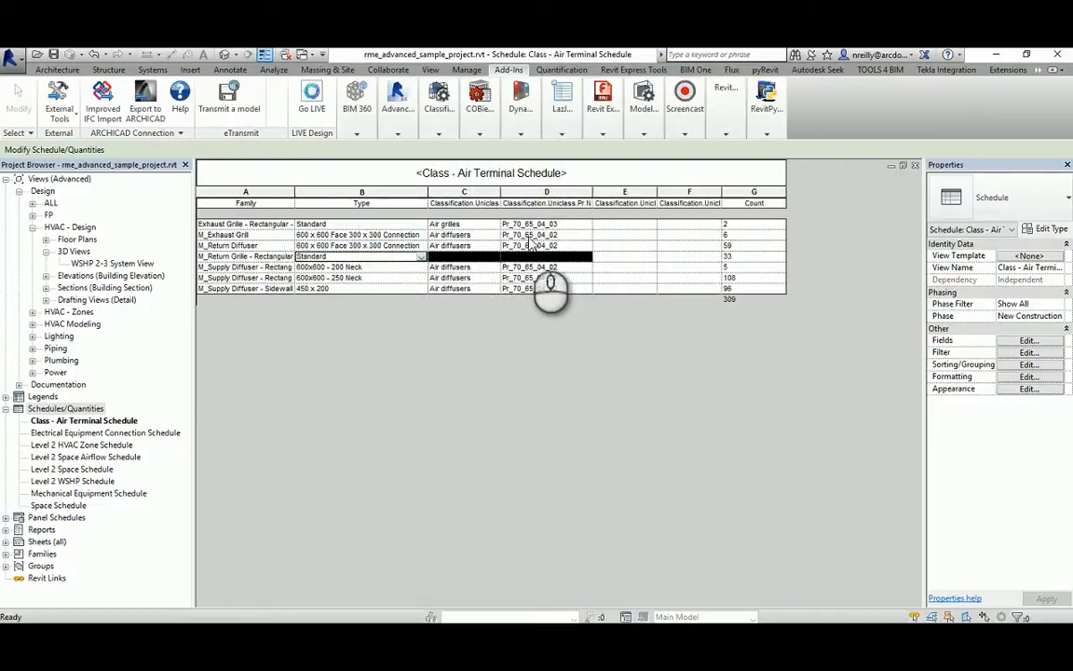
{"action": "left_click", "coordinate": [439, 134]}
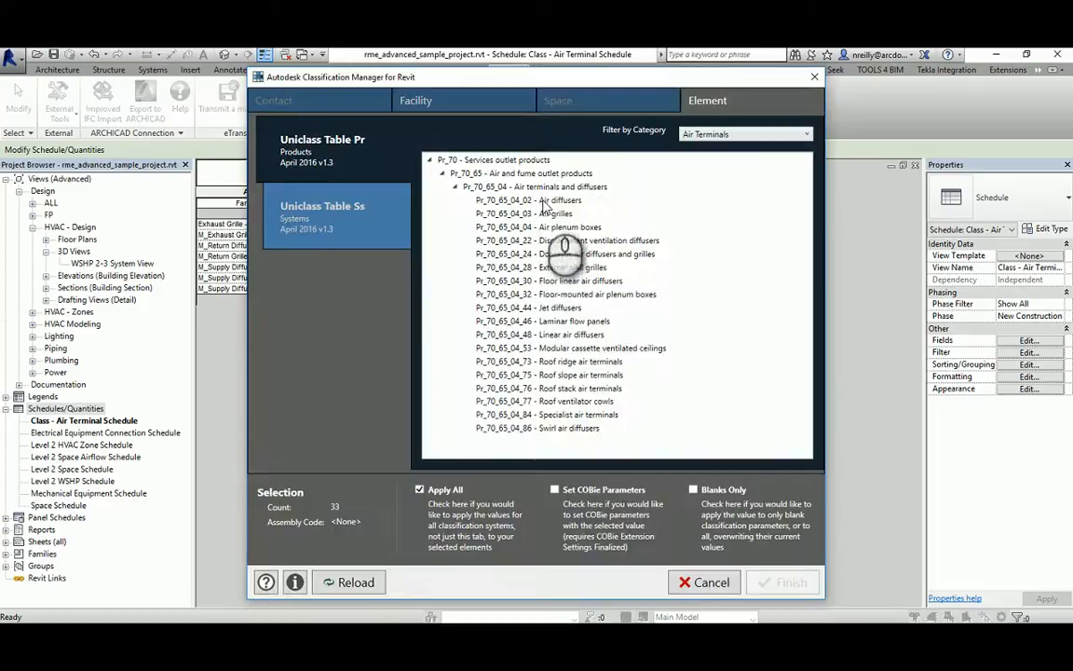
{"action": "left_click", "coordinate": [550, 214]}
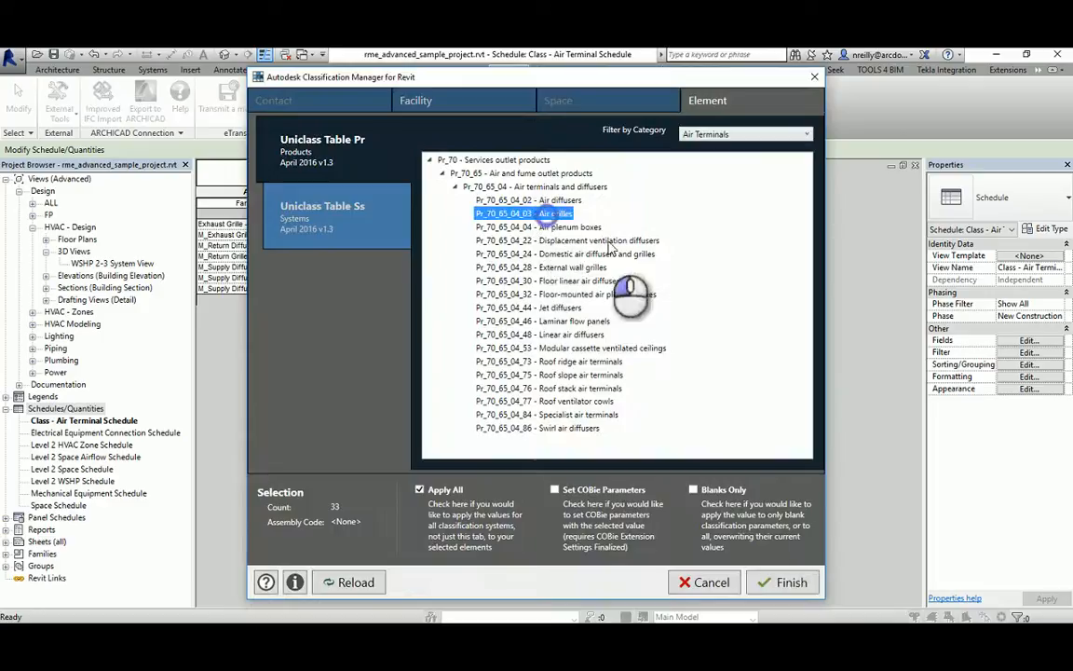
{"action": "left_click", "coordinate": [792, 583]}
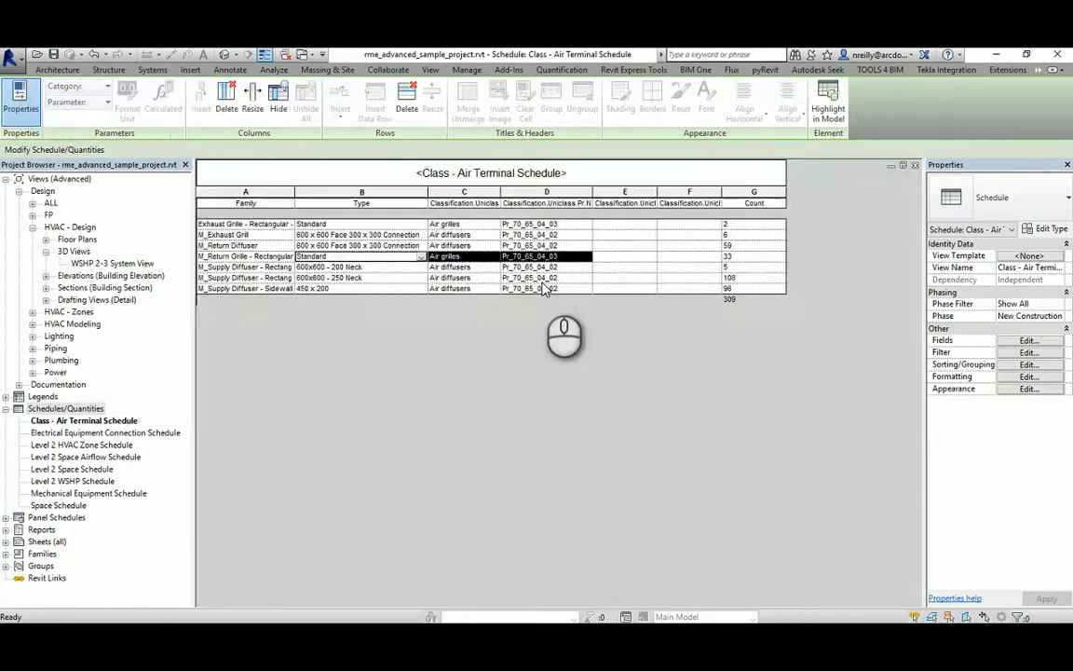
Switch to the {3D} view and remove all filters from its visibility/graphic overrides.
{"action": "key", "text": "ctrl+Tab"}
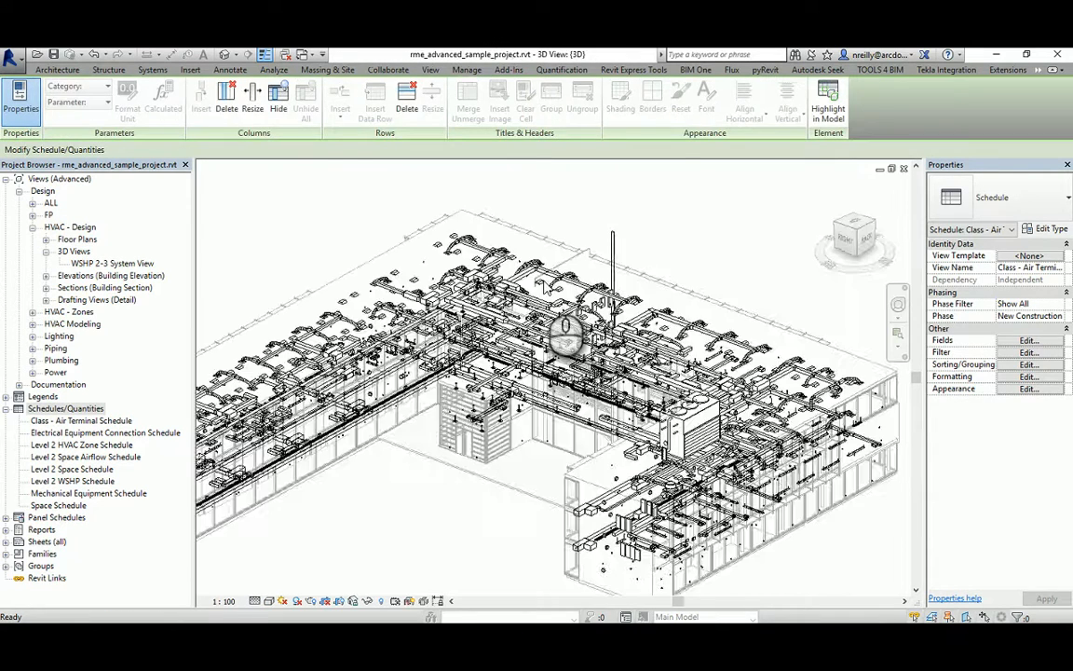
{"action": "middle_click_drag", "start_coordinate": [459, 345], "coordinate": [513, 383], "text": "shift"}
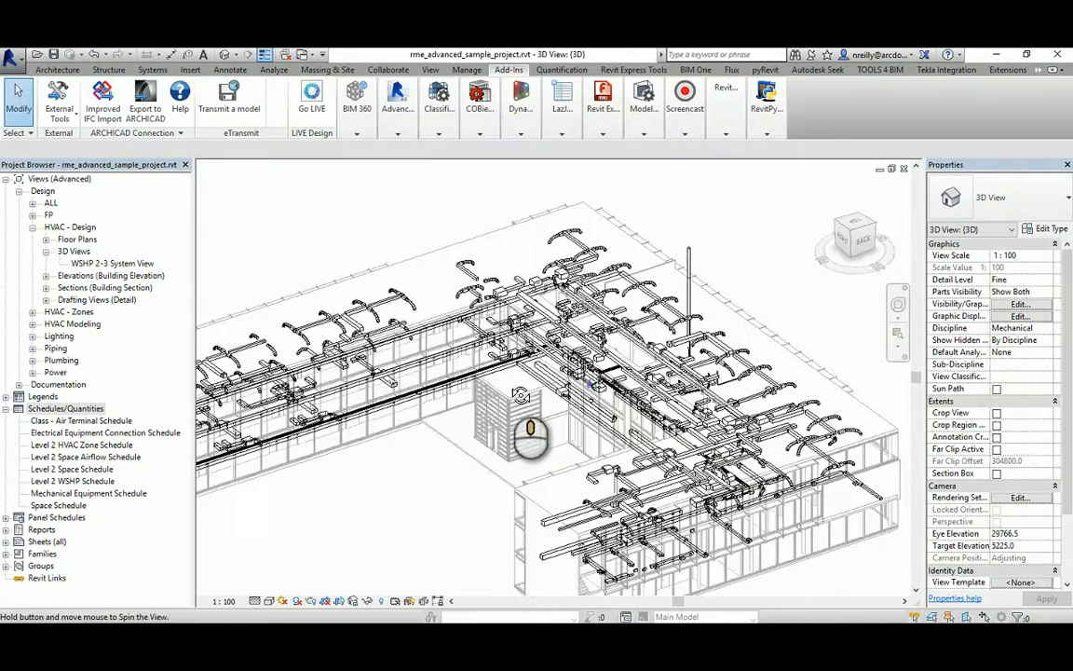
{"action": "middle_click_drag", "start_coordinate": [405, 385], "coordinate": [608, 316]}
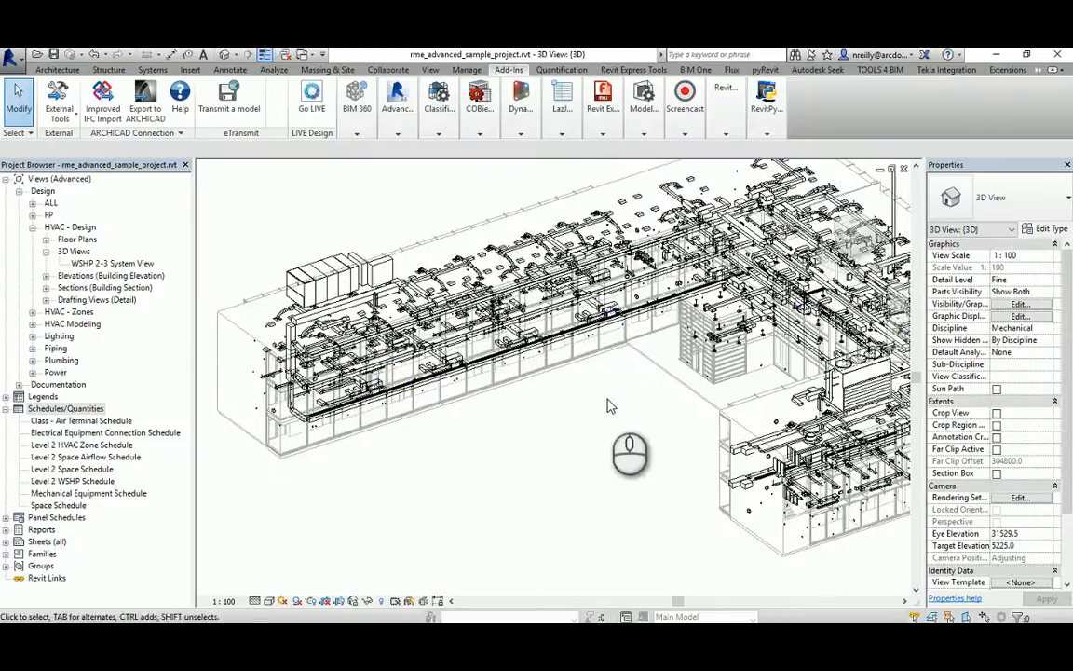
{"action": "key", "text": "v"}
{"action": "key", "text": "v"}
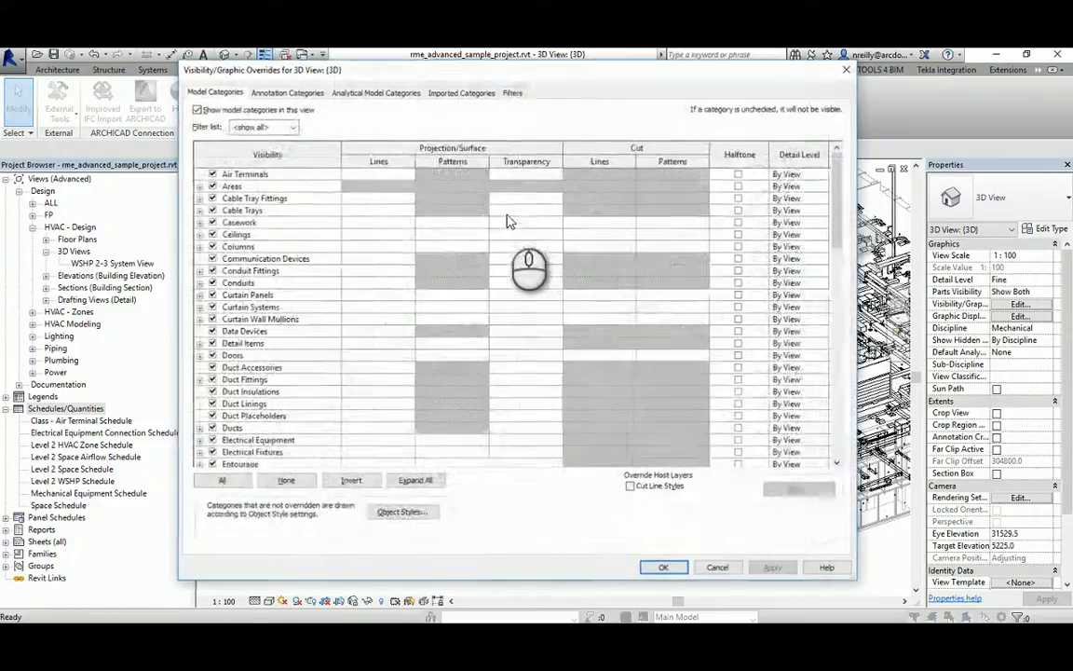
{"action": "left_click", "coordinate": [514, 90]}
{"action": "left_click", "coordinate": [256, 153]}
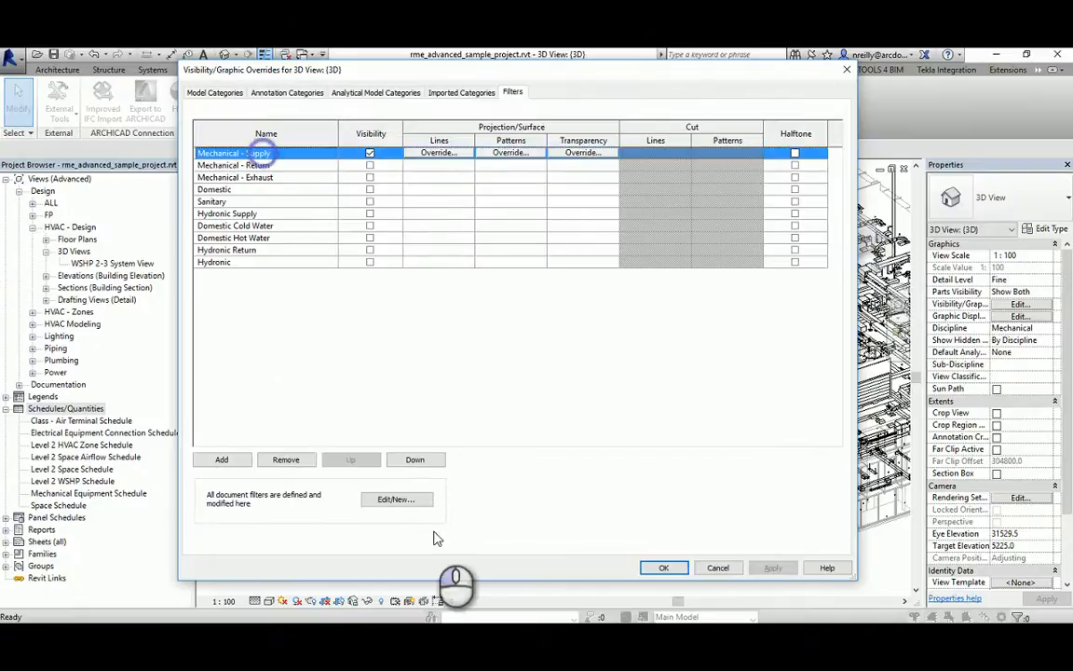
{"action": "double_click", "coordinate": [286, 459]}
{"action": "double_click", "coordinate": [286, 459]}
{"action": "left_click", "coordinate": [286, 459]}
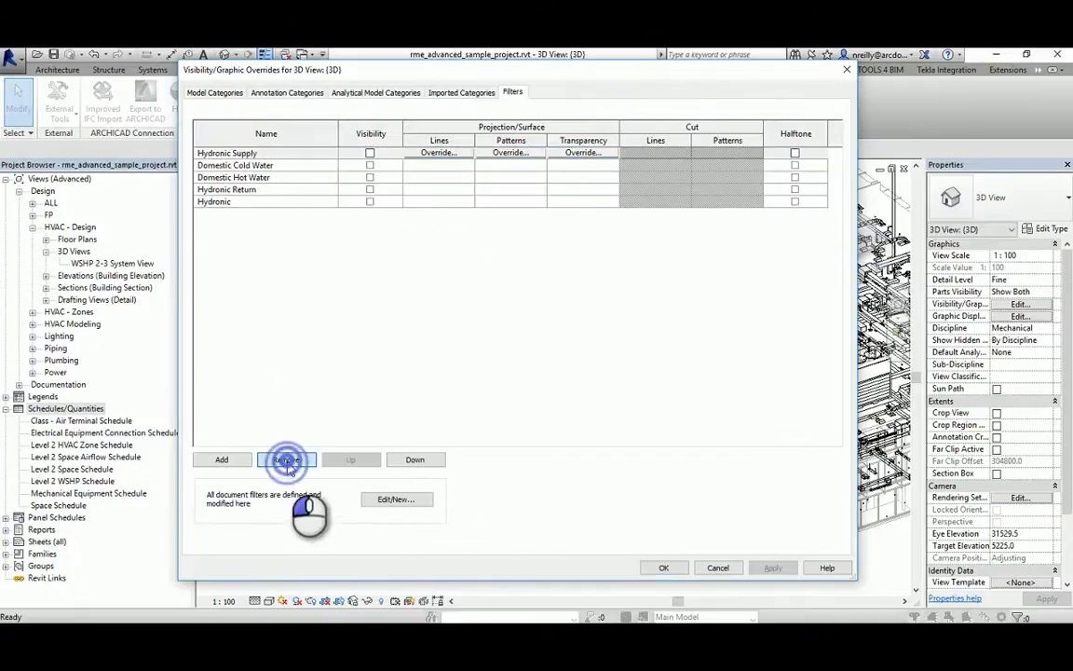
{"action": "double_click", "coordinate": [286, 459]}
{"action": "left_click", "coordinate": [286, 460]}
{"action": "double_click", "coordinate": [286, 459]}
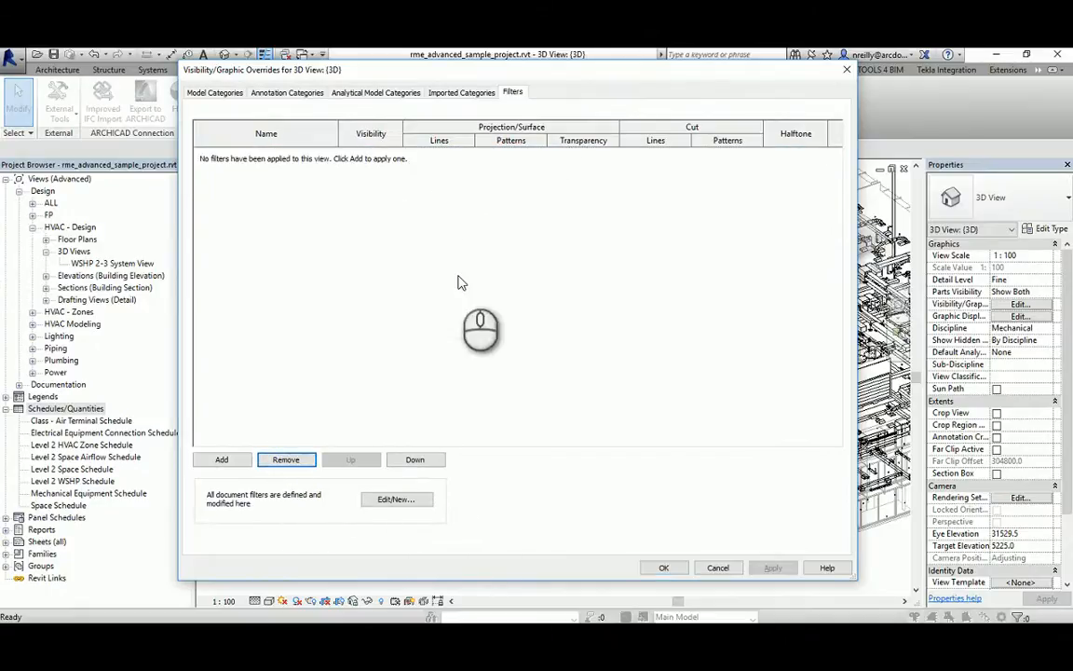
Create a new rule-based view filter named AirTerm.
{"action": "left_click", "coordinate": [219, 461]}
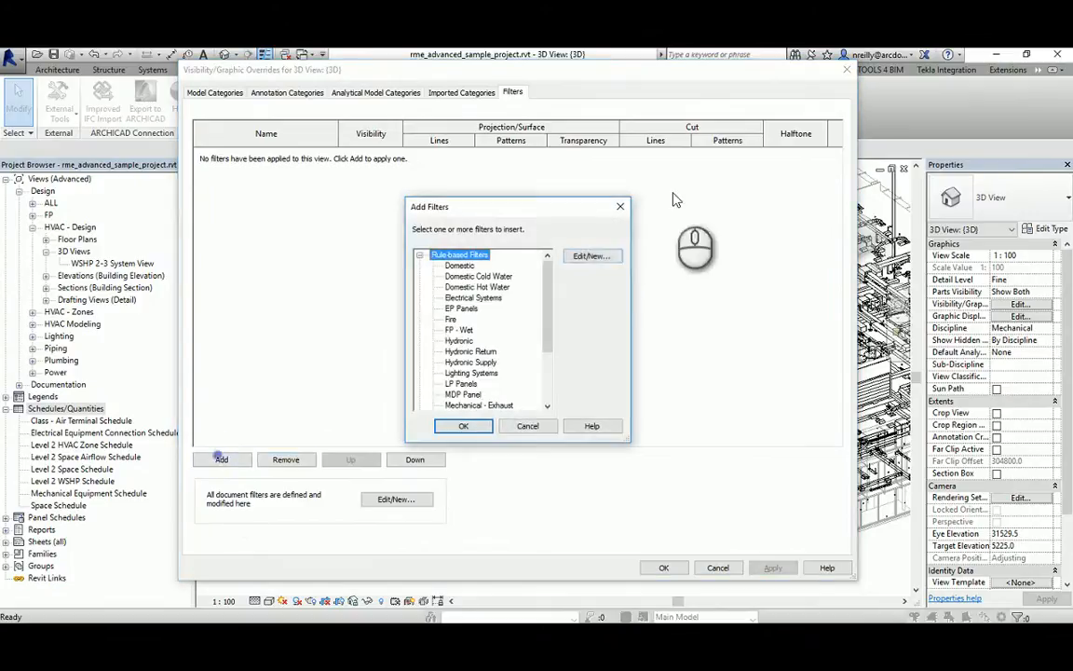
{"action": "left_click", "coordinate": [593, 250]}
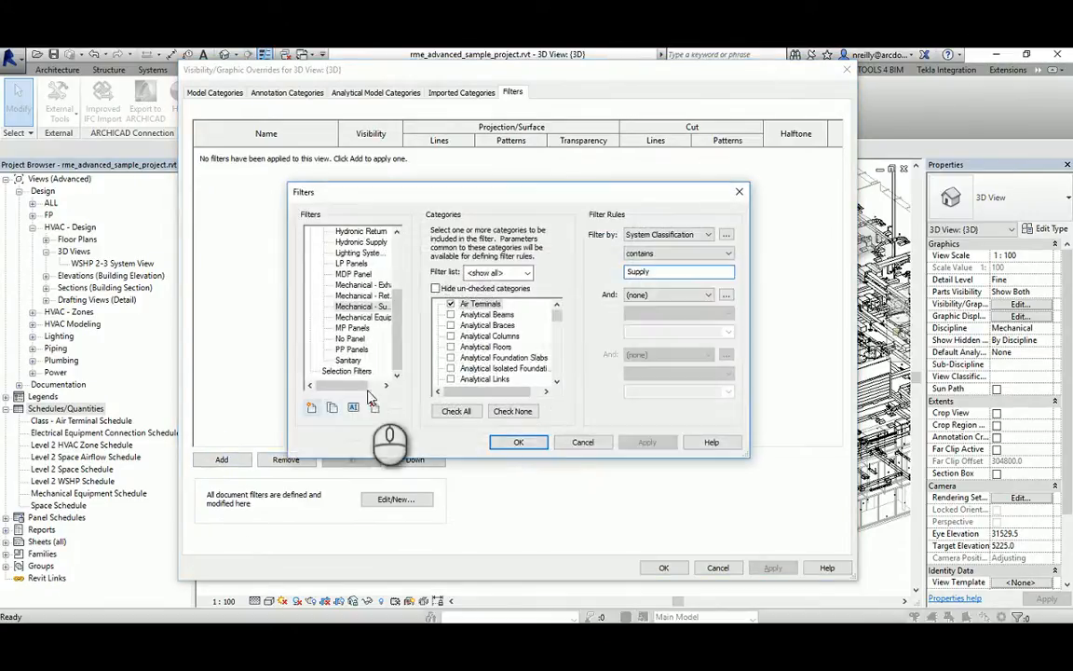
{"action": "left_click", "coordinate": [312, 407]}
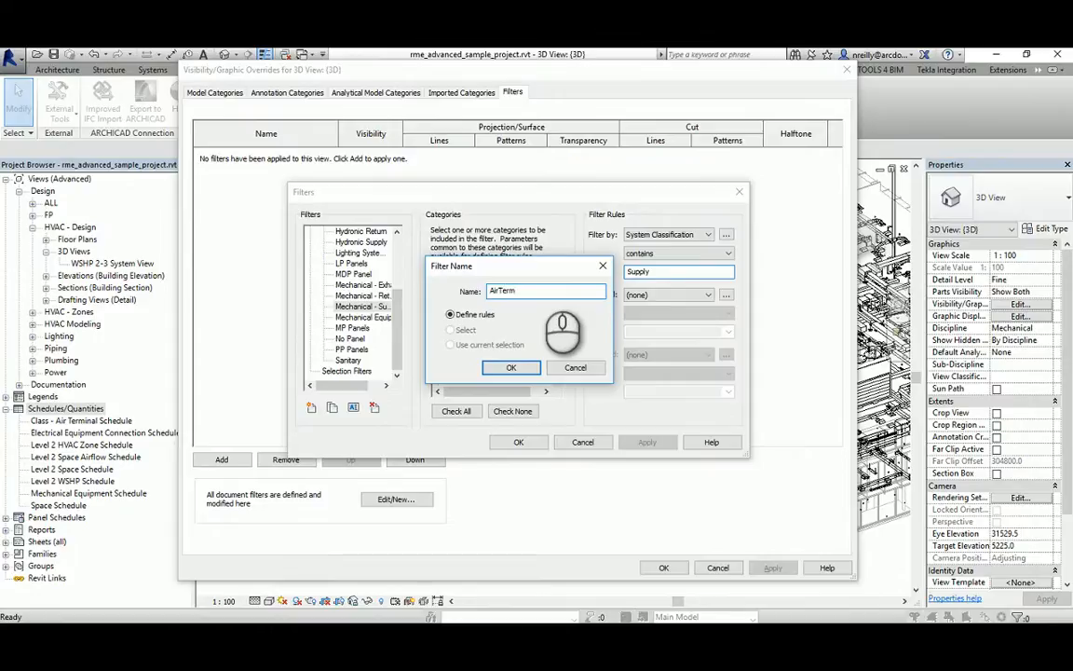
{"action": "left_click", "coordinate": [514, 371]}
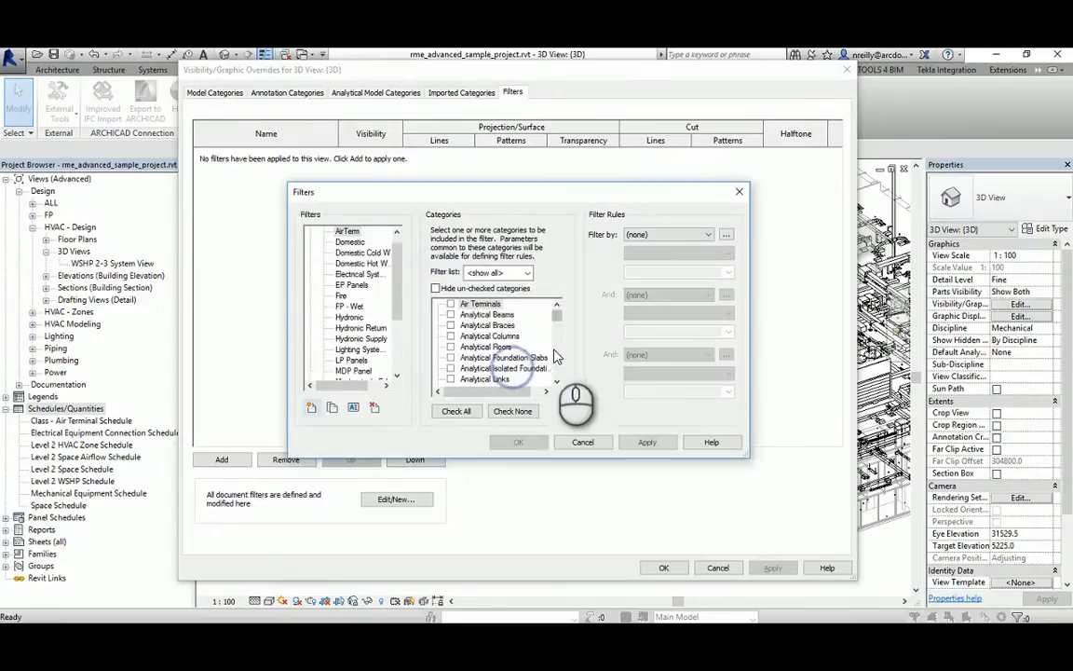
Define AirTerm for the Air Terminals category with the rule Classification.Uniclass.Pr.Description does not equal an empty value.
{"action": "left_click", "coordinate": [451, 304]}
{"action": "left_click", "coordinate": [690, 235]}
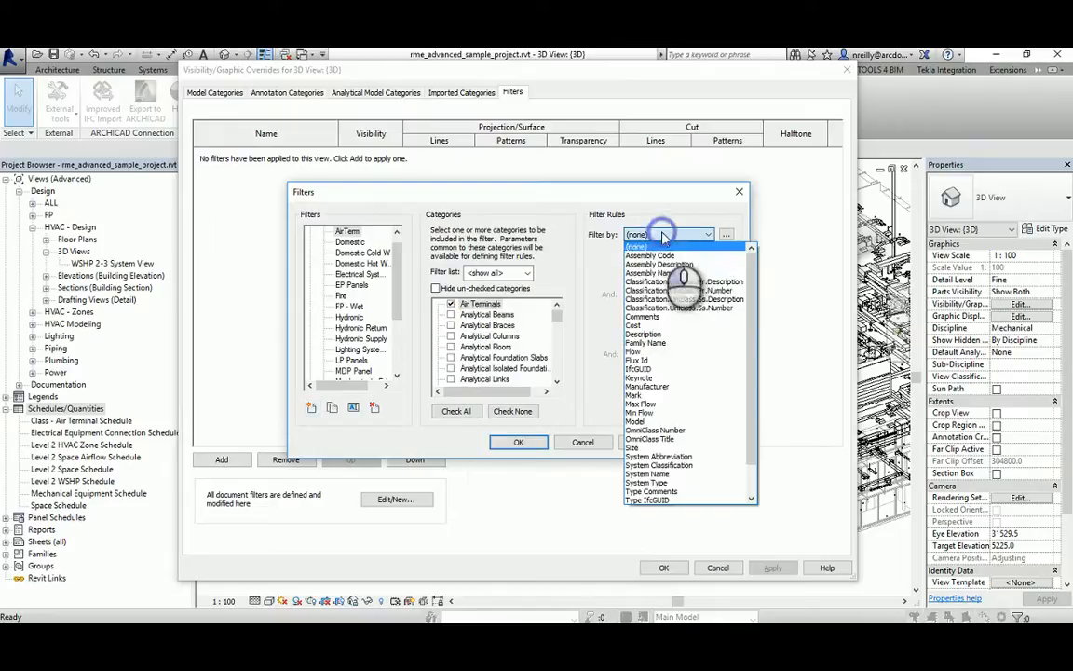
{"action": "left_click", "coordinate": [680, 284]}
{"action": "left_click", "coordinate": [723, 255]}
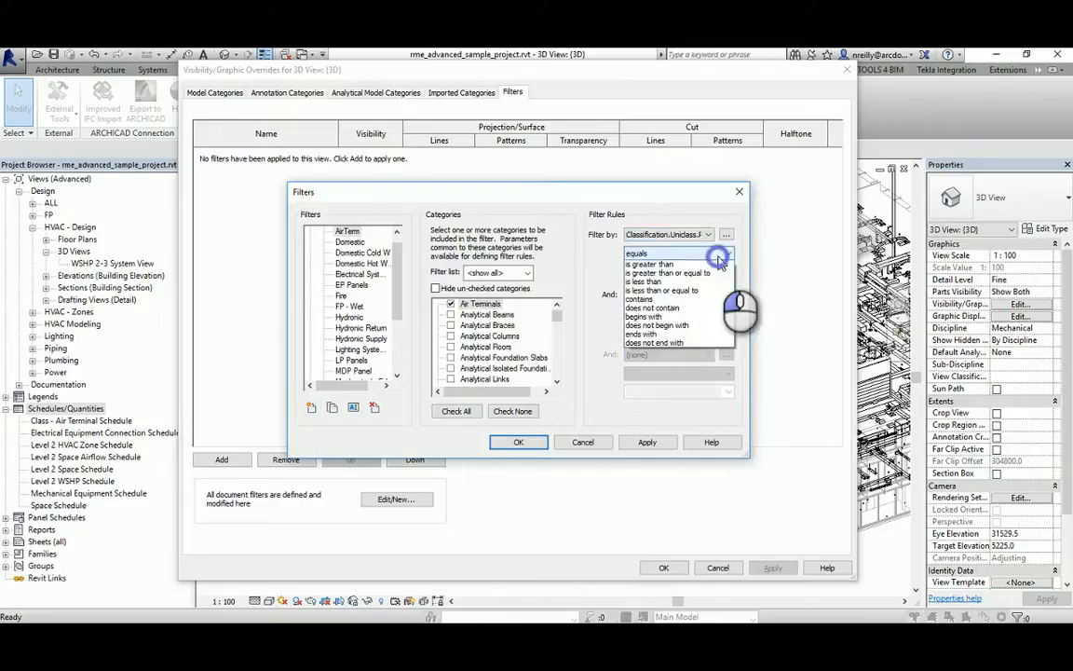
{"action": "scroll", "coordinate": [717, 266], "scroll_direction": "up", "scroll_amount": 1}
{"action": "left_click", "coordinate": [669, 273]}
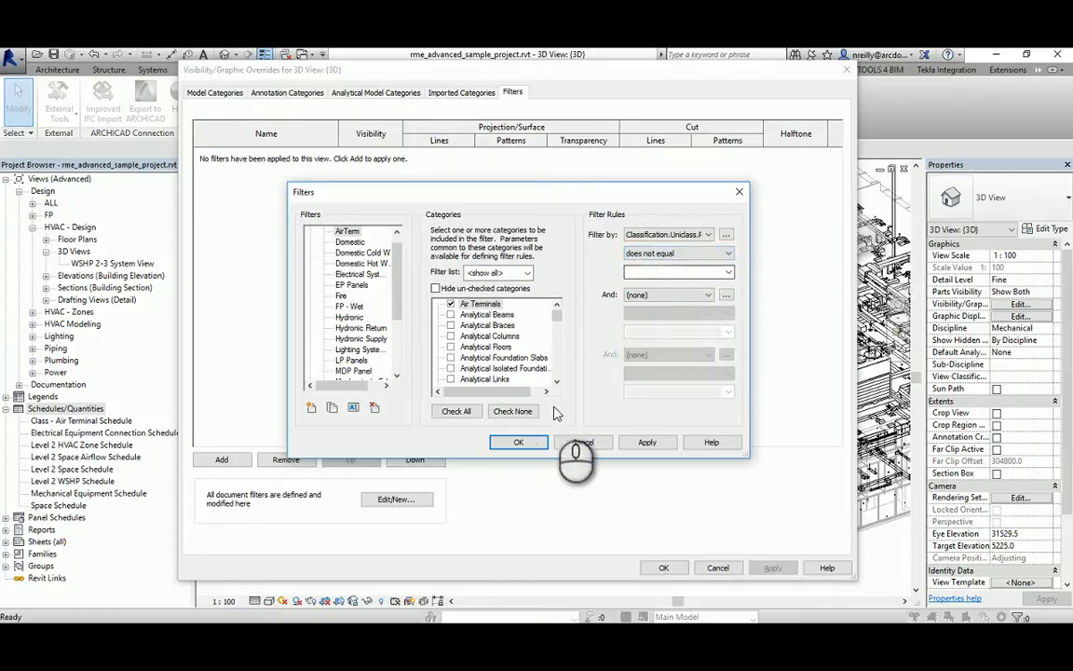
{"action": "left_click", "coordinate": [519, 442]}
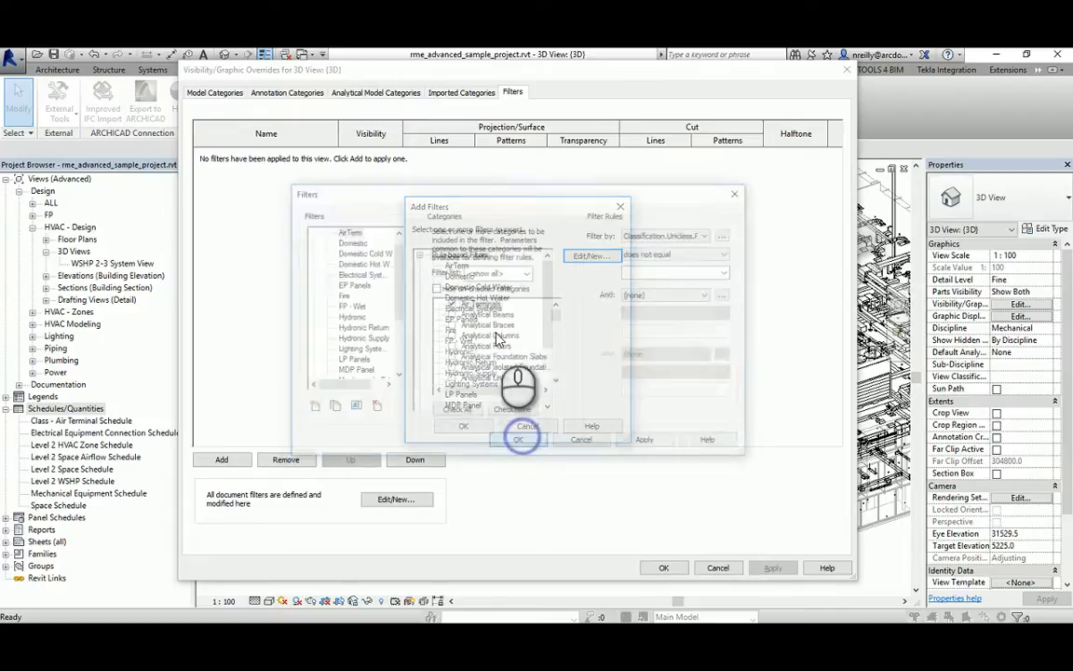
Add the AirTerm filter to the 3D view and override its projection/surface pattern with a magenta Solid fill.
{"action": "left_click", "coordinate": [456, 265]}
{"action": "left_click", "coordinate": [463, 426]}
{"action": "left_click", "coordinate": [511, 153]}
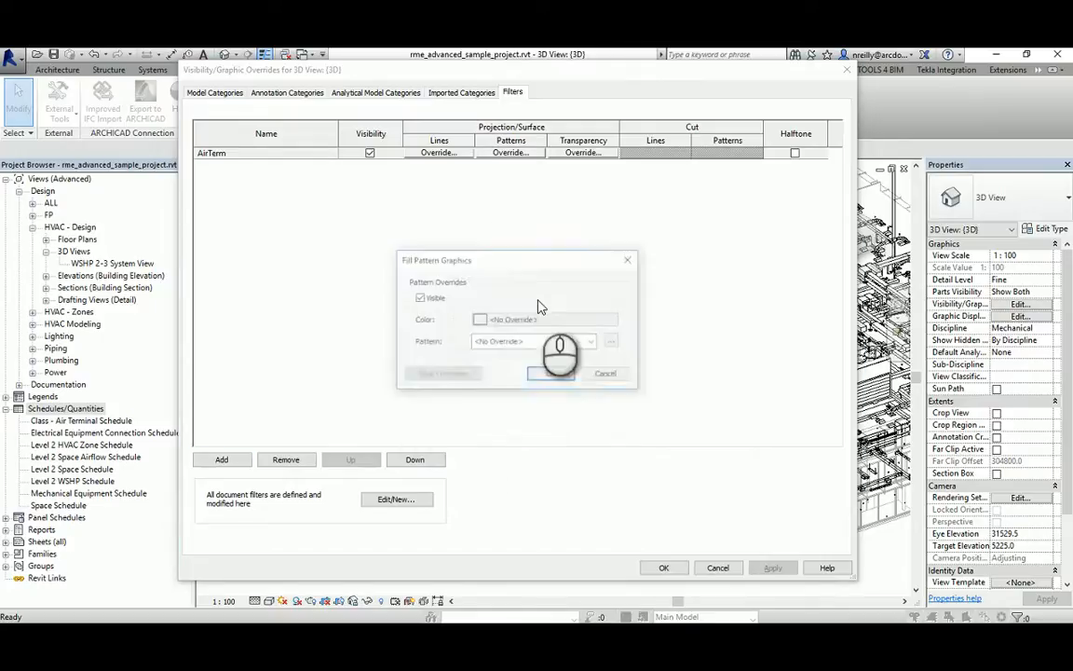
{"action": "left_click", "coordinate": [492, 319]}
{"action": "left_click", "coordinate": [484, 335]}
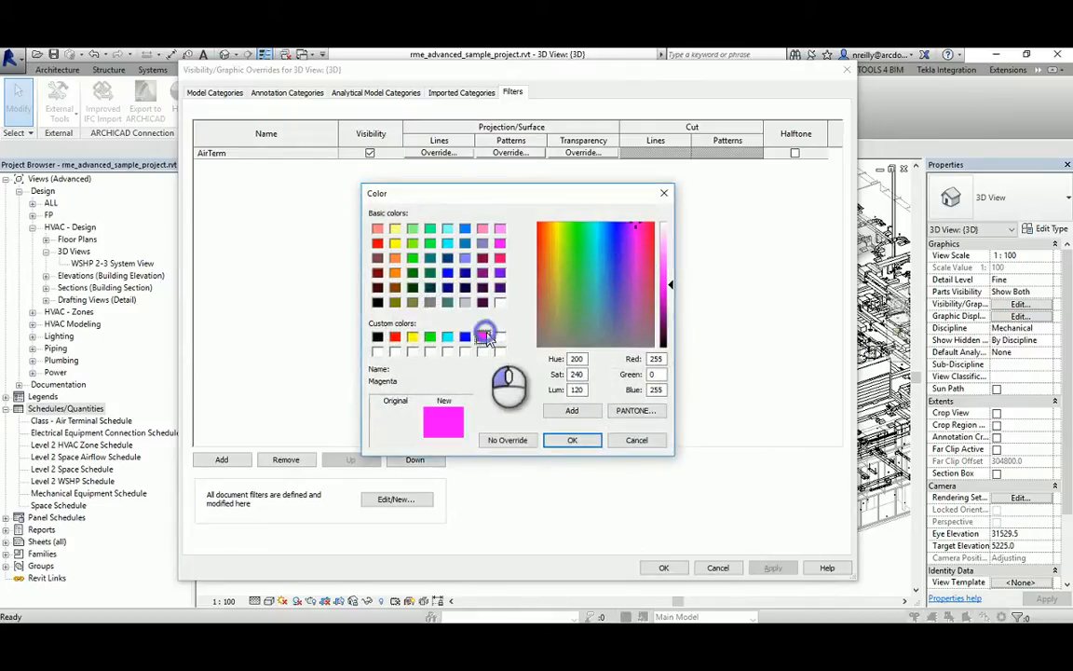
{"action": "left_click", "coordinate": [571, 439]}
{"action": "left_click", "coordinate": [539, 341]}
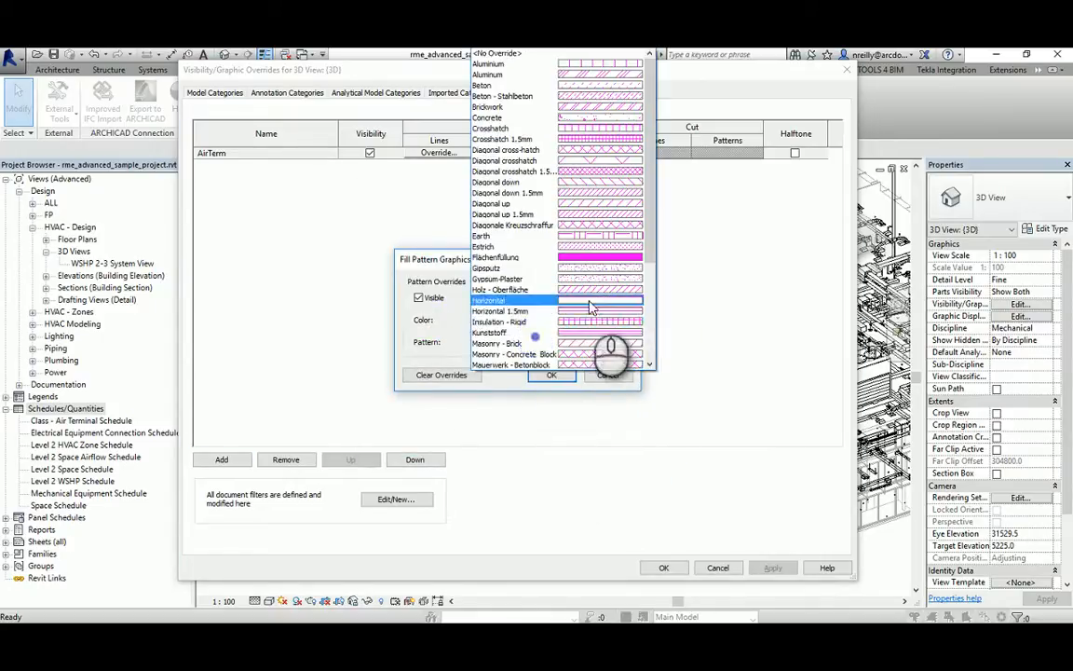
{"action": "scroll", "coordinate": [589, 307], "scroll_direction": "down", "scroll_amount": 5}
{"action": "left_click", "coordinate": [531, 278]}
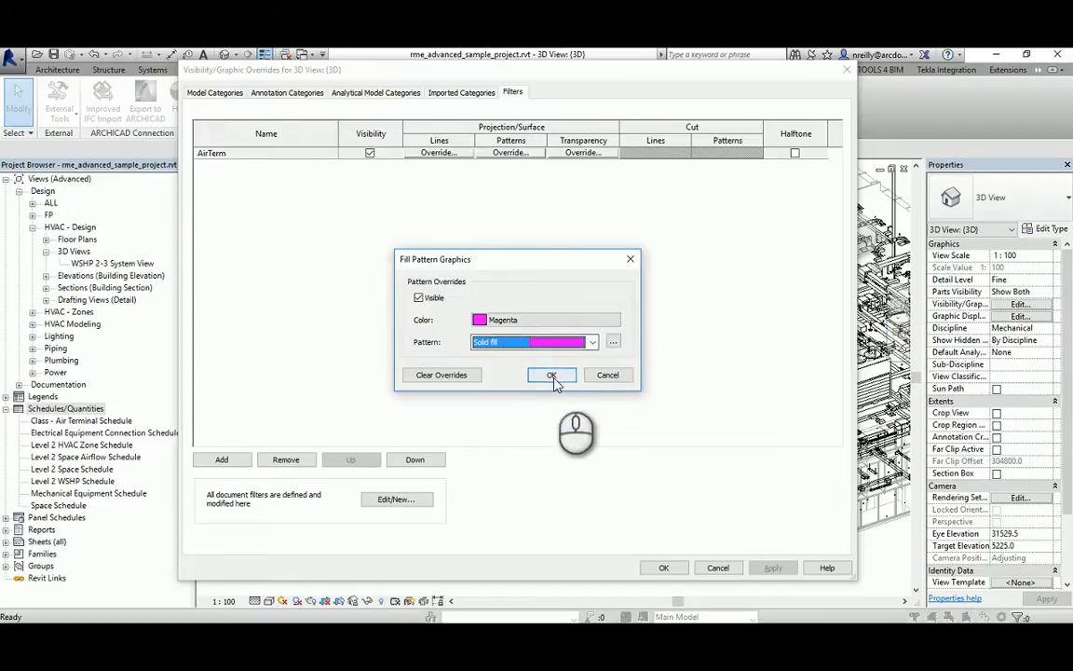
{"action": "left_click", "coordinate": [552, 375]}
{"action": "left_click", "coordinate": [664, 569]}
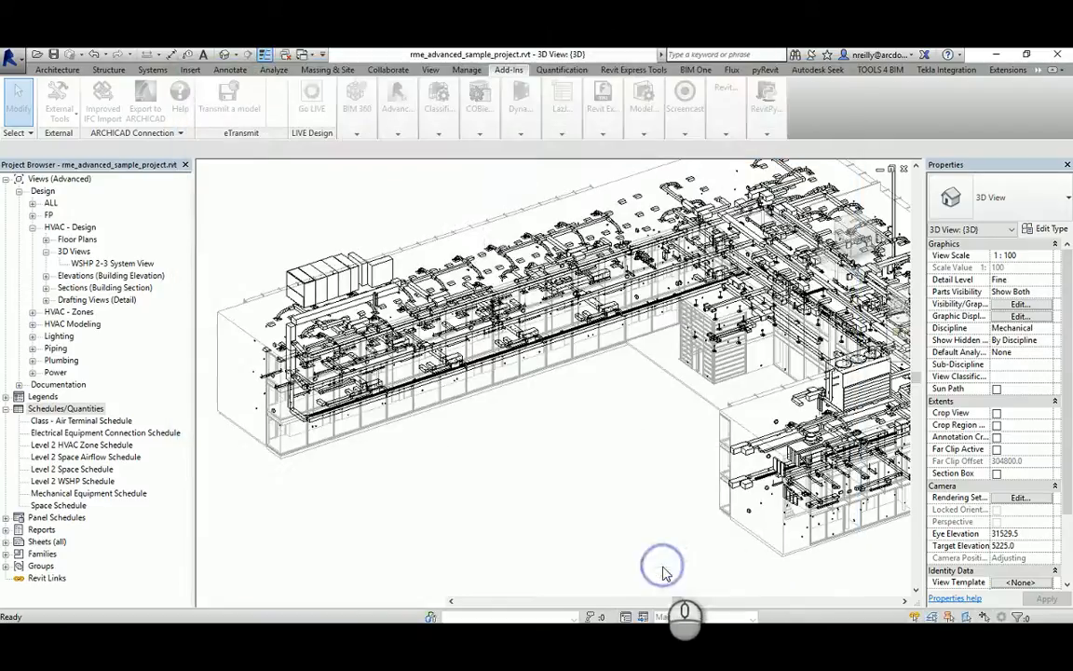
Examine the diffusers and grilles in the 3D view up close for the AirTerm filter's colouring.
{"action": "scroll", "coordinate": [540, 424], "scroll_direction": "up", "scroll_amount": 1}
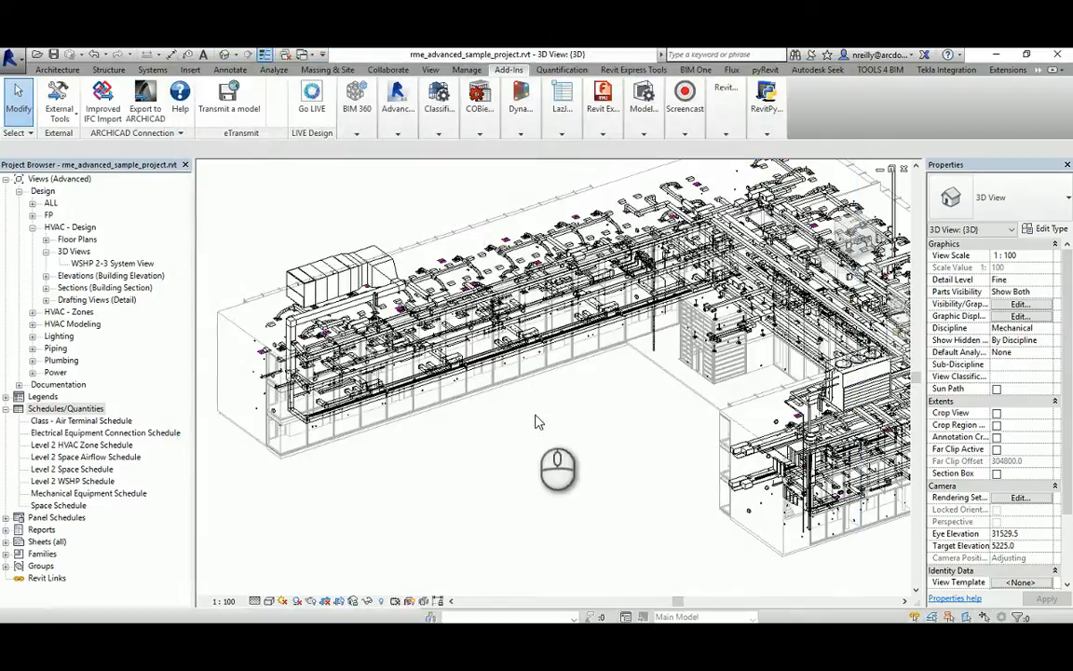
{"action": "scroll", "coordinate": [494, 405], "scroll_direction": "up", "scroll_amount": 3}
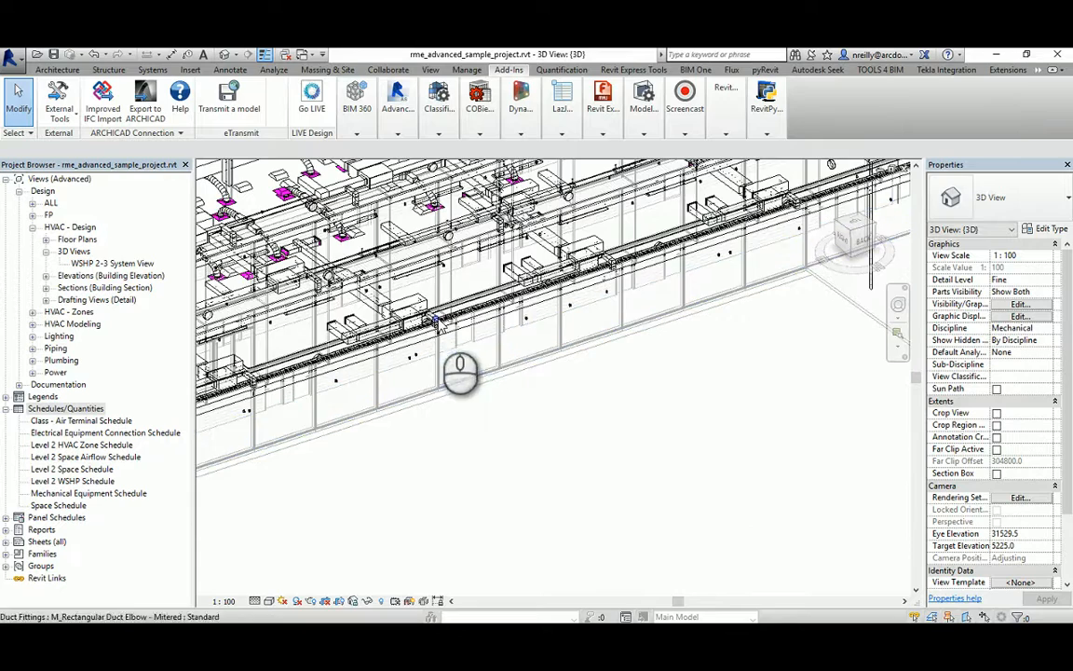
{"action": "scroll", "coordinate": [534, 329], "scroll_direction": "up", "scroll_amount": 5}
{"action": "scroll", "coordinate": [479, 254], "scroll_direction": "down", "scroll_amount": 5}
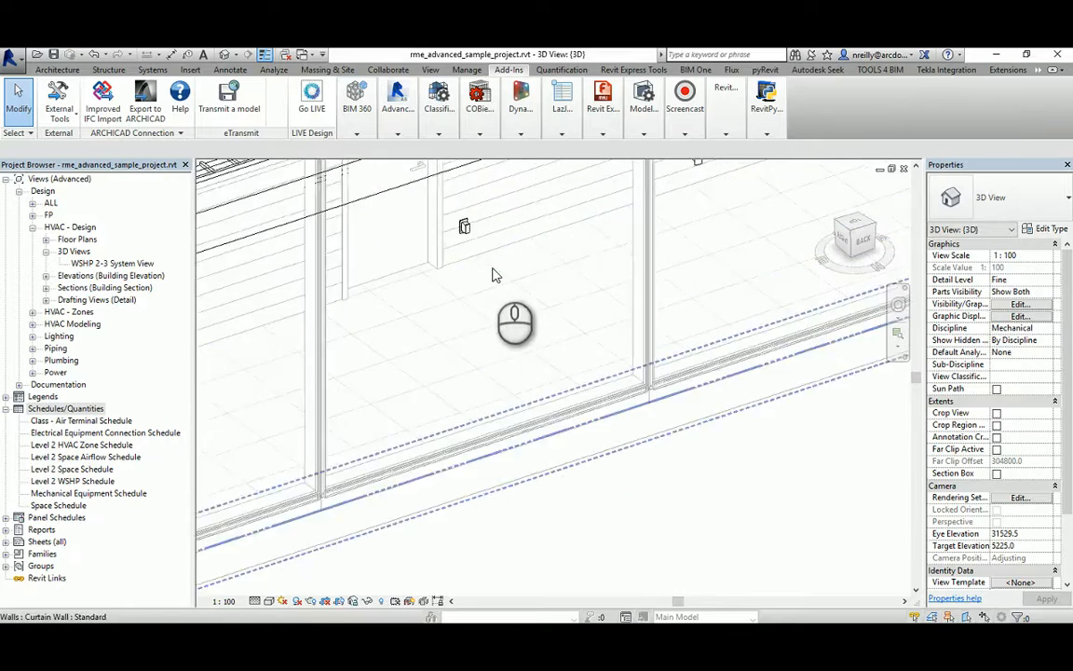
{"action": "scroll", "coordinate": [612, 319], "scroll_direction": "up", "scroll_amount": 1}
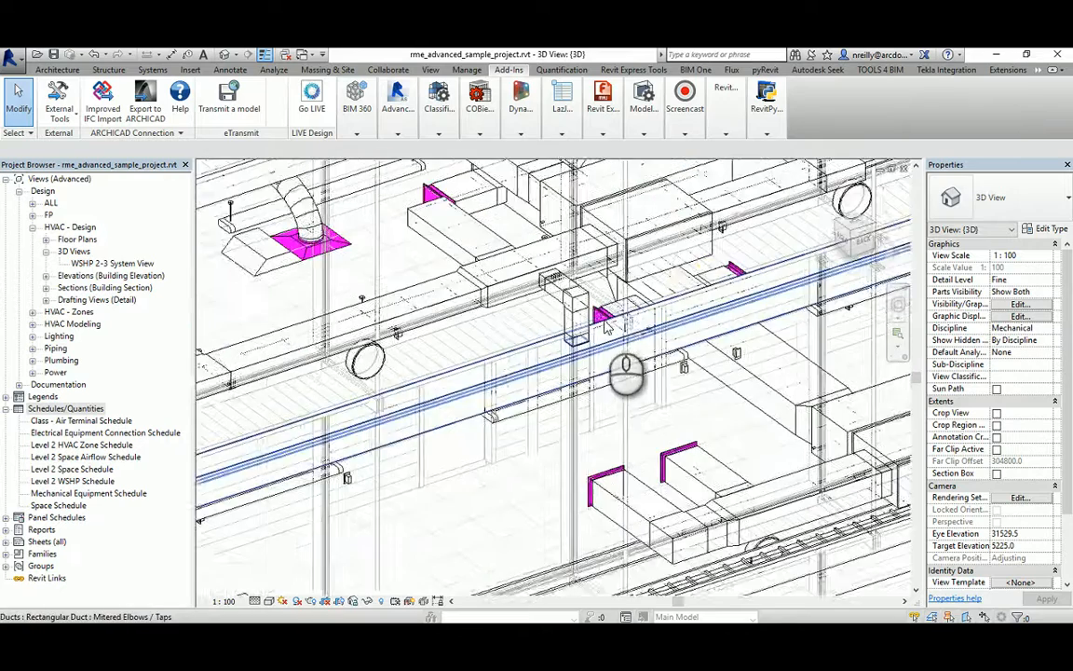
{"action": "middle_click_drag", "start_coordinate": [627, 319], "coordinate": [549, 370]}
{"action": "middle_click_drag", "start_coordinate": [549, 369], "coordinate": [451, 372], "text": "shift"}
{"action": "scroll", "coordinate": [441, 273], "scroll_direction": "down", "scroll_amount": 3}
{"action": "scroll", "coordinate": [508, 303], "scroll_direction": "down", "scroll_amount": 1}
{"action": "scroll", "coordinate": [461, 410], "scroll_direction": "up", "scroll_amount": 2}
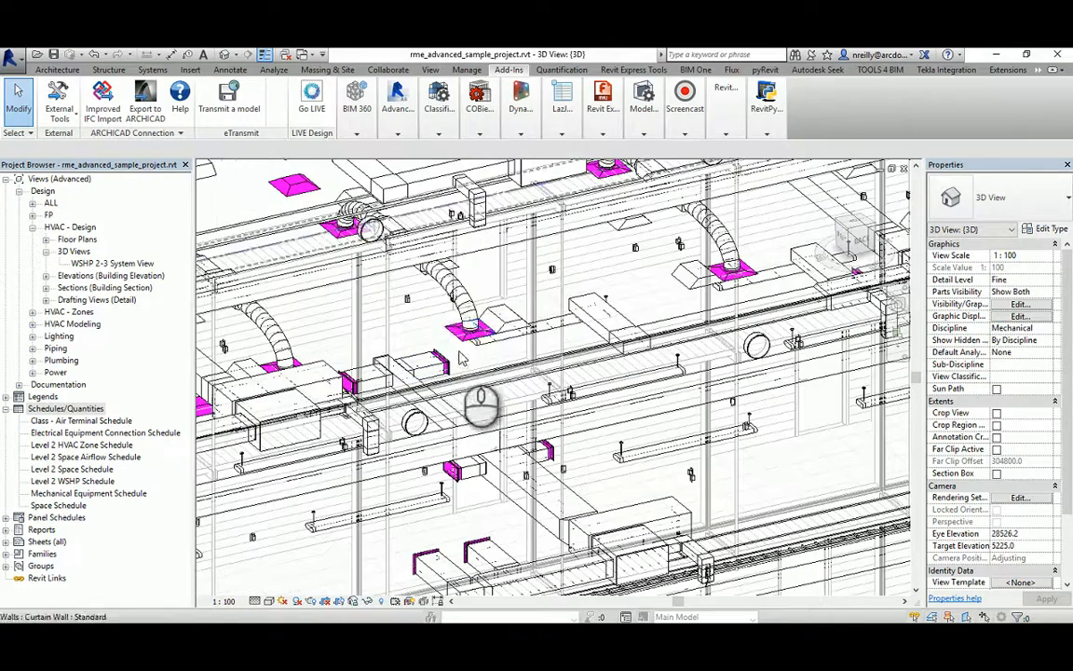
Clear the Uniclass Pr number and description from the M_Supply Diffuser 600x600 - 250 Neck type.
{"action": "left_click", "coordinate": [448, 341]}
{"action": "left_click", "coordinate": [1062, 228]}
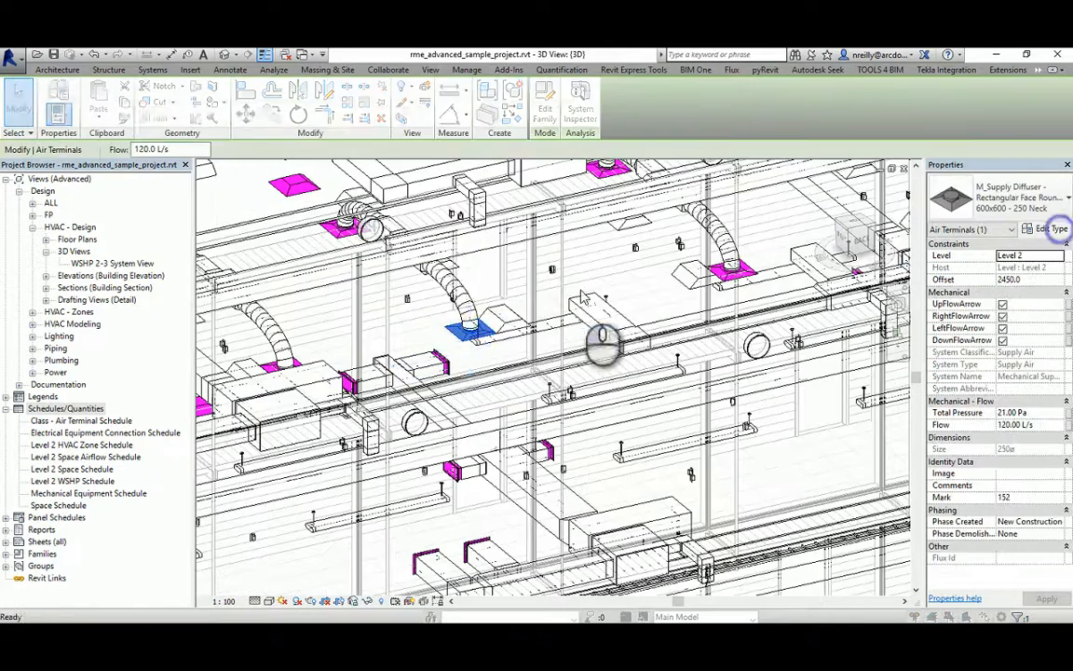
{"action": "scroll", "coordinate": [465, 411], "scroll_direction": "down", "scroll_amount": 4}
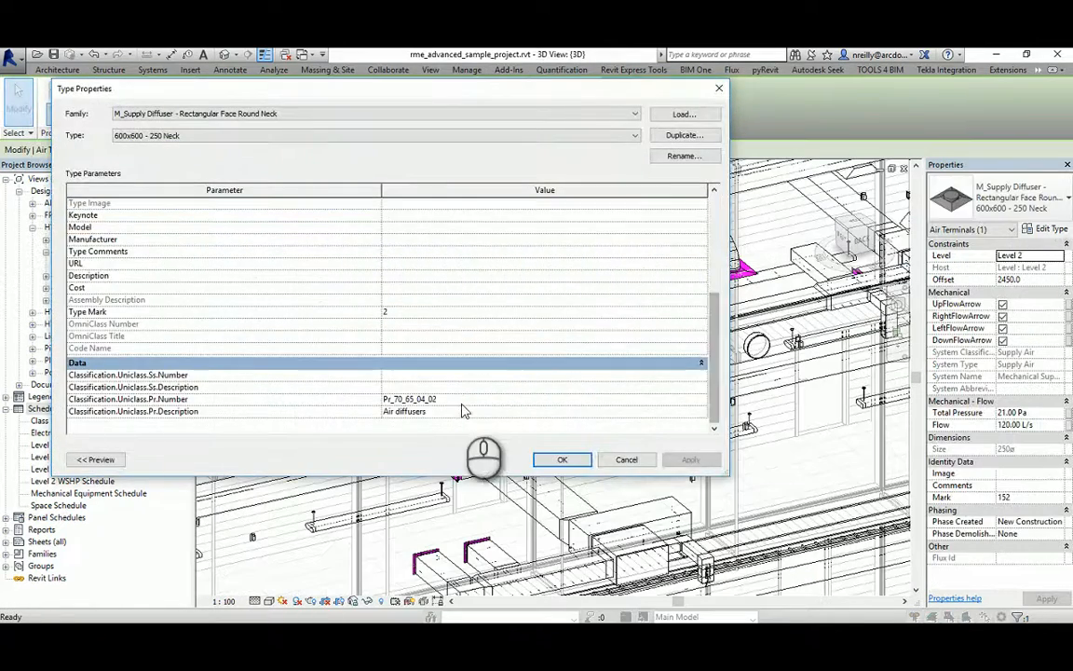
{"action": "left_click", "coordinate": [467, 399]}
{"action": "left_click", "coordinate": [419, 411]}
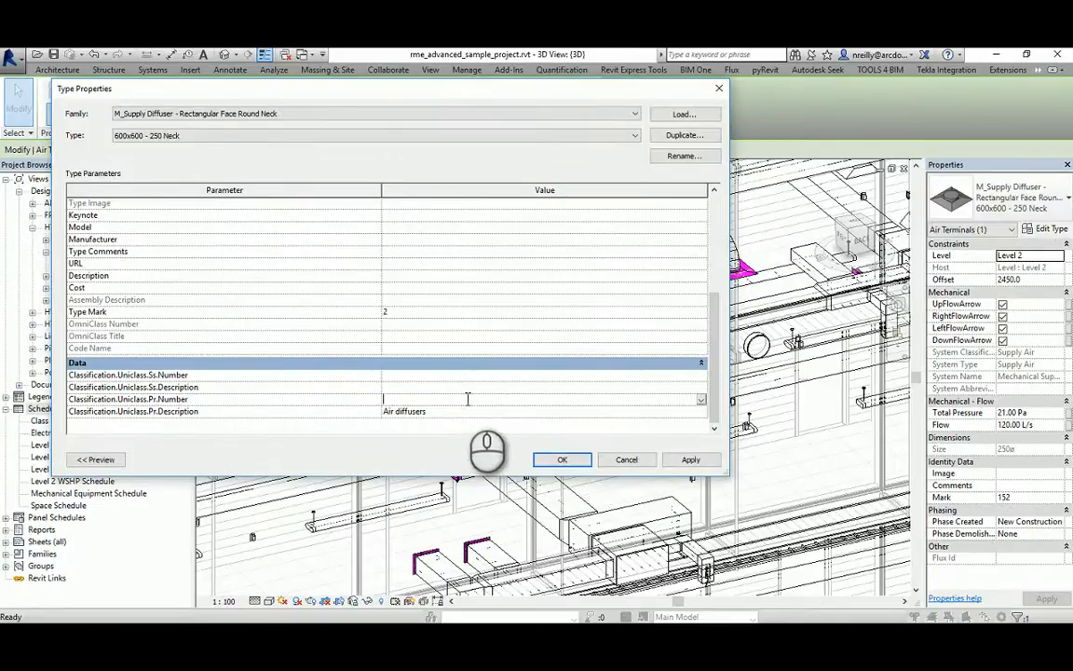
{"action": "left_click", "coordinate": [458, 412]}
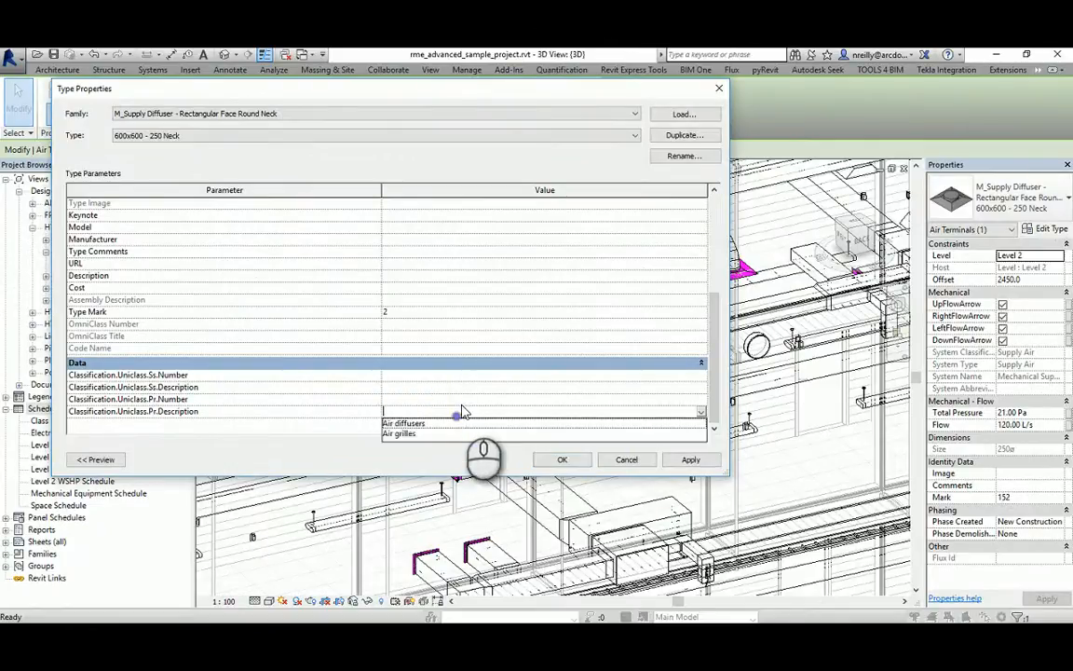
{"action": "left_click", "coordinate": [562, 459]}
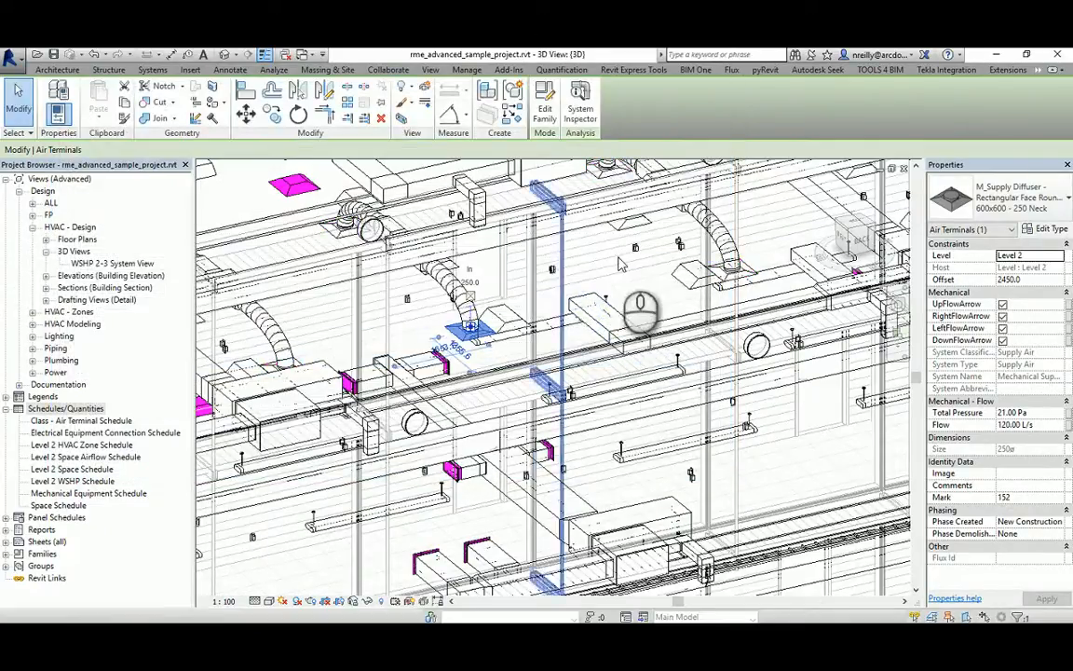
{"action": "key", "text": "Escape"}
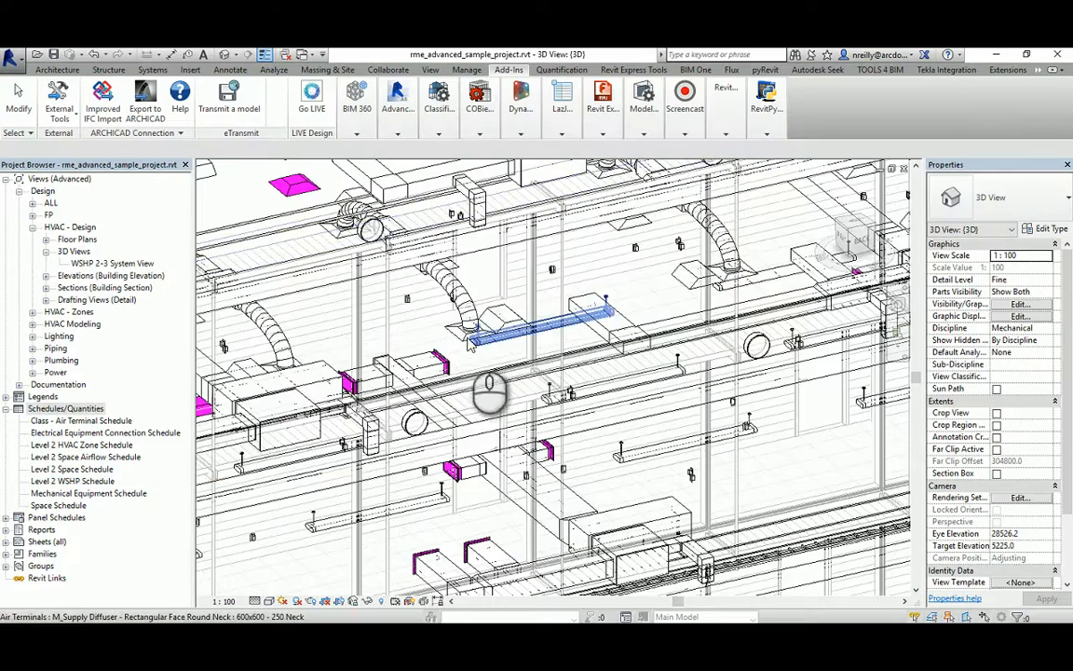
Inspect the filter colouring of the air terminals along the building wing.
{"action": "scroll", "coordinate": [481, 352], "scroll_direction": "down", "scroll_amount": 3}
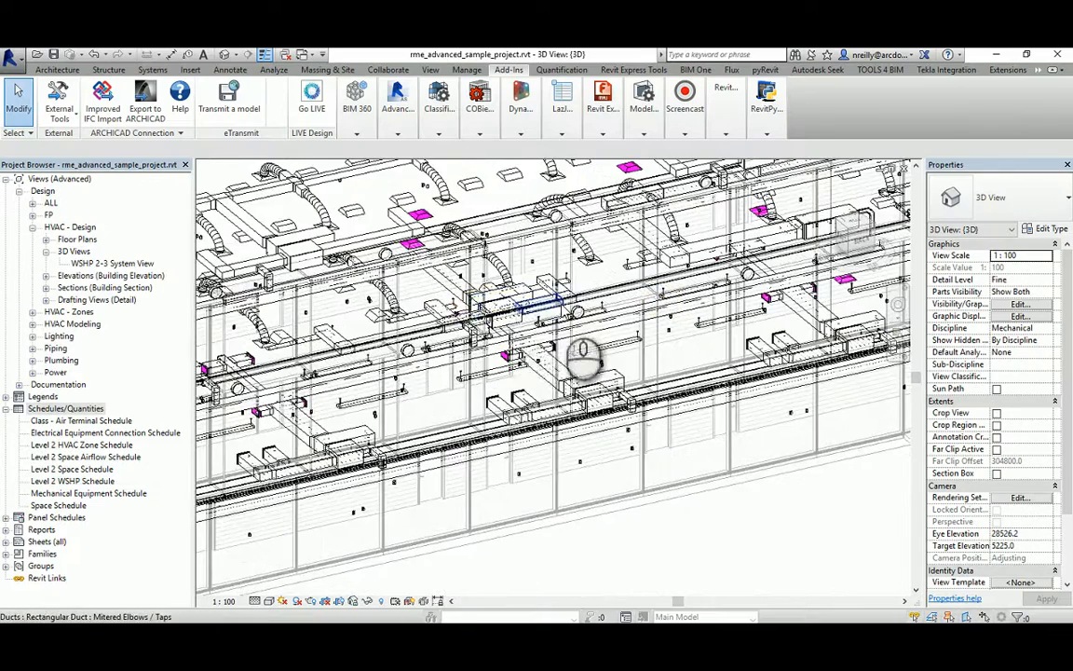
{"action": "scroll", "coordinate": [523, 333], "scroll_direction": "down", "scroll_amount": 3}
{"action": "middle_click_drag", "start_coordinate": [433, 326], "coordinate": [542, 325]}
{"action": "scroll", "coordinate": [549, 337], "scroll_direction": "up", "scroll_amount": 3}
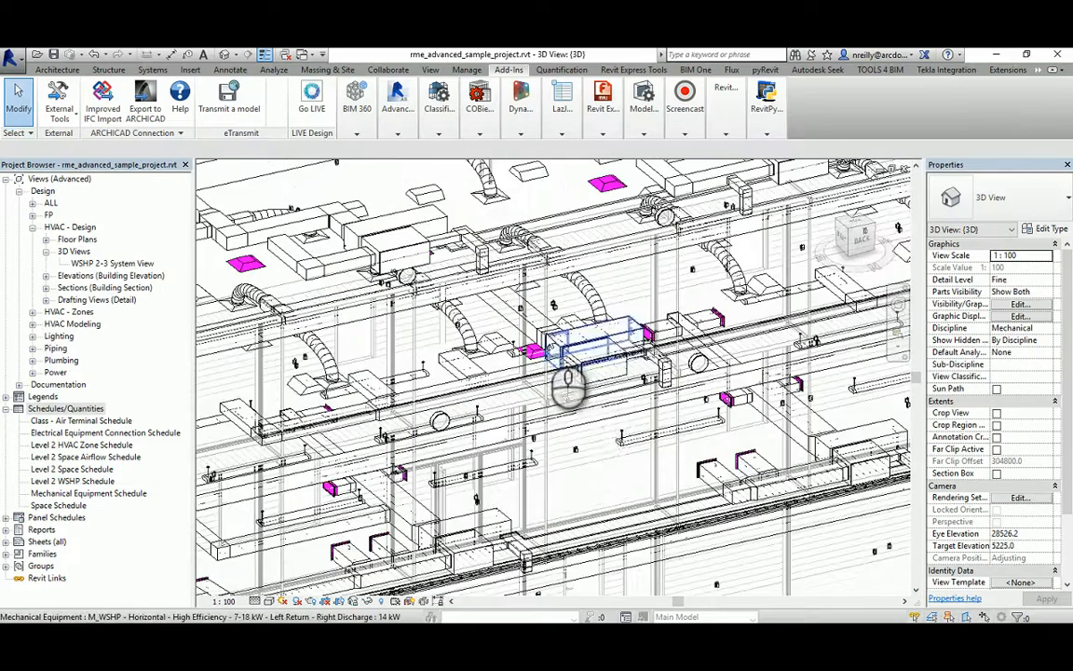
{"action": "scroll", "coordinate": [601, 392], "scroll_direction": "up", "scroll_amount": 2}
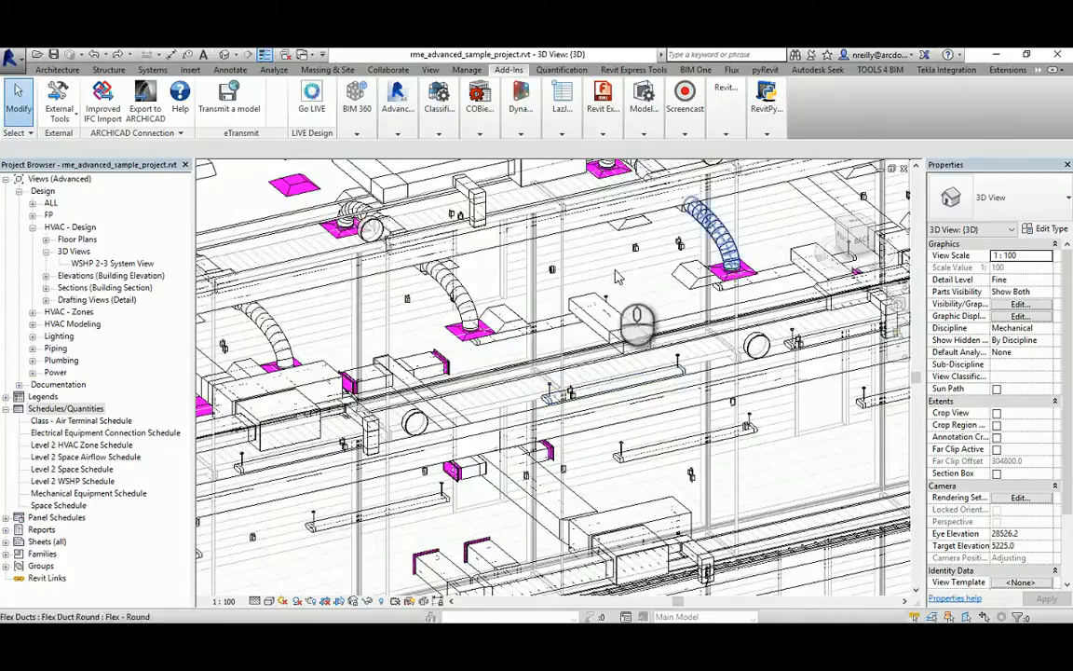
{"action": "scroll", "coordinate": [585, 271], "scroll_direction": "down", "scroll_amount": 3}
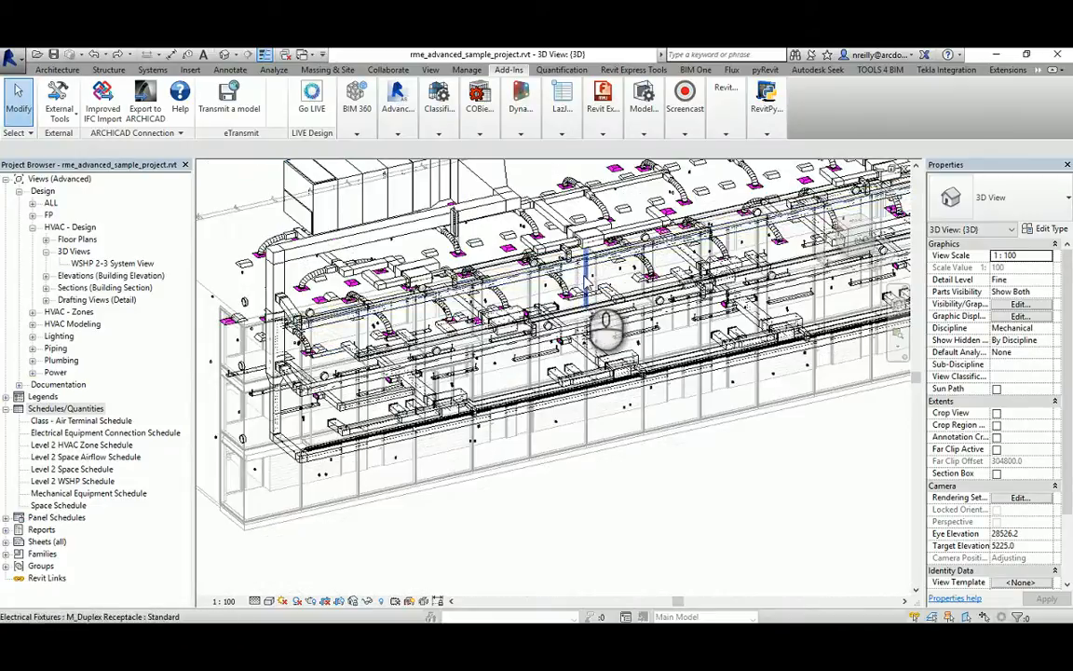
Review the coloured air terminals across both building wings and pick out the Class - Air Terminal Schedule.
{"action": "scroll", "coordinate": [575, 279], "scroll_direction": "down", "scroll_amount": 3}
{"action": "scroll", "coordinate": [561, 354], "scroll_direction": "up", "scroll_amount": 3}
{"action": "scroll", "coordinate": [702, 367], "scroll_direction": "down", "scroll_amount": 2}
{"action": "middle_click_drag", "start_coordinate": [703, 366], "coordinate": [510, 406]}
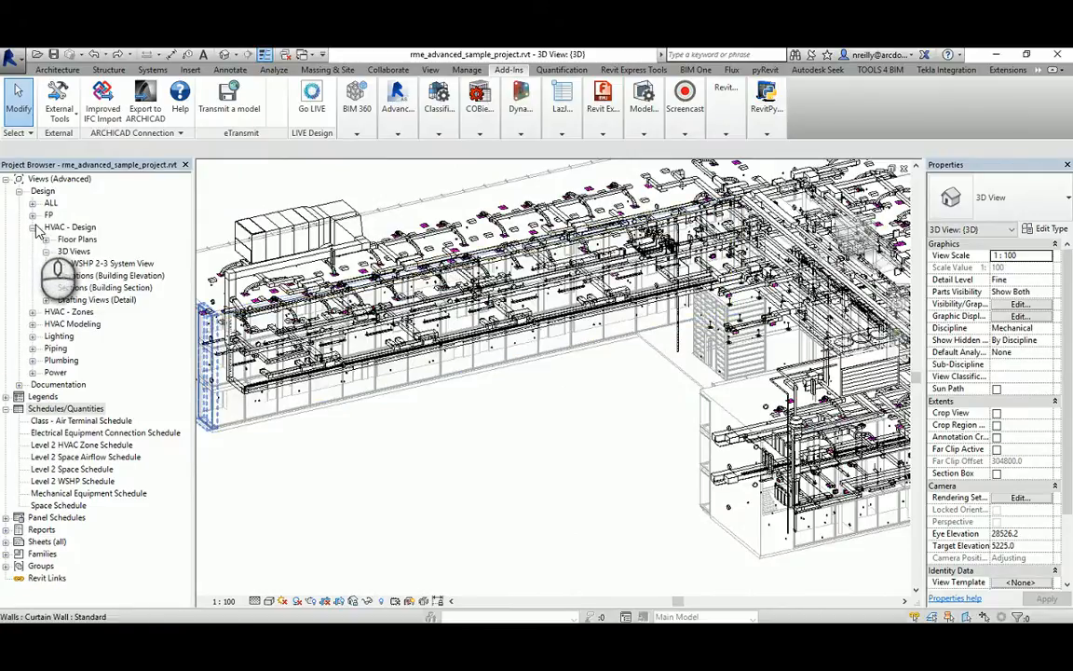
{"action": "double_click", "coordinate": [81, 420]}
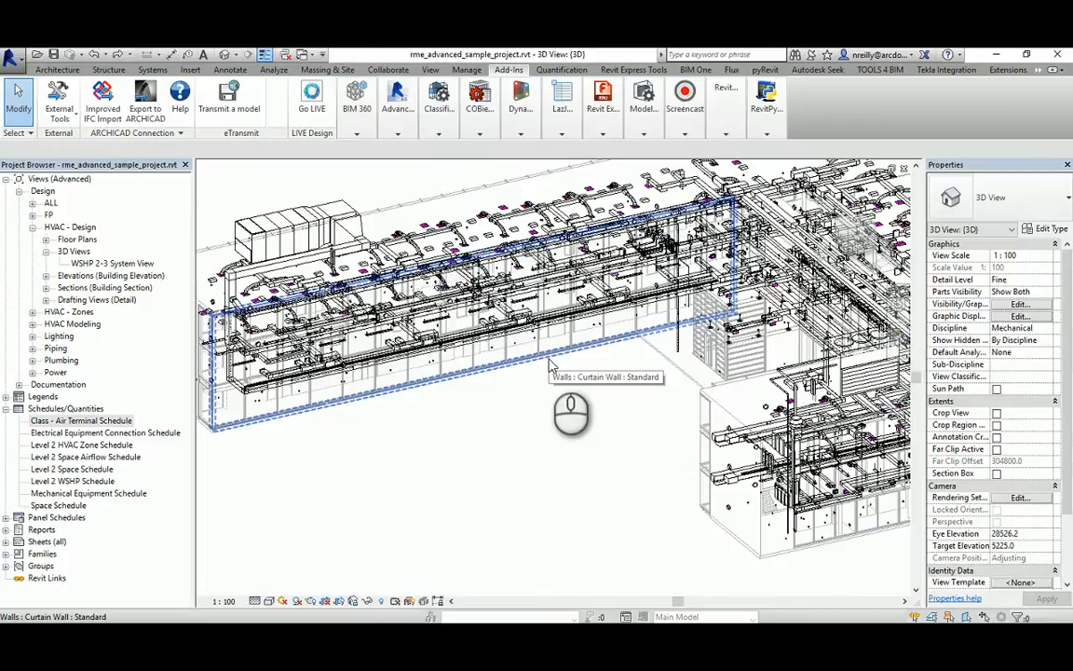
{"action": "left_click", "coordinate": [105, 422]}
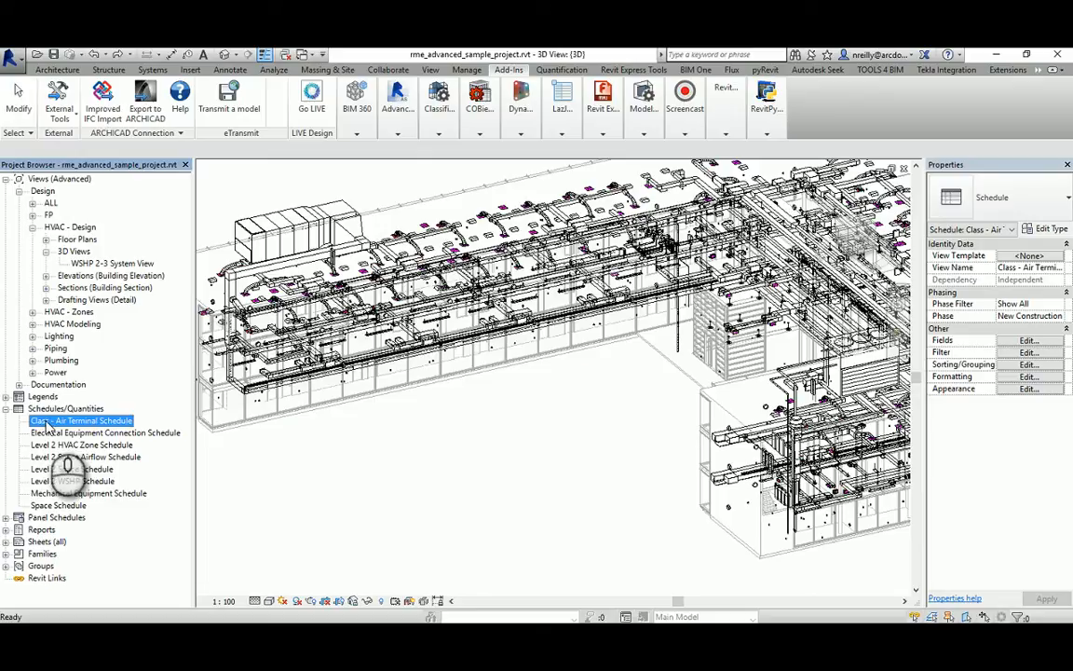
{"action": "left_click", "coordinate": [11, 62]}
{"action": "left_click", "coordinate": [43, 142]}
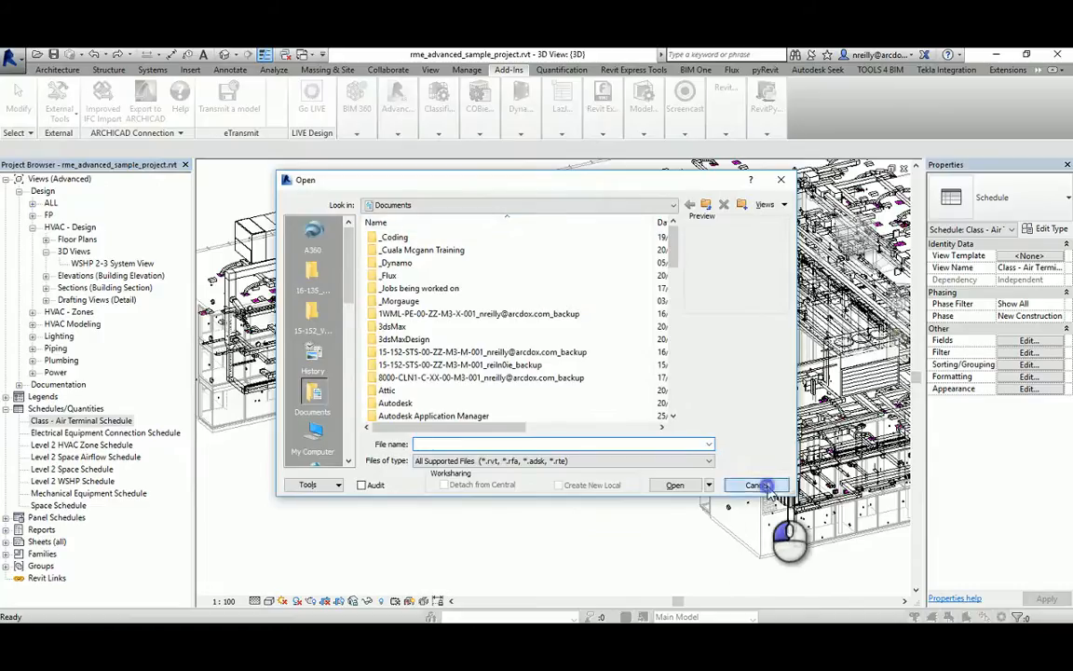
{"action": "left_click", "coordinate": [763, 486]}
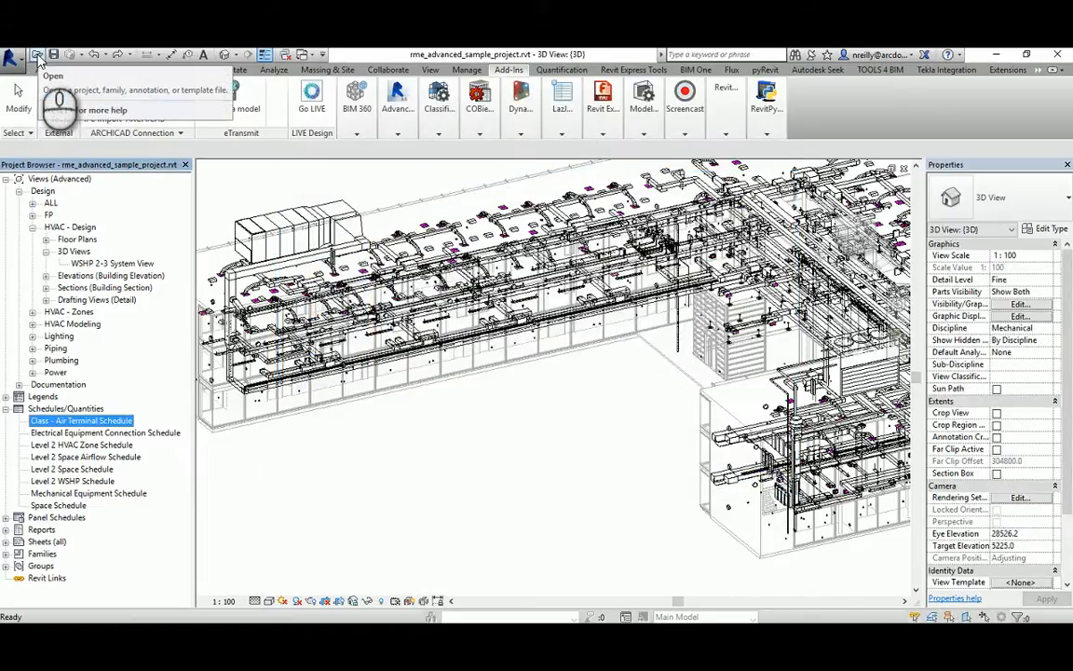
{"action": "left_click", "coordinate": [37, 58]}
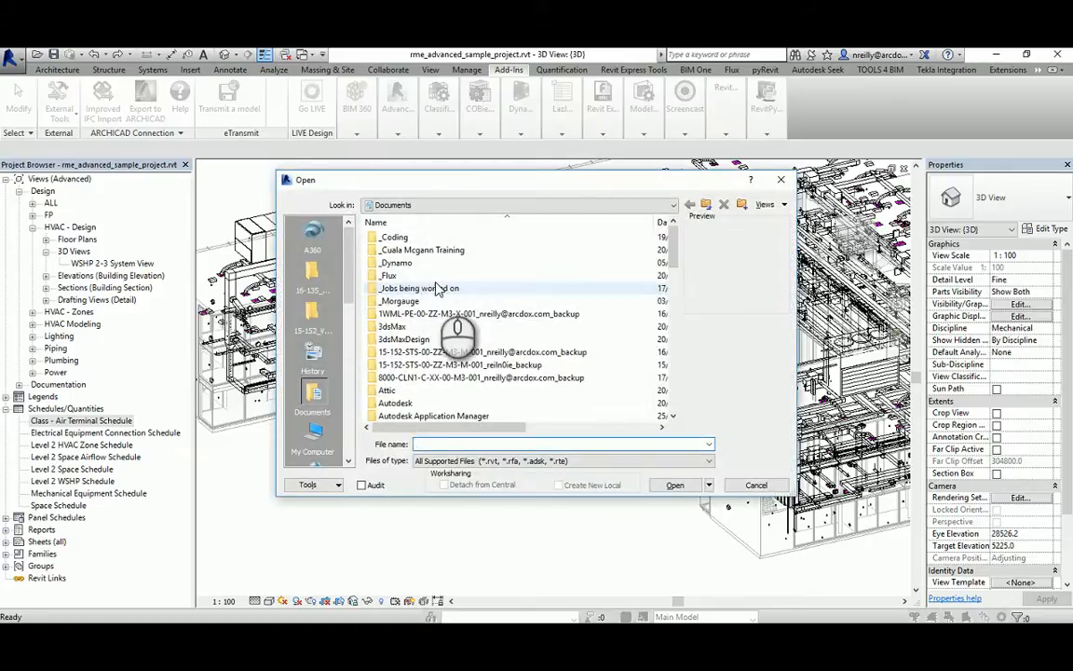
{"action": "left_click", "coordinate": [313, 278]}
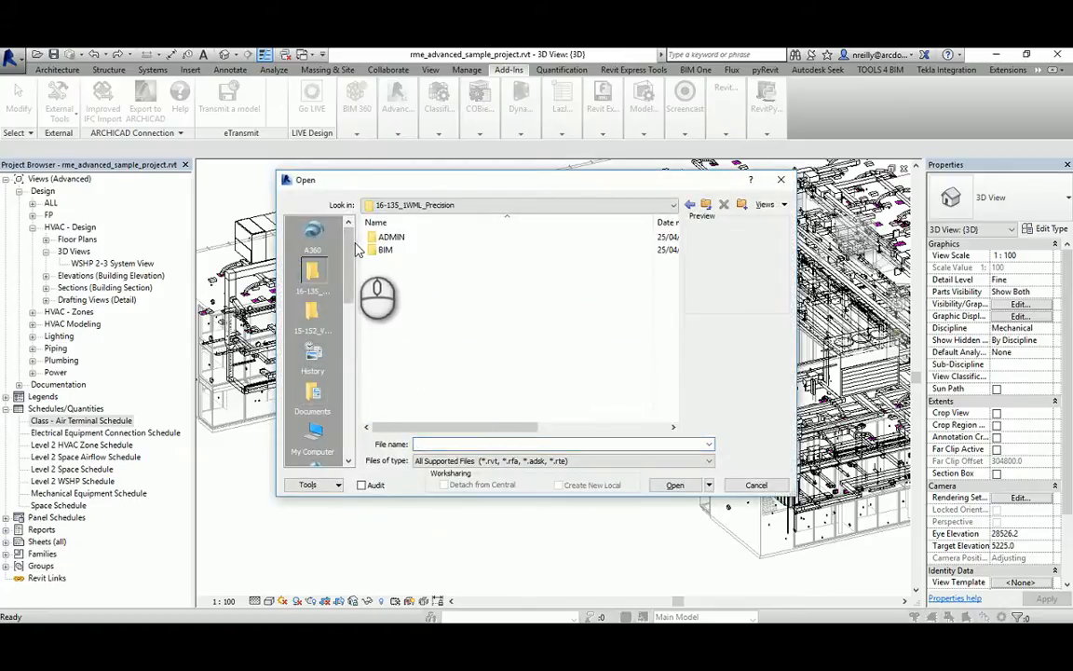
{"action": "left_click_drag", "start_coordinate": [351, 249], "coordinate": [362, 352]}
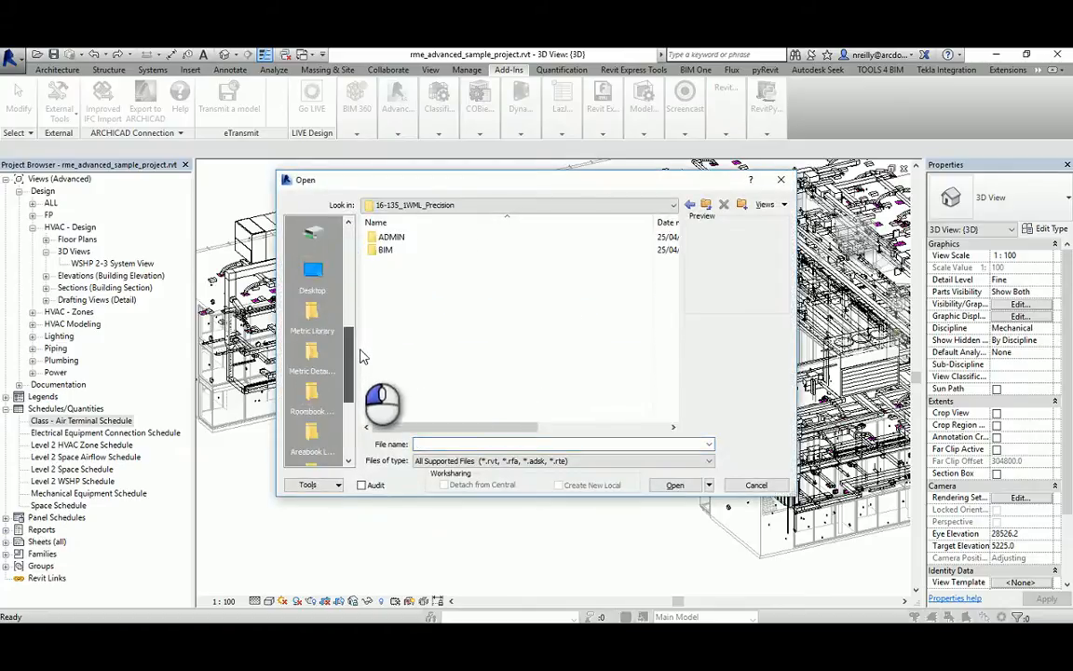
{"action": "left_click", "coordinate": [313, 280]}
{"action": "scroll", "coordinate": [429, 372], "scroll_direction": "down", "scroll_amount": 2}
{"action": "double_click", "coordinate": [407, 343]}
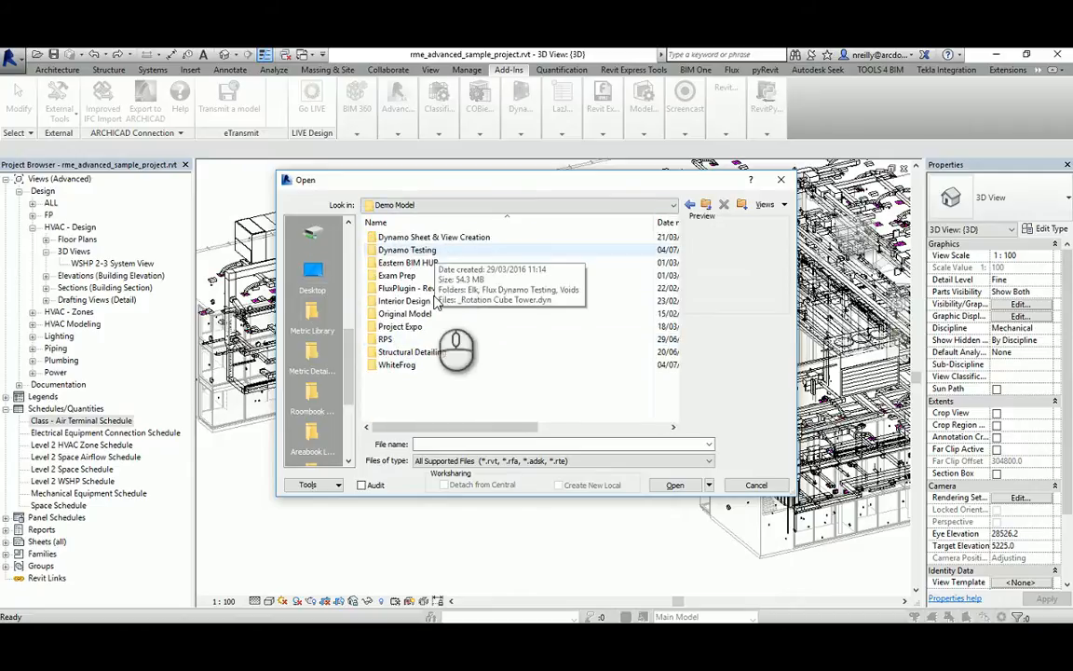
{"action": "double_click", "coordinate": [410, 363]}
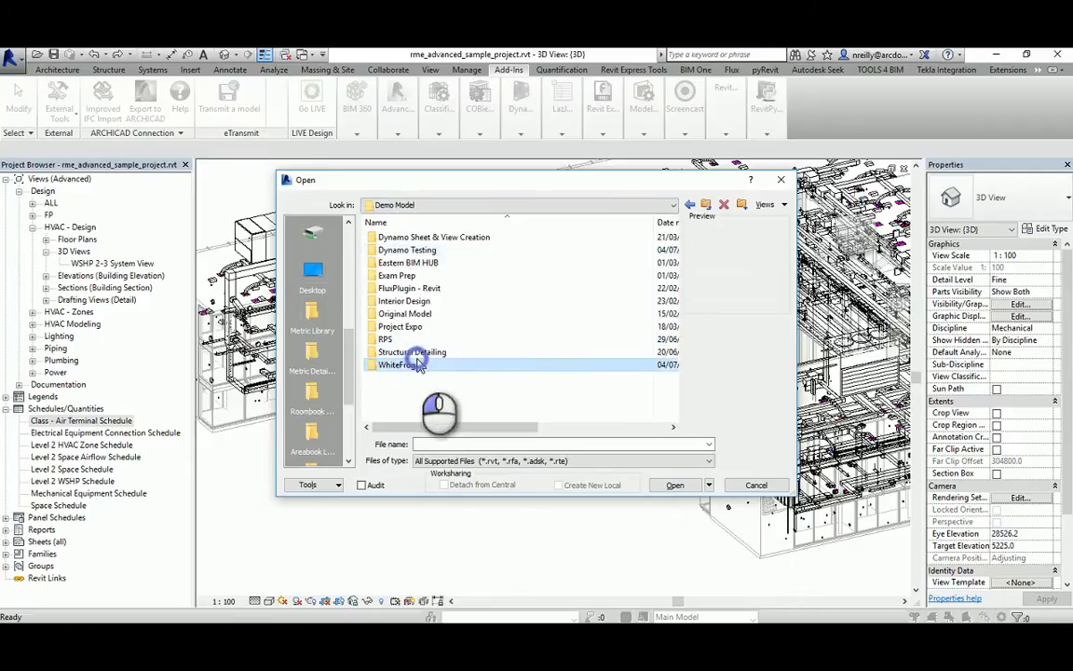
{"action": "left_click", "coordinate": [690, 204]}
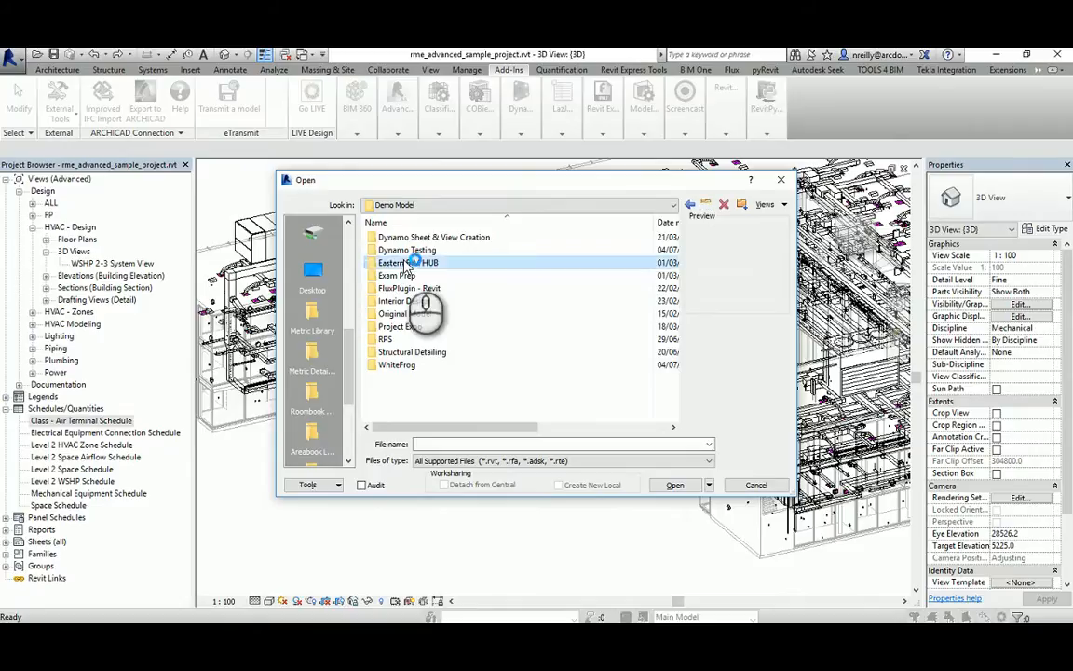
{"action": "double_click", "coordinate": [407, 262]}
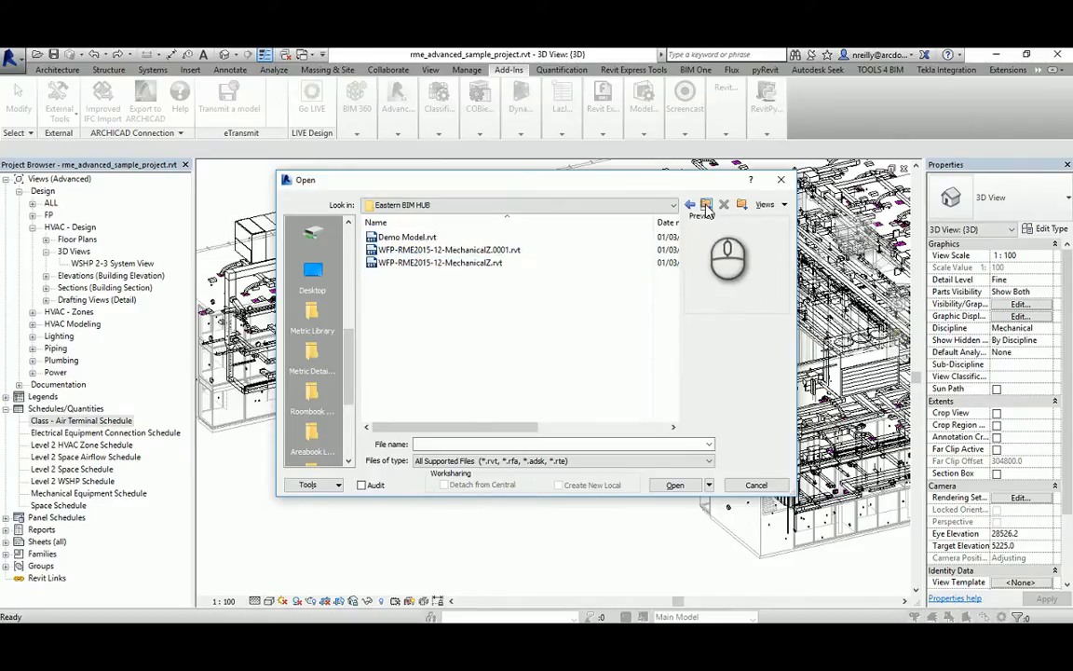
{"action": "left_click", "coordinate": [707, 205]}
{"action": "double_click", "coordinate": [419, 249]}
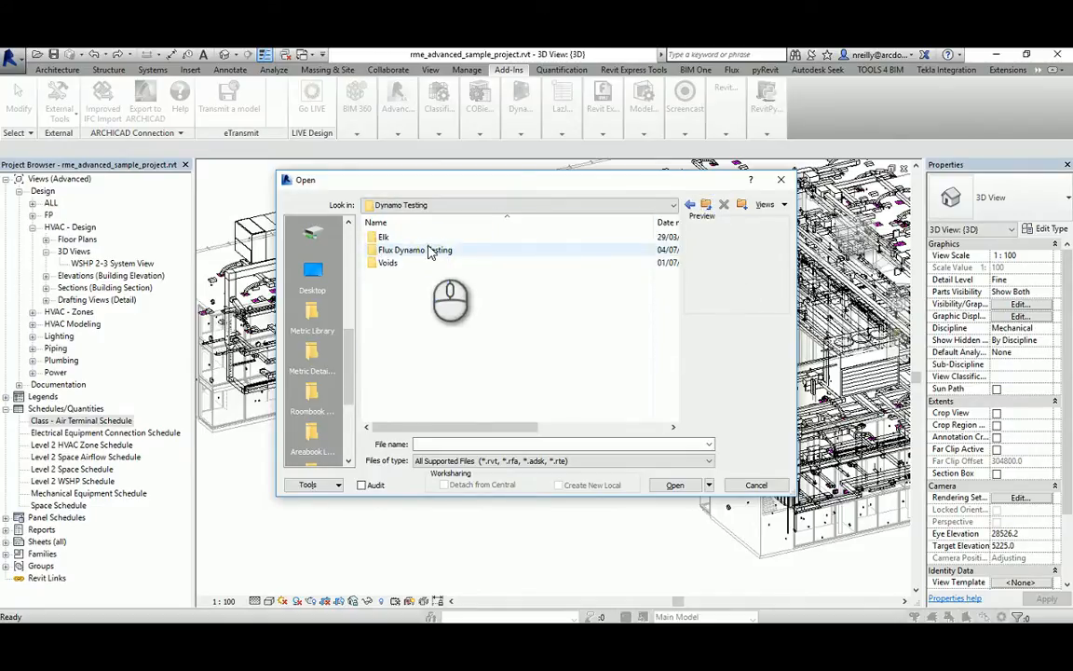
{"action": "left_click", "coordinate": [707, 206]}
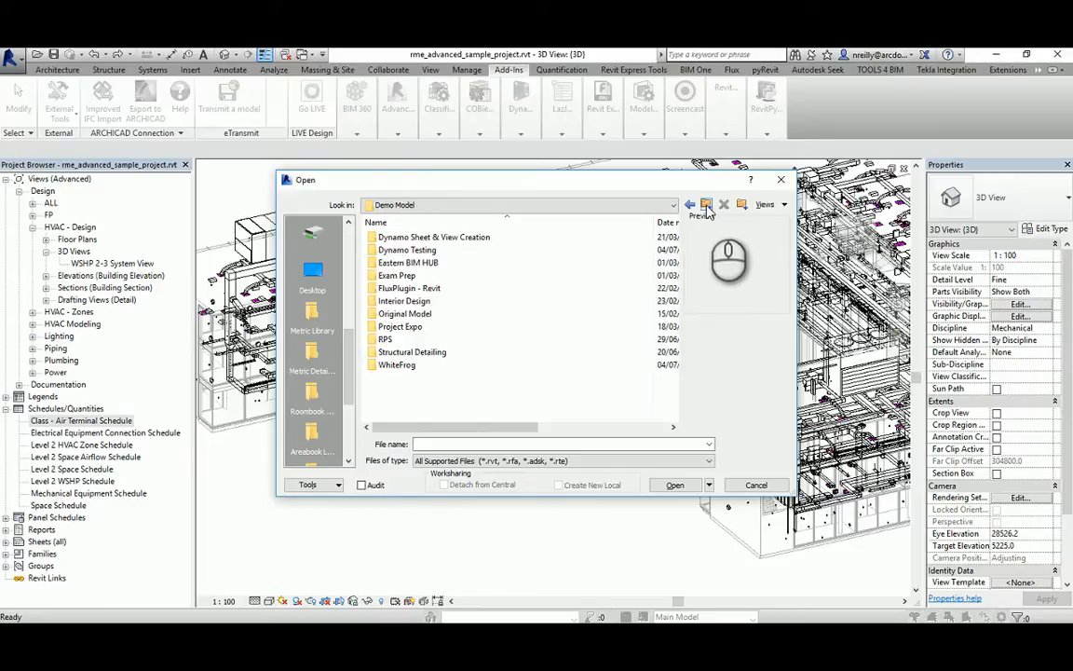
{"action": "left_click", "coordinate": [754, 484]}
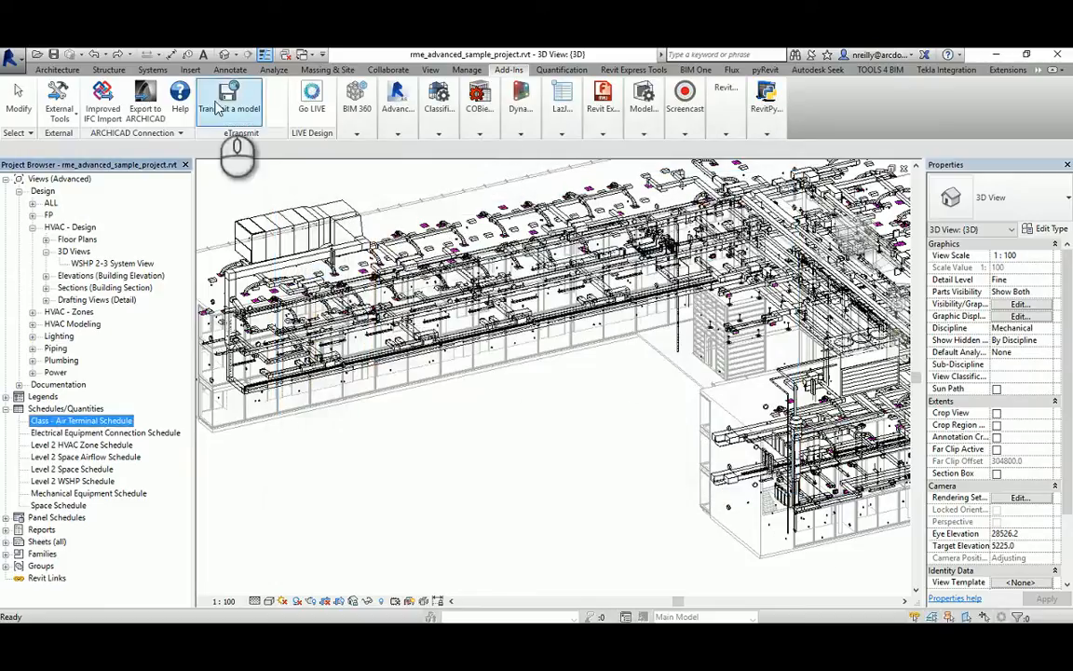
Save a copy of the project to the Desktop as rme_advanced_sample_project.rvt.
{"action": "left_click", "coordinate": [12, 58]}
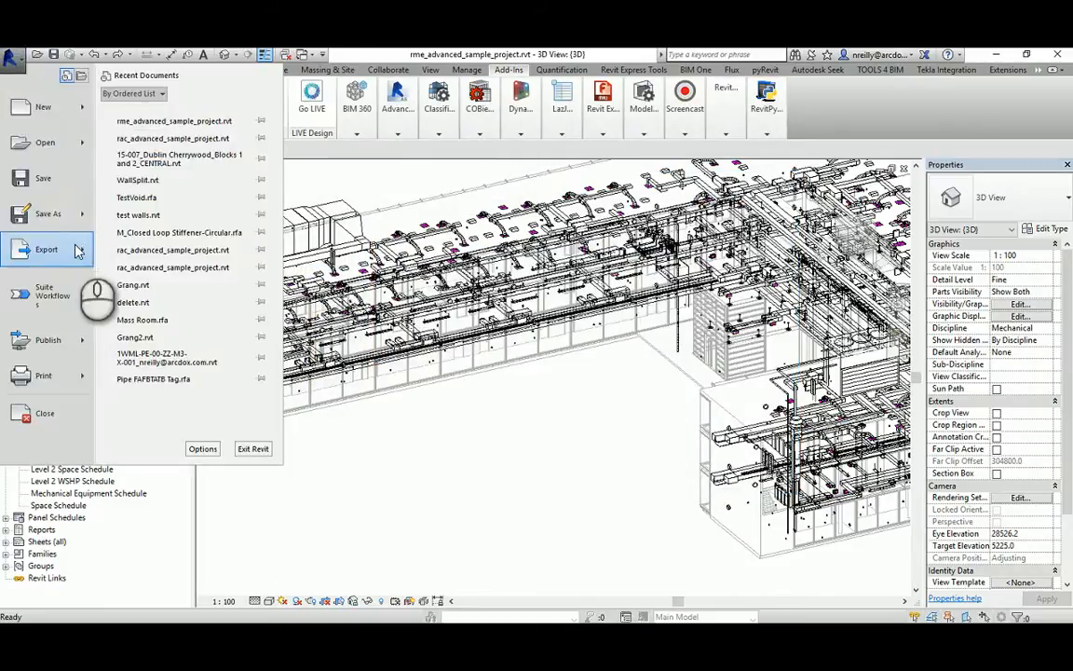
{"action": "left_click", "coordinate": [536, 328]}
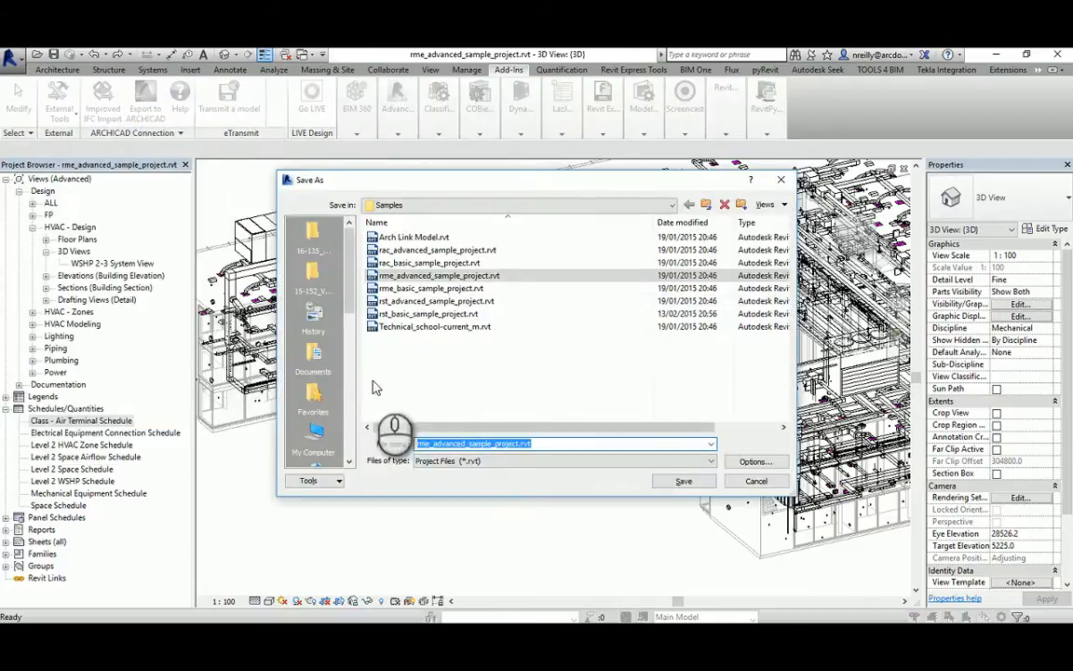
{"action": "scroll", "coordinate": [312, 252], "scroll_direction": "down", "scroll_amount": 5}
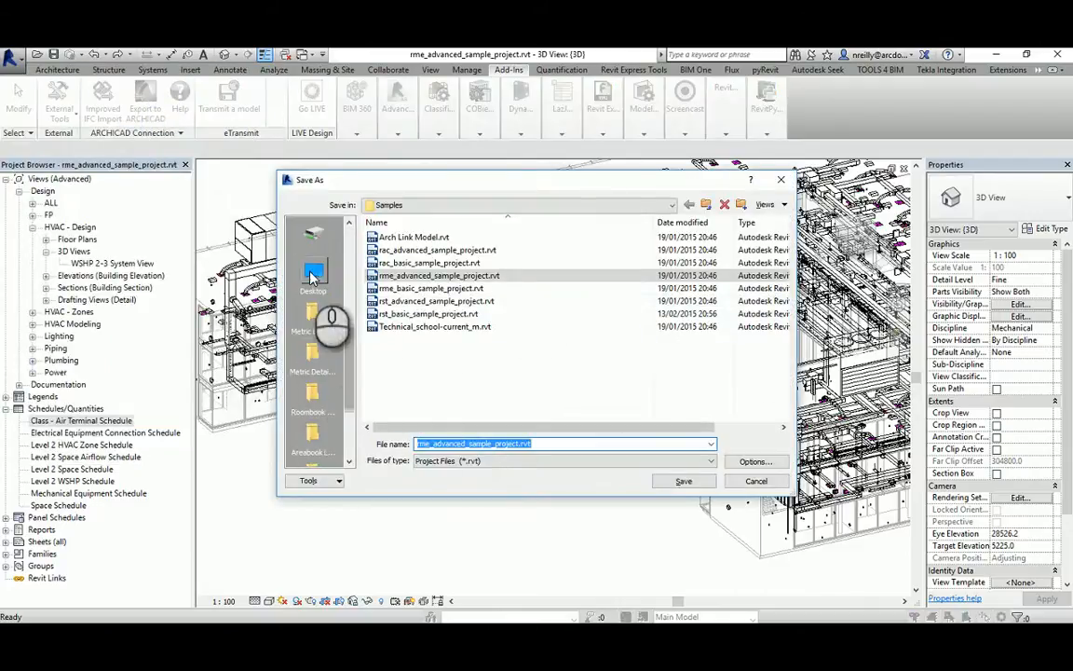
{"action": "left_click", "coordinate": [312, 273]}
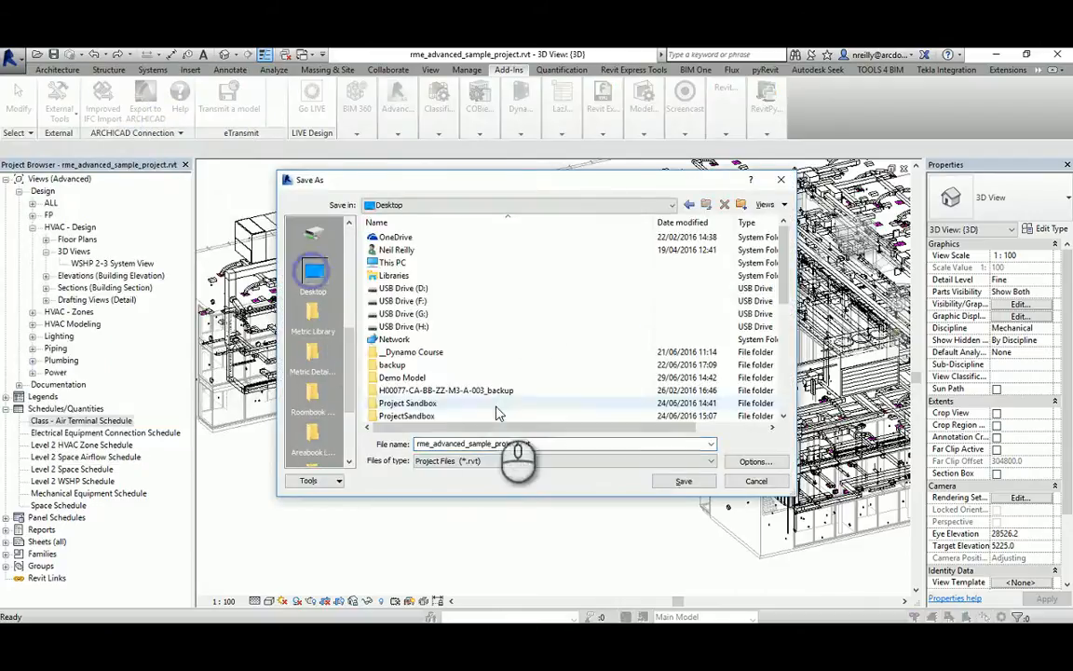
{"action": "left_click", "coordinate": [682, 482]}
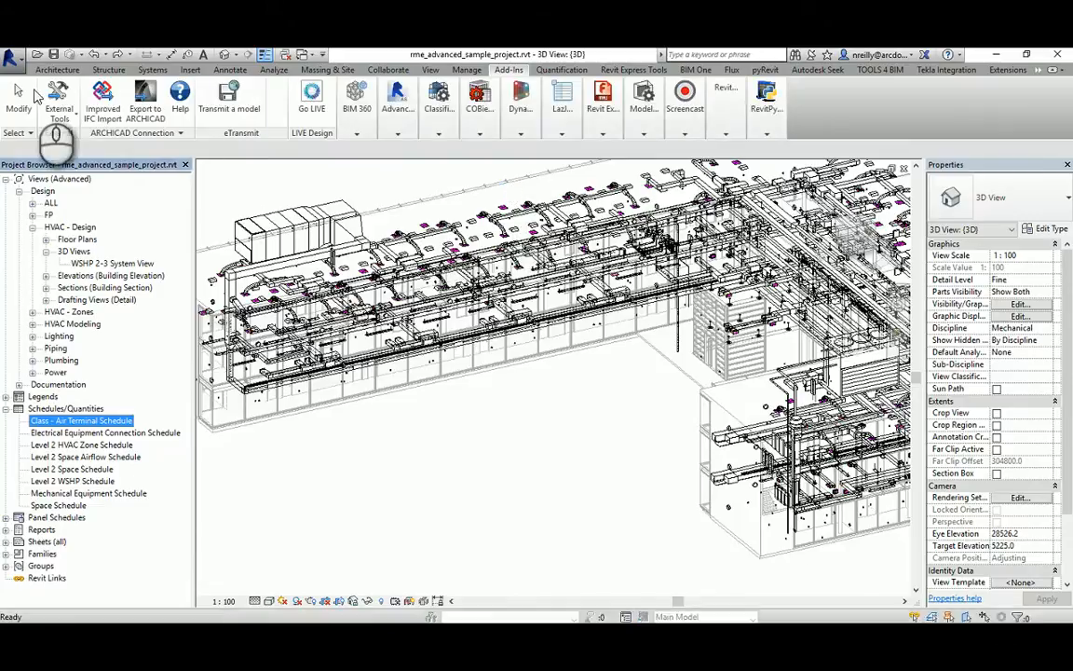
Close the MEP project, bring up rac_advanced_sample_project.rvt instead, and collapse its Views list.
{"action": "left_click", "coordinate": [11, 58]}
{"action": "left_click", "coordinate": [74, 411]}
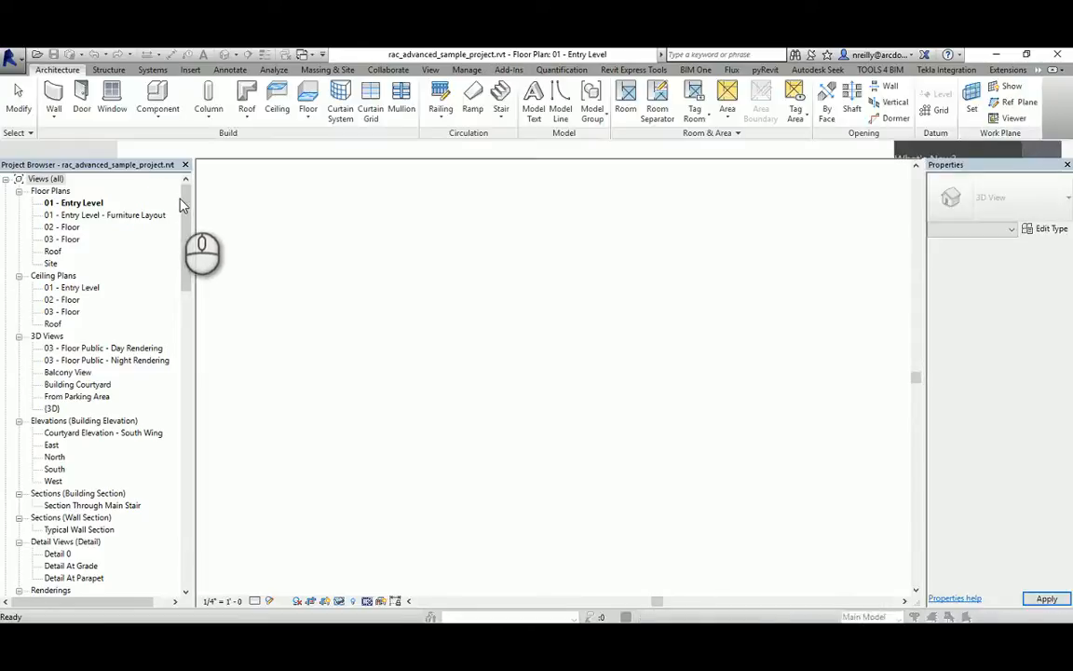
{"action": "double_click", "coordinate": [37, 178]}
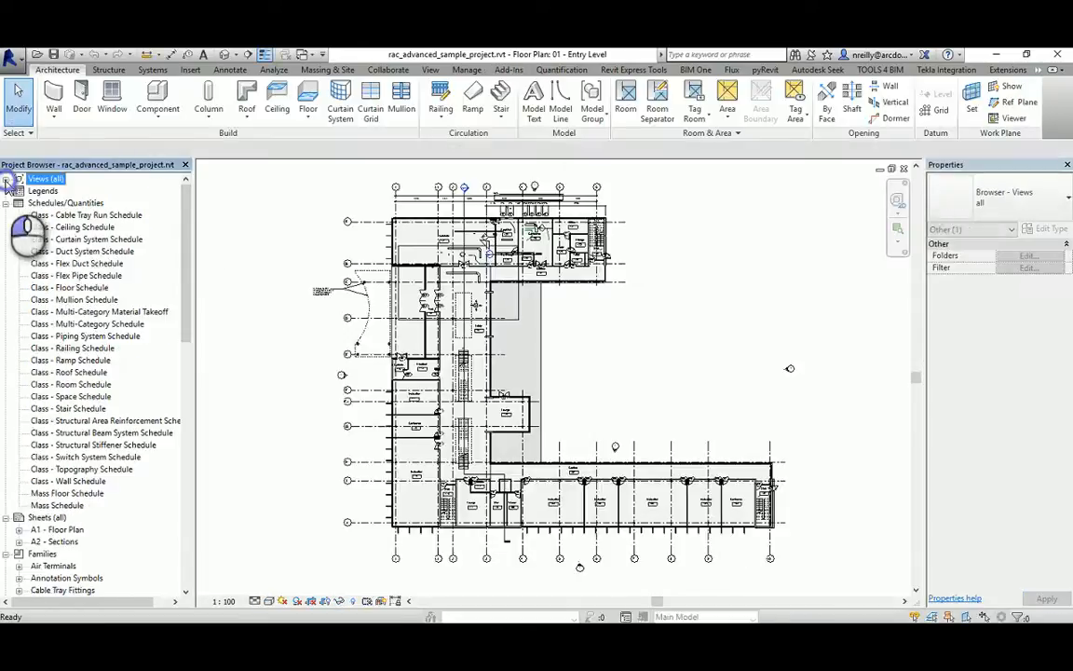
Look through the Class schedules of the architectural project, from Cable Tray Run to Wall.
{"action": "left_click", "coordinate": [73, 215]}
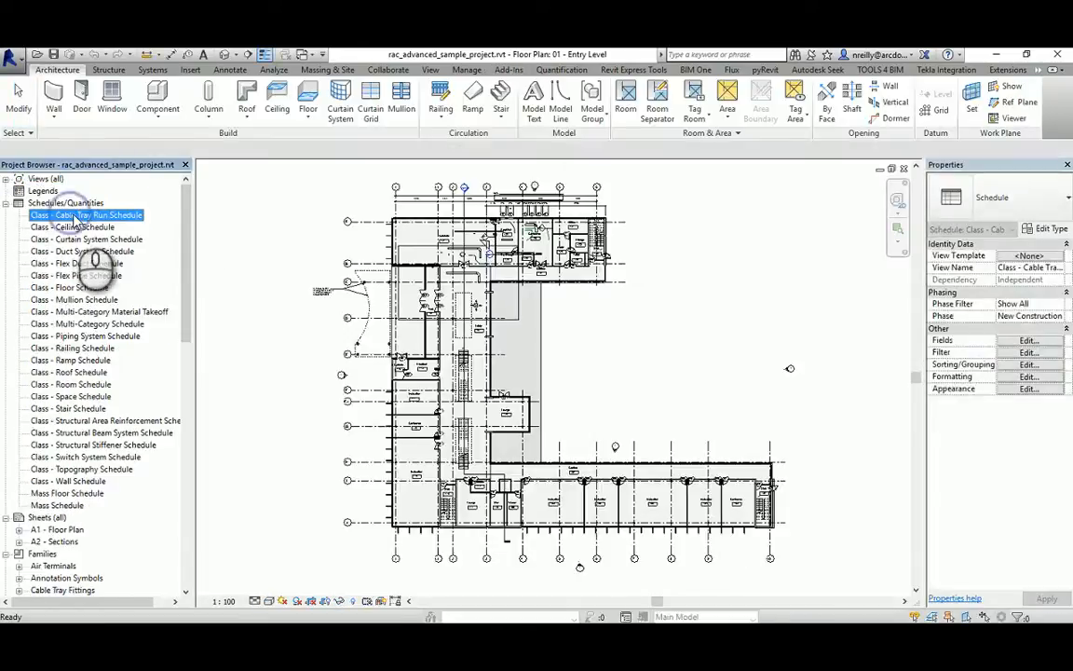
{"action": "left_click", "coordinate": [82, 481], "text": "shift"}
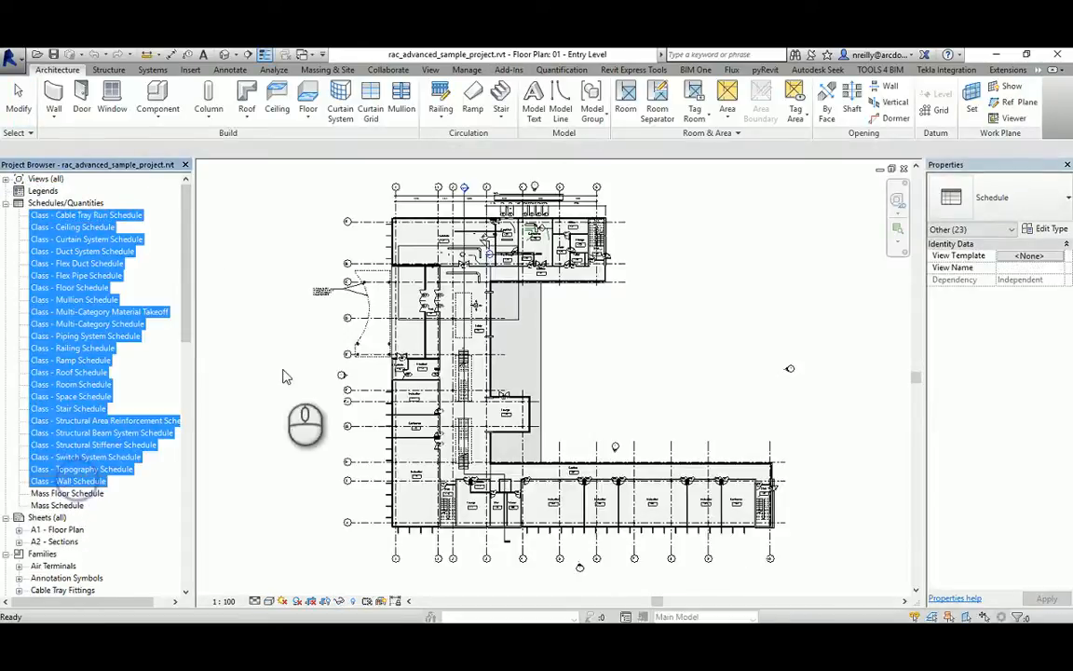
{"action": "left_click", "coordinate": [121, 217]}
{"action": "key", "text": "Down"}
{"action": "key", "text": "Down"}
{"action": "key", "text": "Down"}
{"action": "key", "text": "Down"}
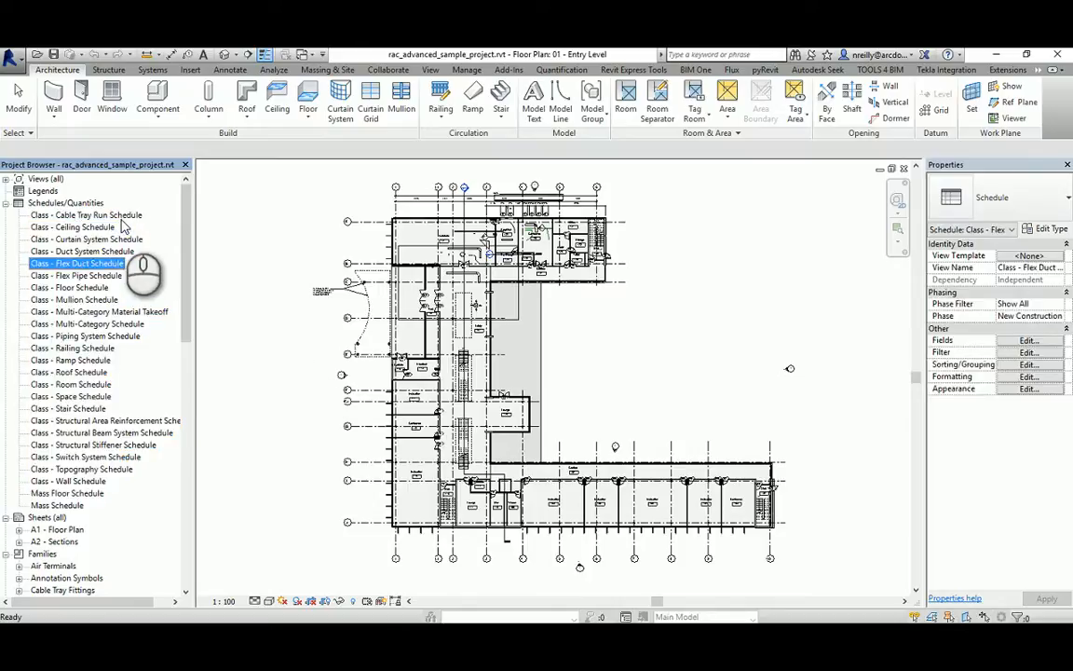
{"action": "key", "text": "Down"}
{"action": "key", "text": "Down"}
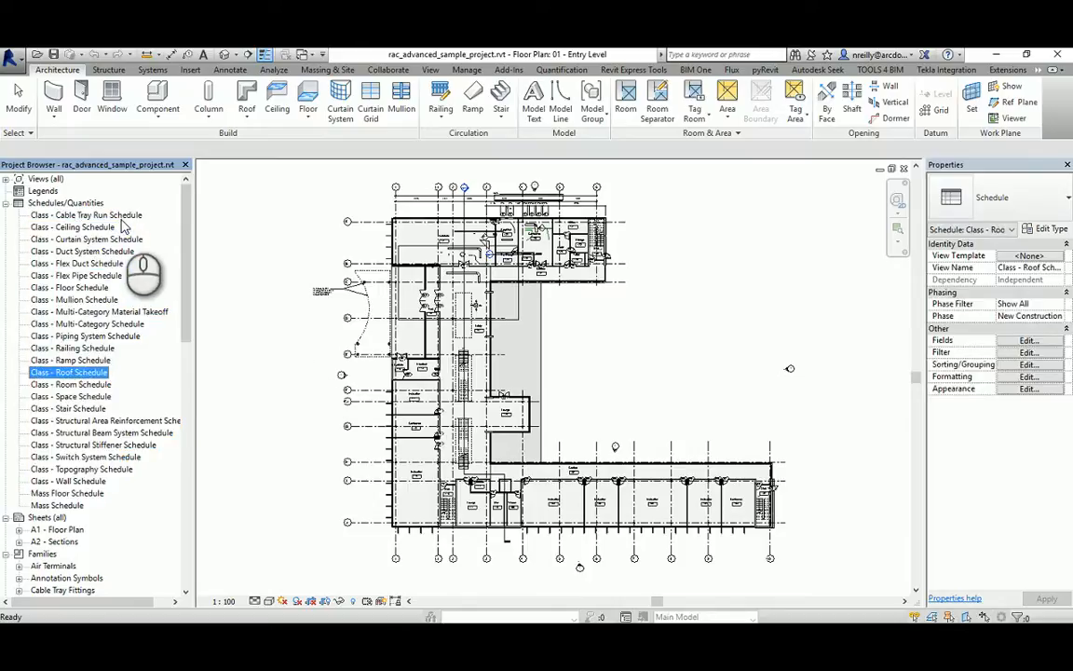
{"action": "key", "text": "Down"}
{"action": "key", "text": "Down"}
{"action": "key", "text": "Down"}
{"action": "key", "text": "Down"}
{"action": "key", "text": "Down"}
{"action": "key", "text": "Down"}
{"action": "key", "text": "Down"}
{"action": "key", "text": "Down"}
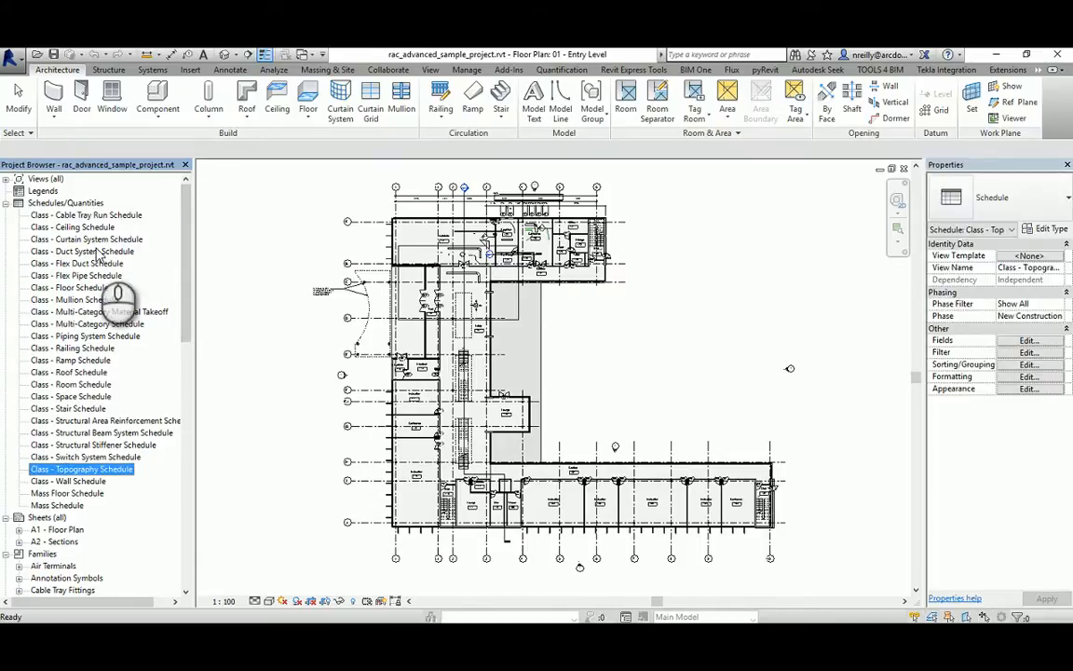
{"action": "left_click", "coordinate": [86, 323]}
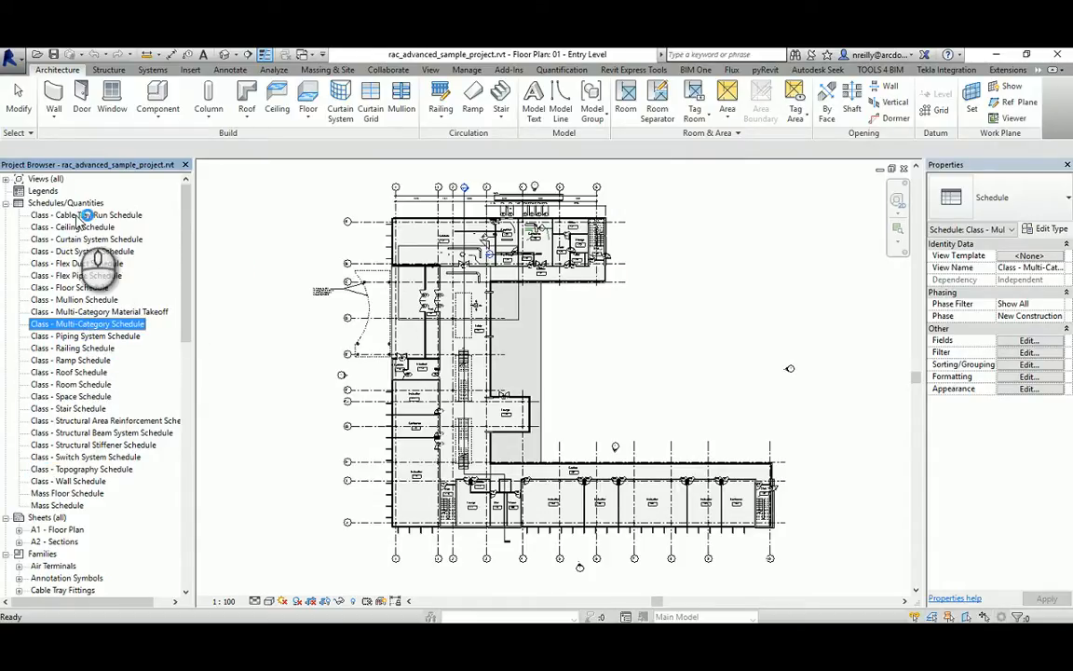
Open rme_advanced_sample_project.rvt from the Desktop alongside the architectural project.
{"action": "left_click", "coordinate": [36, 55]}
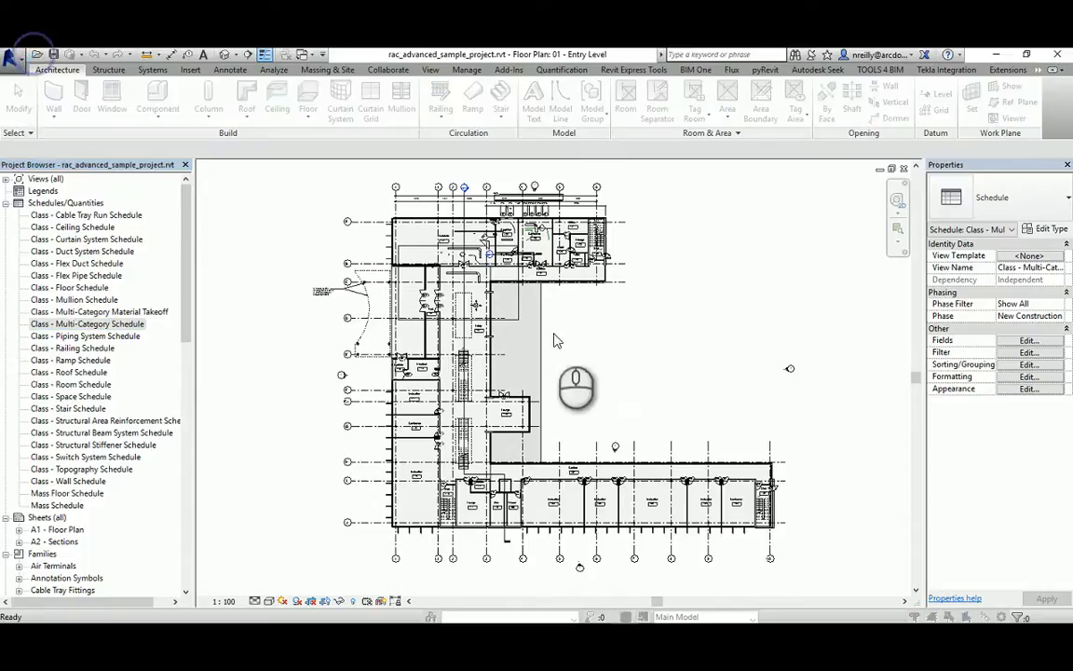
{"action": "left_click_drag", "start_coordinate": [673, 259], "coordinate": [685, 395]}
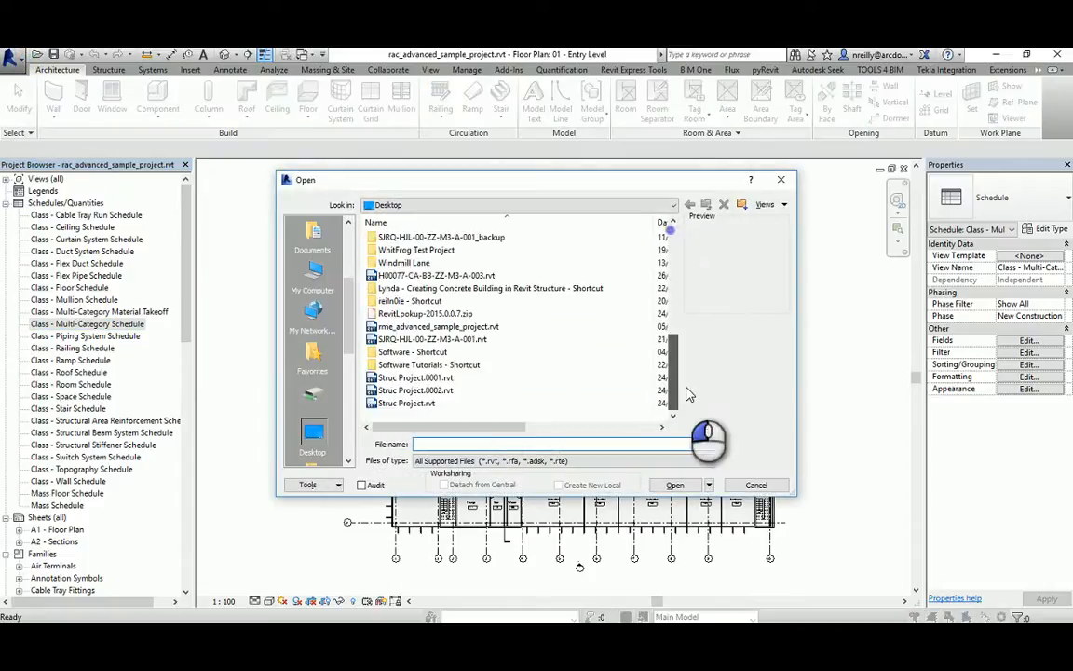
{"action": "left_click", "coordinate": [447, 339]}
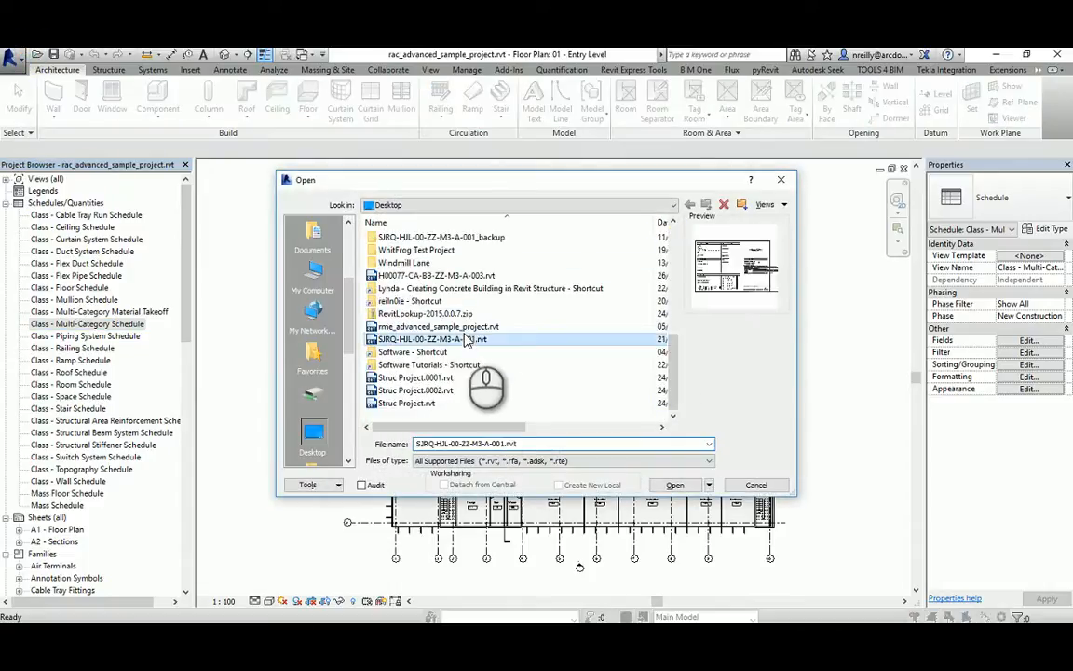
{"action": "left_click", "coordinate": [450, 327]}
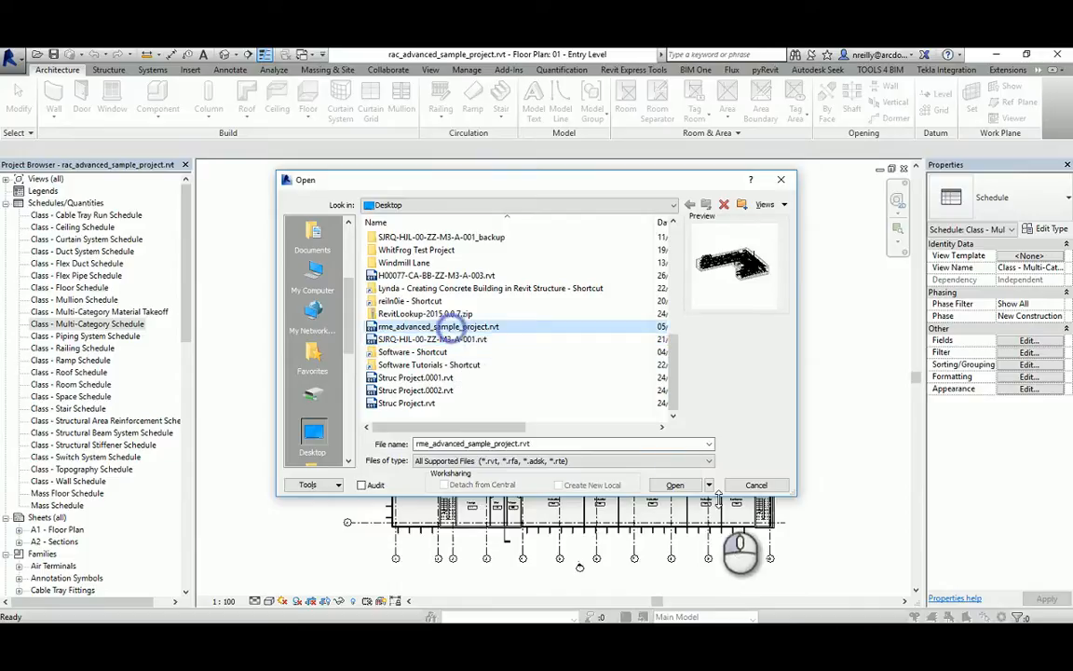
{"action": "left_click", "coordinate": [675, 485]}
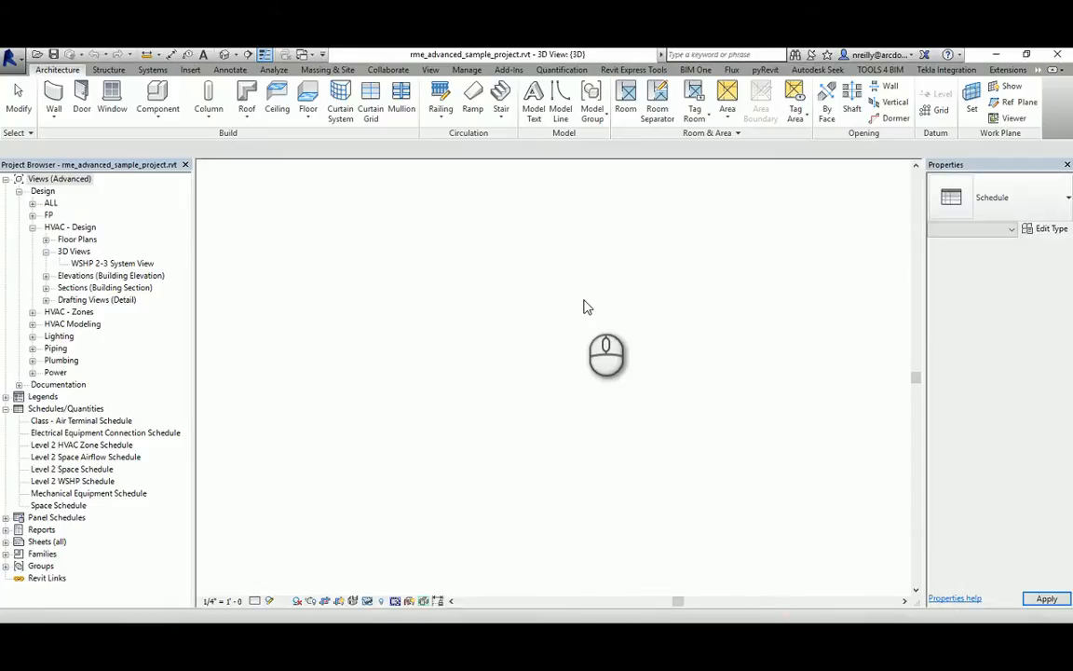
Copy the Class schedules from Cable Tray Run to Wall, without Multi-Category Material Takeoff, from rac_advanced_sample_project.rvt into rme_advanced_sample_project.rvt.
{"action": "key", "text": "ctrl+Tab"}
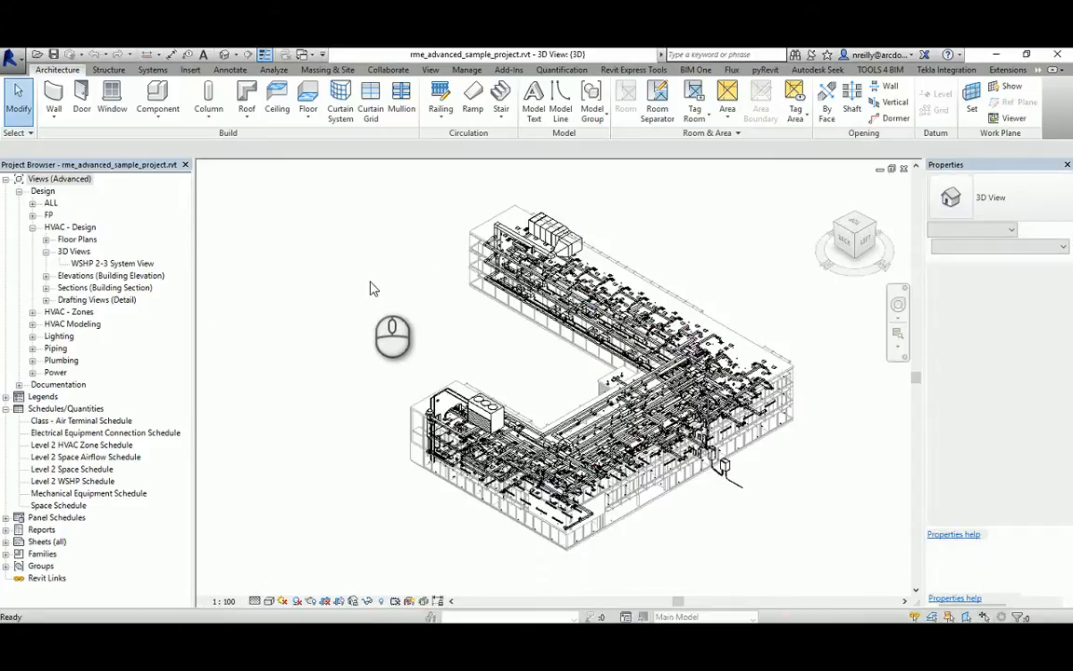
{"action": "left_click", "coordinate": [84, 215]}
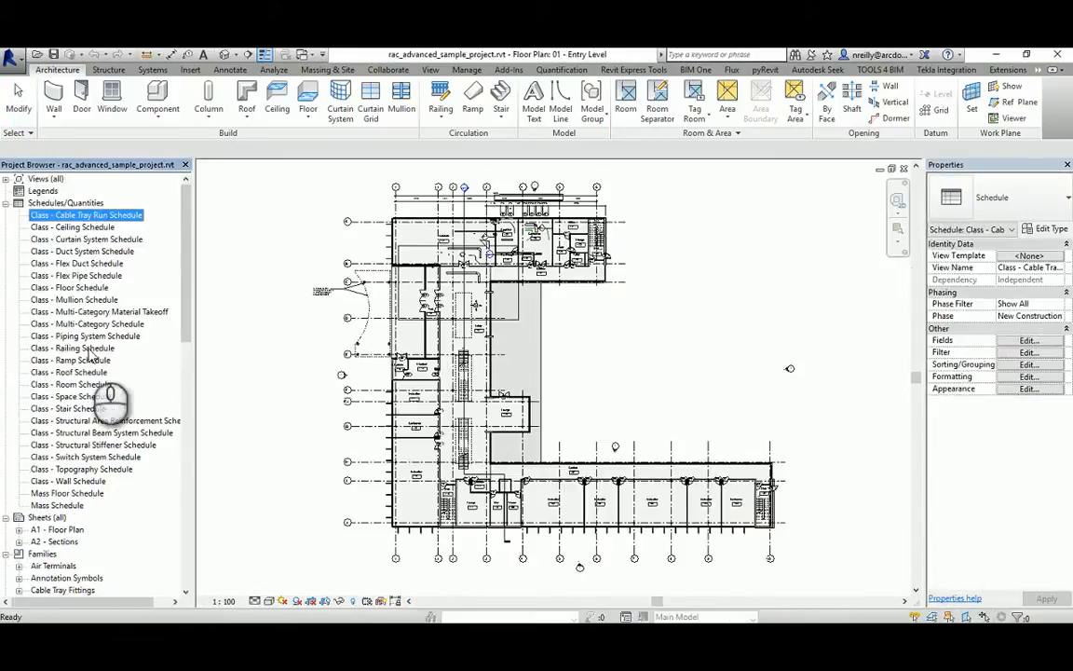
{"action": "left_click", "coordinate": [70, 483], "text": "shift"}
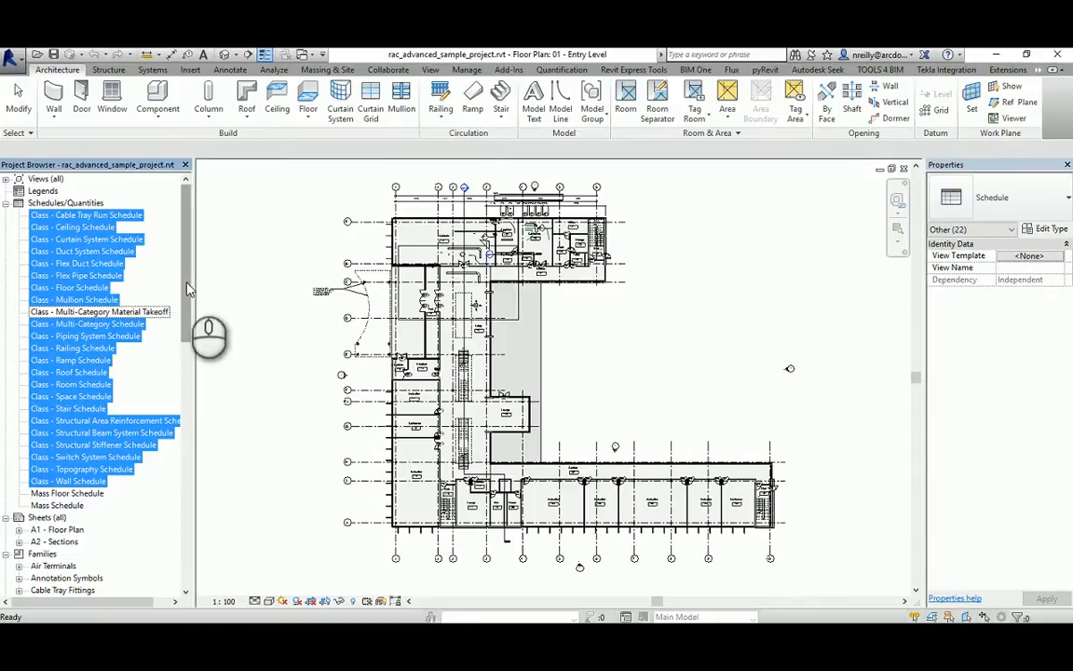
{"action": "key", "text": "ctrl+Tab"}
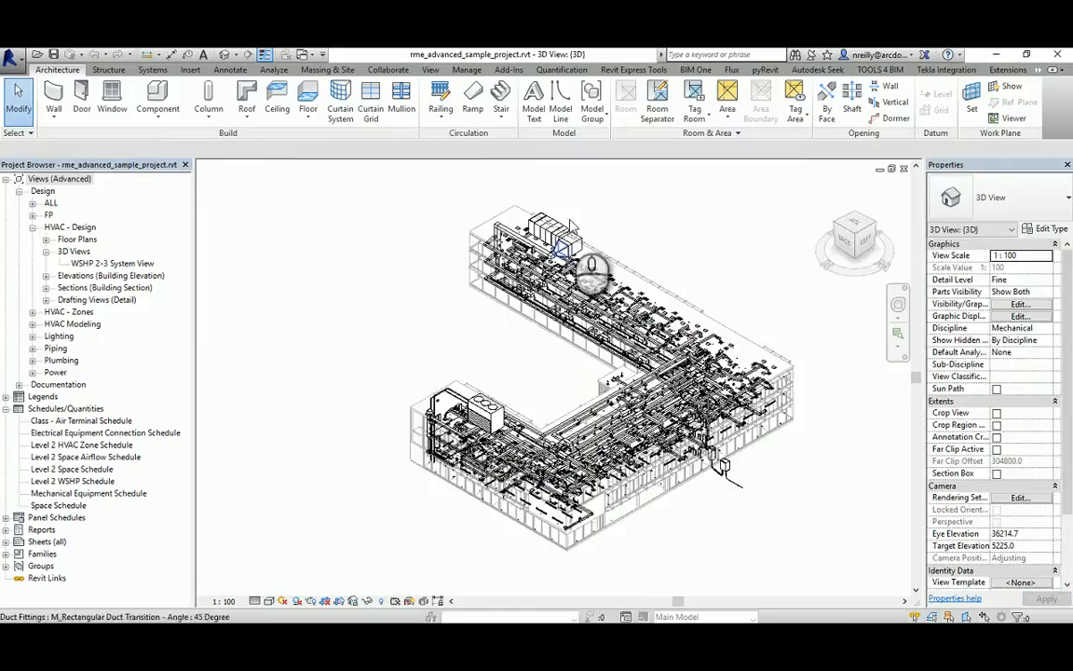
{"action": "double_click", "coordinate": [54, 421]}
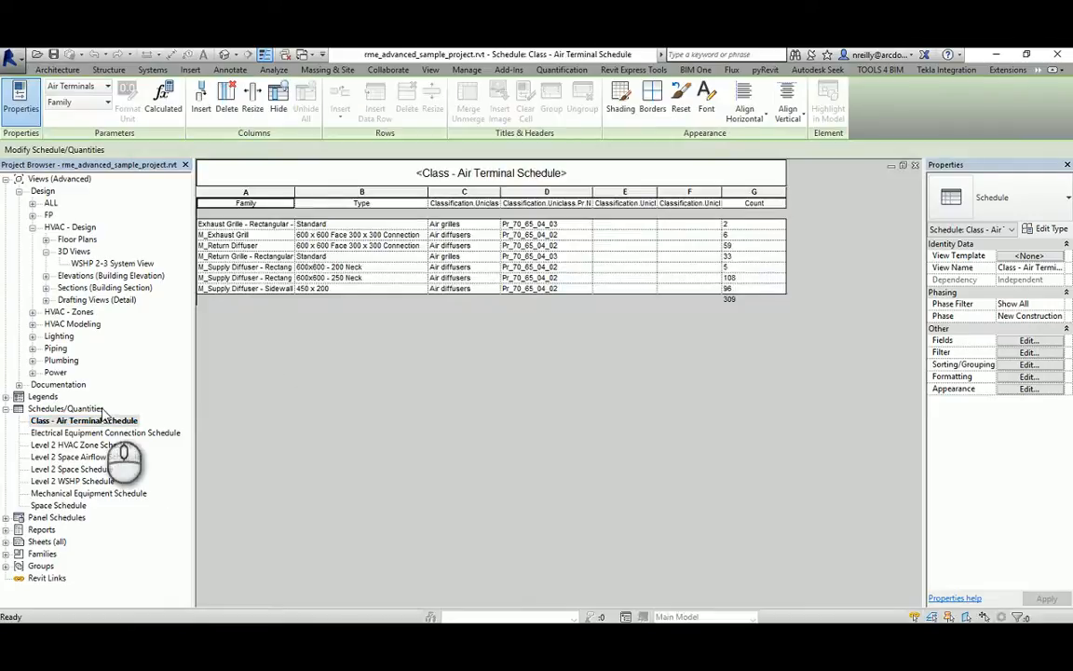
{"action": "left_click", "coordinate": [276, 325]}
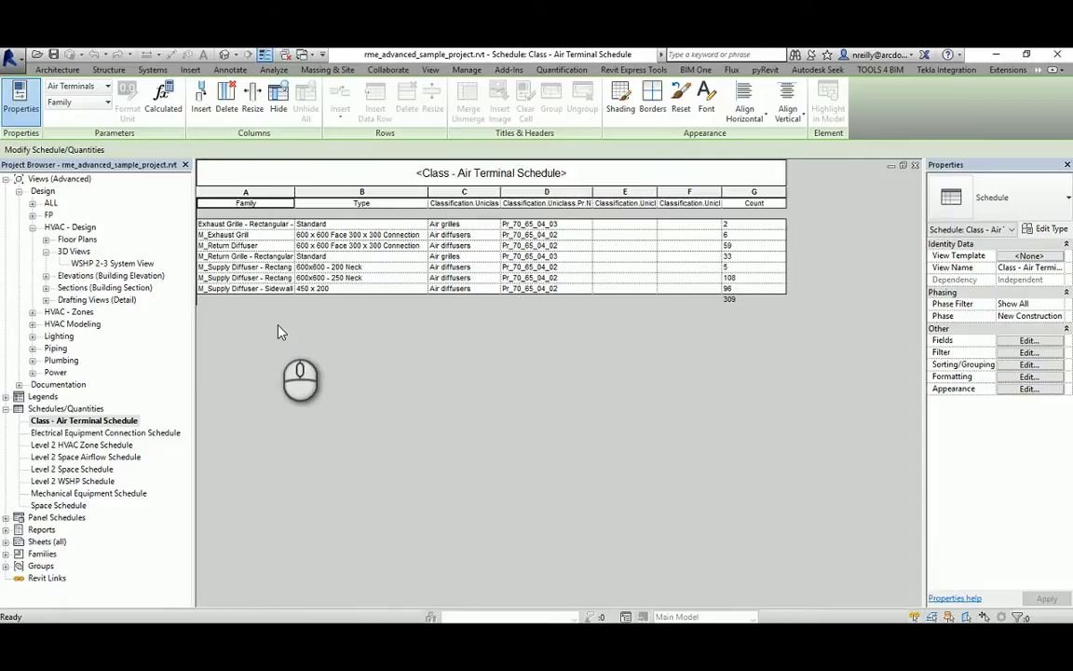
{"action": "key", "text": "ctrl+Tab"}
{"action": "left_click", "coordinate": [296, 241]}
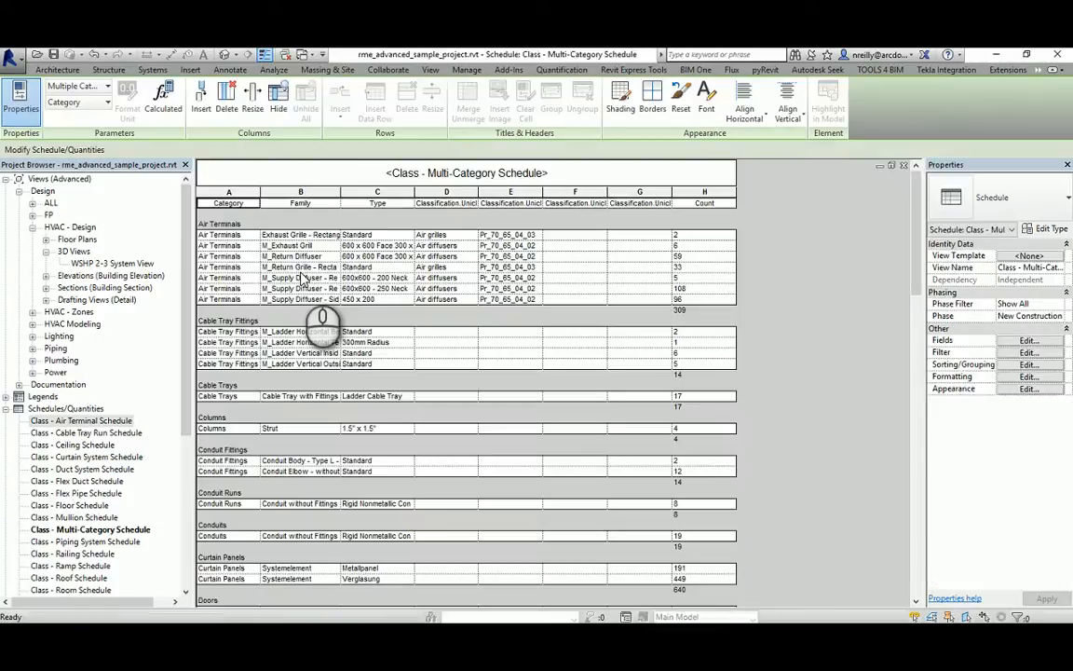
Bring up the Class - Multi-Category Schedule and examine its classification columns from Air Terminals to Structural Columns, including the Cable Tray Fittings rows.
{"action": "left_click_drag", "start_coordinate": [183, 229], "coordinate": [219, 343]}
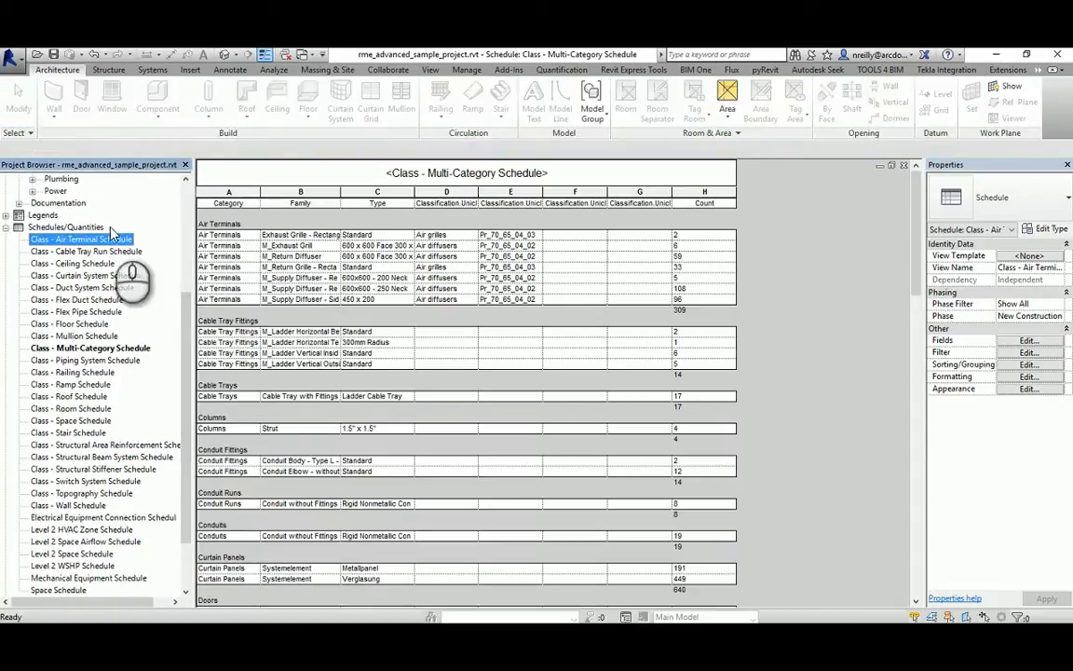
{"action": "double_click", "coordinate": [119, 348]}
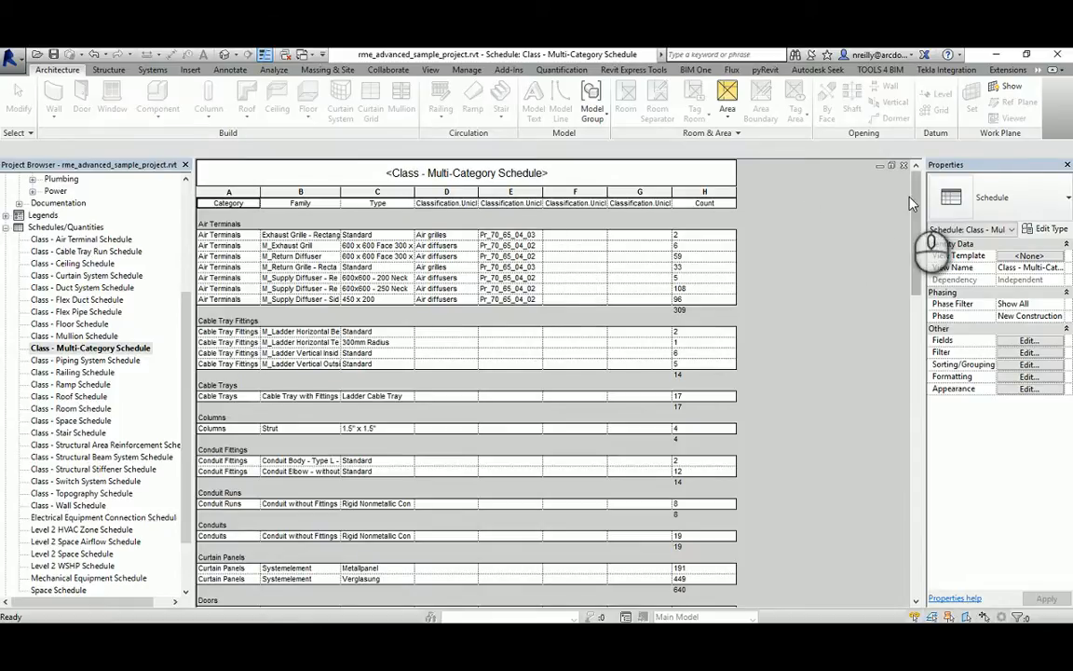
{"action": "left_click_drag", "start_coordinate": [913, 203], "coordinate": [825, 241]}
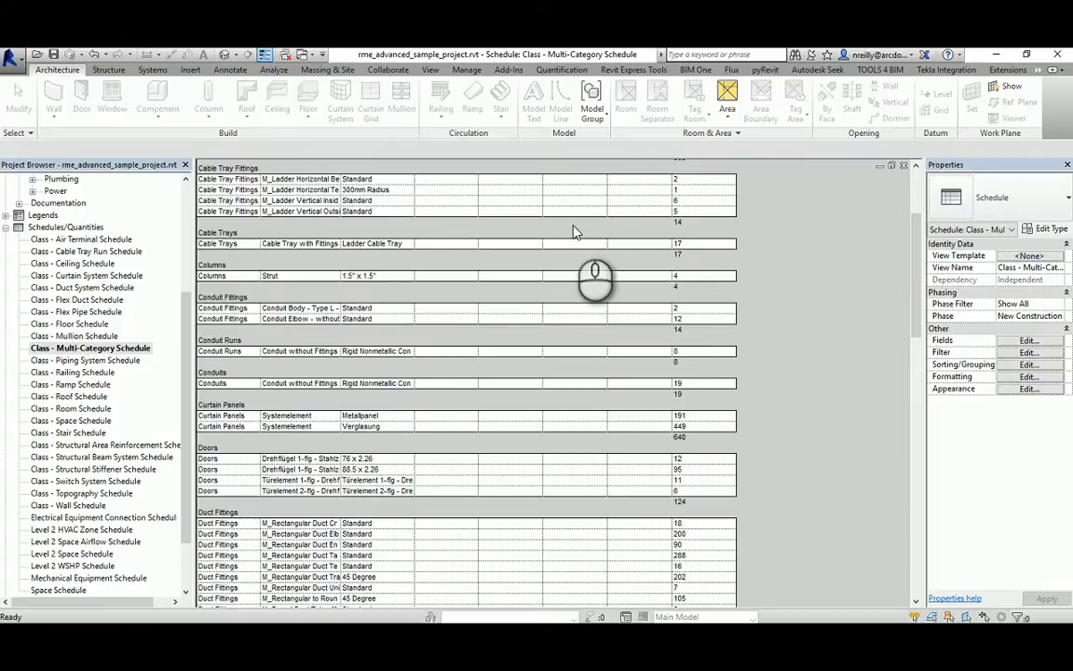
{"action": "left_click_drag", "start_coordinate": [916, 276], "coordinate": [923, 194]}
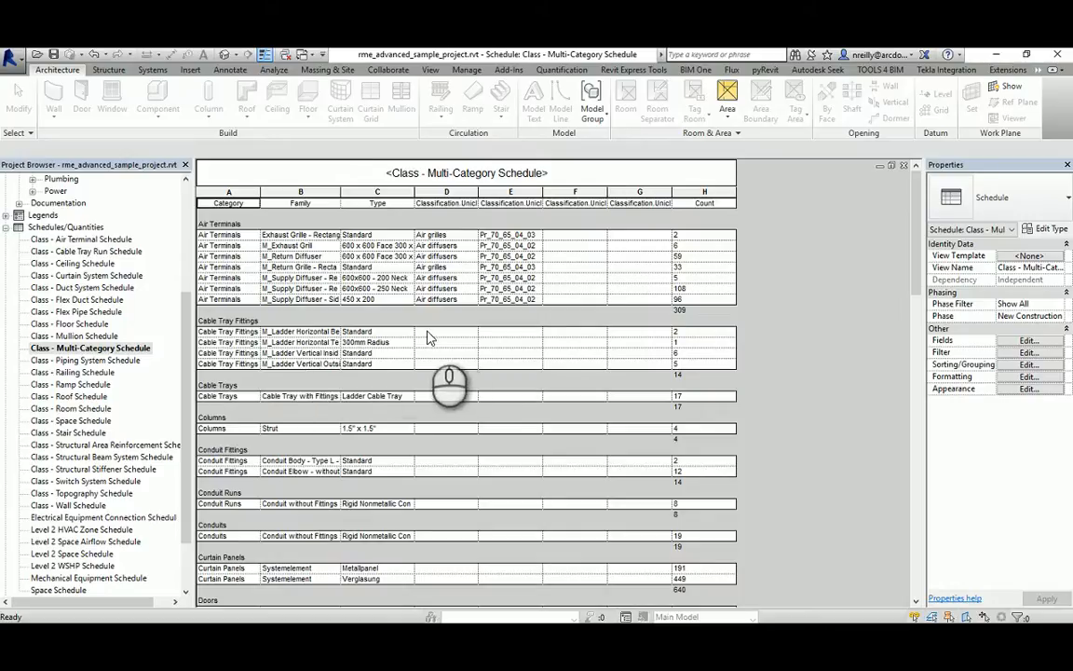
{"action": "left_click_drag", "start_coordinate": [431, 333], "coordinate": [632, 373]}
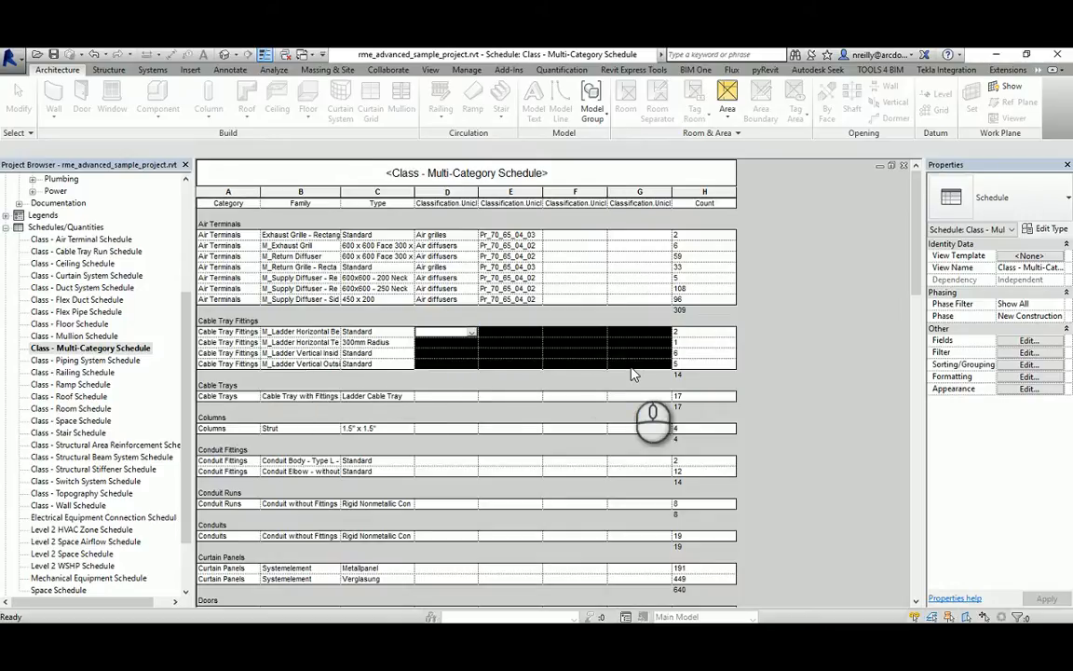
{"action": "left_click_drag", "start_coordinate": [918, 240], "coordinate": [901, 444]}
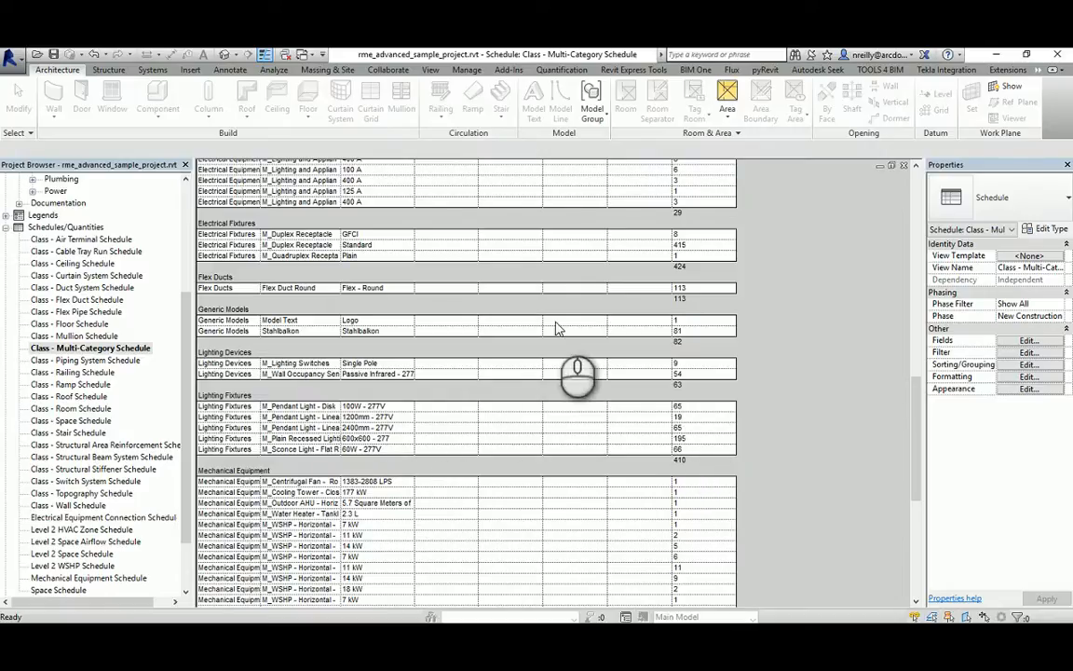
{"action": "left_click_drag", "start_coordinate": [913, 414], "coordinate": [916, 536]}
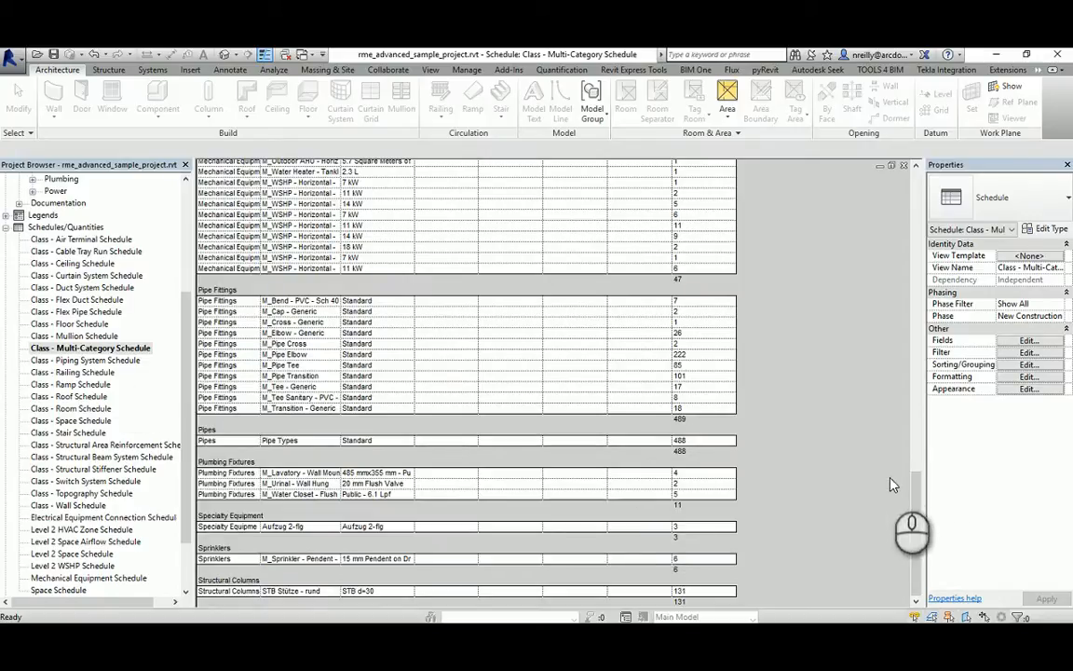
{"action": "left_click_drag", "start_coordinate": [918, 483], "coordinate": [915, 279]}
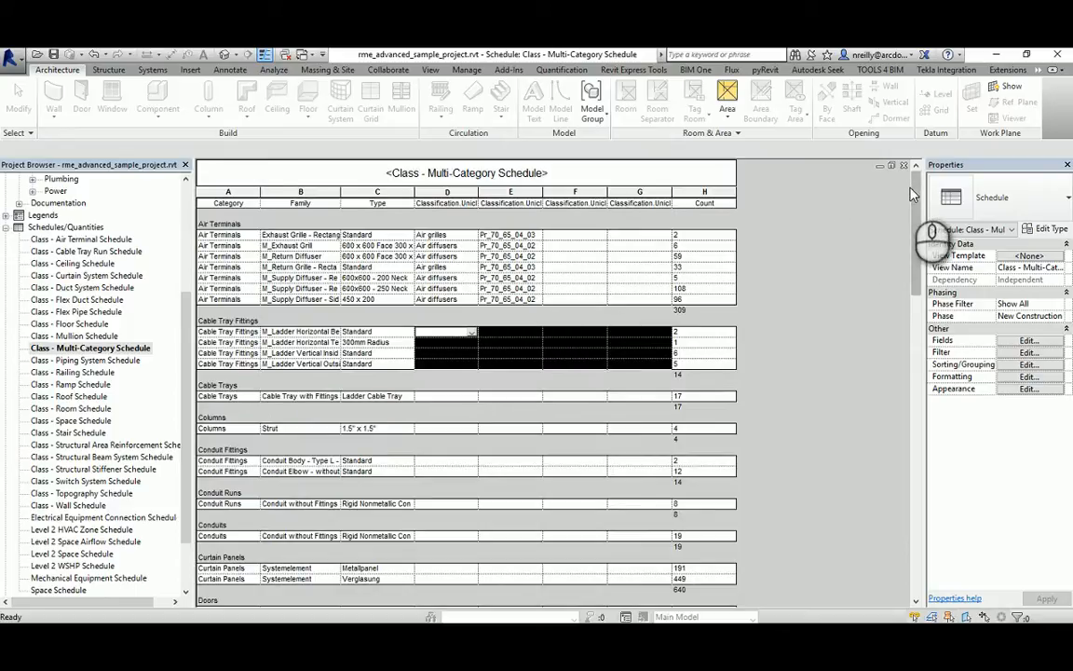
Select the M_Pendant Light Disk 100W - 277V and Linear 1200mm - 277V rows and start Assign Classification in the Classification Manager.
{"action": "left_click_drag", "start_coordinate": [913, 194], "coordinate": [911, 355]}
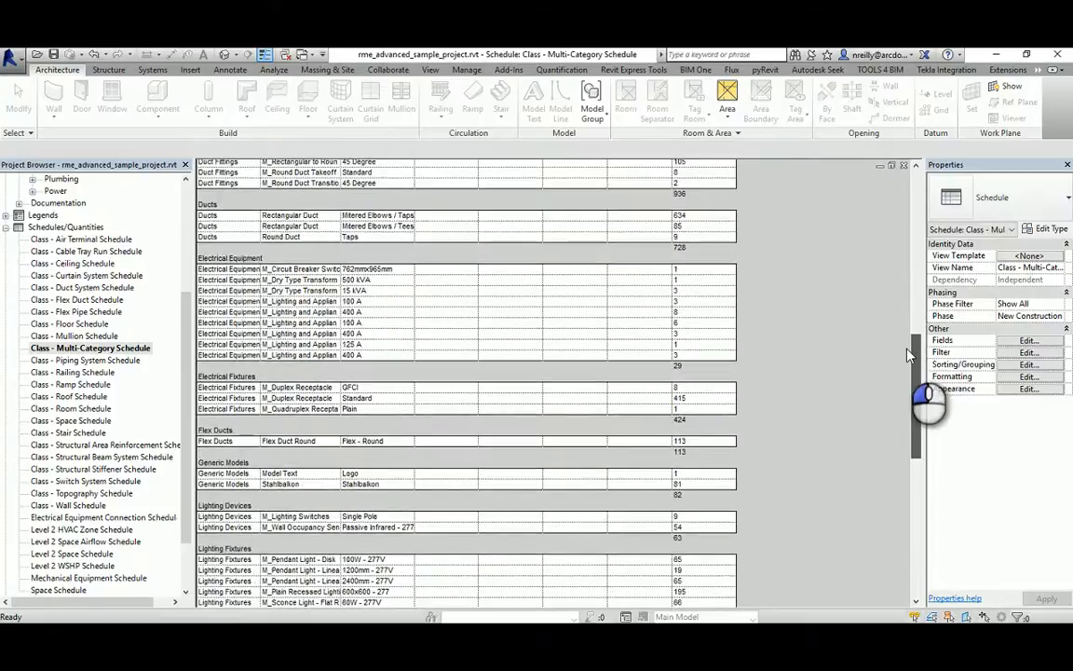
{"action": "scroll", "coordinate": [743, 349], "scroll_direction": "up", "scroll_amount": 5}
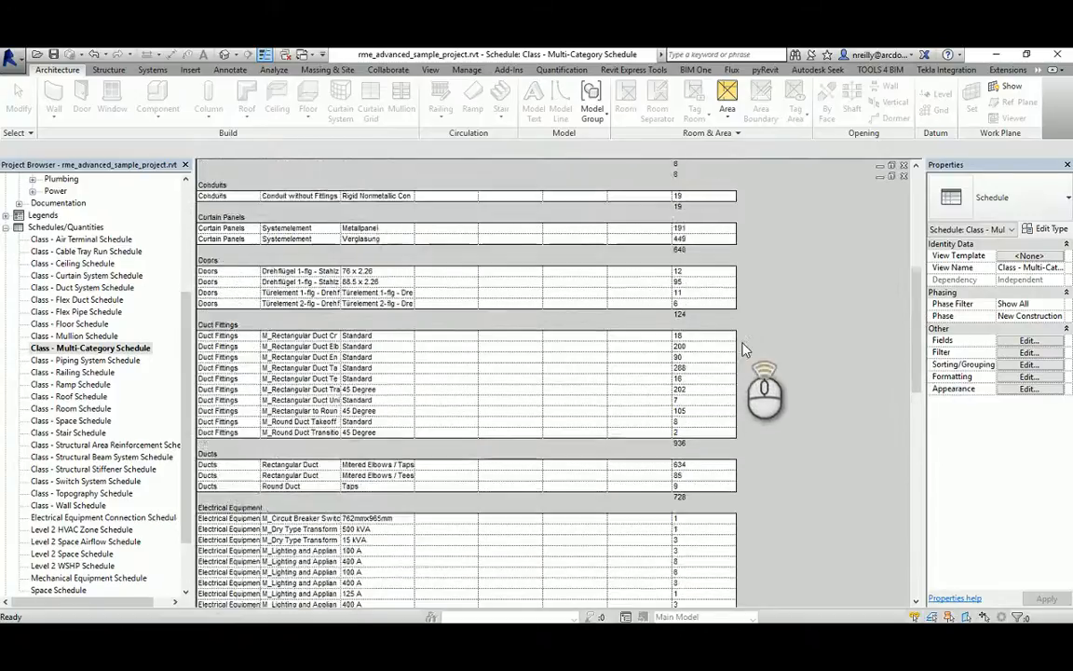
{"action": "scroll", "coordinate": [750, 347], "scroll_direction": "down", "scroll_amount": 8}
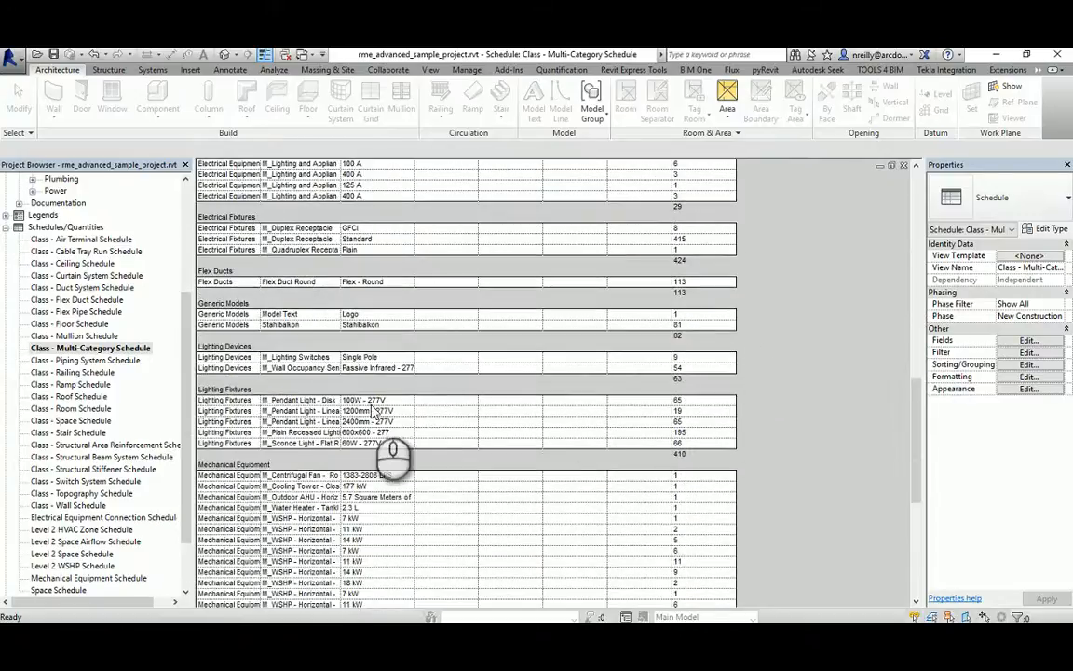
{"action": "left_click_drag", "start_coordinate": [300, 400], "coordinate": [601, 411]}
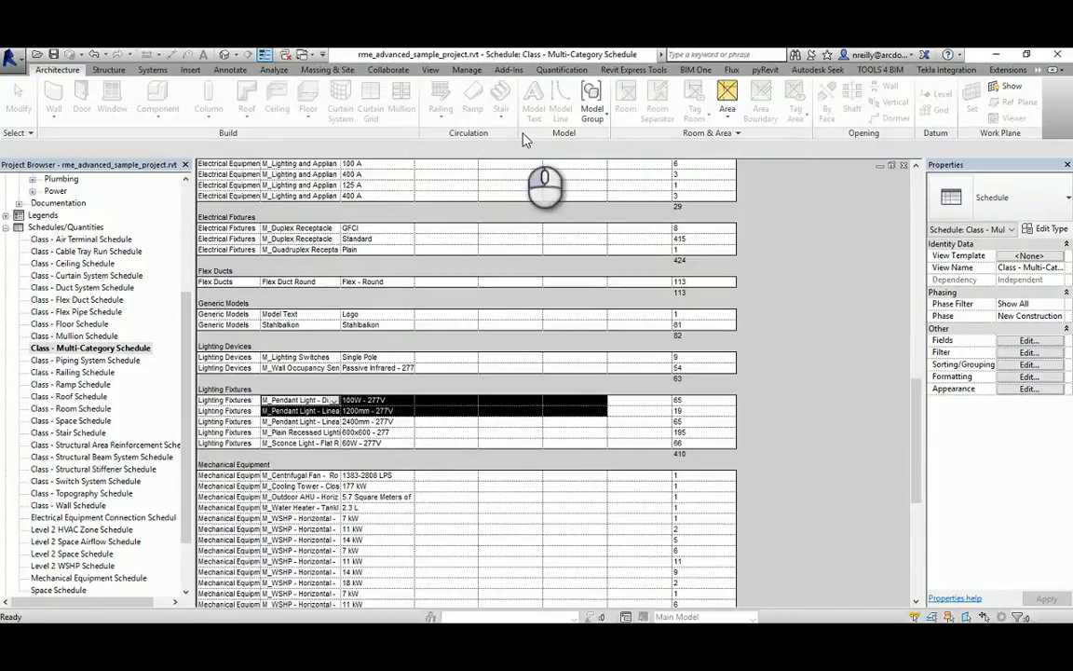
{"action": "left_click", "coordinate": [509, 70]}
{"action": "left_click", "coordinate": [433, 133]}
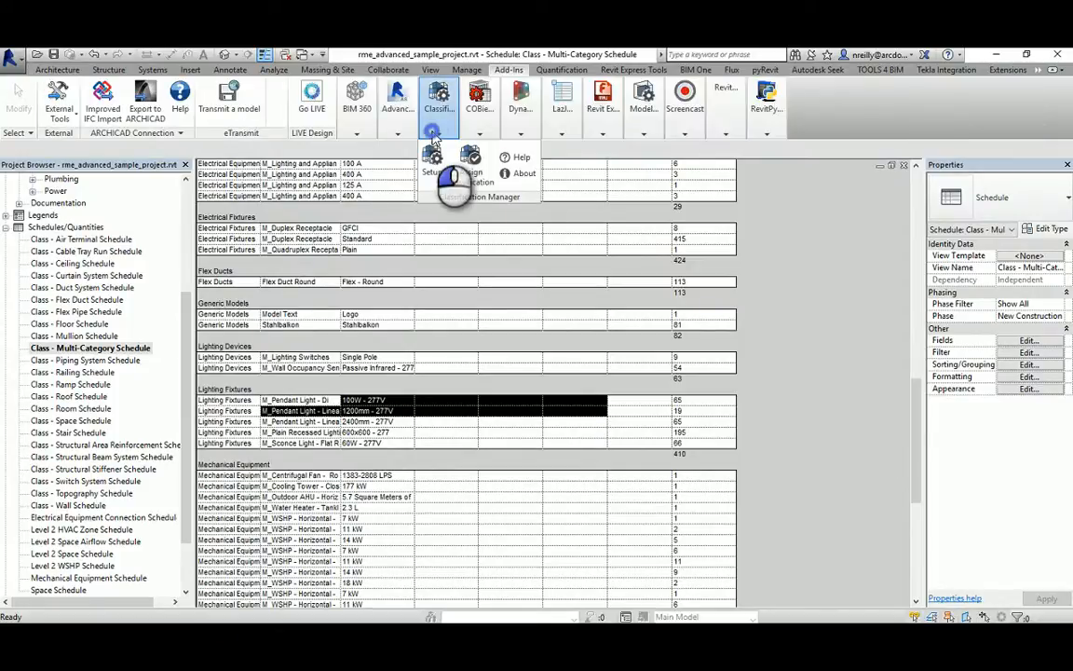
{"action": "left_click", "coordinate": [471, 164]}
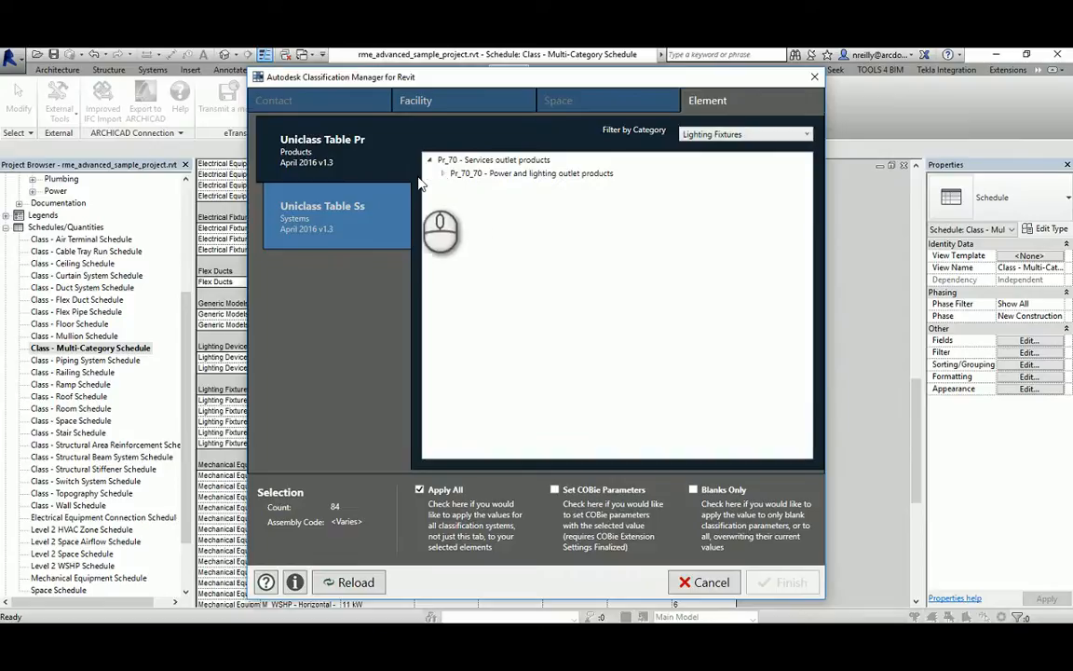
Assign Uniclass product Pr_70_70_48_86 - Suspended luminaires to the two selected pendant light types with Apply All enabled.
{"action": "left_click", "coordinate": [443, 174]}
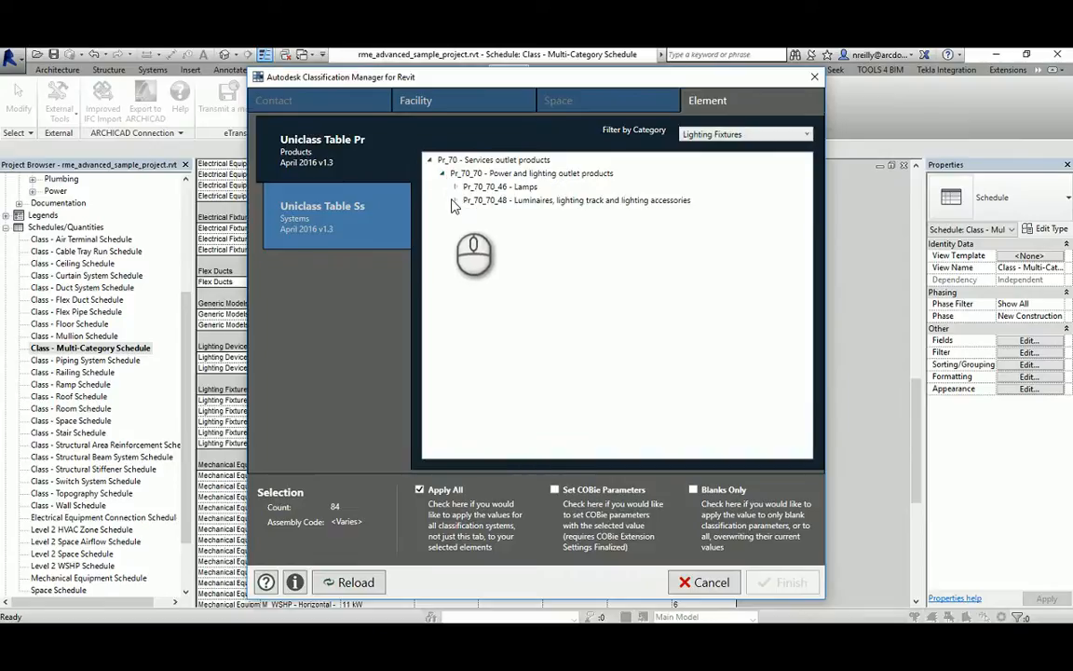
{"action": "left_click", "coordinate": [454, 202]}
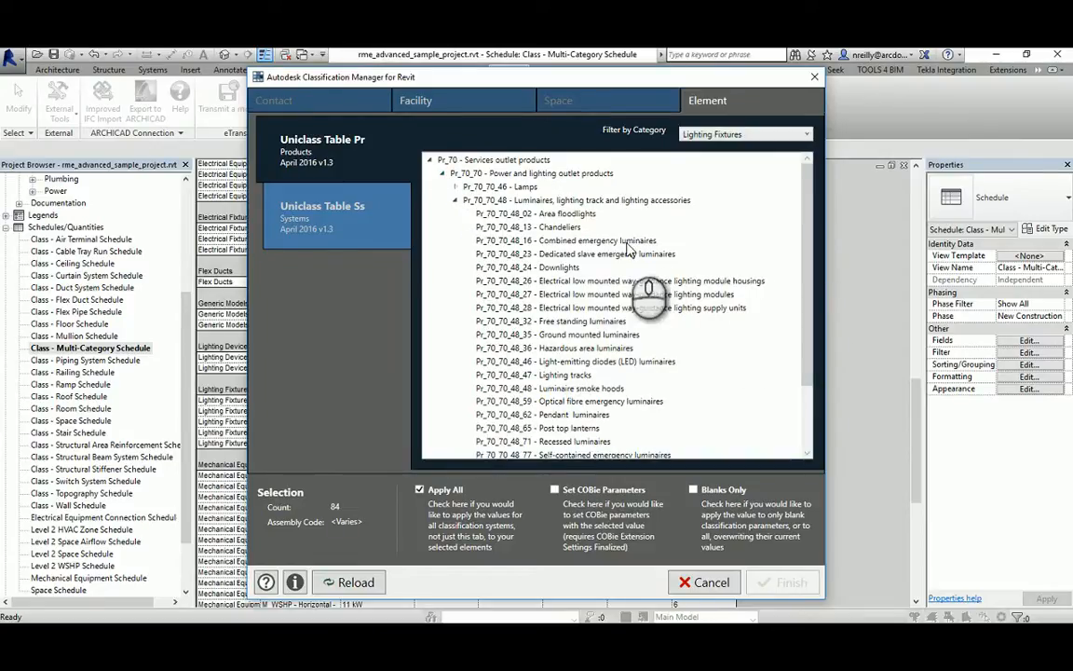
{"action": "left_click_drag", "start_coordinate": [807, 190], "coordinate": [807, 264]}
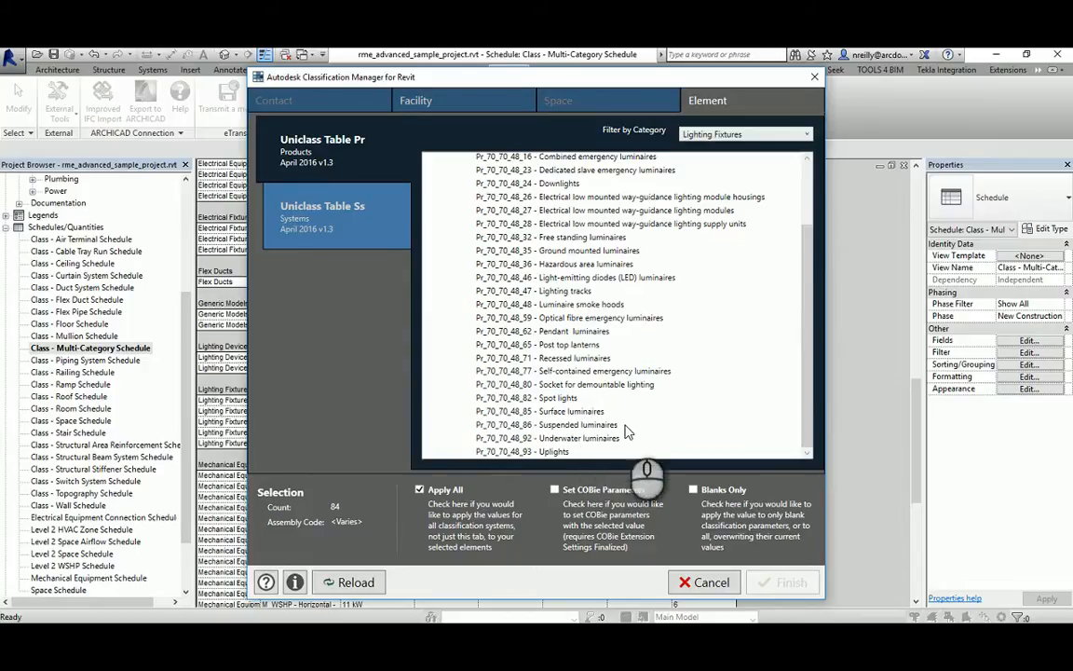
{"action": "left_click", "coordinate": [551, 424]}
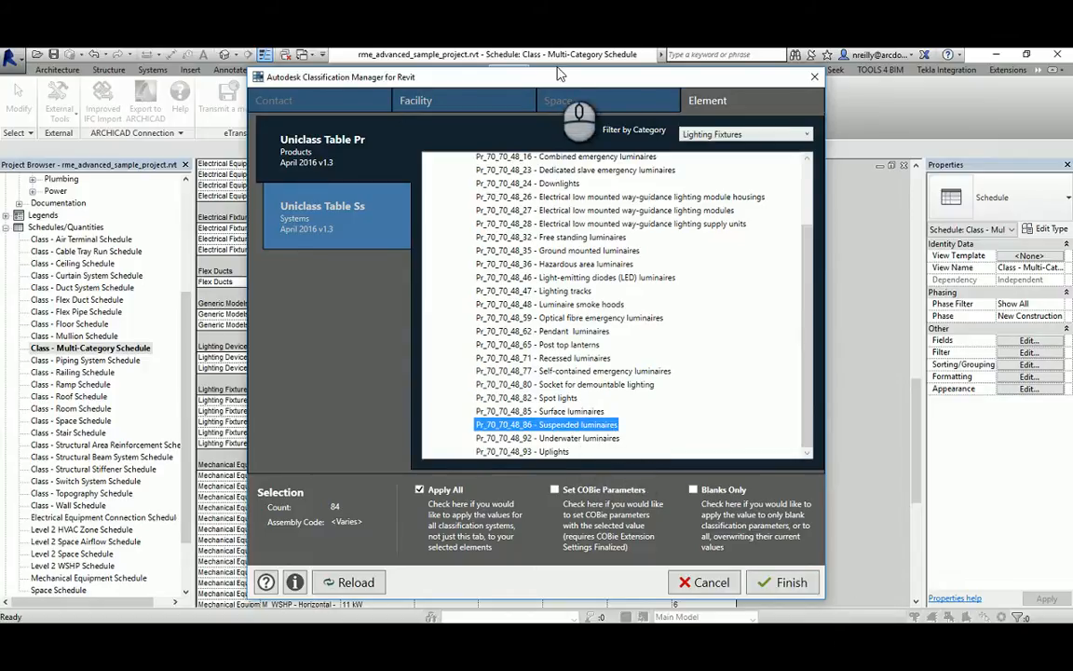
{"action": "left_click_drag", "start_coordinate": [560, 75], "coordinate": [615, 84]}
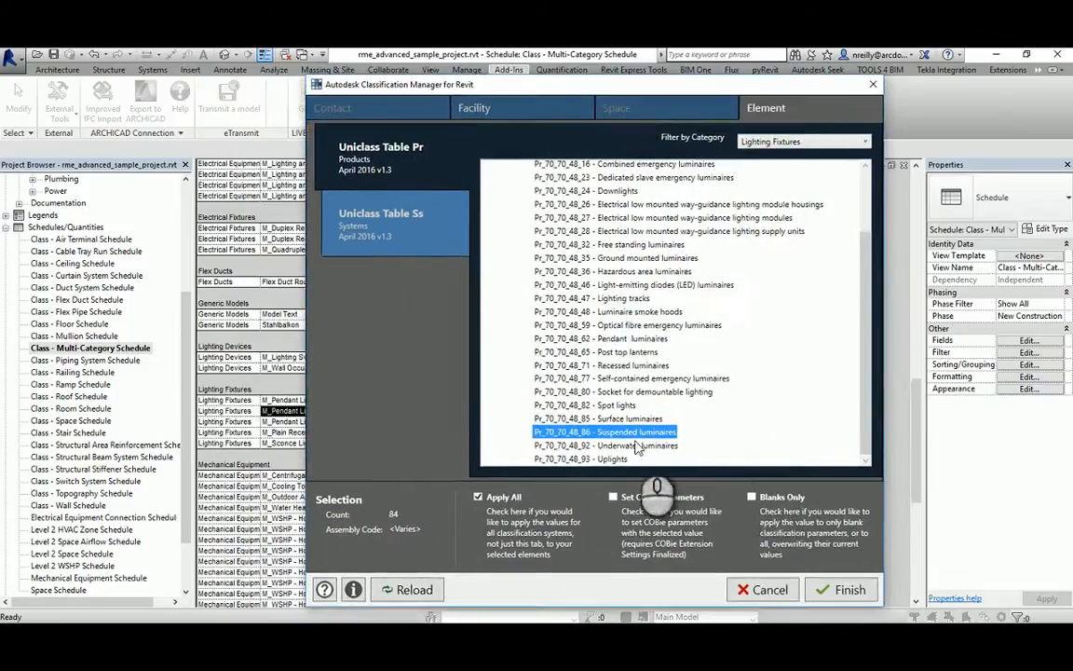
{"action": "left_click", "coordinate": [843, 589]}
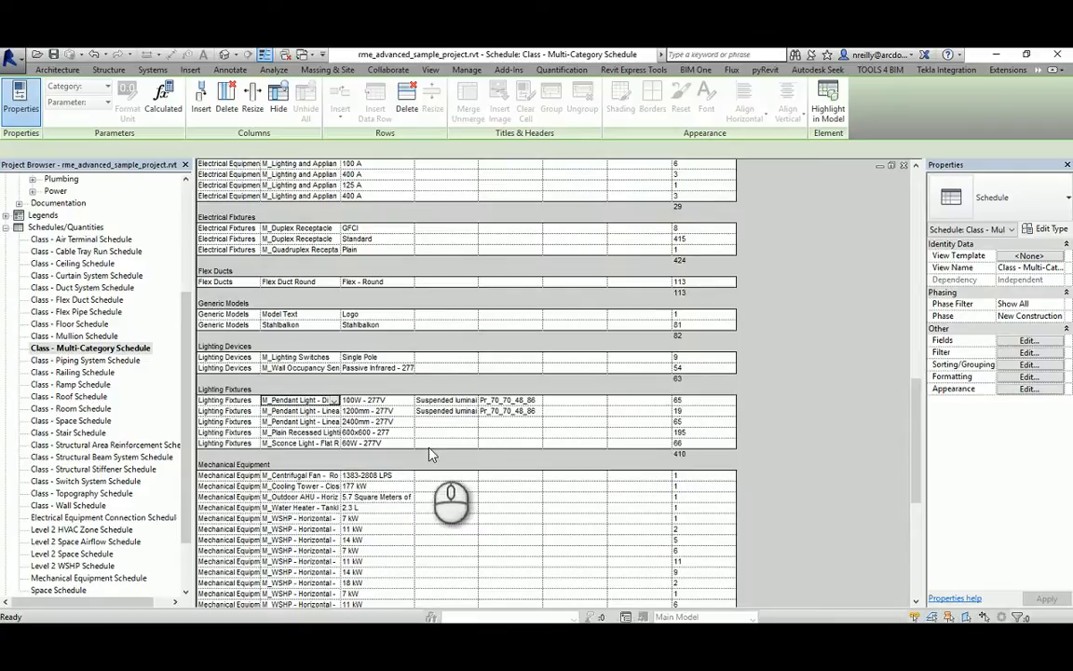
{"action": "left_click_drag", "start_coordinate": [914, 384], "coordinate": [914, 387]}
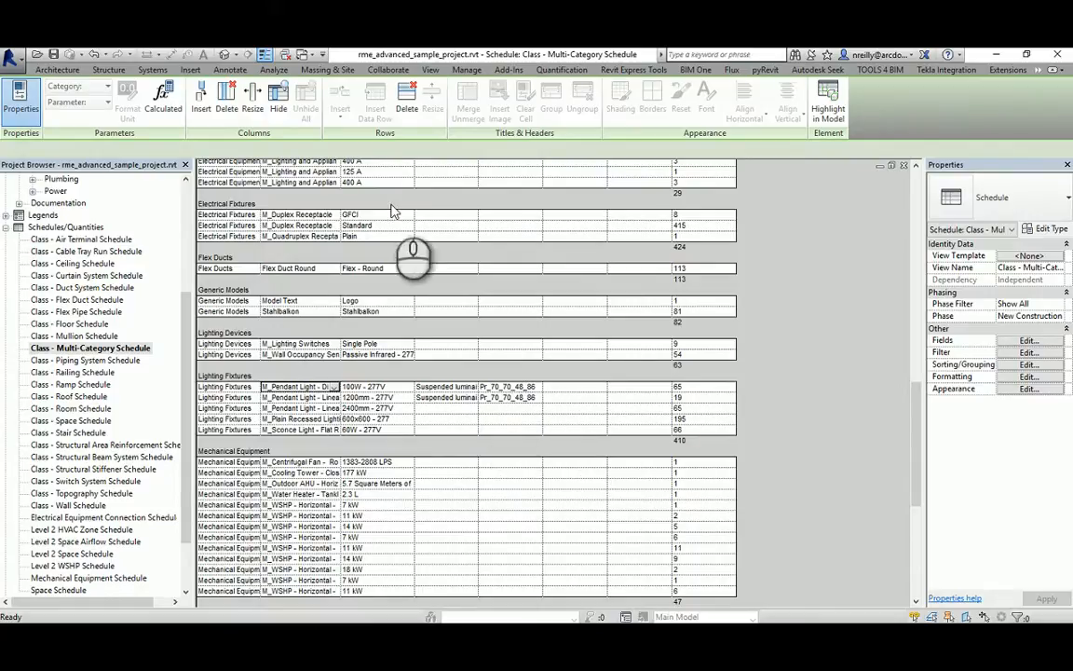
{"action": "left_click_drag", "start_coordinate": [445, 410], "coordinate": [621, 440]}
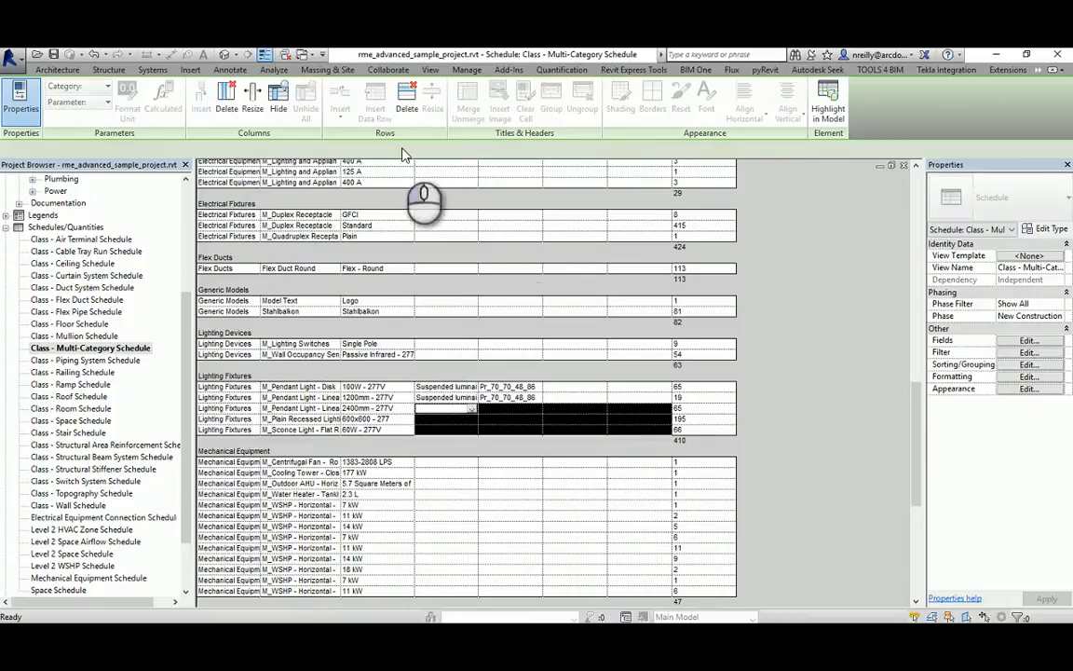
{"action": "left_click", "coordinate": [510, 72]}
{"action": "left_click", "coordinate": [438, 104]}
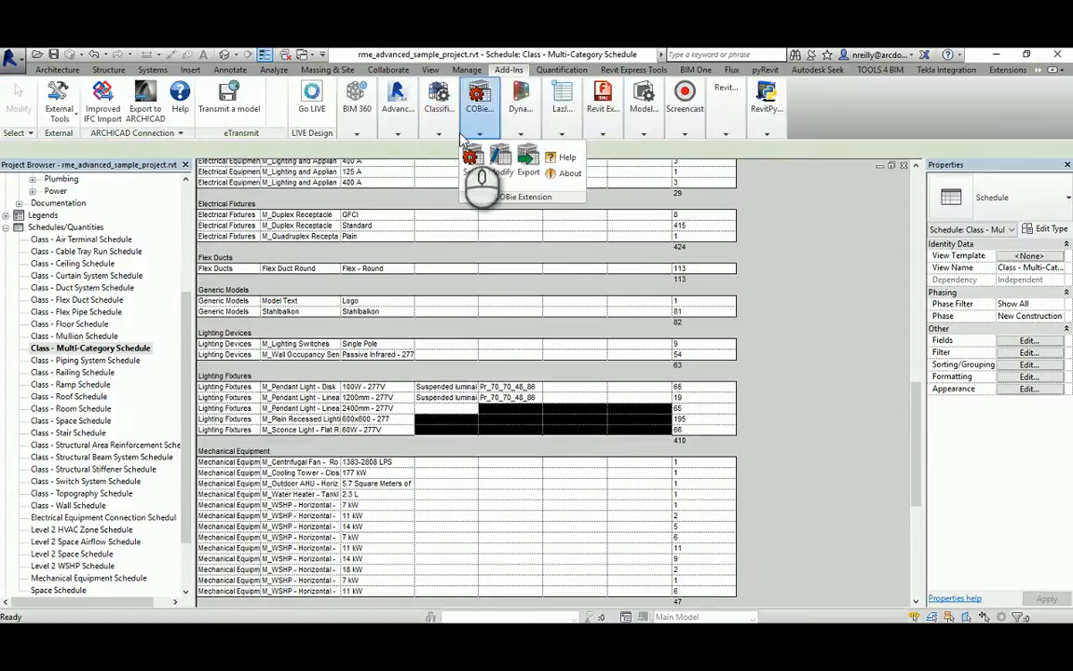
{"action": "left_click", "coordinate": [470, 173]}
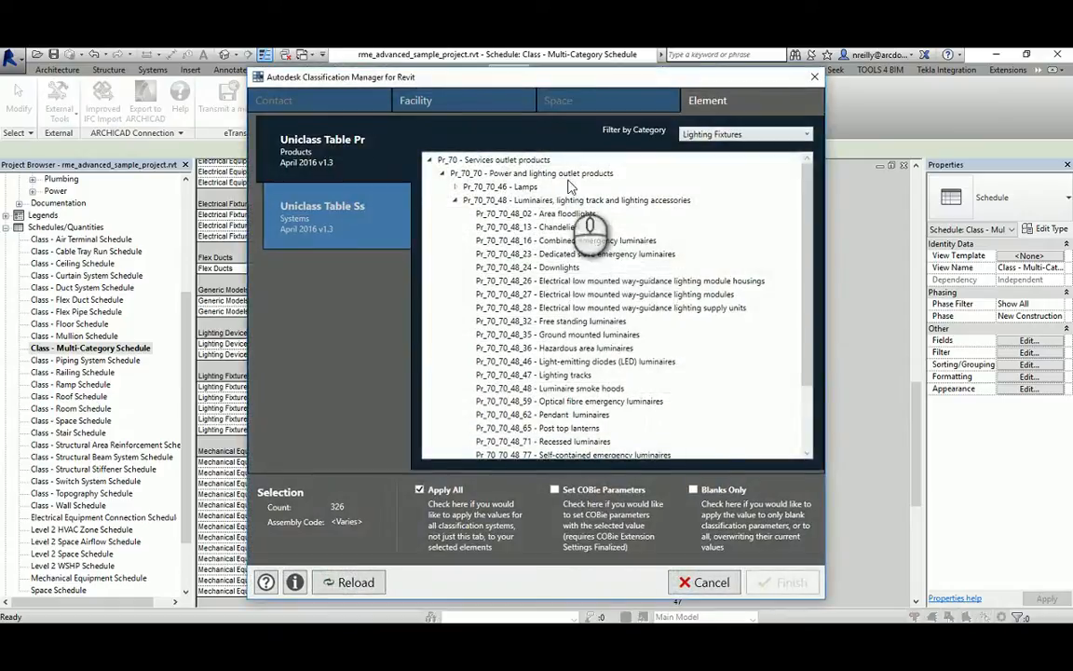
{"action": "left_click", "coordinate": [707, 582]}
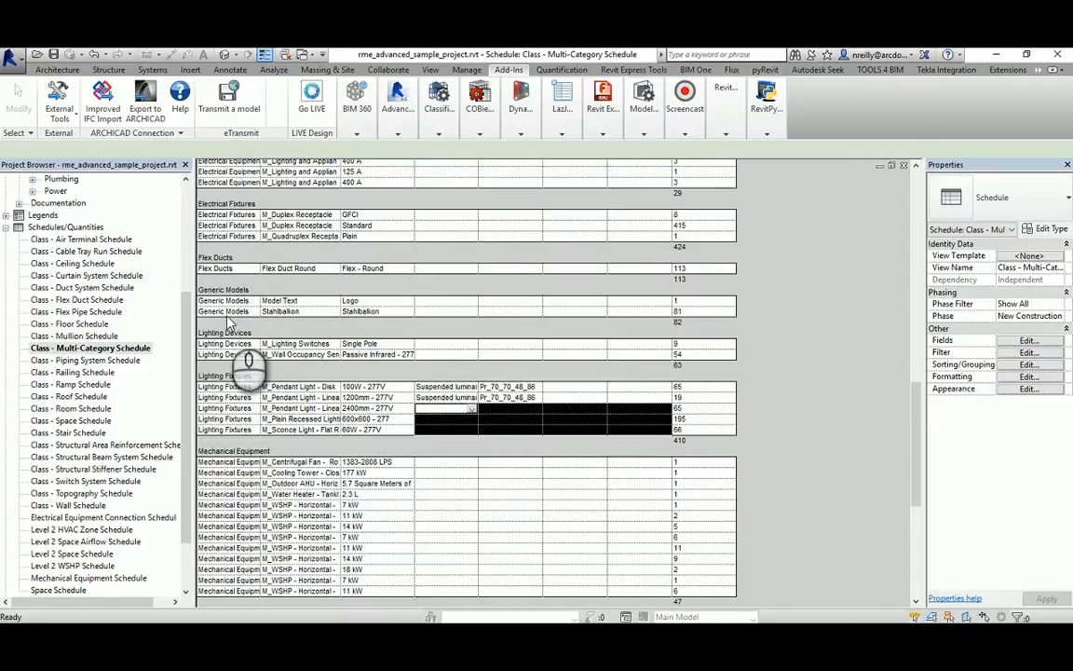
{"action": "left_click", "coordinate": [104, 334]}
{"action": "left_click", "coordinate": [73, 265]}
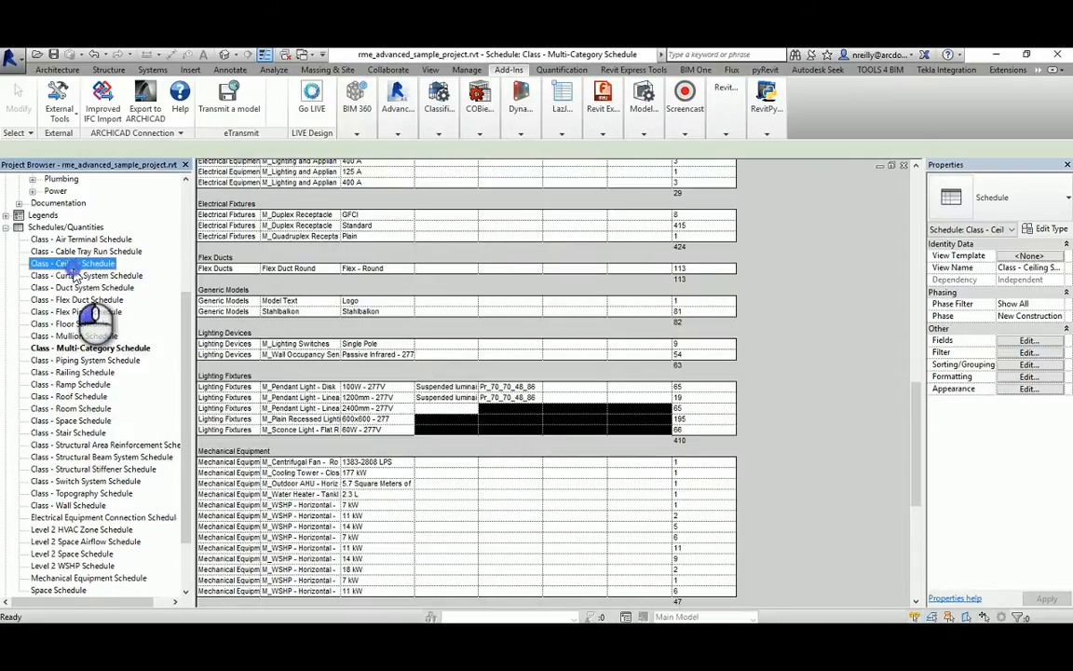
{"action": "left_click", "coordinate": [807, 335]}
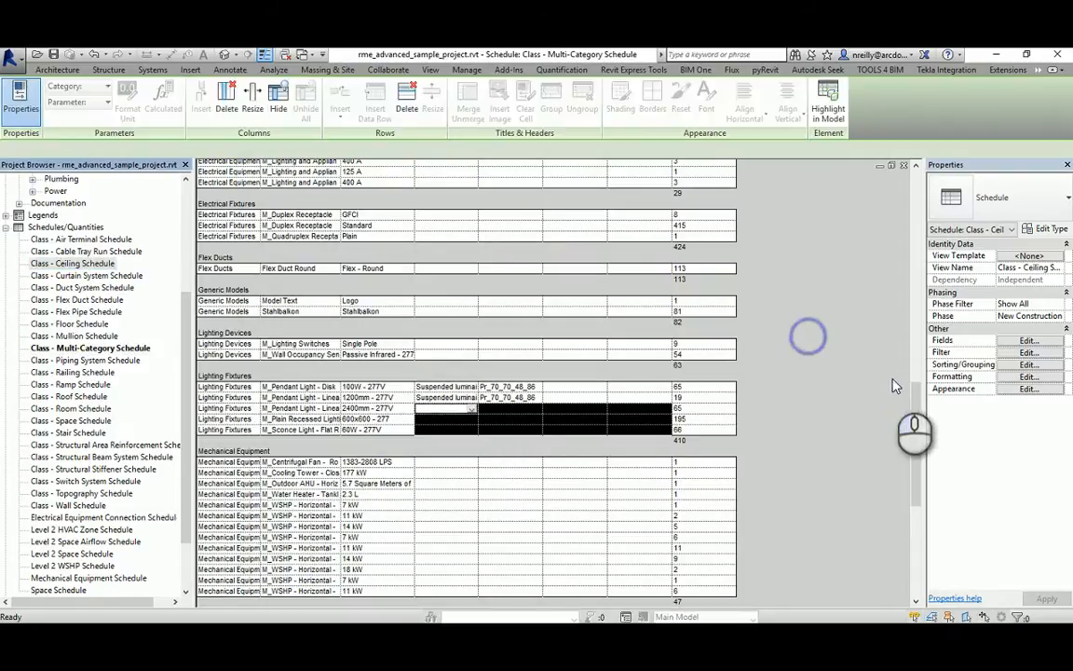
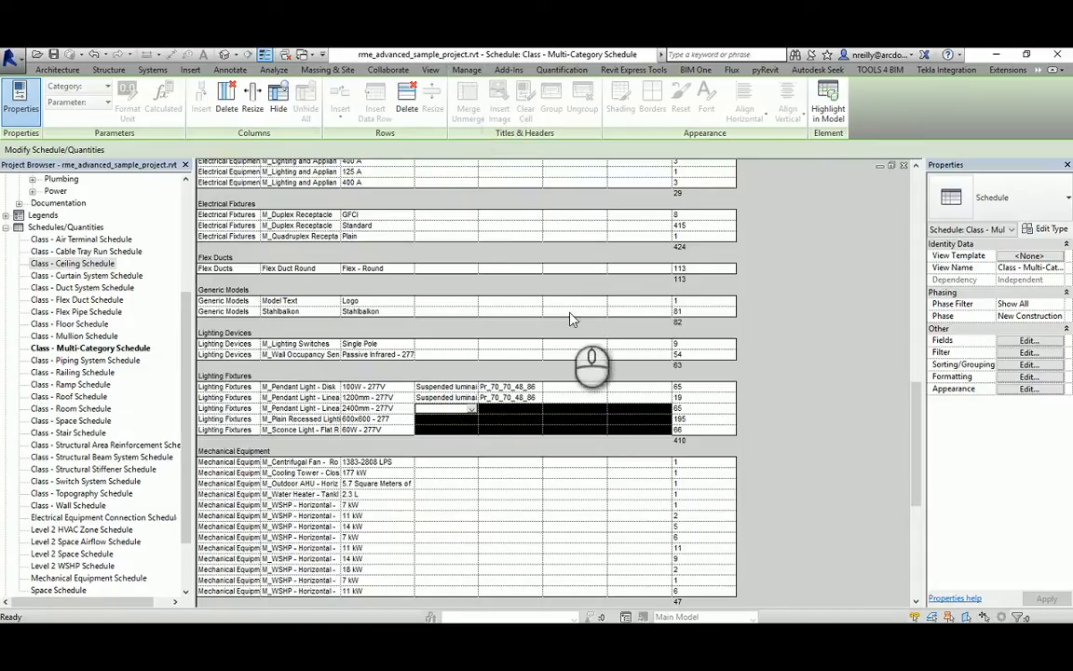
Examine the category assignments and type/instance setting of the Classification.Uniclass.Pr.Description project parameter, leaving it unmodified.
{"action": "left_click", "coordinate": [468, 72]}
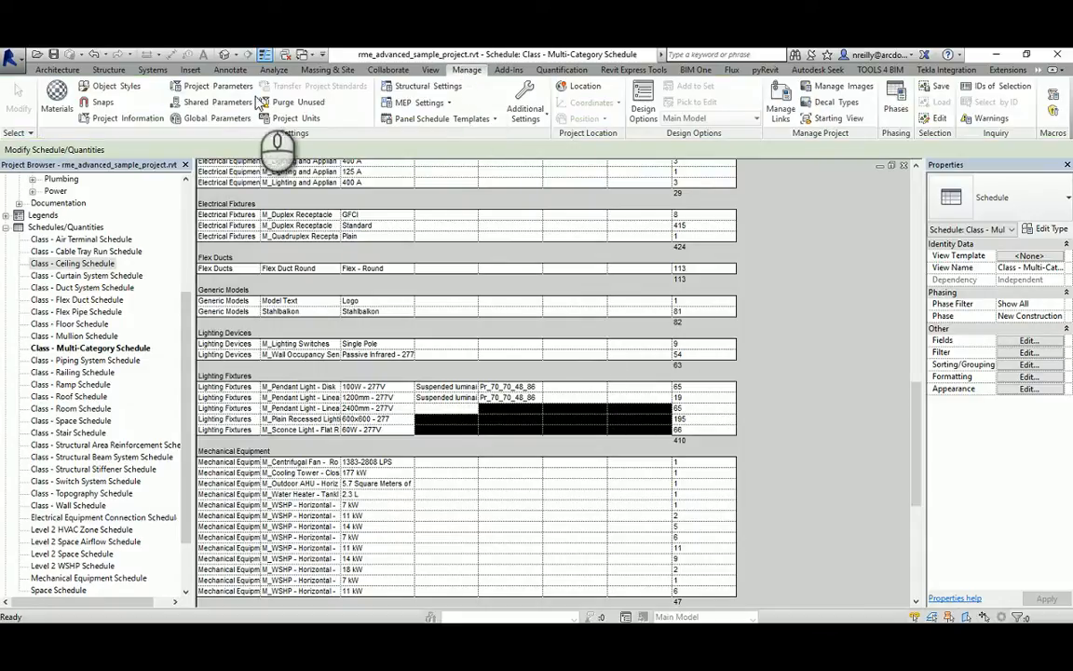
{"action": "left_click", "coordinate": [209, 87]}
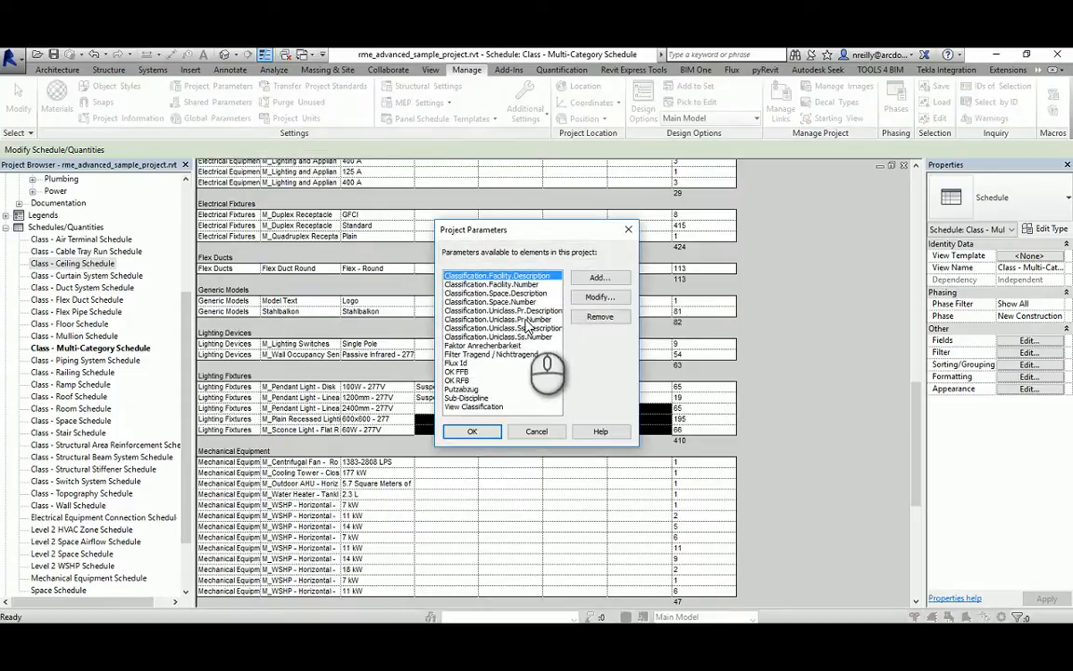
{"action": "left_click", "coordinate": [510, 310]}
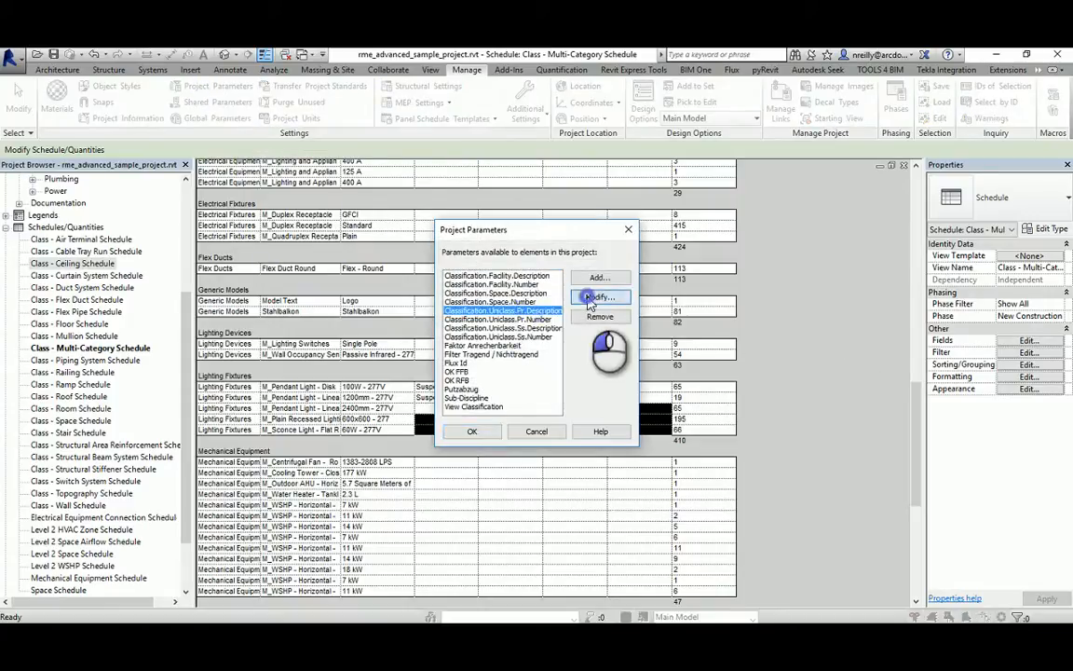
{"action": "left_click", "coordinate": [589, 301]}
{"action": "left_click_drag", "start_coordinate": [762, 247], "coordinate": [764, 396]}
{"action": "left_click", "coordinate": [717, 314]}
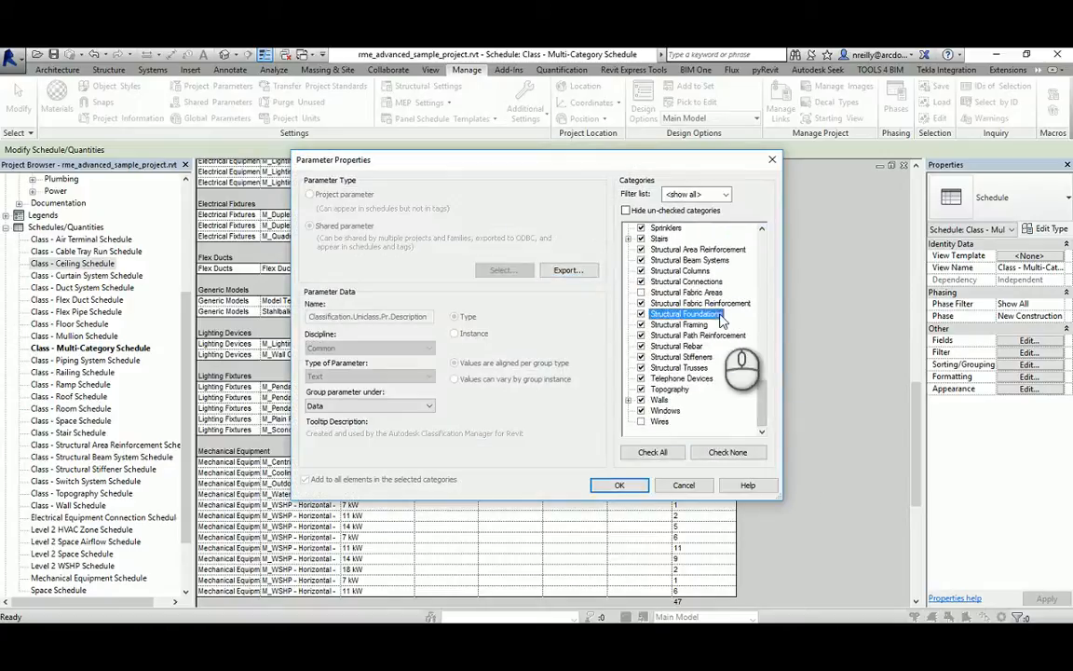
{"action": "scroll", "coordinate": [720, 322], "scroll_direction": "up", "scroll_amount": 7}
{"action": "left_click", "coordinate": [673, 239]}
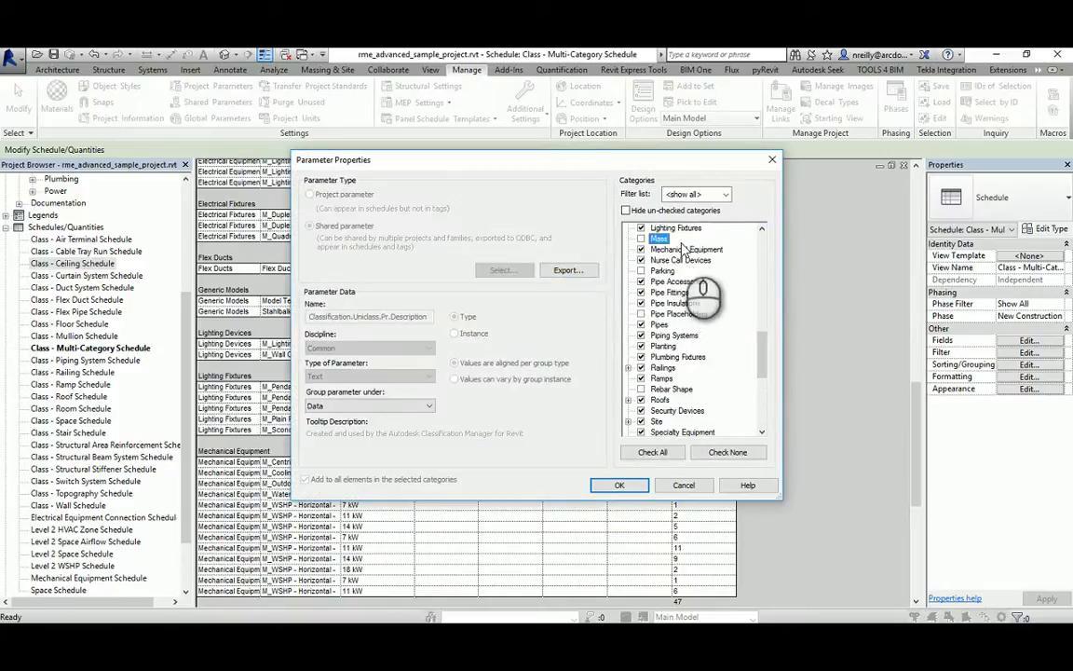
{"action": "scroll", "coordinate": [757, 307], "scroll_direction": "up", "scroll_amount": 3}
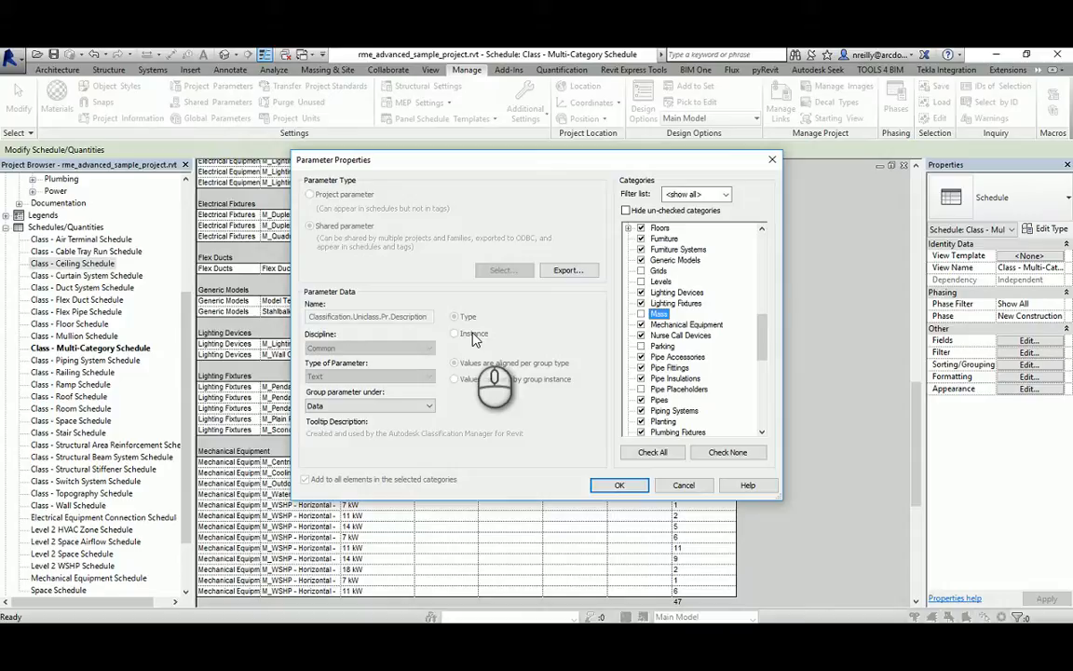
{"action": "left_click", "coordinate": [683, 486]}
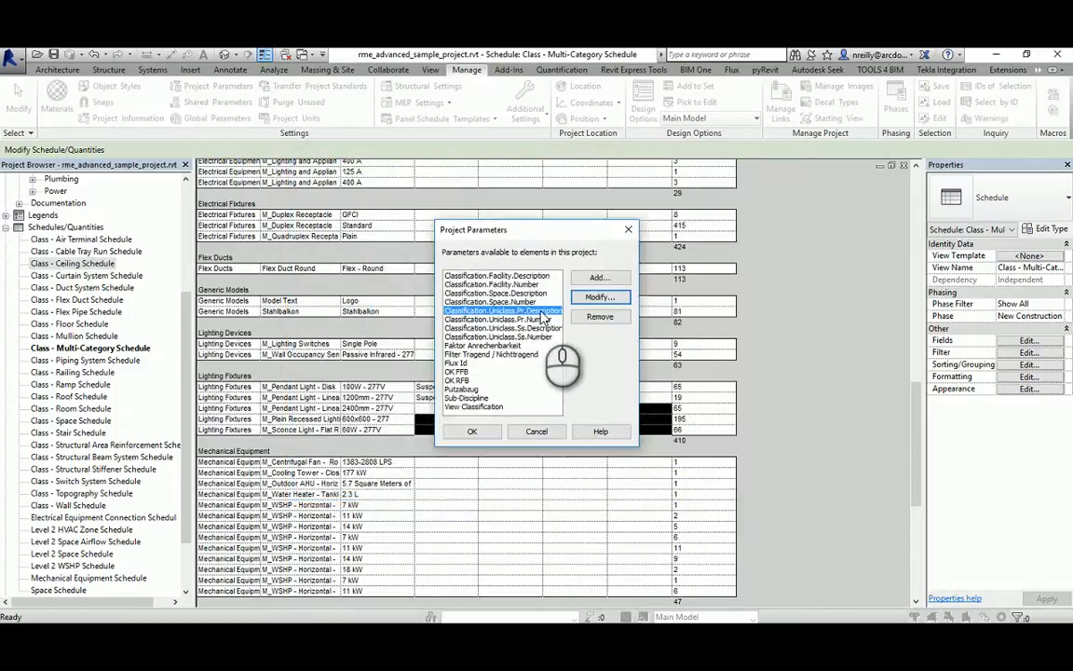
Start a new shared project parameter using Material.Classification.Uniclass.Pr.Description from the Materials Classification parameter group.
{"action": "left_click", "coordinate": [600, 280]}
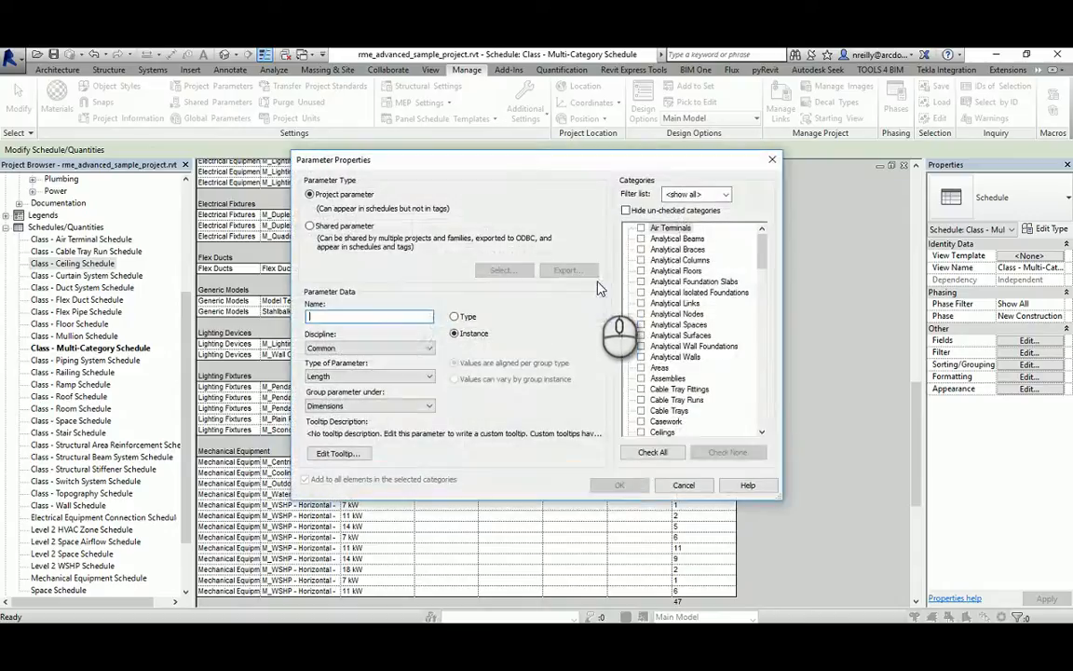
{"action": "left_click", "coordinate": [333, 231]}
{"action": "left_click", "coordinate": [500, 269]}
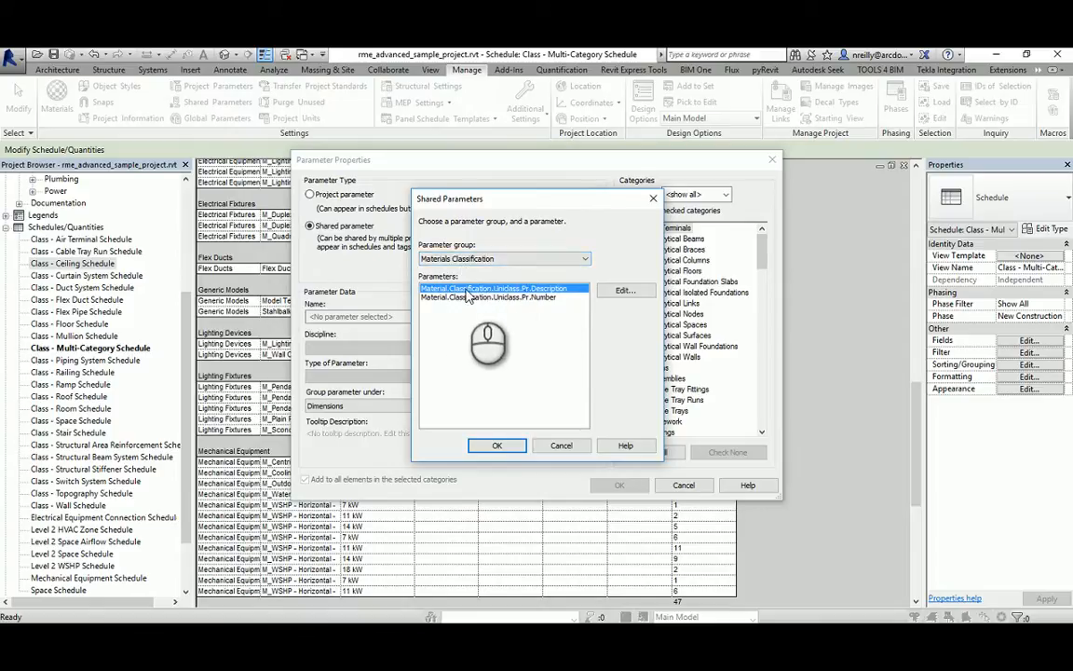
{"action": "left_click", "coordinate": [496, 446]}
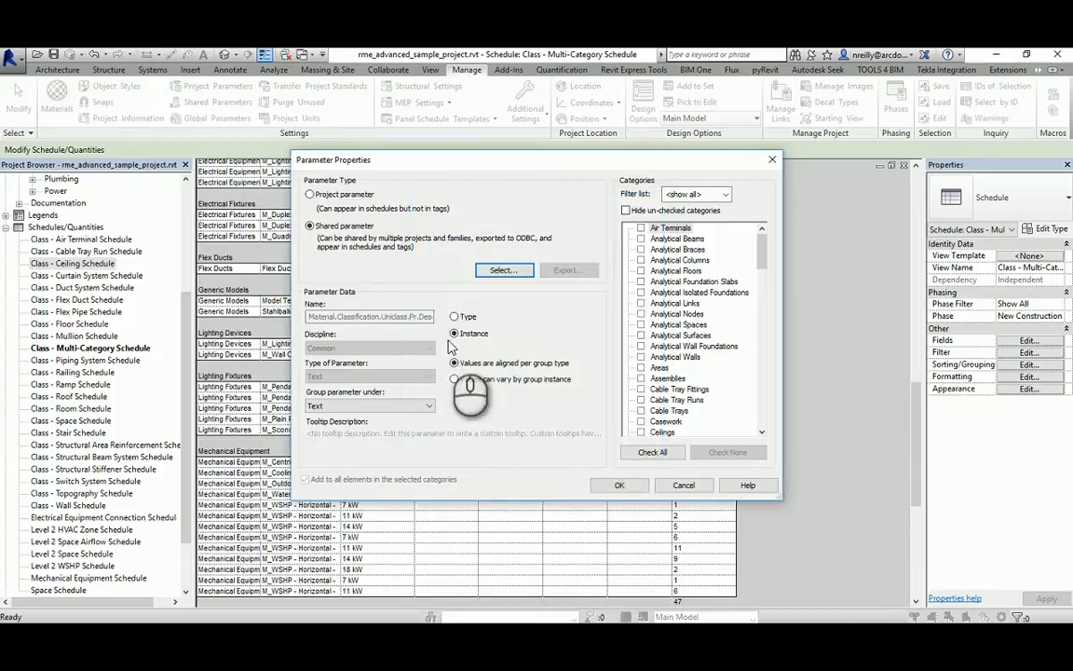
Add the material description parameter as an instance parameter for the Materials category, grouped under Identity Data.
{"action": "left_click", "coordinate": [454, 318]}
{"action": "left_click", "coordinate": [457, 335]}
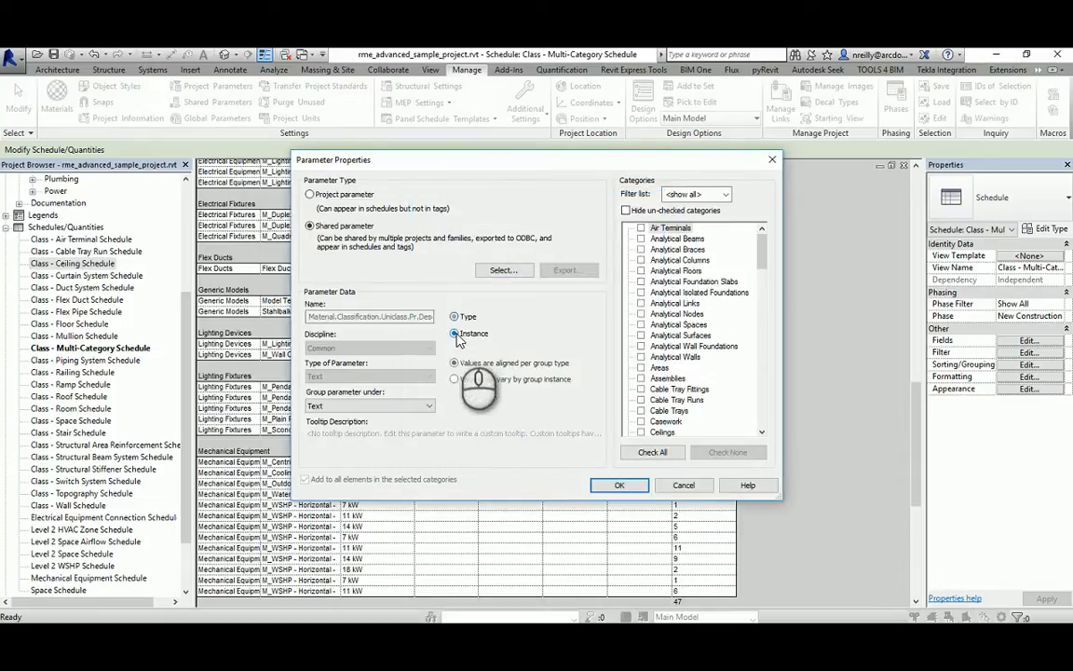
{"action": "scroll", "coordinate": [671, 303], "scroll_direction": "down", "scroll_amount": 13}
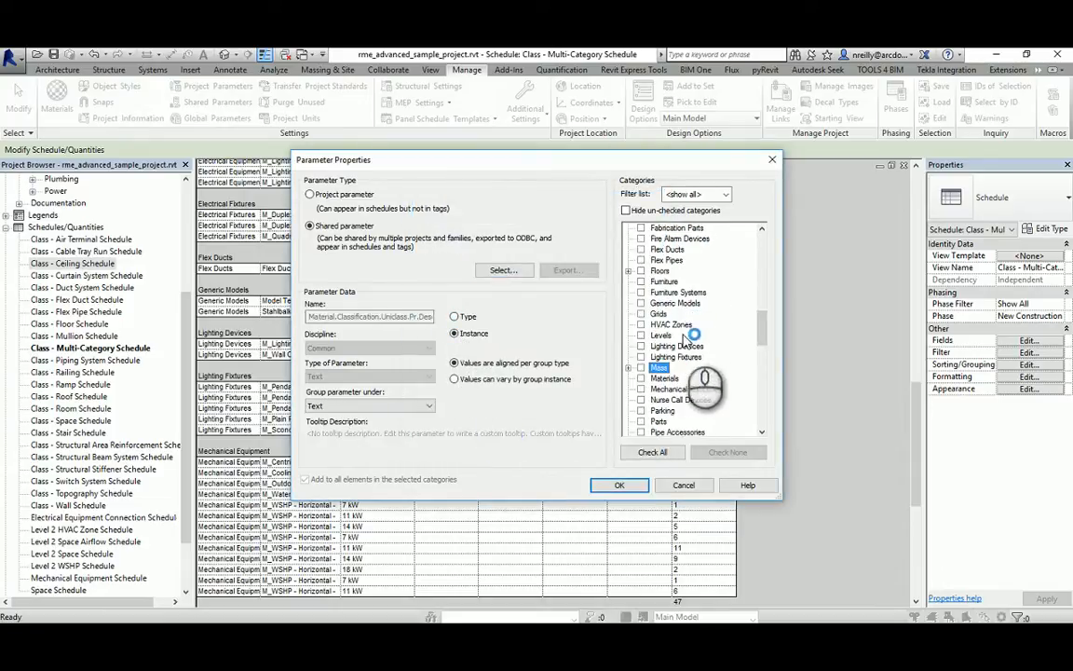
{"action": "left_click", "coordinate": [641, 378]}
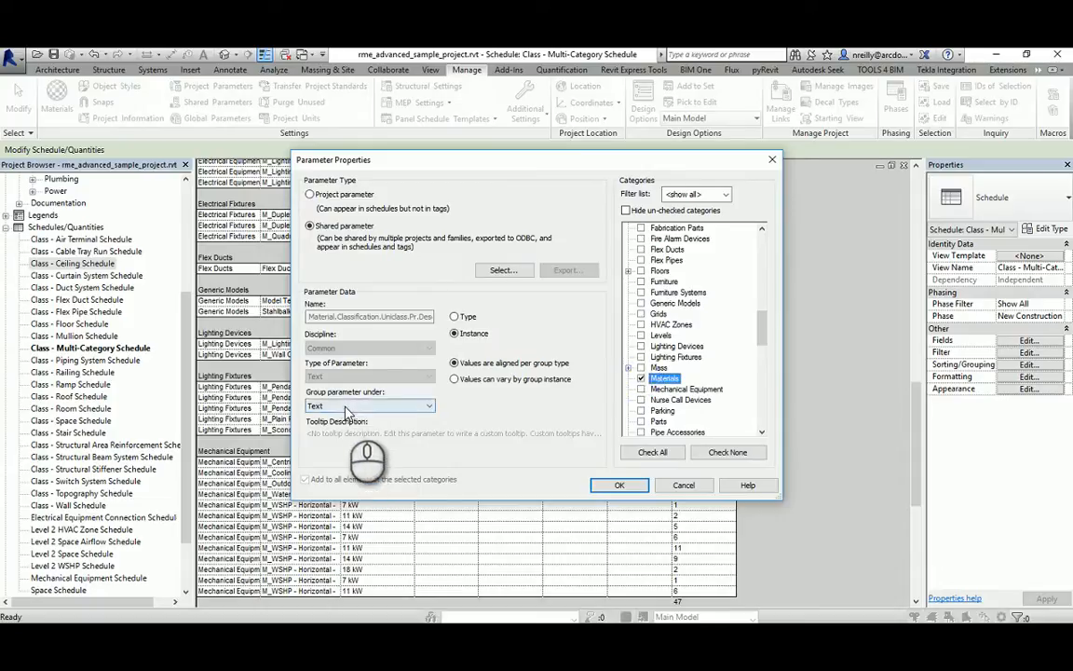
{"action": "left_click", "coordinate": [354, 406]}
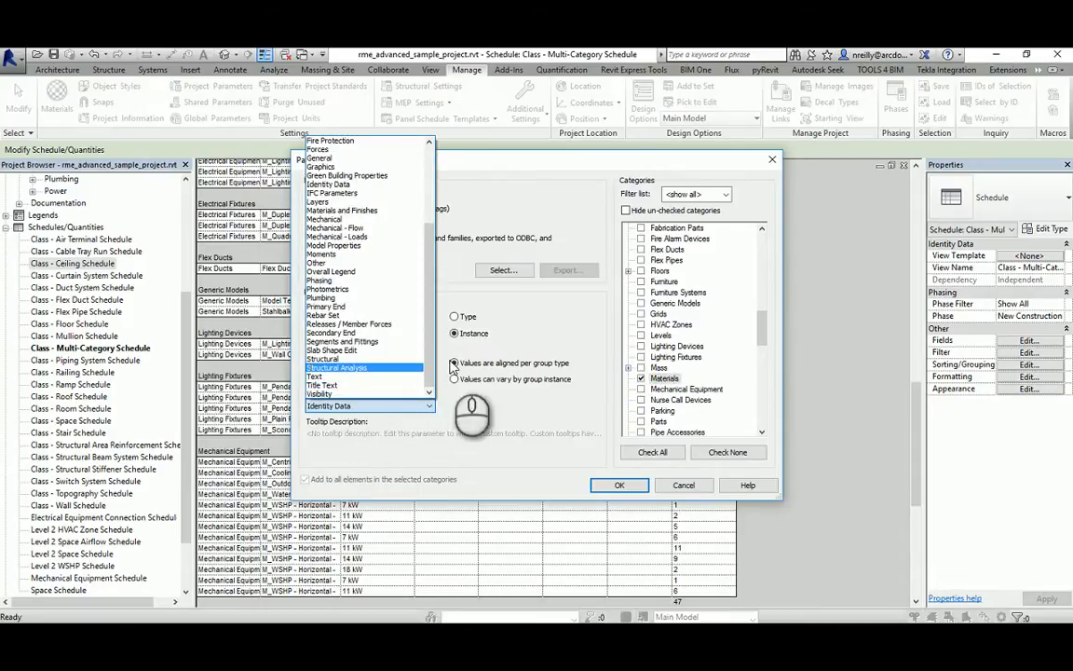
{"action": "left_click", "coordinate": [350, 184]}
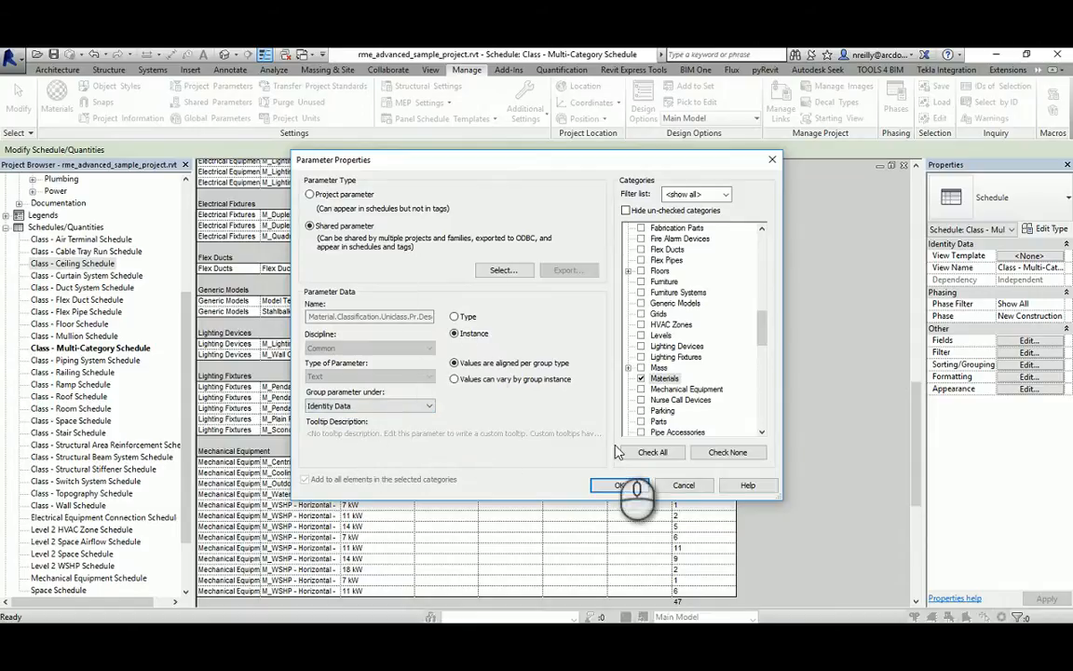
{"action": "left_click", "coordinate": [623, 484]}
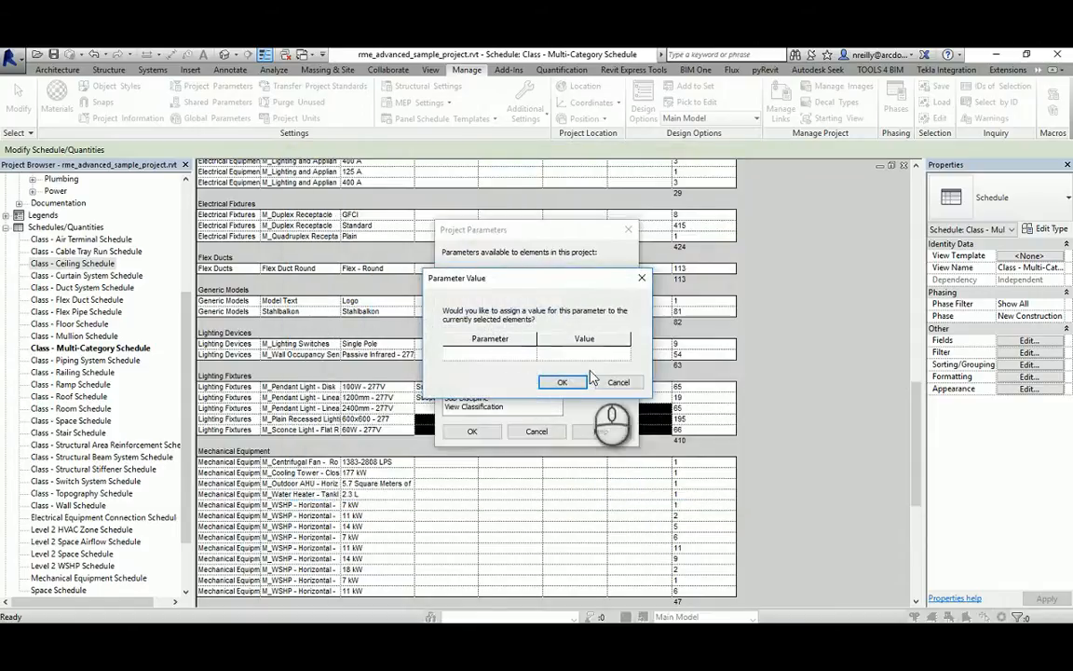
{"action": "left_click", "coordinate": [559, 382]}
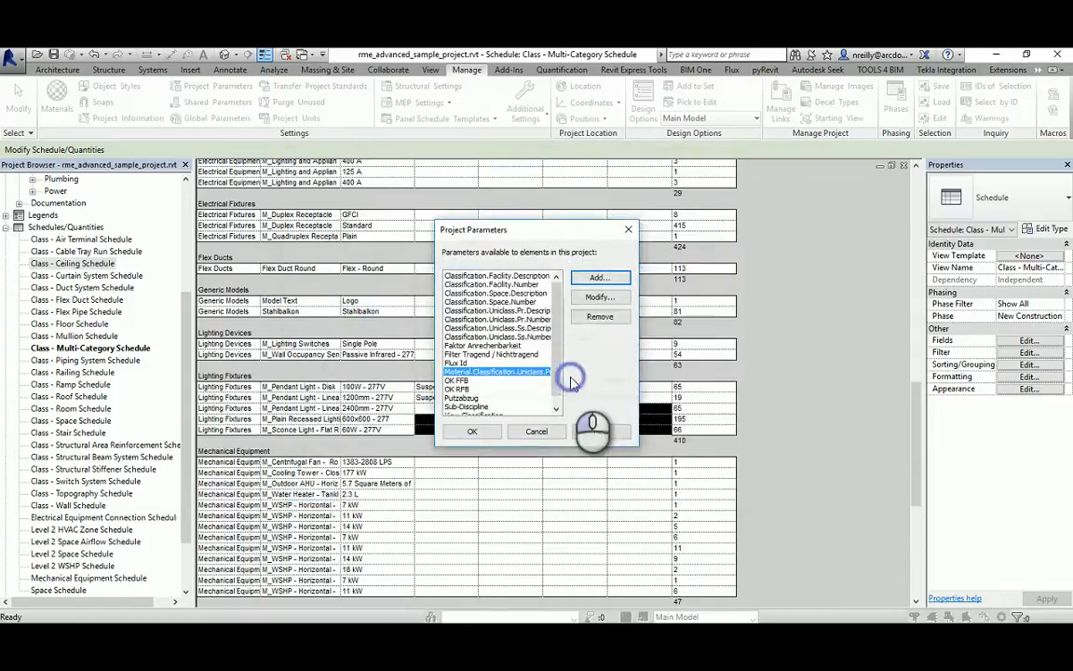
Start another shared project parameter using Material.Classification.Uniclass.Pr.Number from the Materials Classification parameter group.
{"action": "left_click", "coordinate": [599, 278]}
{"action": "left_click", "coordinate": [311, 226]}
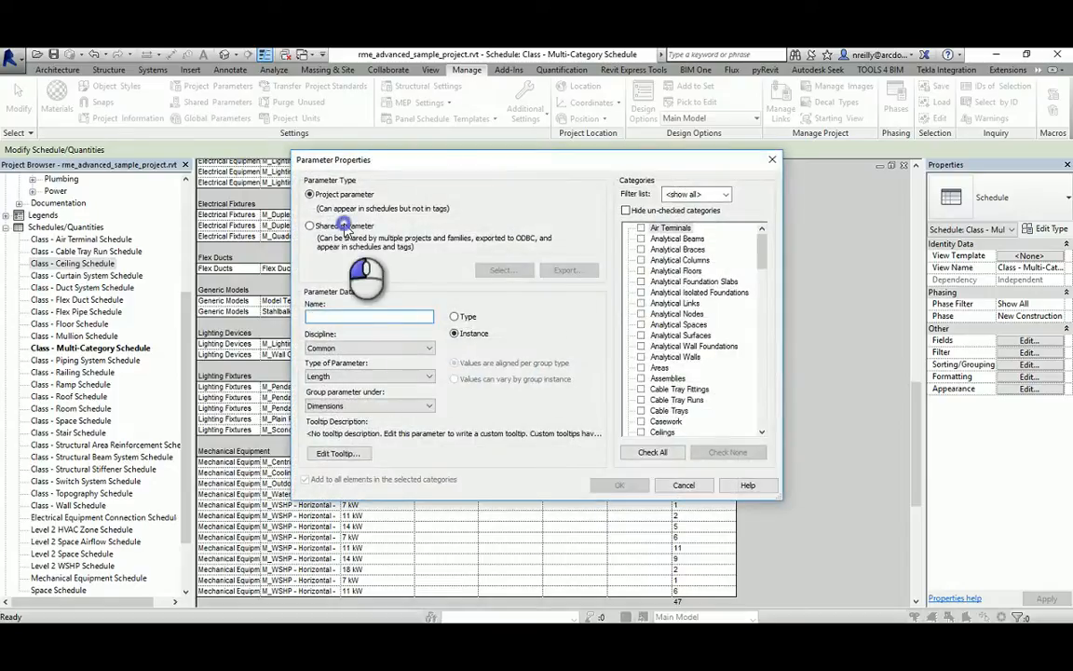
{"action": "left_click", "coordinate": [499, 269]}
{"action": "left_click", "coordinate": [513, 298]}
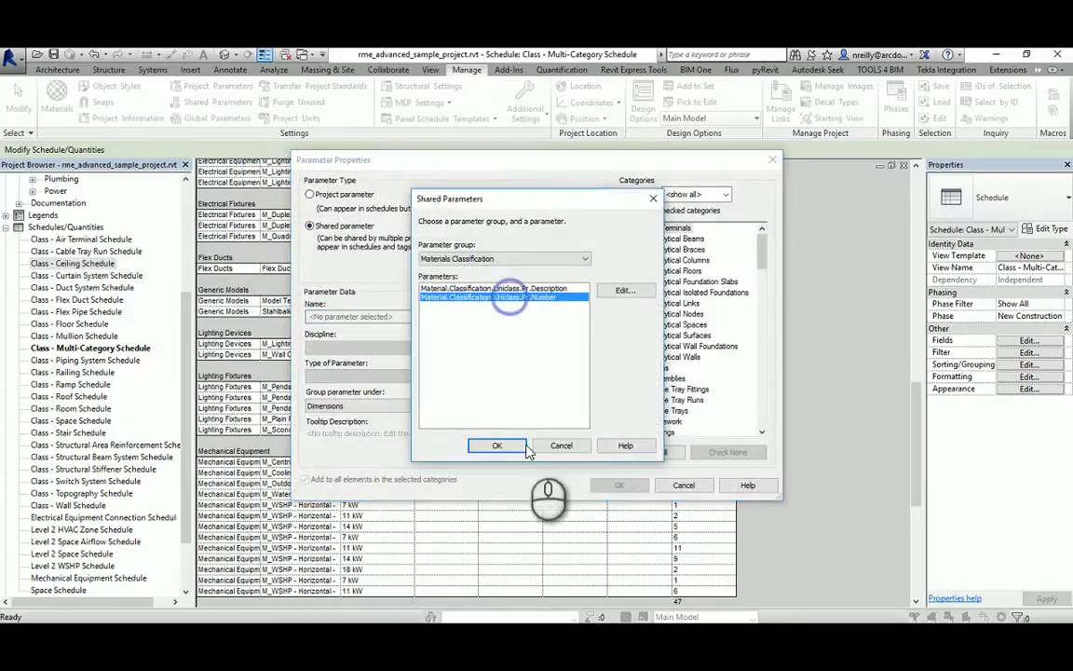
{"action": "left_click", "coordinate": [497, 446]}
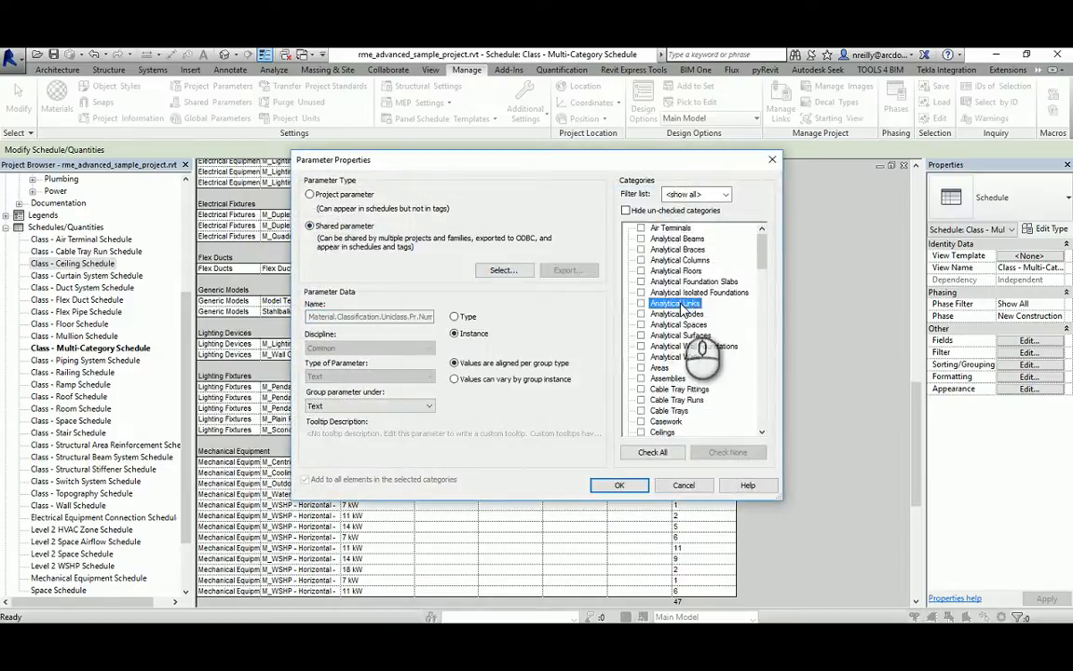
Add the material number parameter for the Materials category, grouped under Identity Data, and accept the project parameter changes.
{"action": "key", "text": "m"}
{"action": "scroll", "coordinate": [665, 403], "scroll_direction": "down", "scroll_amount": 1}
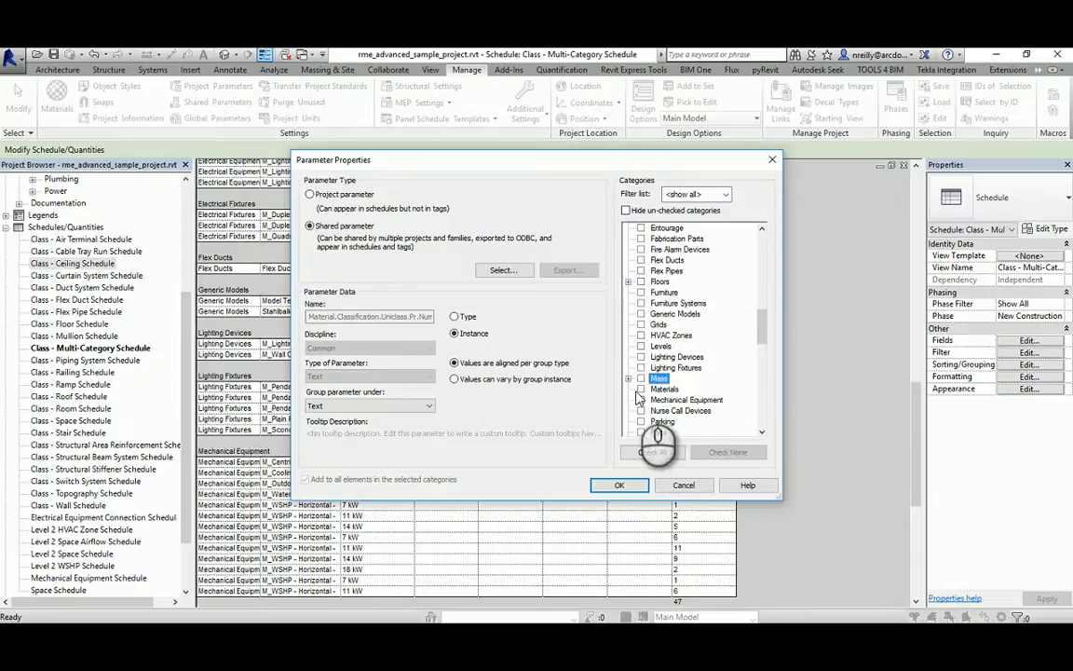
{"action": "left_click", "coordinate": [371, 406]}
{"action": "key", "text": "i"}
{"action": "left_click", "coordinate": [368, 406]}
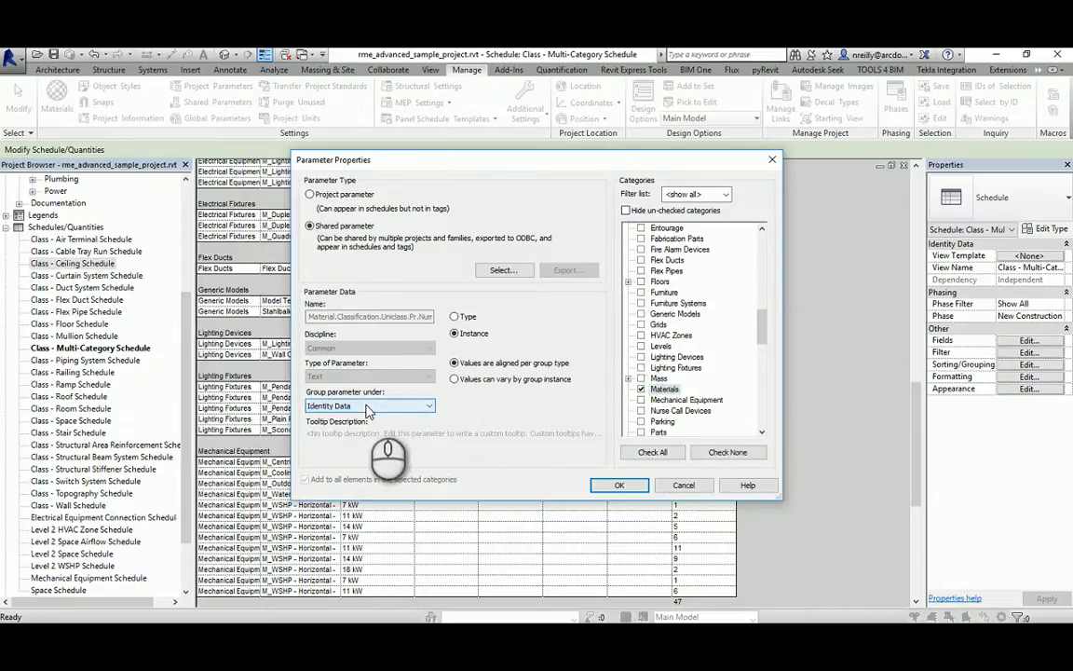
{"action": "left_click", "coordinate": [607, 489]}
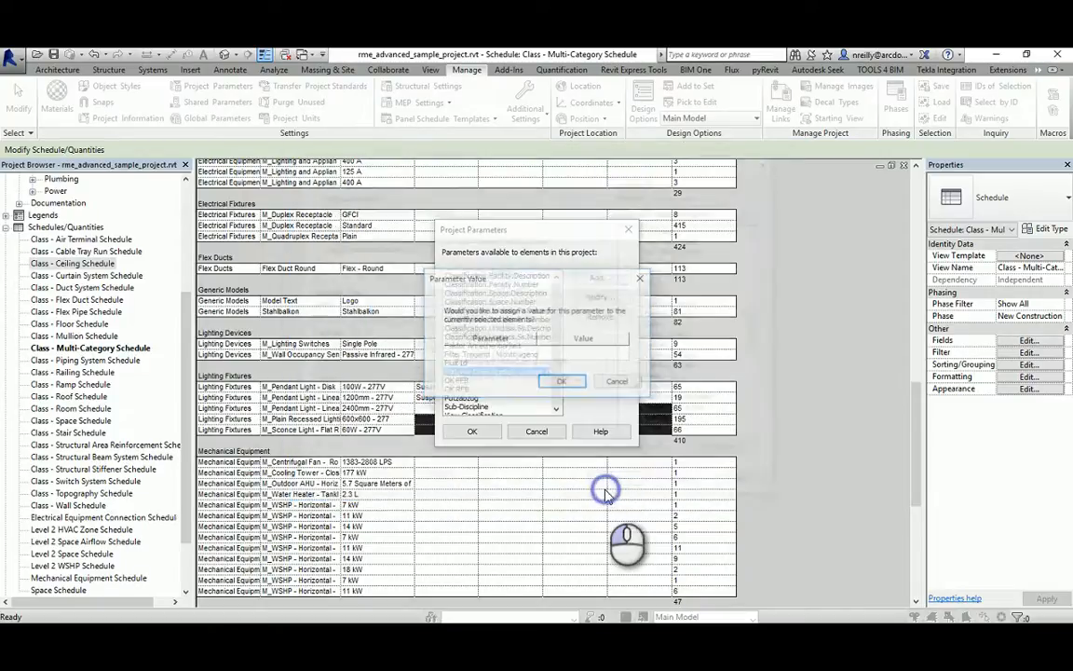
{"action": "left_click", "coordinate": [564, 383]}
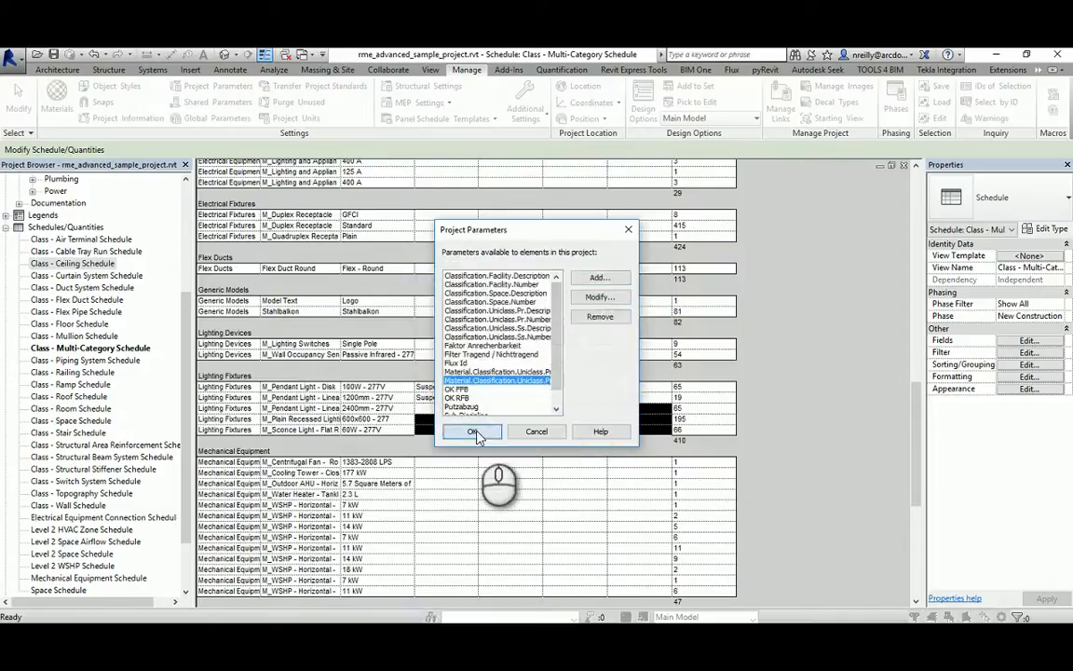
{"action": "left_click", "coordinate": [472, 431]}
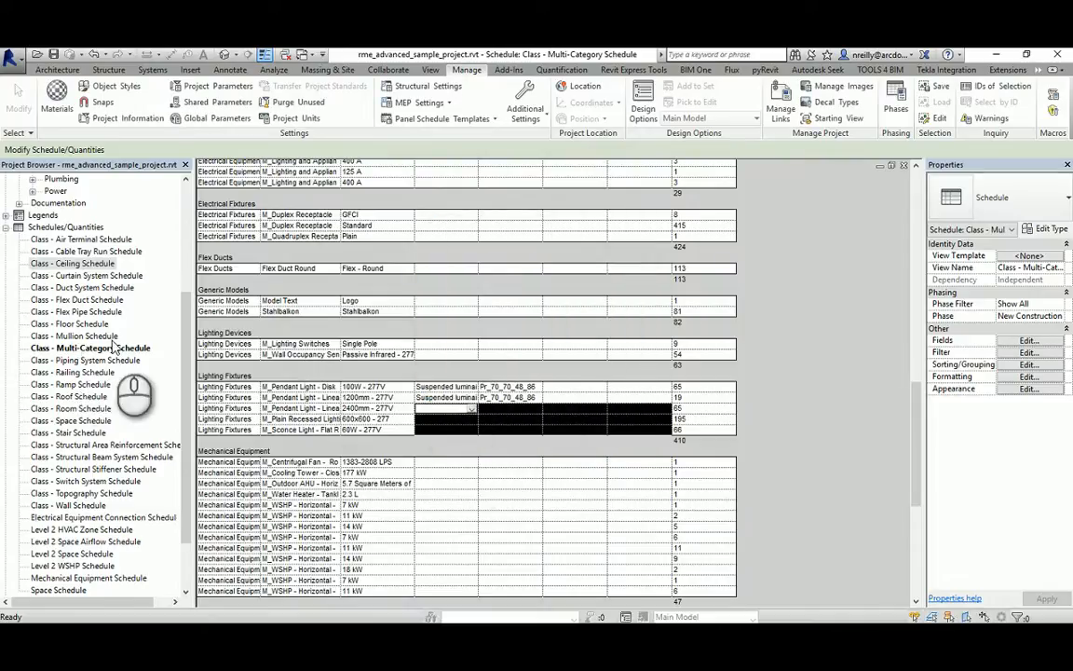
Bring up Class - Multi-Category Material Takeoff in rac_advanced_sample_project.rvt and examine its material classification columns from Assemblies to Generic Models.
{"action": "key", "text": "ctrl+Tab"}
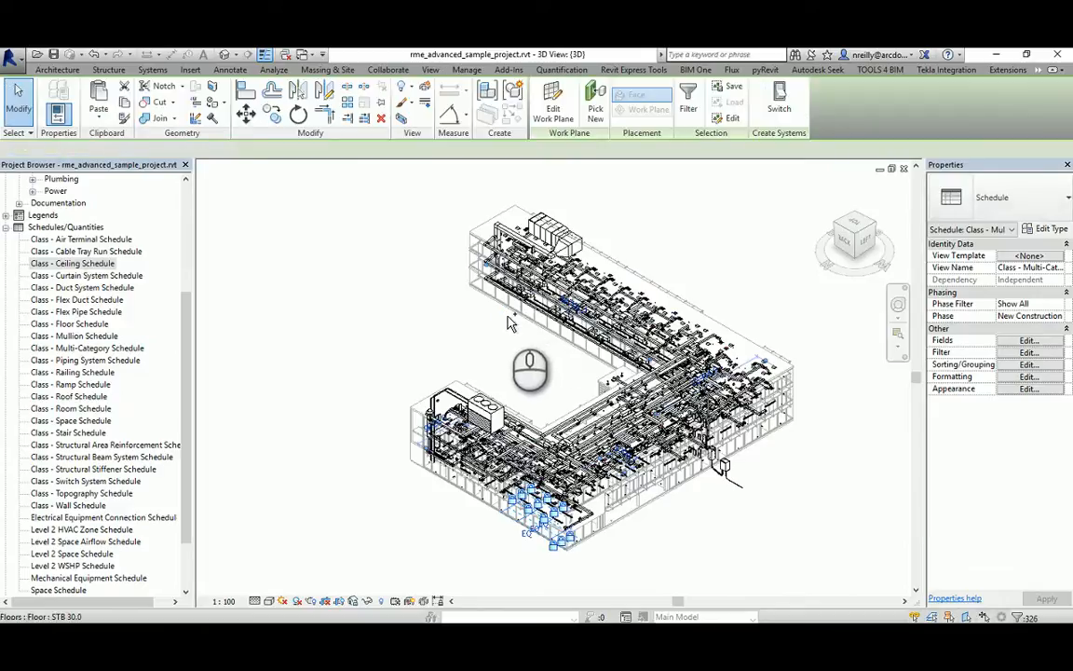
{"action": "key", "text": "ctrl+Tab"}
{"action": "left_click", "coordinate": [98, 311]}
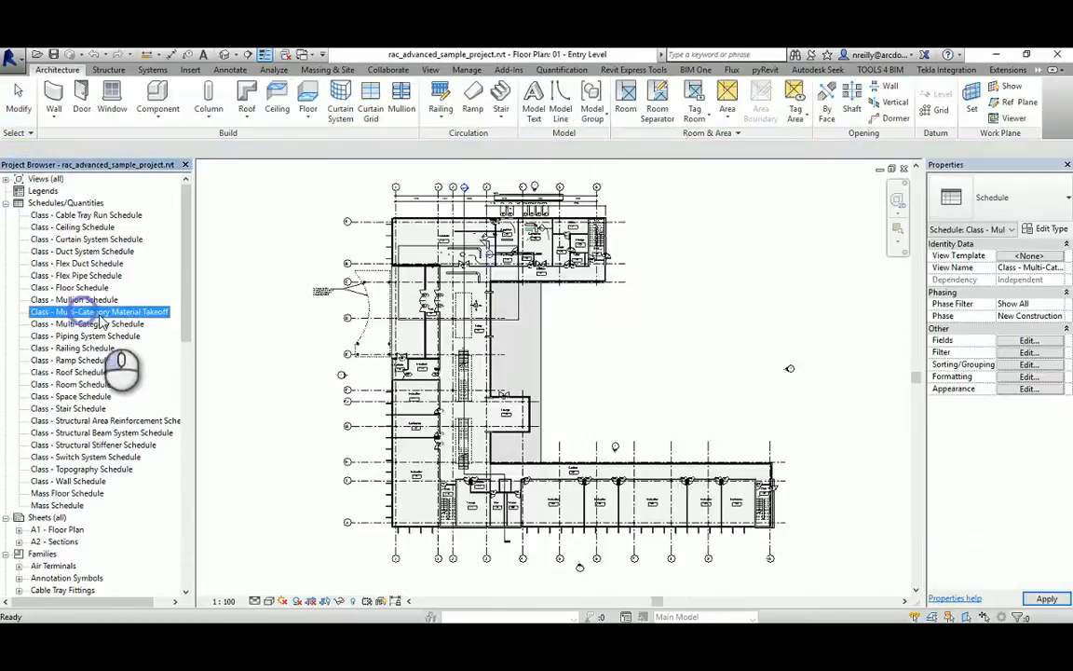
{"action": "double_click", "coordinate": [127, 316]}
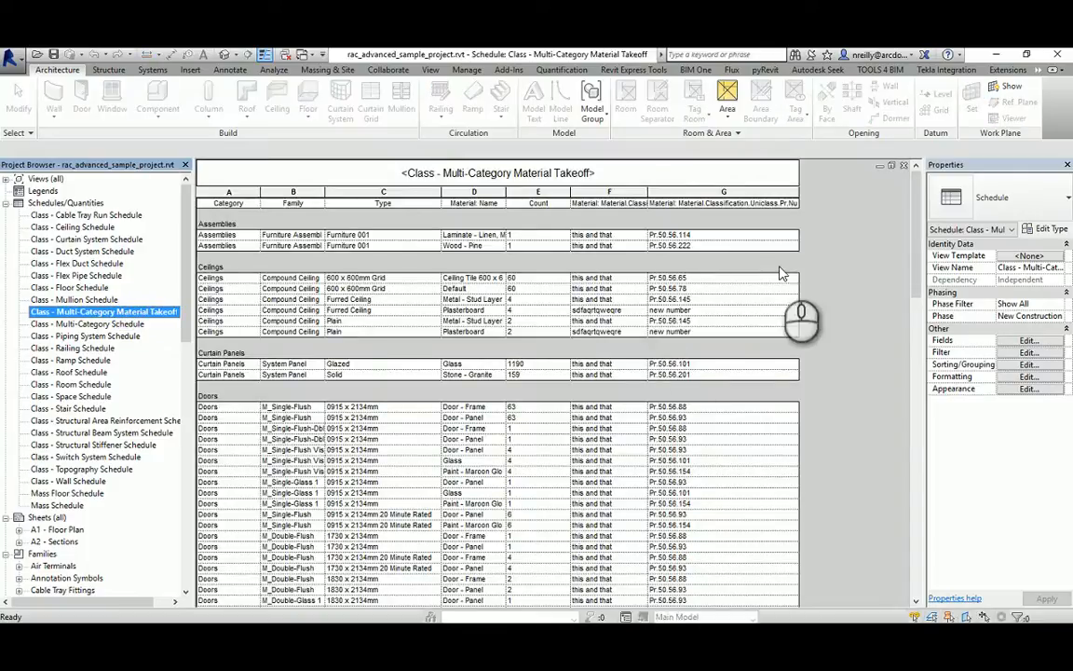
{"action": "left_click_drag", "start_coordinate": [917, 179], "coordinate": [918, 307]}
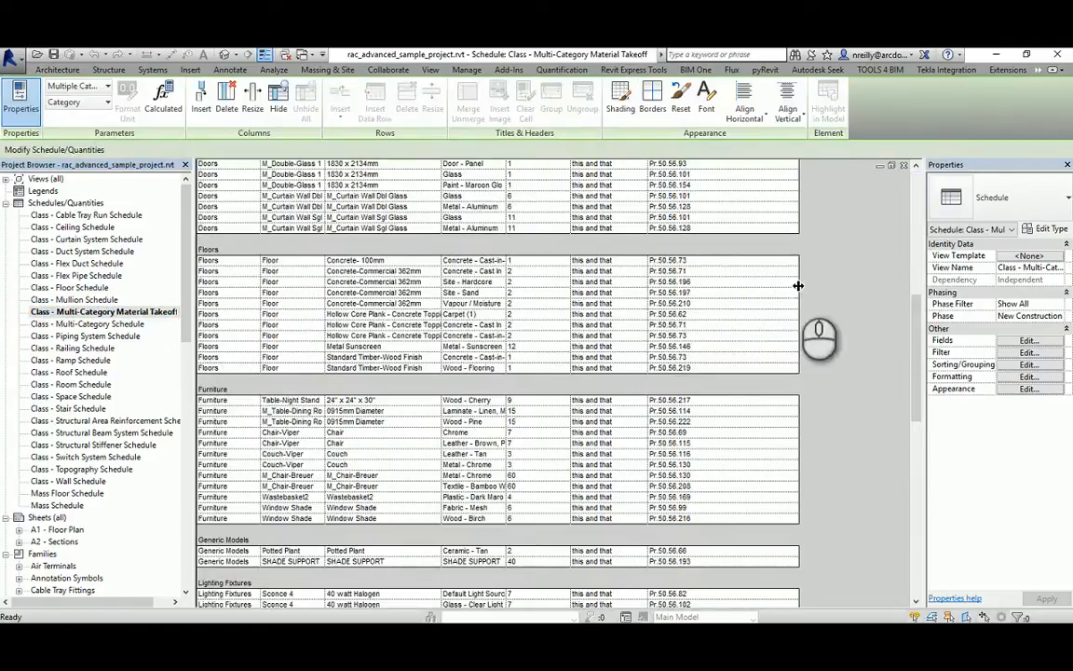
{"action": "left_click_drag", "start_coordinate": [916, 317], "coordinate": [906, 207]}
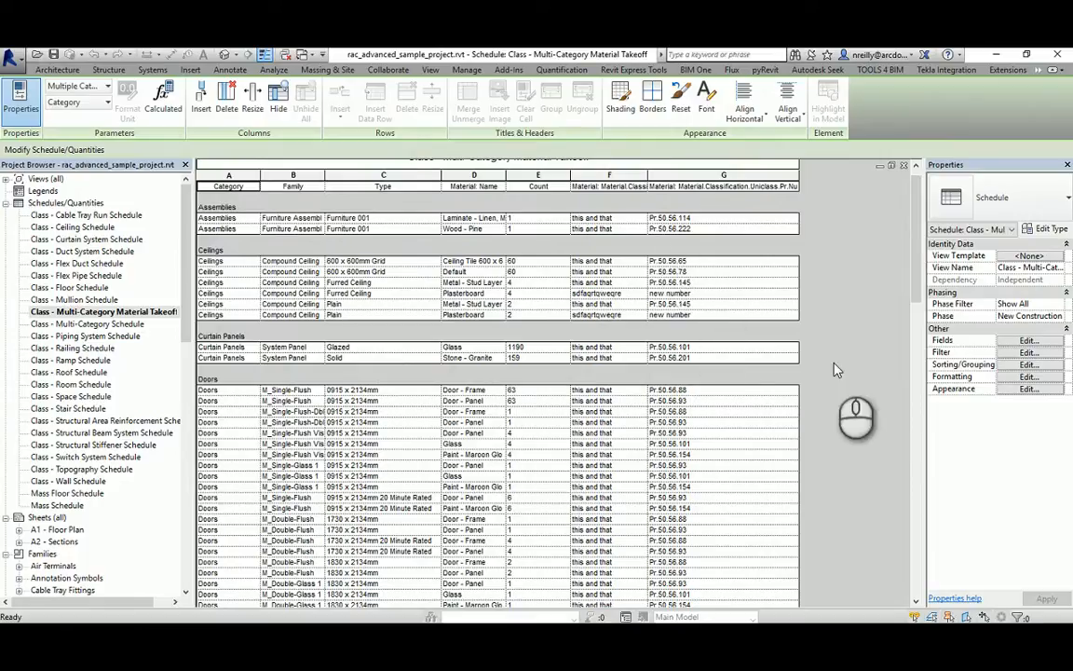
{"action": "left_click", "coordinate": [918, 200]}
{"action": "left_click_drag", "start_coordinate": [918, 199], "coordinate": [919, 311]}
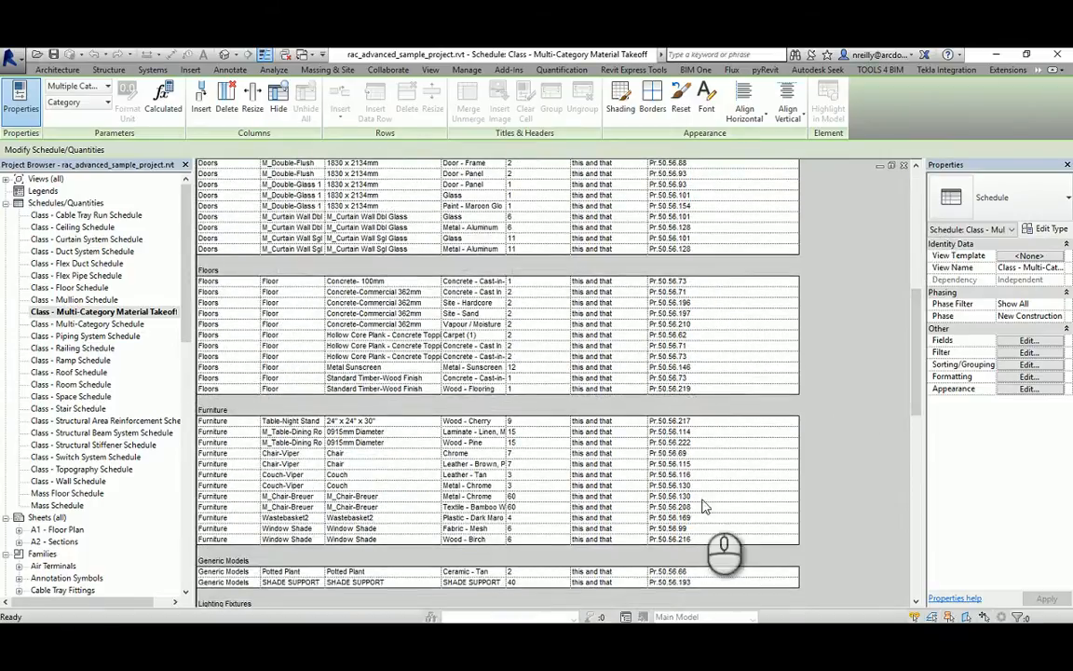
{"action": "left_click_drag", "start_coordinate": [919, 311], "coordinate": [917, 177]}
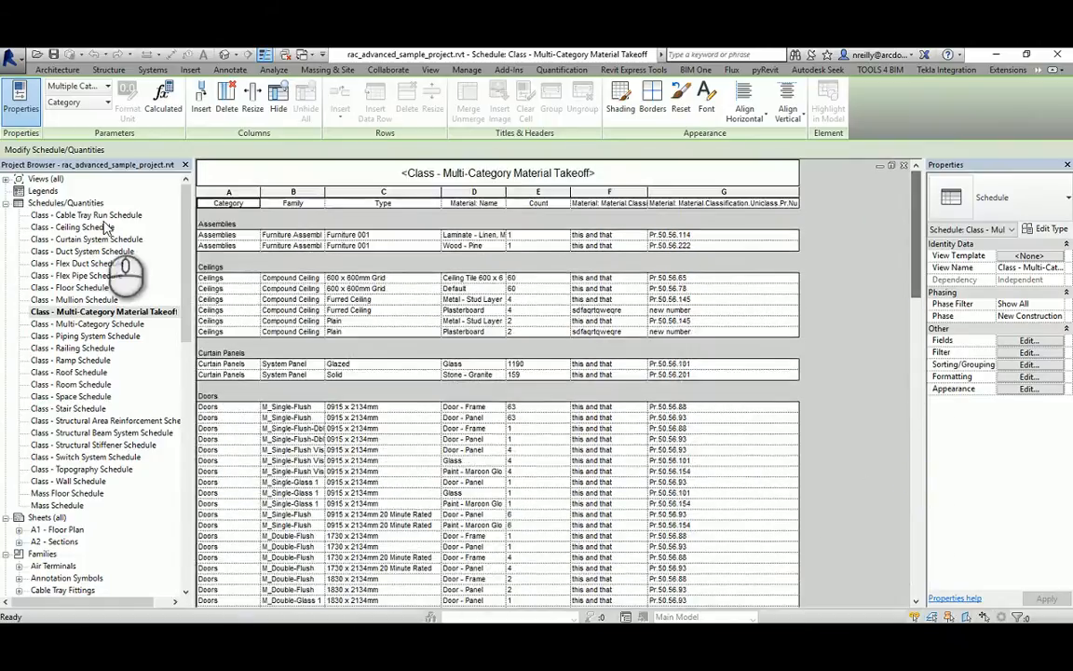
Copy Class - Multi-Category Material Takeoff into rme_advanced_sample_project.rvt and widen its material classification description column.
{"action": "left_click", "coordinate": [94, 313]}
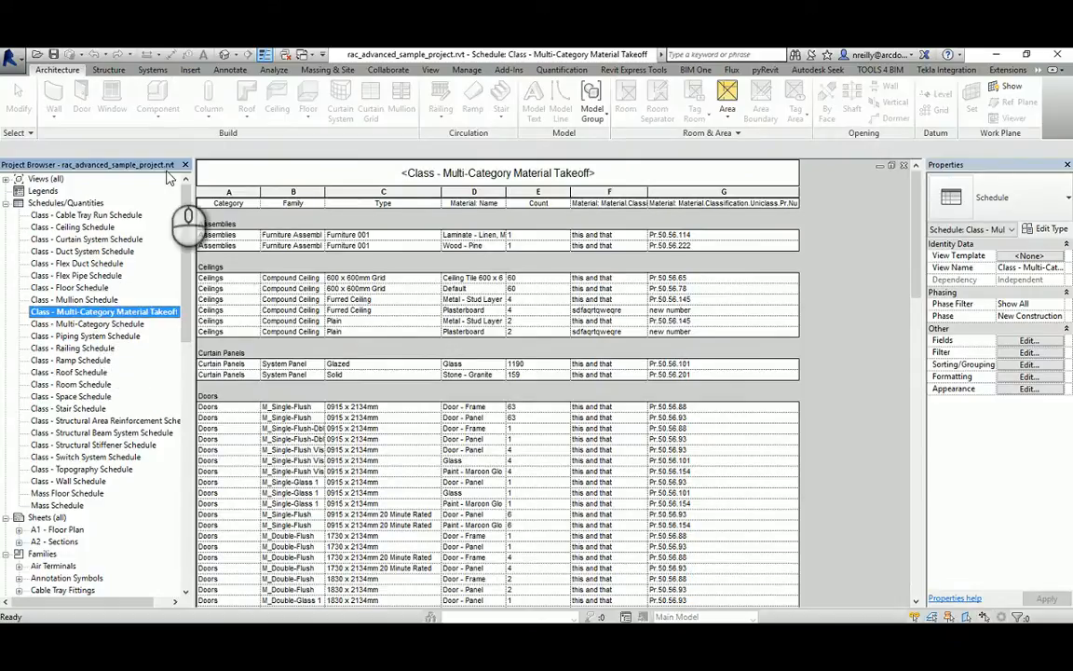
{"action": "key", "text": "ctrl+Tab"}
{"action": "key", "text": "ctrl+Tab"}
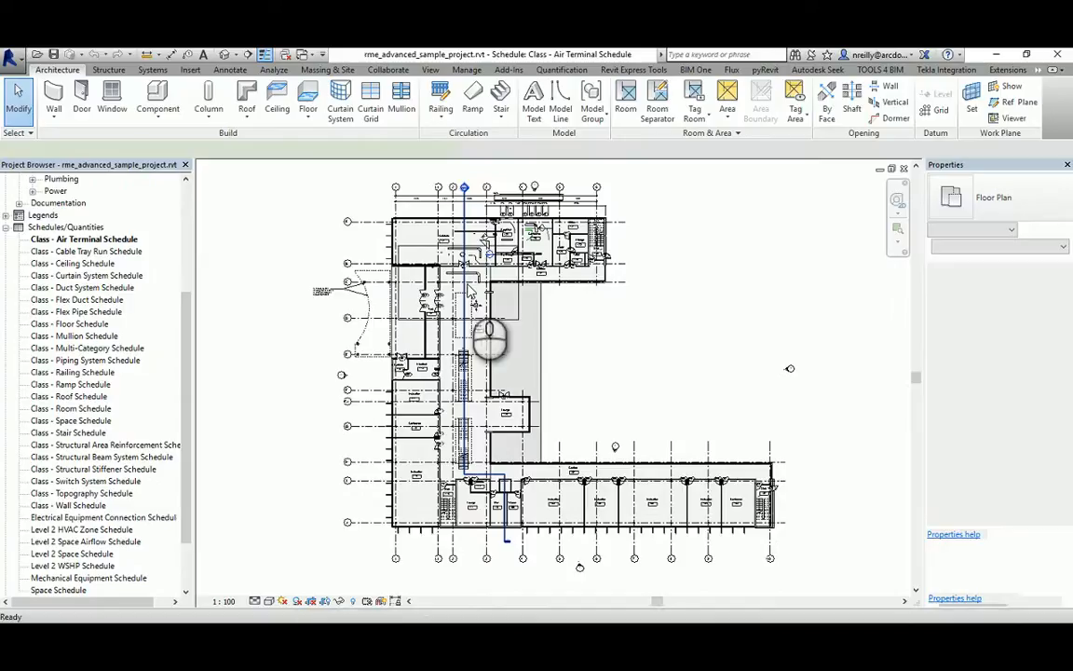
{"action": "key", "text": "ctrl+Tab"}
{"action": "key", "text": "ctrl+Tab"}
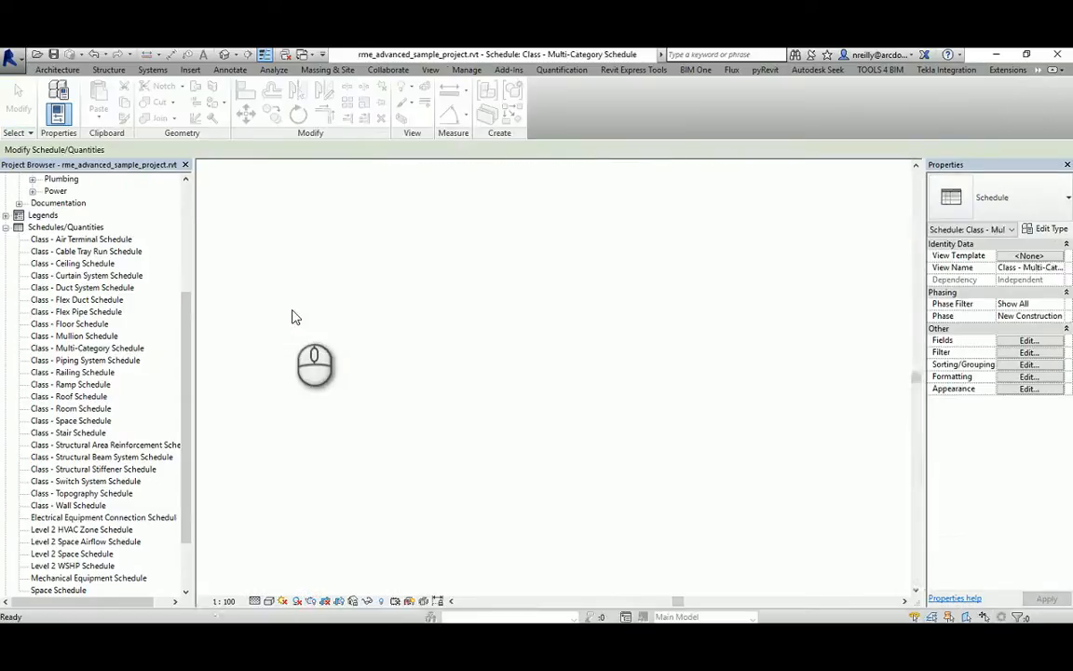
{"action": "left_click", "coordinate": [291, 298]}
{"action": "key", "text": "ctrl+v"}
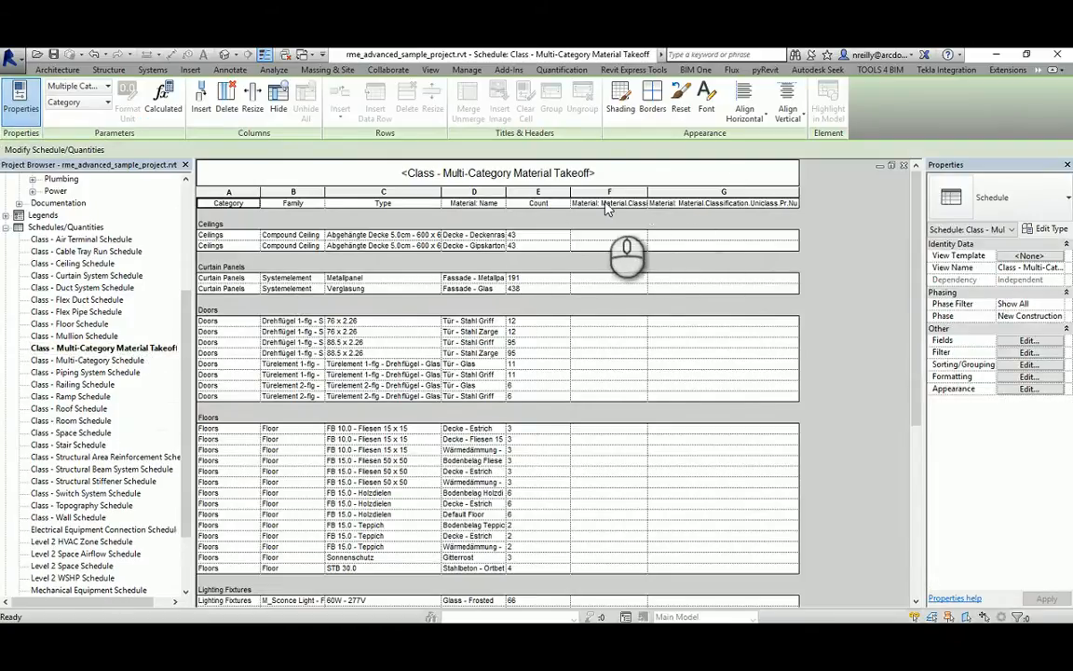
{"action": "left_click_drag", "start_coordinate": [647, 191], "coordinate": [716, 190]}
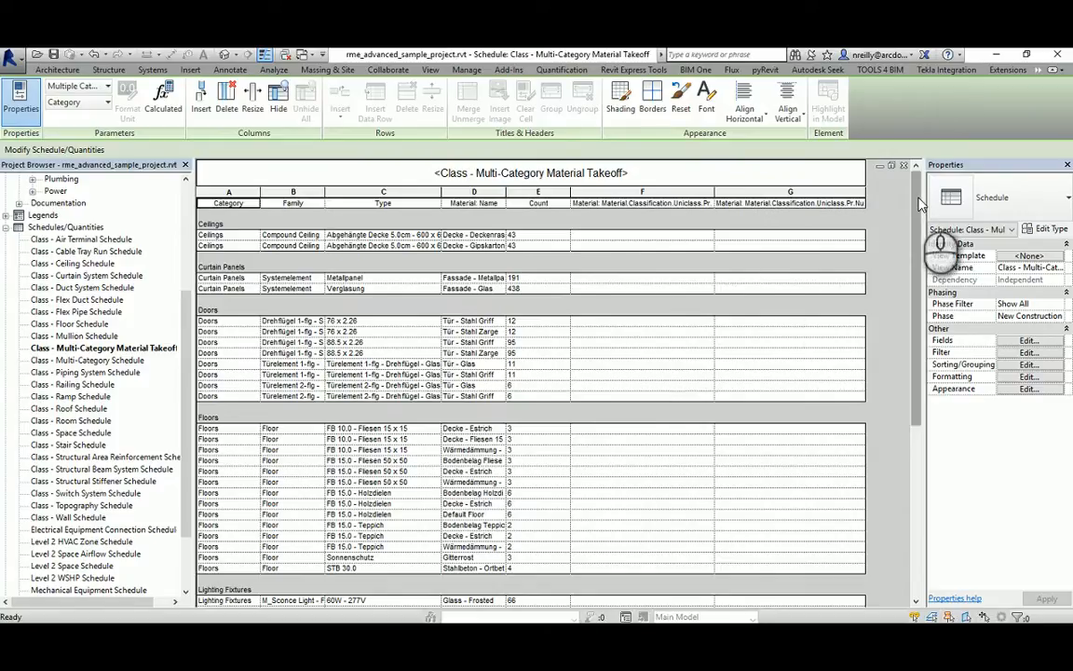
{"action": "left_click", "coordinate": [90, 350]}
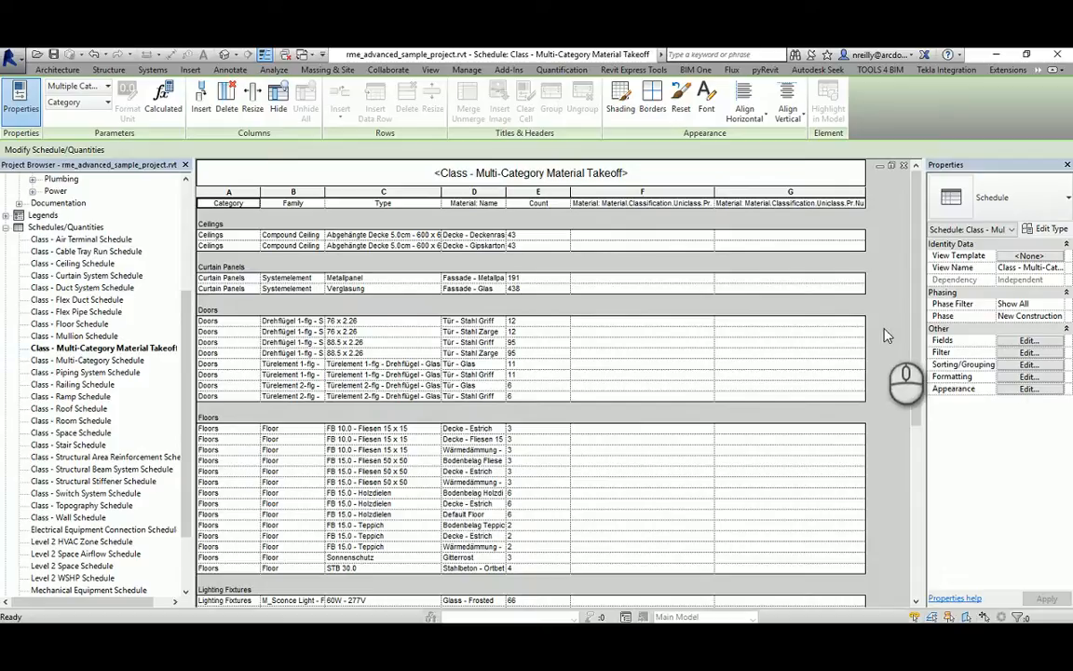
Add the Classification.Uniclass Pr and Ss description and number fields to the material takeoff and examine their columns.
{"action": "left_click", "coordinate": [1028, 342]}
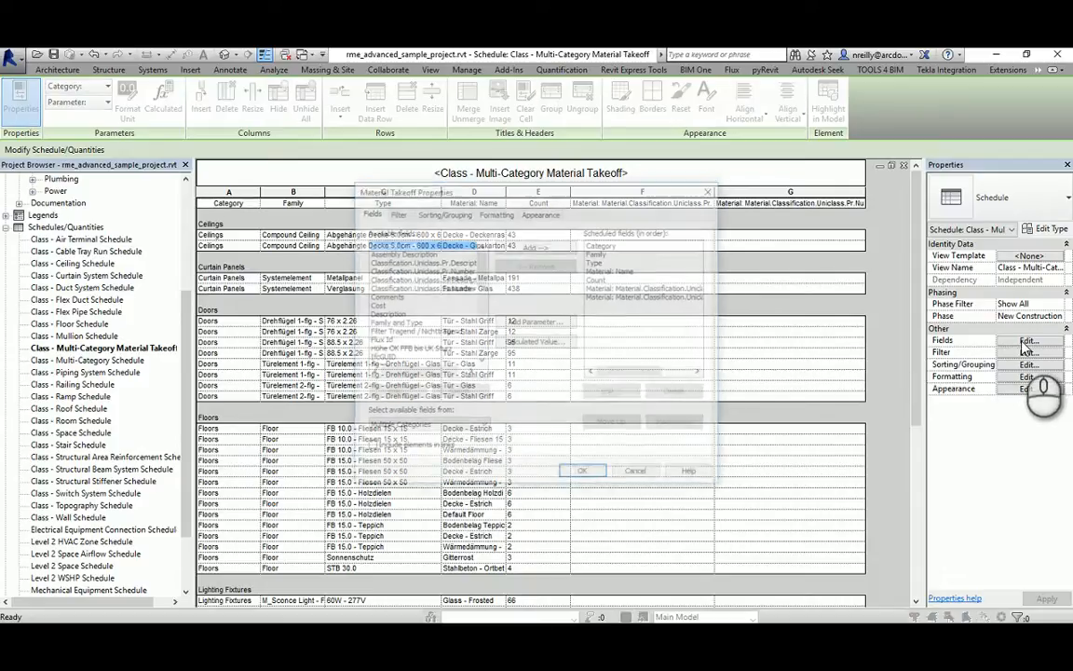
{"action": "left_click_drag", "start_coordinate": [444, 263], "coordinate": [438, 288]}
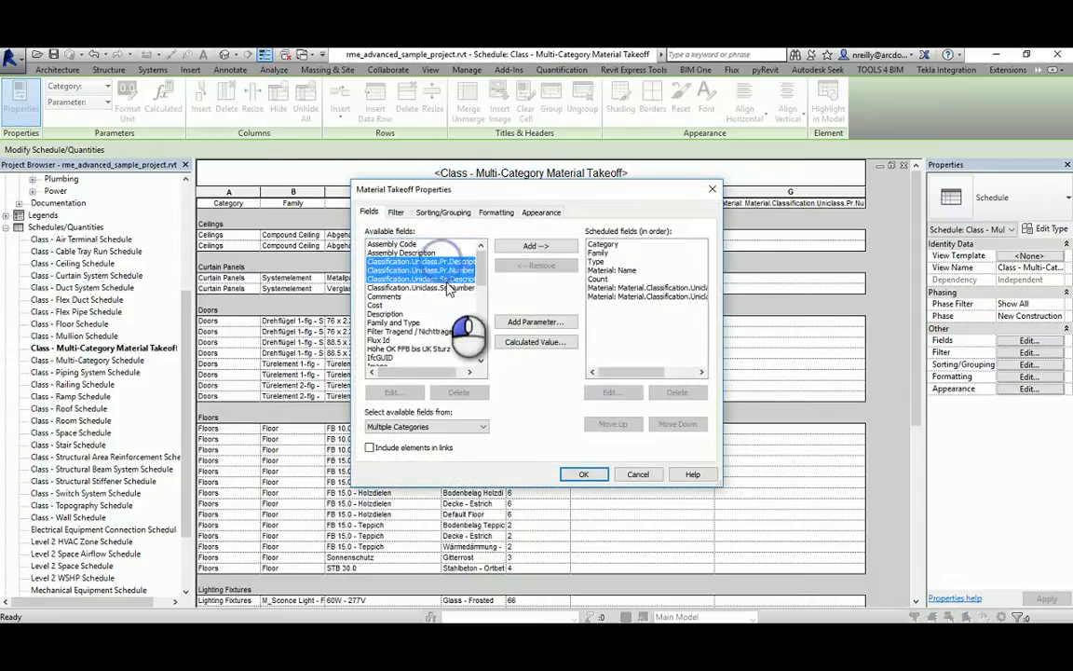
{"action": "left_click", "coordinate": [532, 247]}
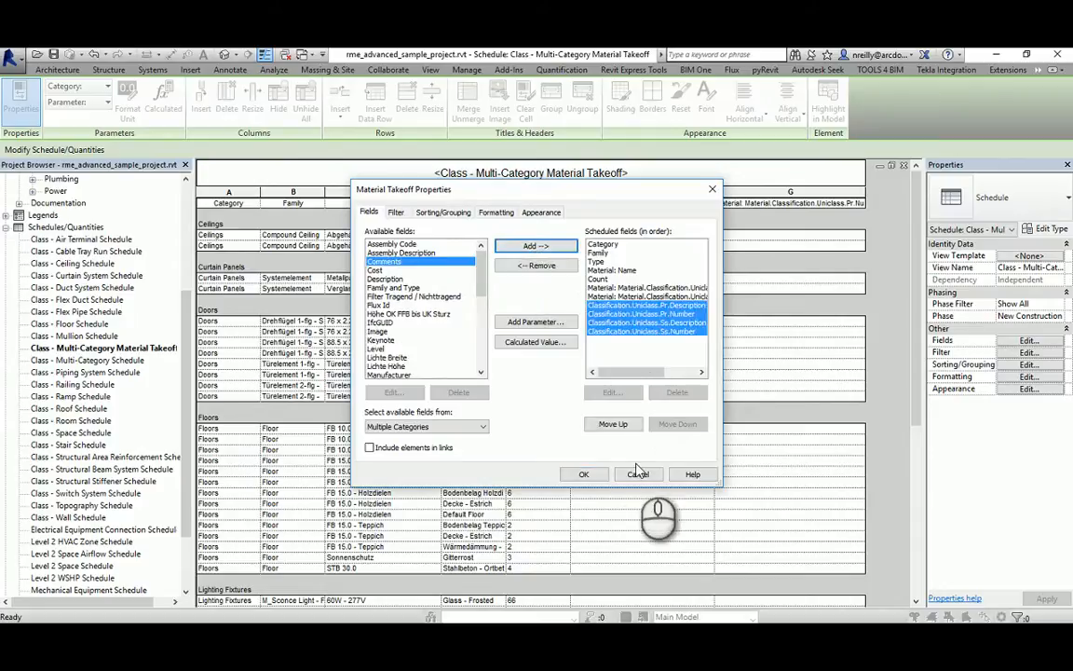
{"action": "left_click", "coordinate": [584, 475]}
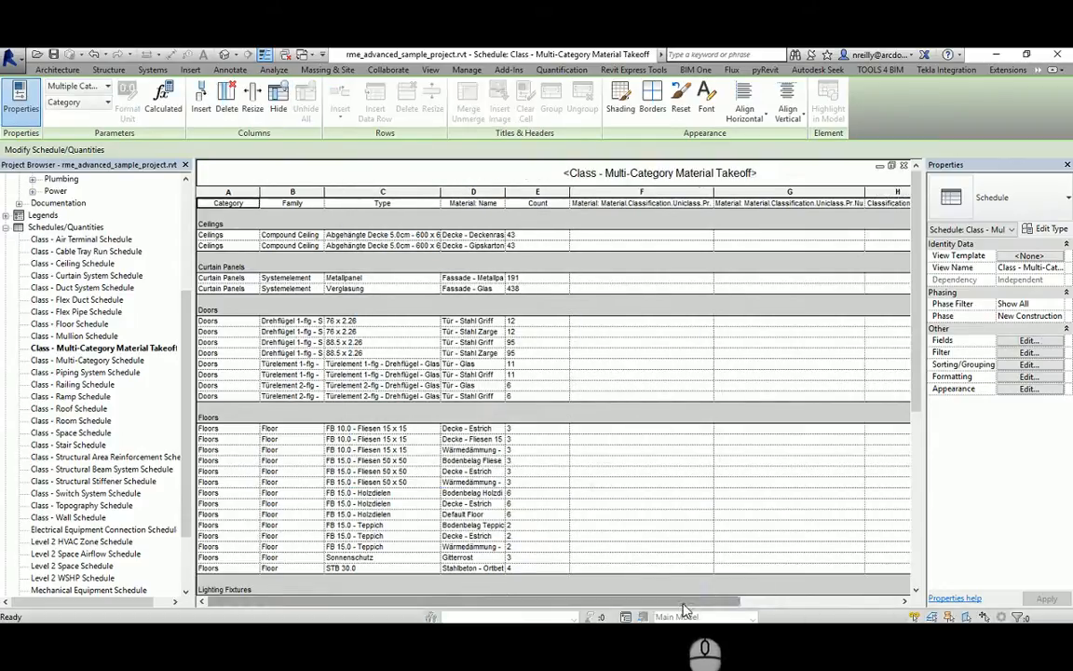
{"action": "left_click_drag", "start_coordinate": [657, 601], "coordinate": [886, 606]}
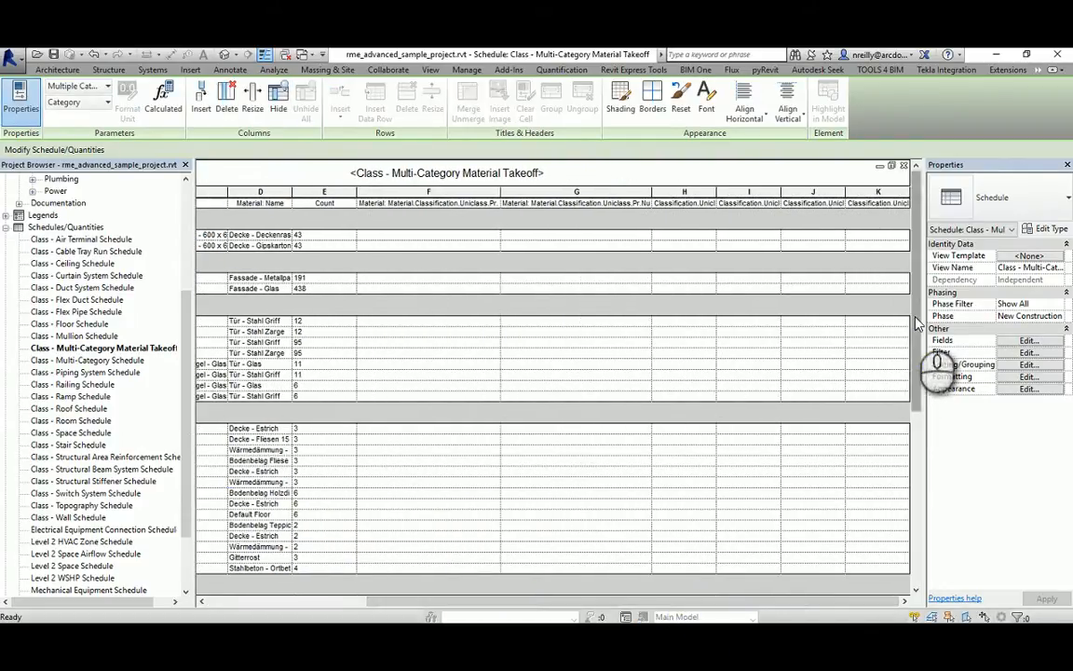
{"action": "left_click_drag", "start_coordinate": [916, 311], "coordinate": [934, 489]}
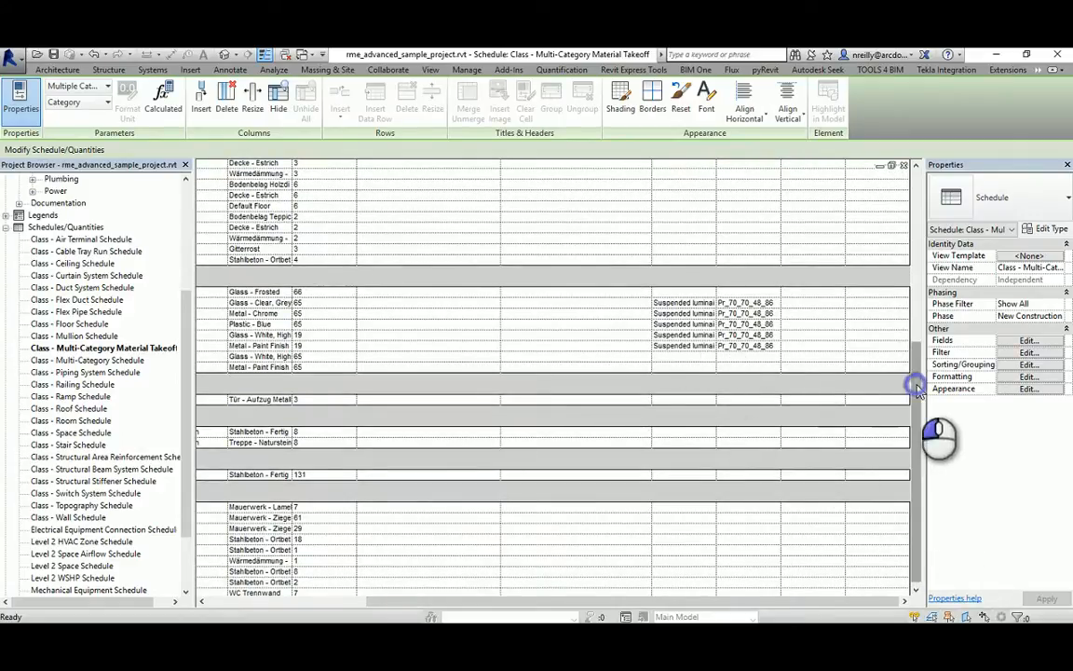
{"action": "left_click_drag", "start_coordinate": [915, 387], "coordinate": [904, 322]}
Remove the four Classification.Uniclass Pr and Ss fields from the takeoff, keeping only the material classification fields.
{"action": "left_click", "coordinate": [1028, 352]}
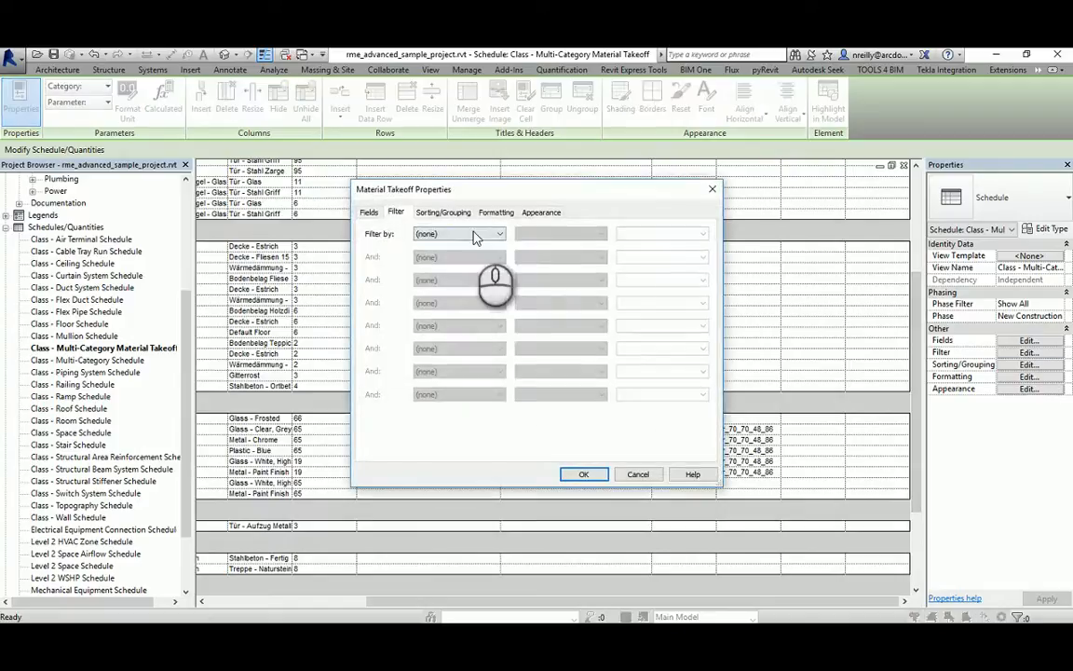
{"action": "left_click", "coordinate": [369, 213]}
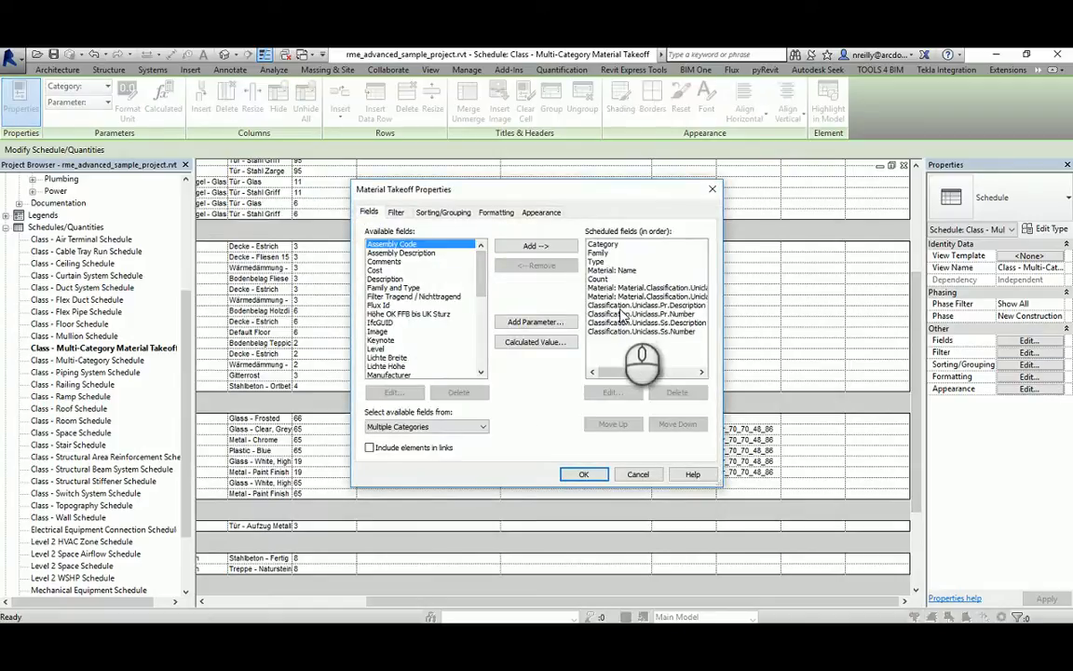
{"action": "left_click_drag", "start_coordinate": [620, 306], "coordinate": [641, 332]}
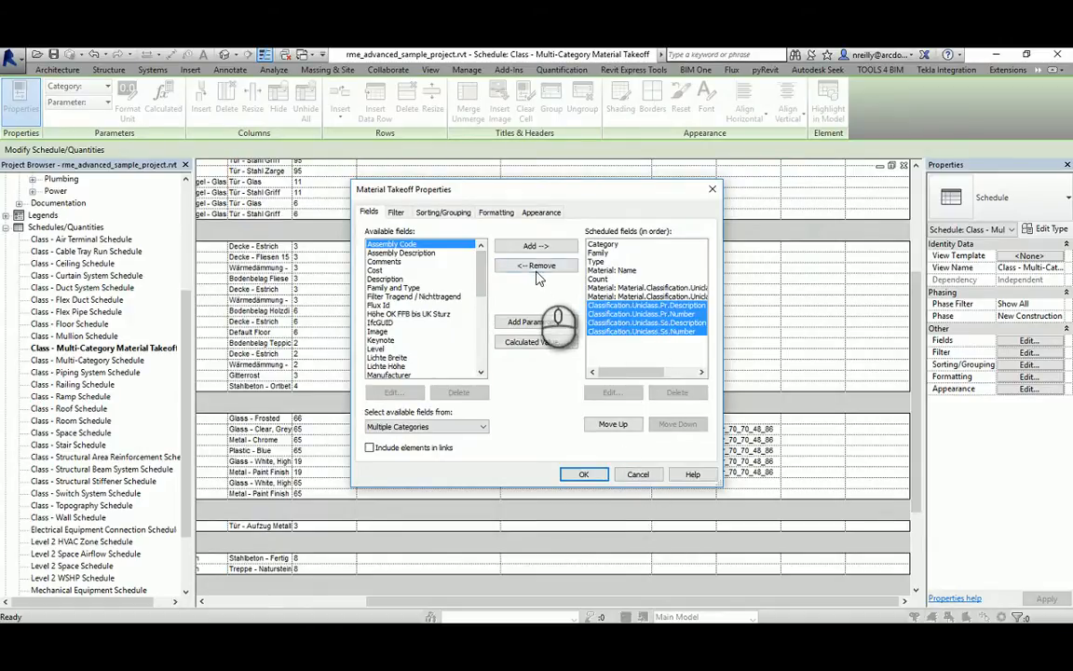
{"action": "left_click_drag", "start_coordinate": [625, 191], "coordinate": [400, 186]}
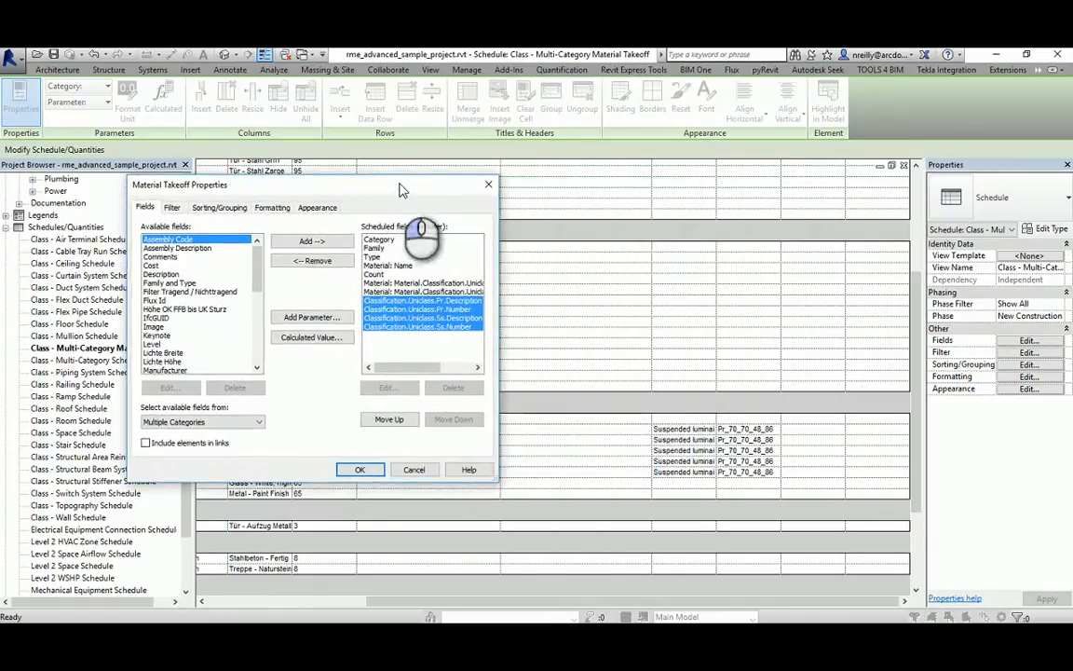
{"action": "left_click", "coordinate": [310, 262]}
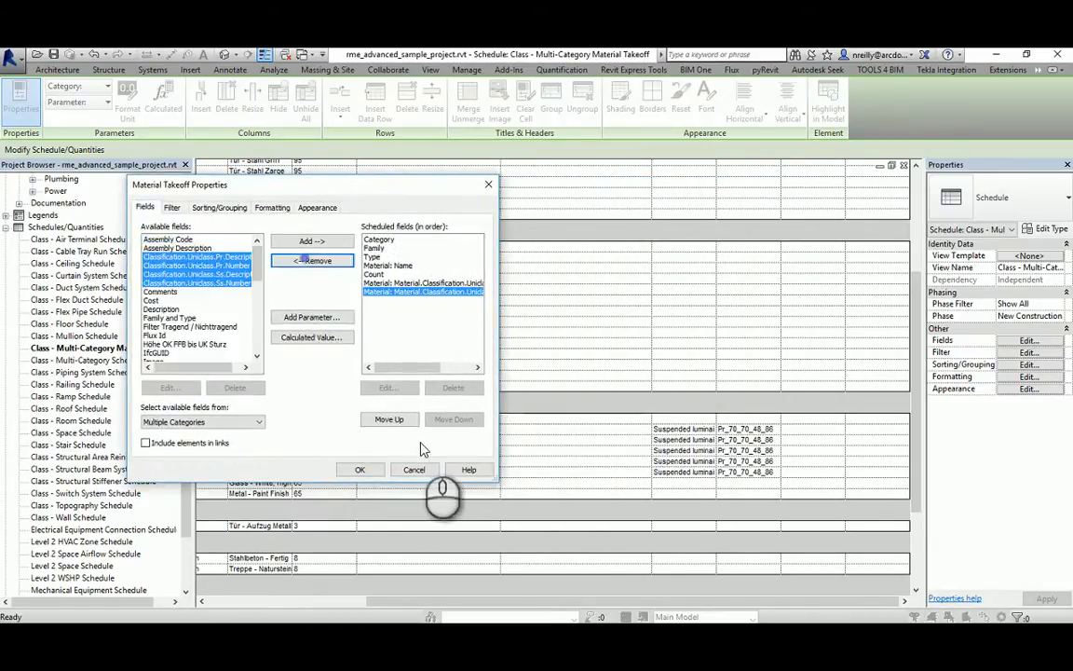
{"action": "left_click", "coordinate": [356, 471]}
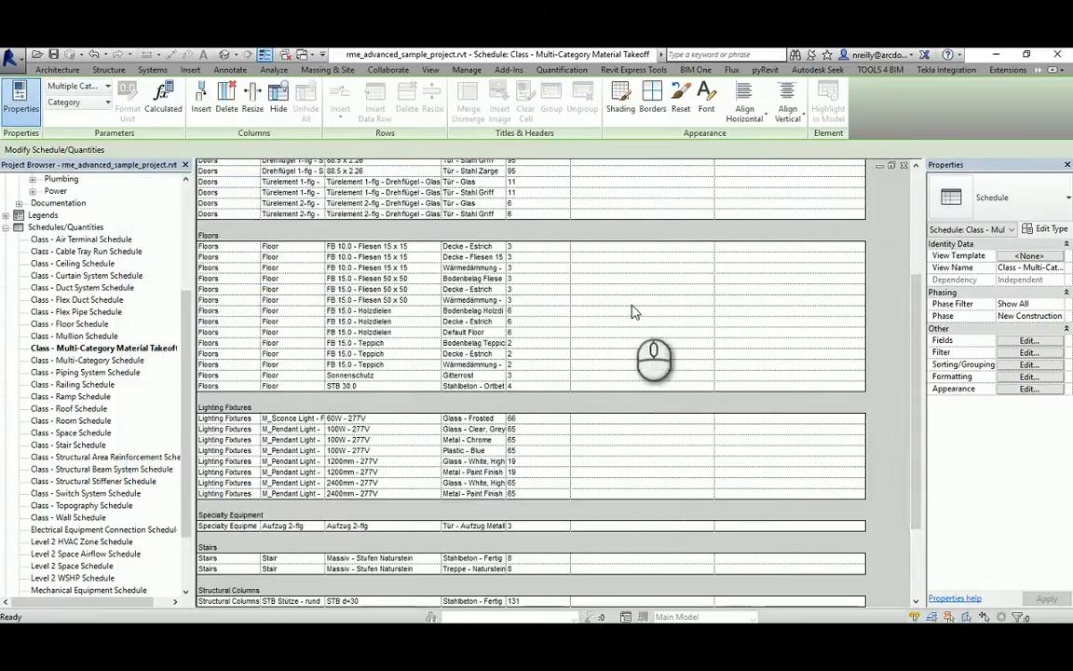
Try entering rtret as the material classification description of the first ceiling row, and look over the remaining takeoff rows.
{"action": "scroll", "coordinate": [888, 359], "scroll_direction": "up", "scroll_amount": 5}
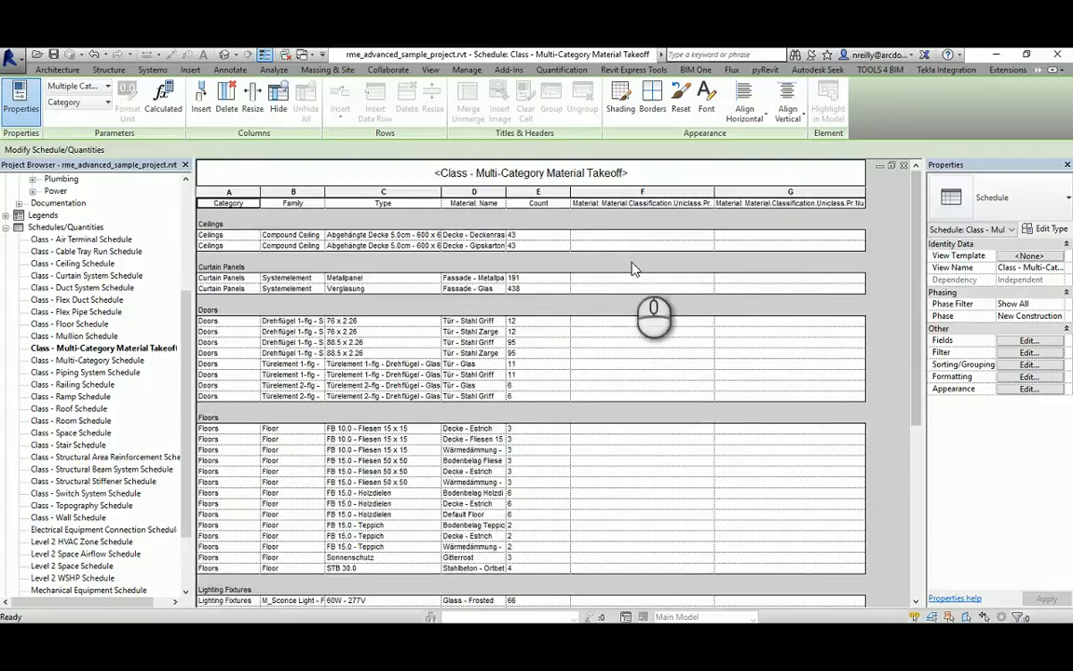
{"action": "left_click", "coordinate": [625, 237]}
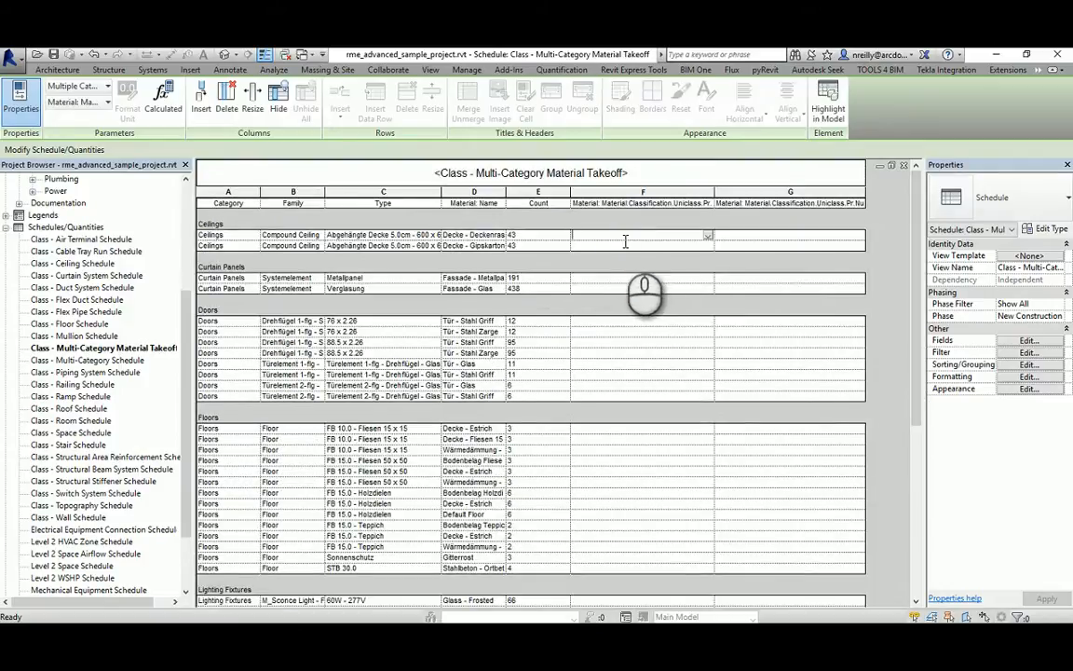
{"action": "type", "text": "rtret"}
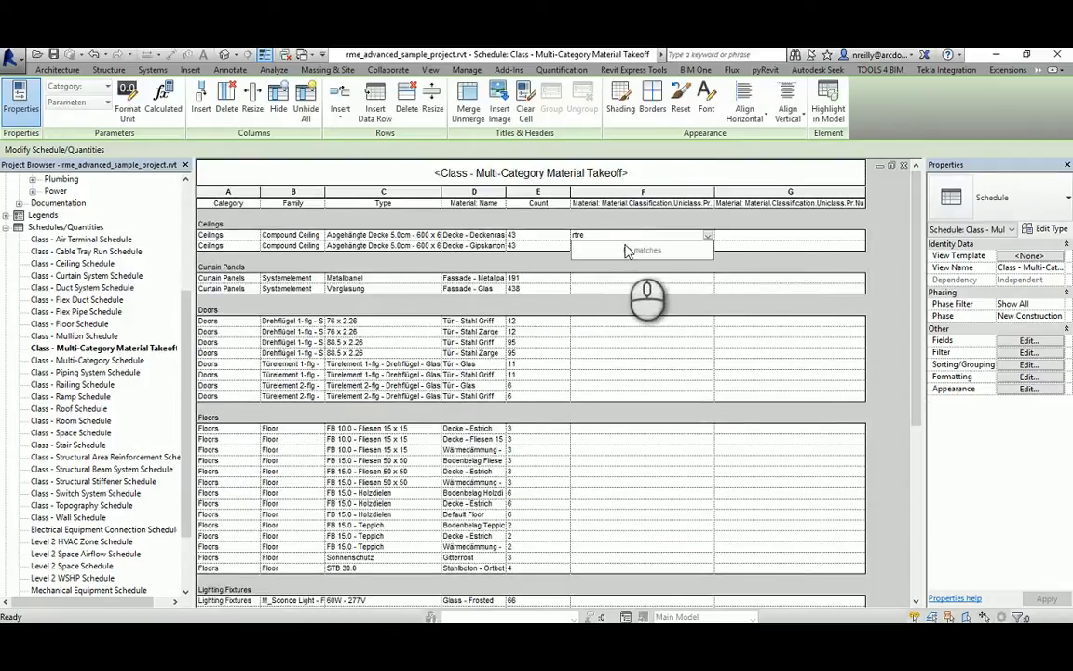
{"action": "left_click", "coordinate": [772, 235]}
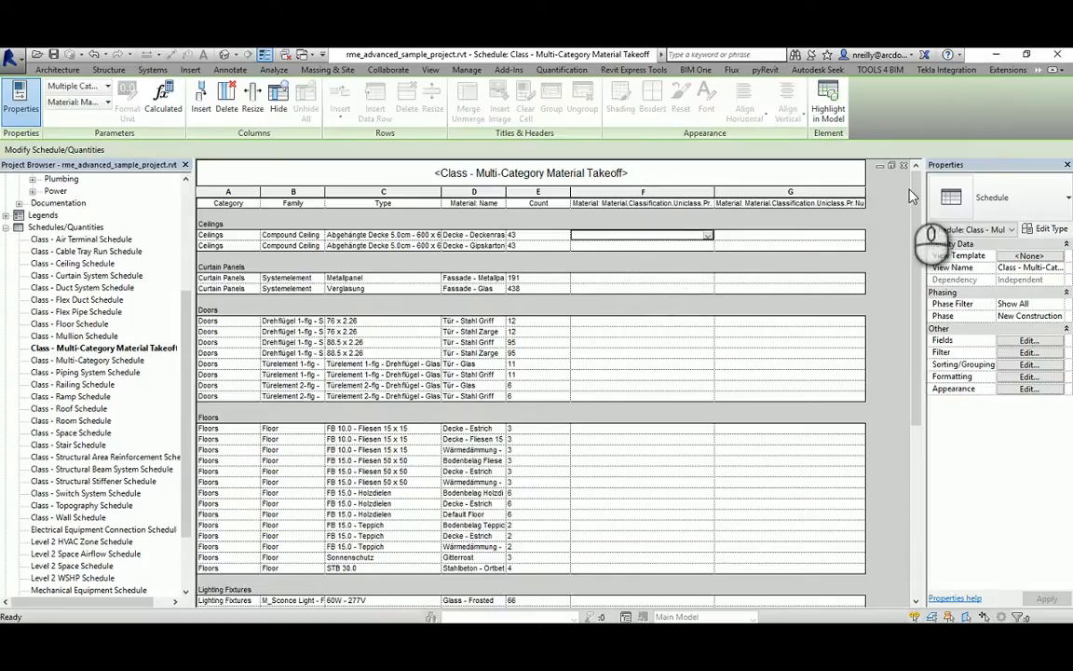
{"action": "left_click_drag", "start_coordinate": [918, 191], "coordinate": [918, 399]}
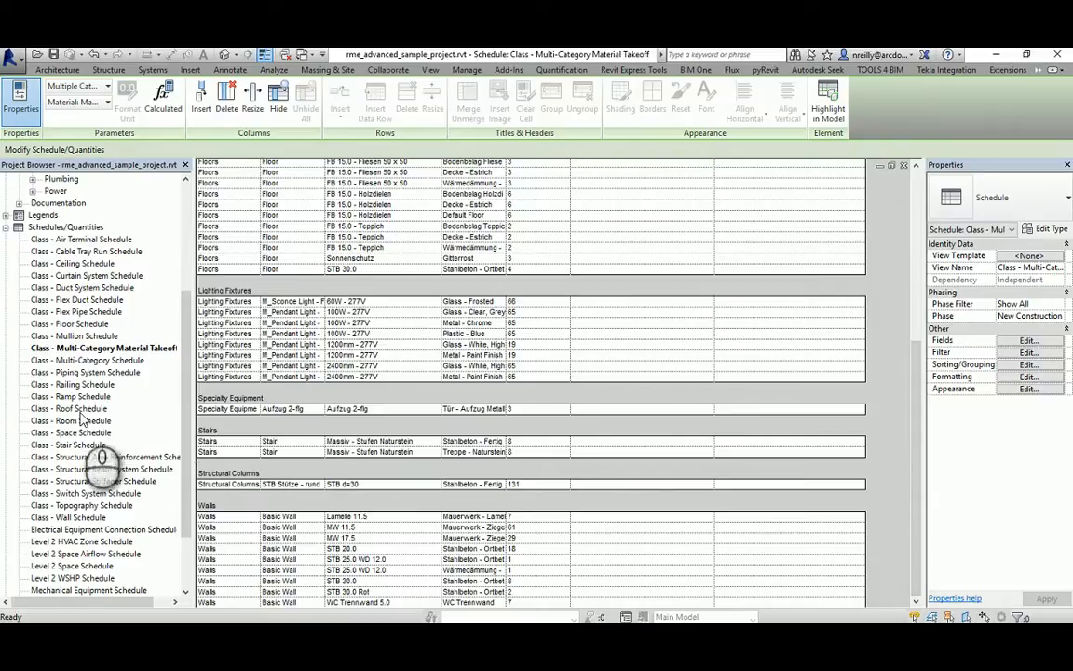
Delete Class - Air Terminal Schedule from the project and bring up the air terminal rows in Class - Multi-Category Schedule.
{"action": "double_click", "coordinate": [89, 240]}
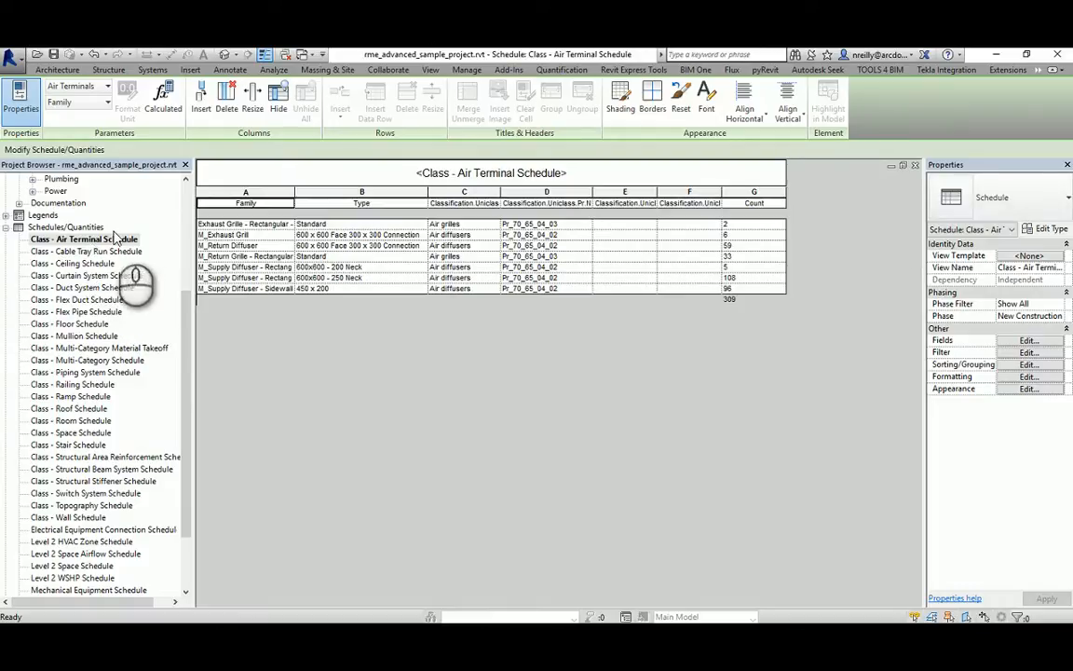
{"action": "left_click", "coordinate": [110, 241]}
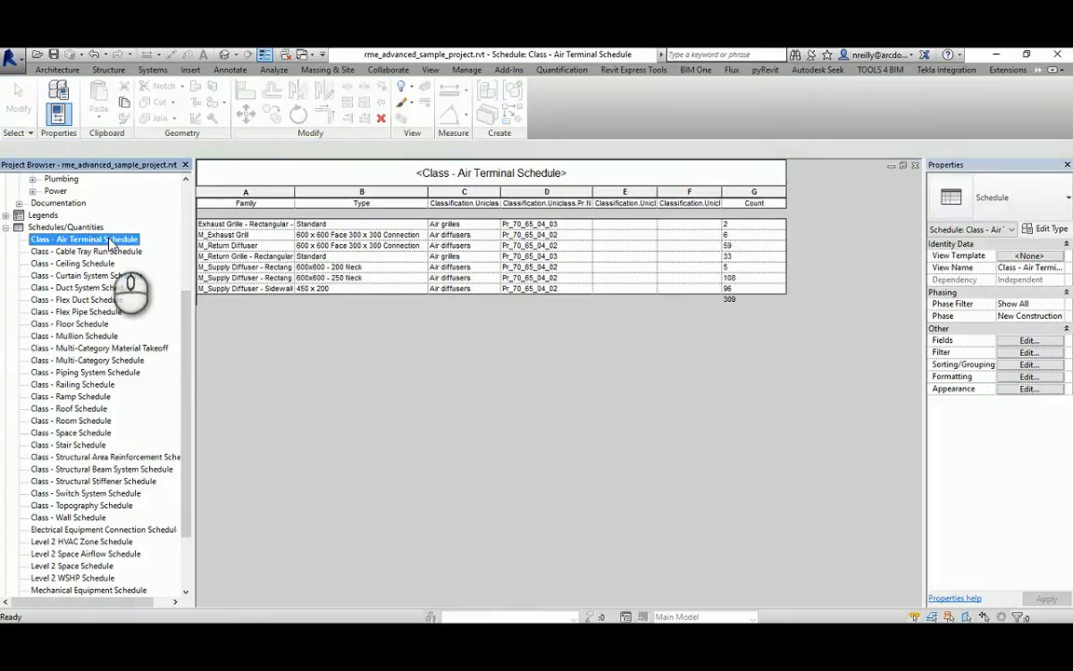
{"action": "key", "text": "Delete"}
{"action": "double_click", "coordinate": [84, 348]}
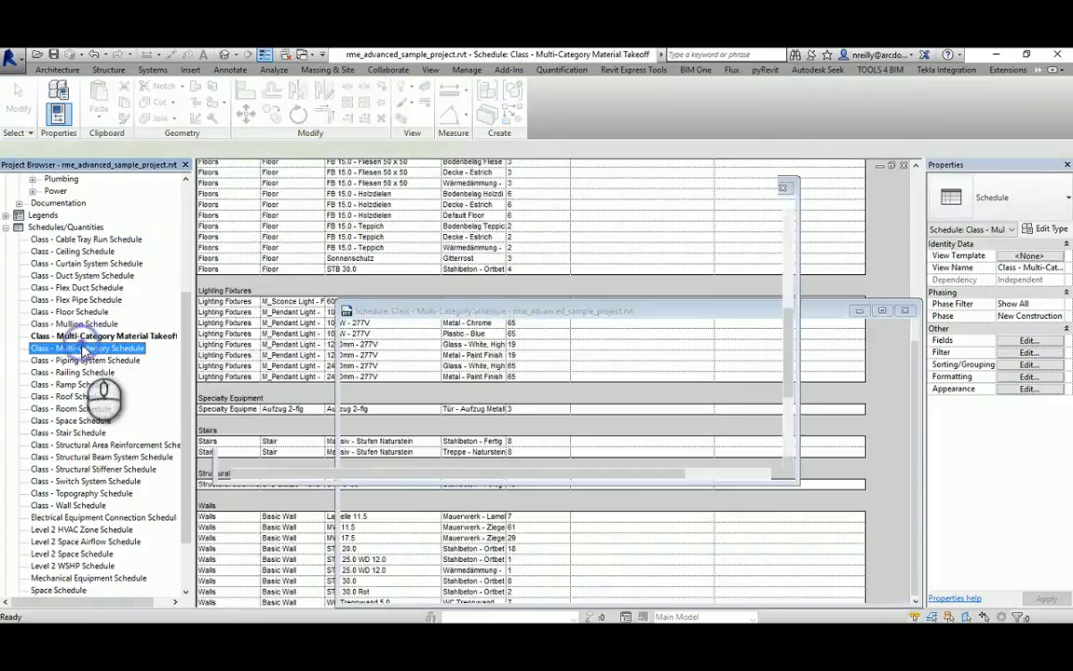
{"action": "scroll", "coordinate": [559, 279], "scroll_direction": "up", "scroll_amount": 15}
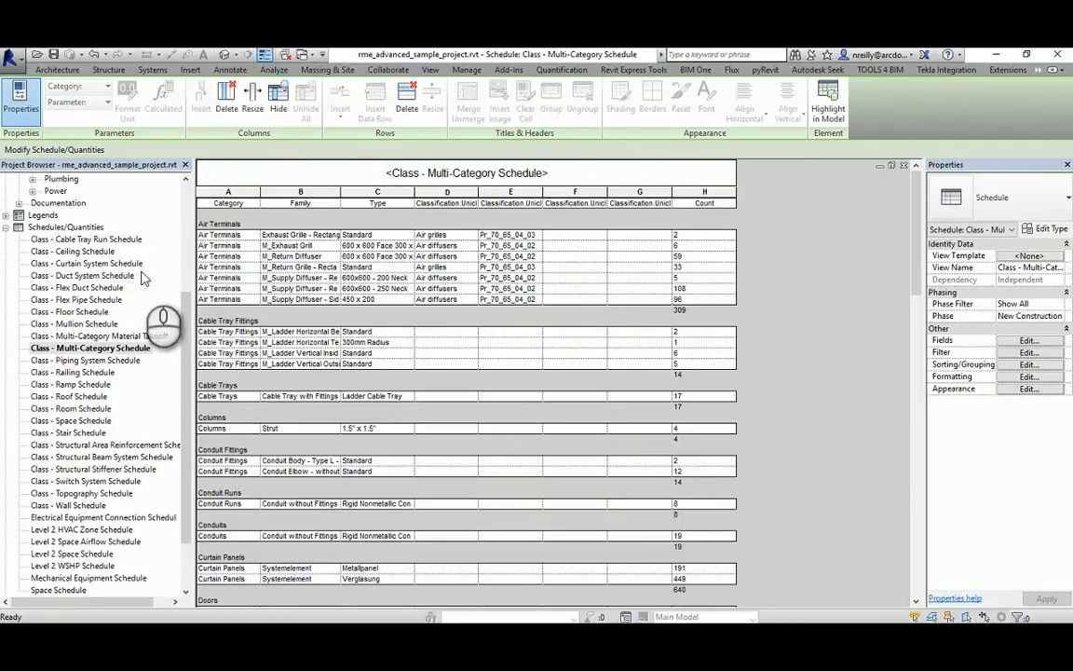
Return to Class - Multi-Category Material Takeoff and inspect the material description and number cells of the first ceiling row.
{"action": "double_click", "coordinate": [70, 337]}
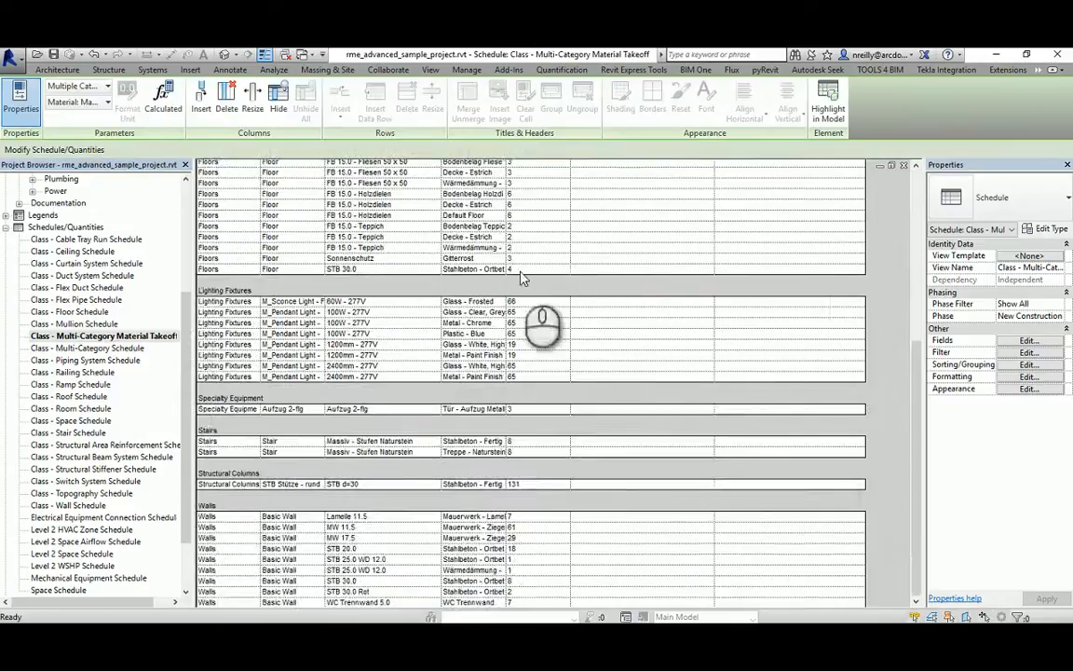
{"action": "scroll", "coordinate": [828, 390], "scroll_direction": "up", "scroll_amount": 5}
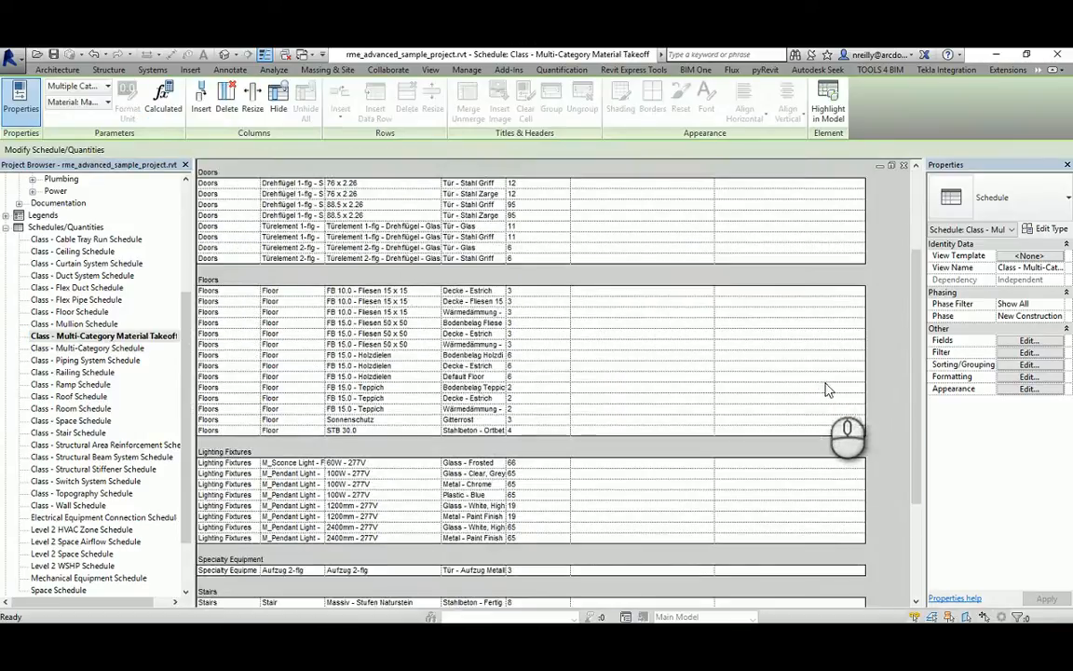
{"action": "scroll", "coordinate": [827, 389], "scroll_direction": "up", "scroll_amount": 3}
{"action": "left_click", "coordinate": [677, 236]}
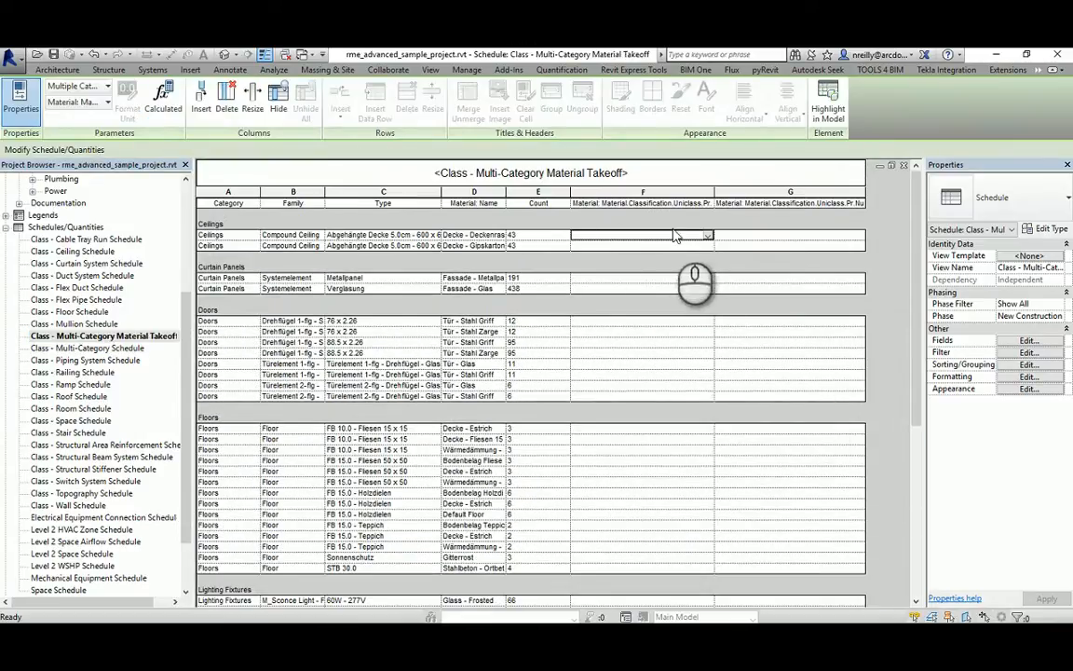
{"action": "left_click", "coordinate": [776, 236]}
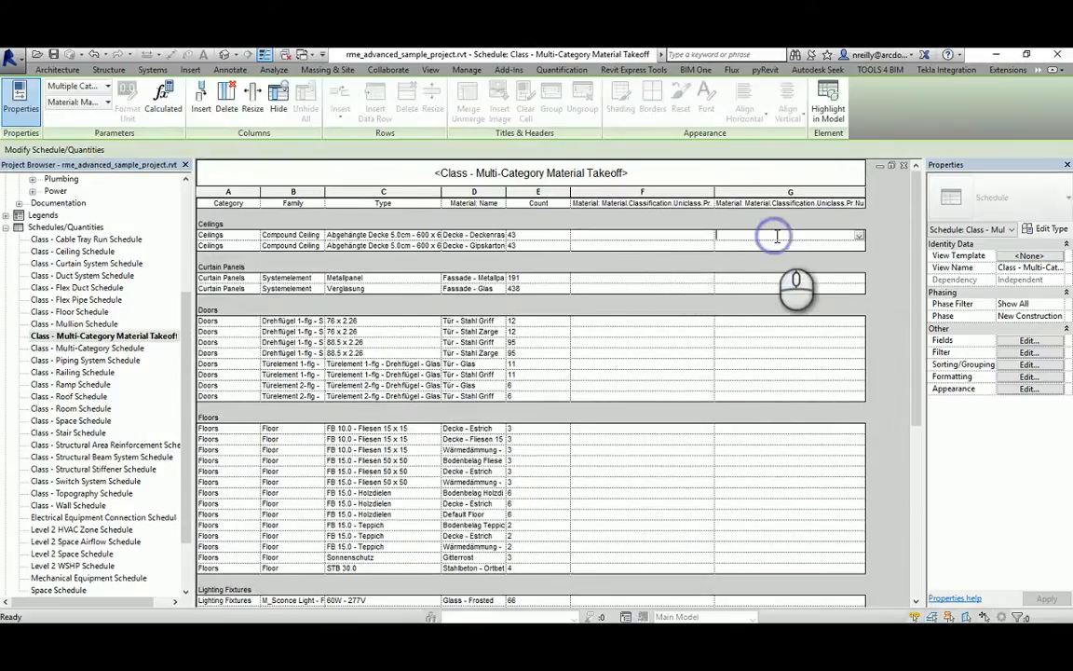
{"action": "left_click", "coordinate": [615, 236]}
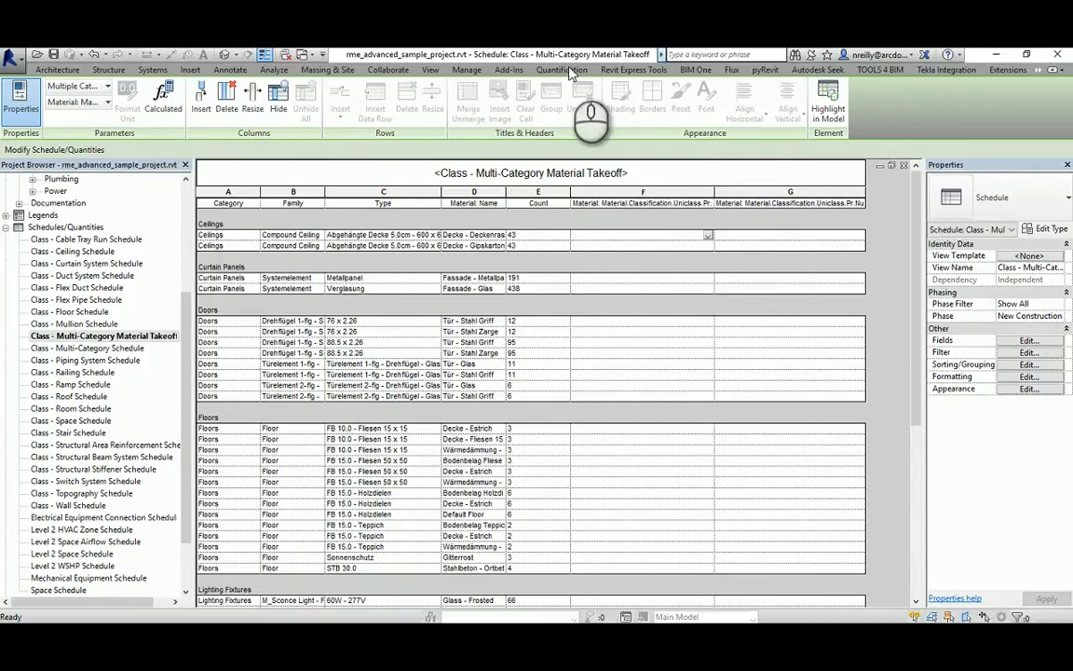
Launch Dynamo 1.0.0 from the MEP project and reposition its window.
{"action": "left_click", "coordinate": [509, 70]}
{"action": "left_click", "coordinate": [525, 114]}
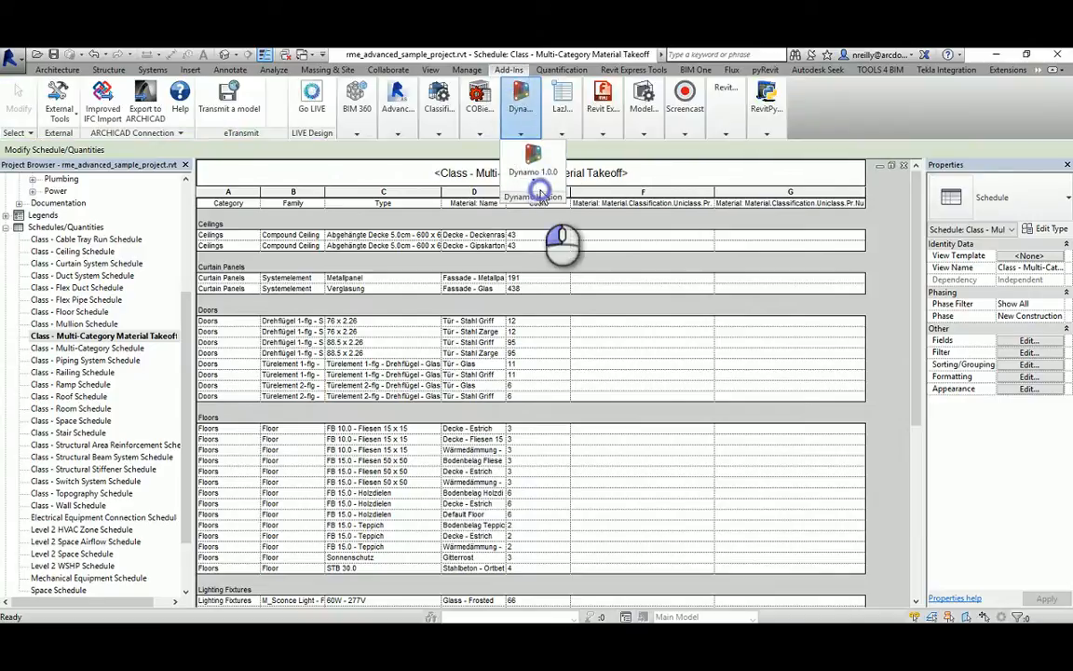
{"action": "left_click", "coordinate": [546, 232]}
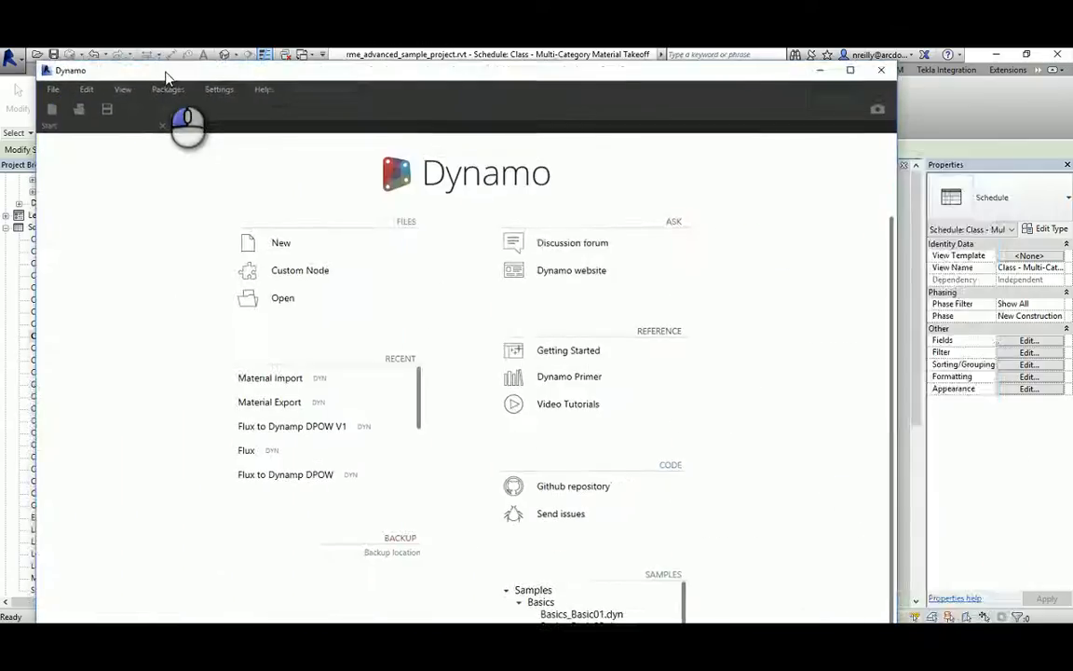
{"action": "left_click_drag", "start_coordinate": [140, 66], "coordinate": [244, 63]}
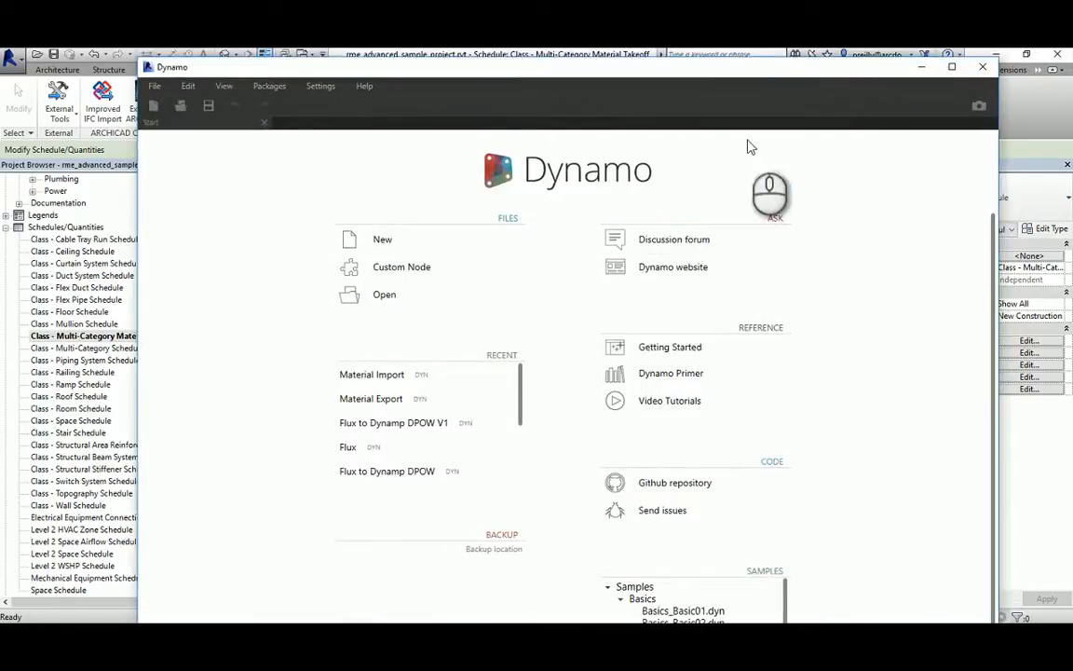
Maximize the Dynamo window and open the recent Material Export graph.
{"action": "left_click", "coordinate": [952, 66]}
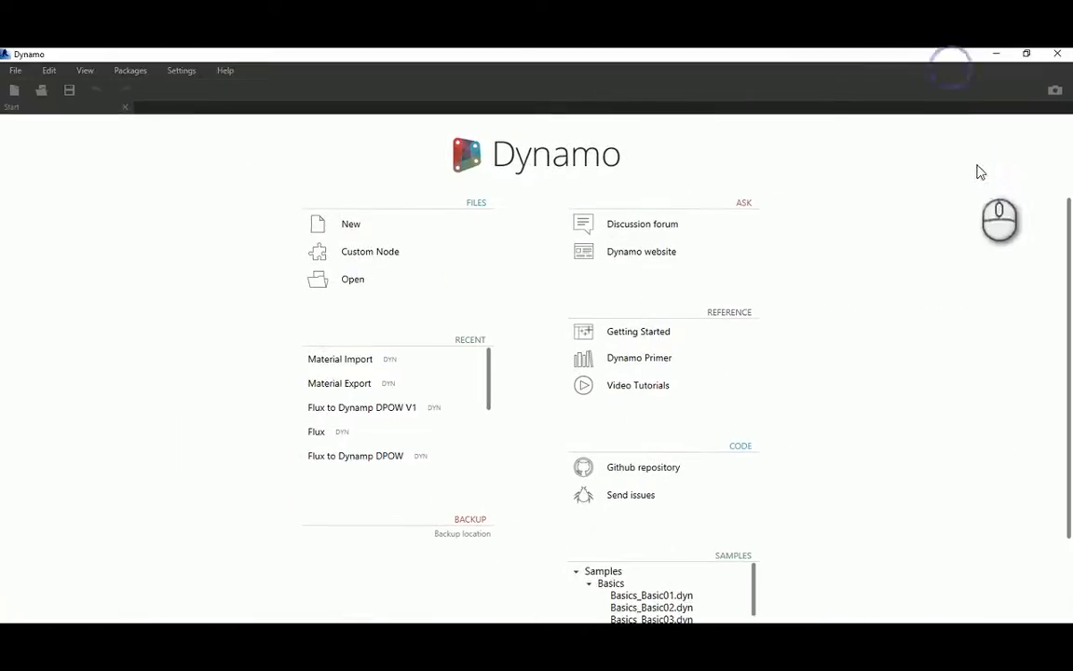
{"action": "left_click_drag", "start_coordinate": [818, 56], "coordinate": [674, 49]}
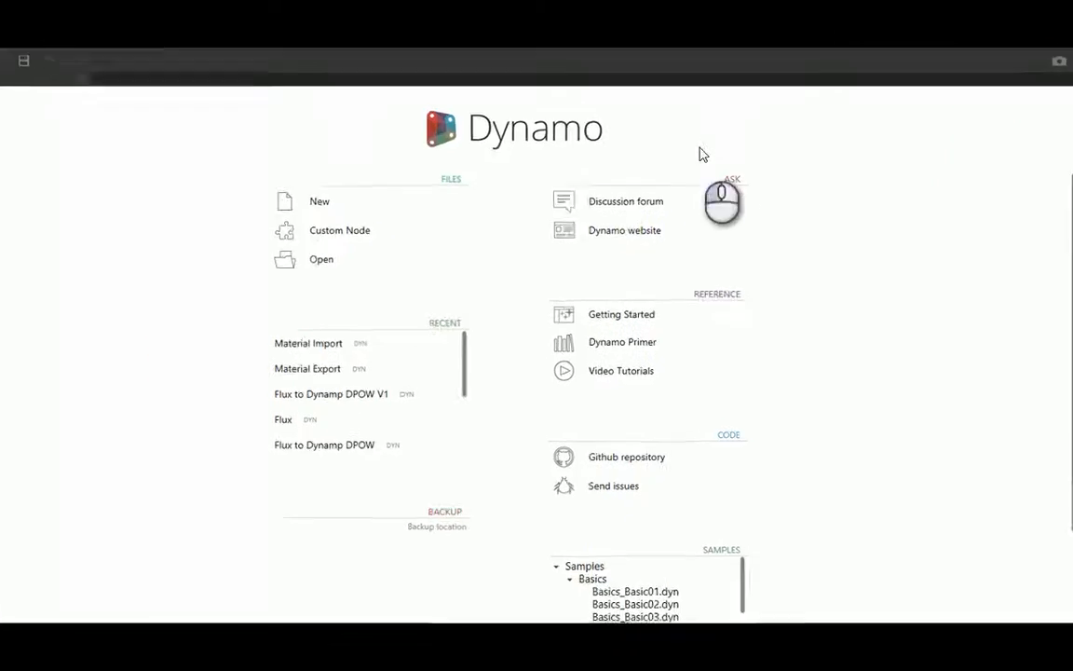
{"action": "left_click", "coordinate": [359, 383]}
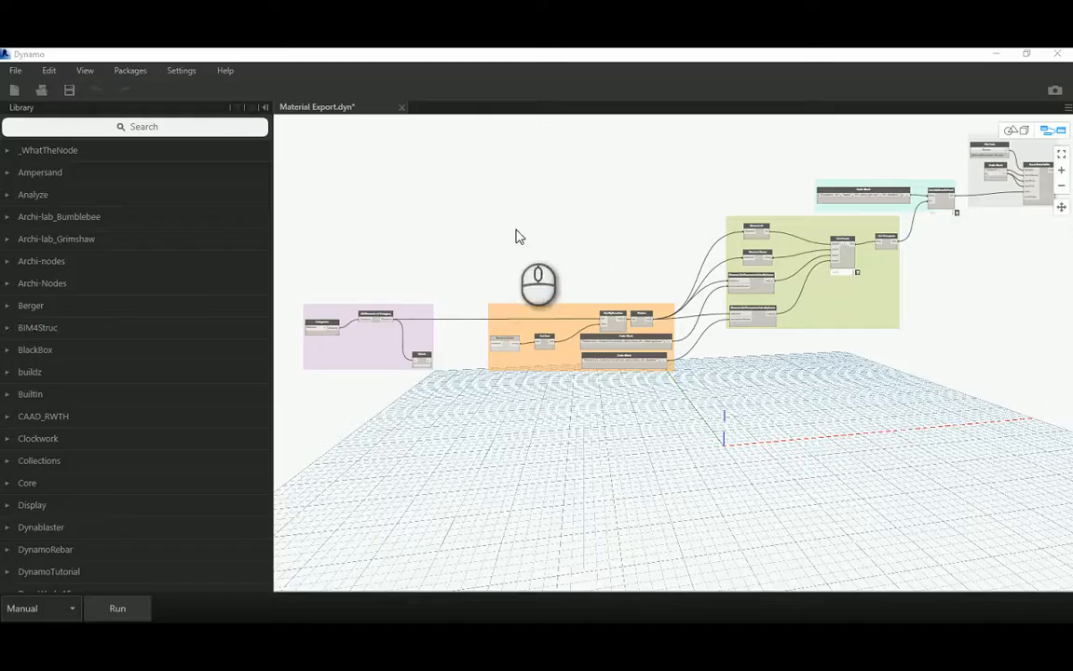
Examine the Material Export graph's node groups, from the list-building nodes through to the Excel.WriteToFile group.
{"action": "middle_click_drag", "start_coordinate": [515, 229], "coordinate": [605, 240]}
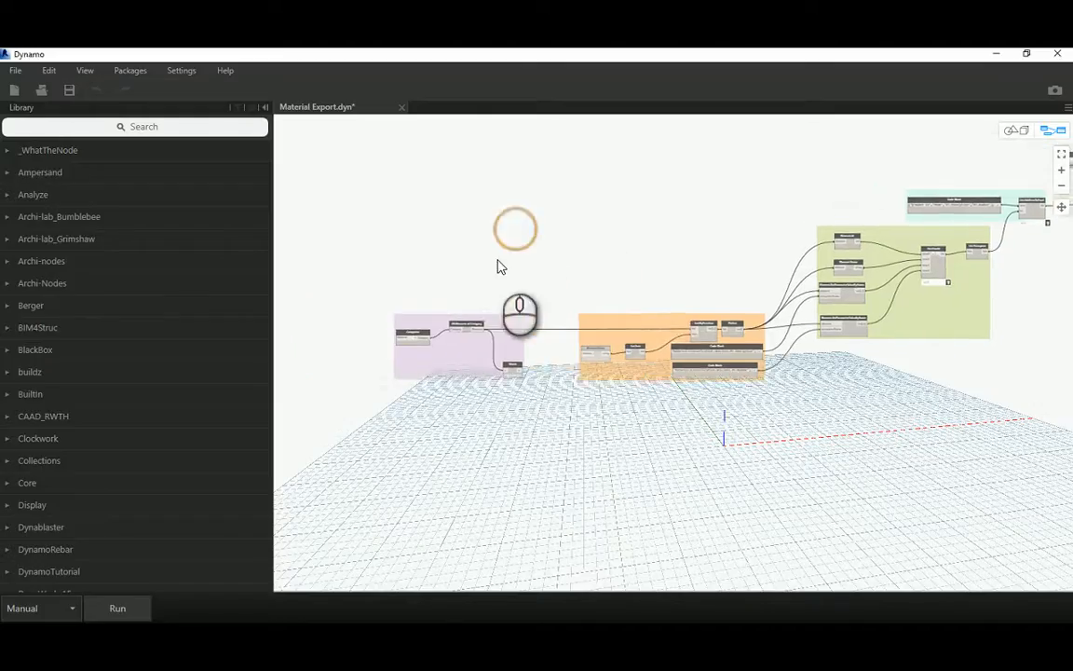
{"action": "scroll", "coordinate": [498, 261], "scroll_direction": "up", "scroll_amount": 5}
{"action": "middle_click_drag", "start_coordinate": [1030, 305], "coordinate": [529, 328]}
{"action": "middle_click_drag", "start_coordinate": [645, 220], "coordinate": [377, 350]}
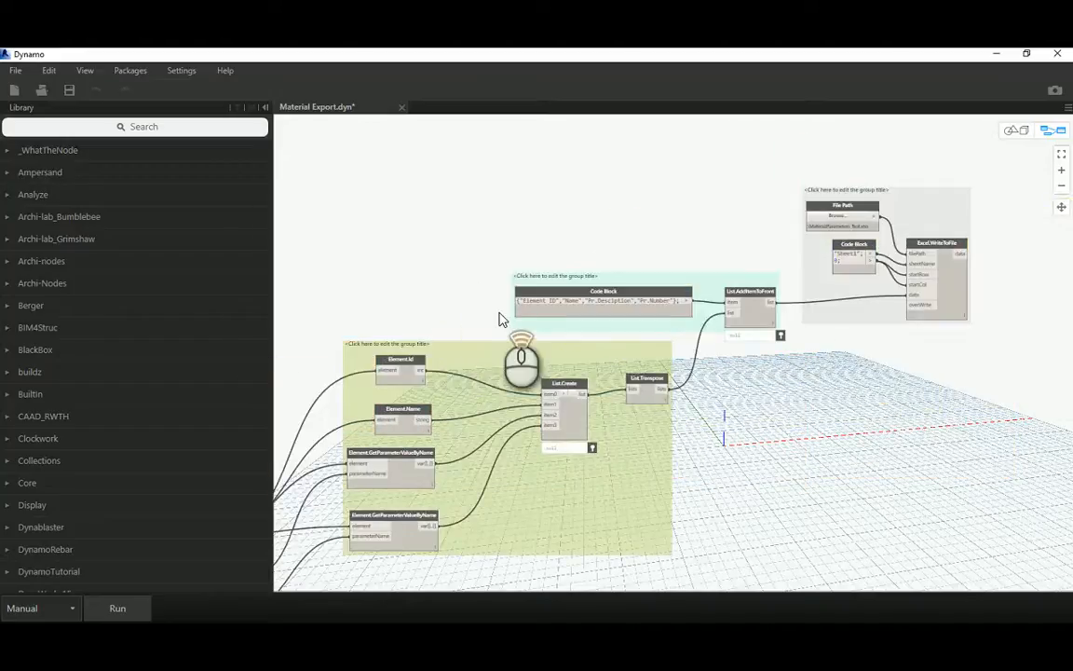
{"action": "scroll", "coordinate": [503, 320], "scroll_direction": "up", "scroll_amount": 5}
{"action": "middle_click_drag", "start_coordinate": [556, 386], "coordinate": [556, 381]}
{"action": "scroll", "coordinate": [570, 336], "scroll_direction": "down", "scroll_amount": 4}
{"action": "middle_click_drag", "start_coordinate": [484, 259], "coordinate": [644, 150]}
{"action": "middle_click_drag", "start_coordinate": [752, 175], "coordinate": [342, 268]}
{"action": "scroll", "coordinate": [642, 280], "scroll_direction": "up", "scroll_amount": 3}
{"action": "middle_click_drag", "start_coordinate": [634, 204], "coordinate": [564, 306]}
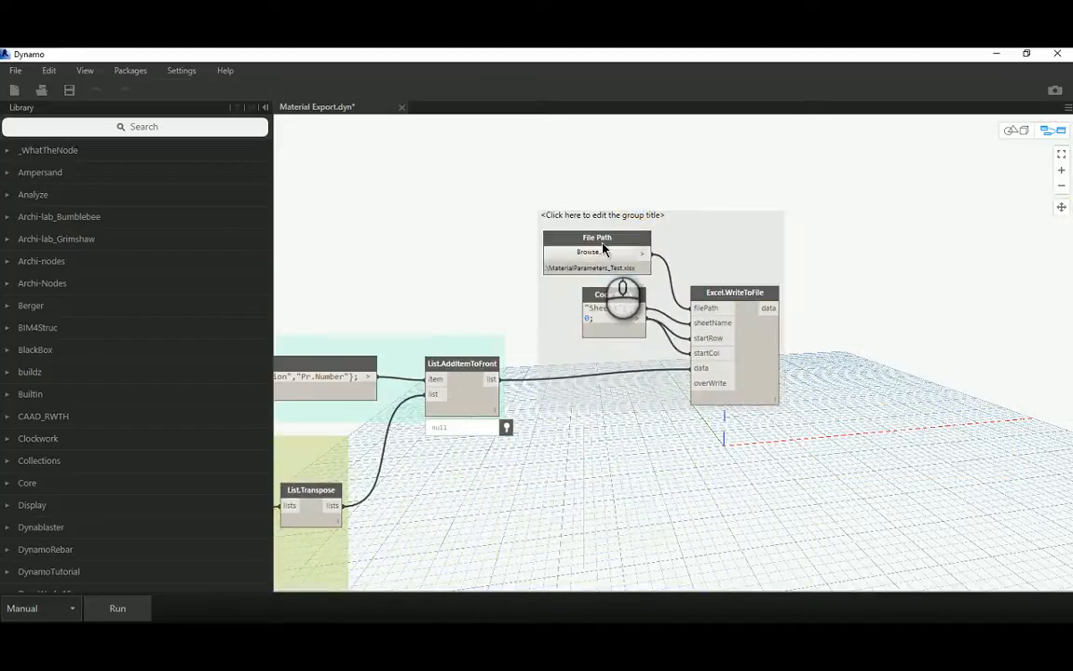
Set the export's File Path node to xxx on the Desktop, and replace it with xx.xlsx in the same folder.
{"action": "left_click", "coordinate": [603, 249]}
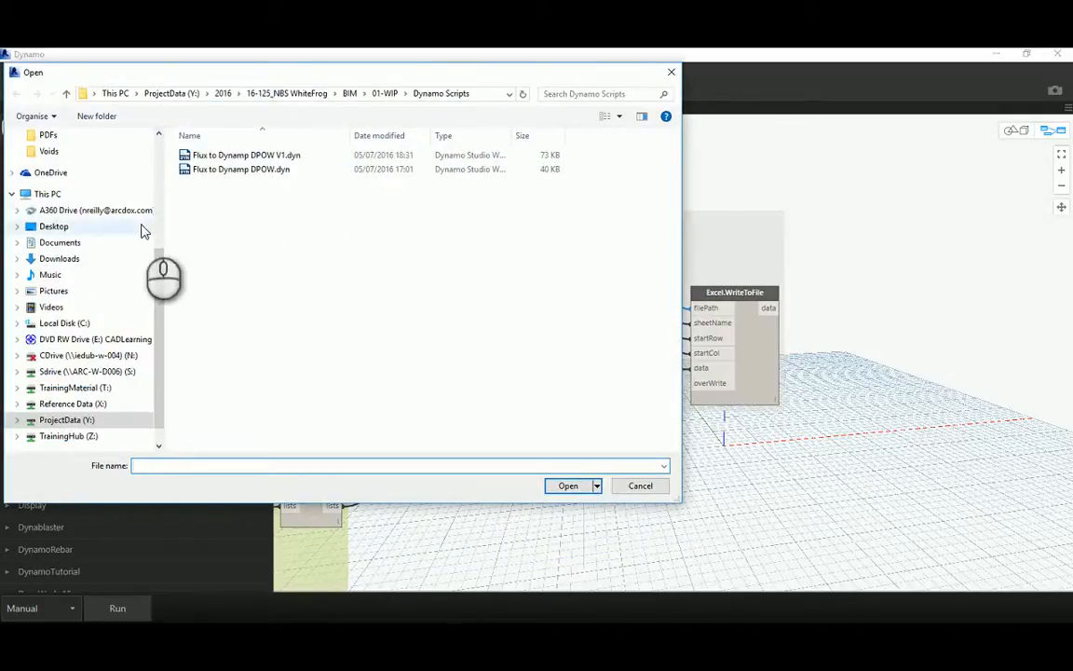
{"action": "scroll", "coordinate": [112, 200], "scroll_direction": "up", "scroll_amount": 5}
{"action": "left_click", "coordinate": [53, 173]}
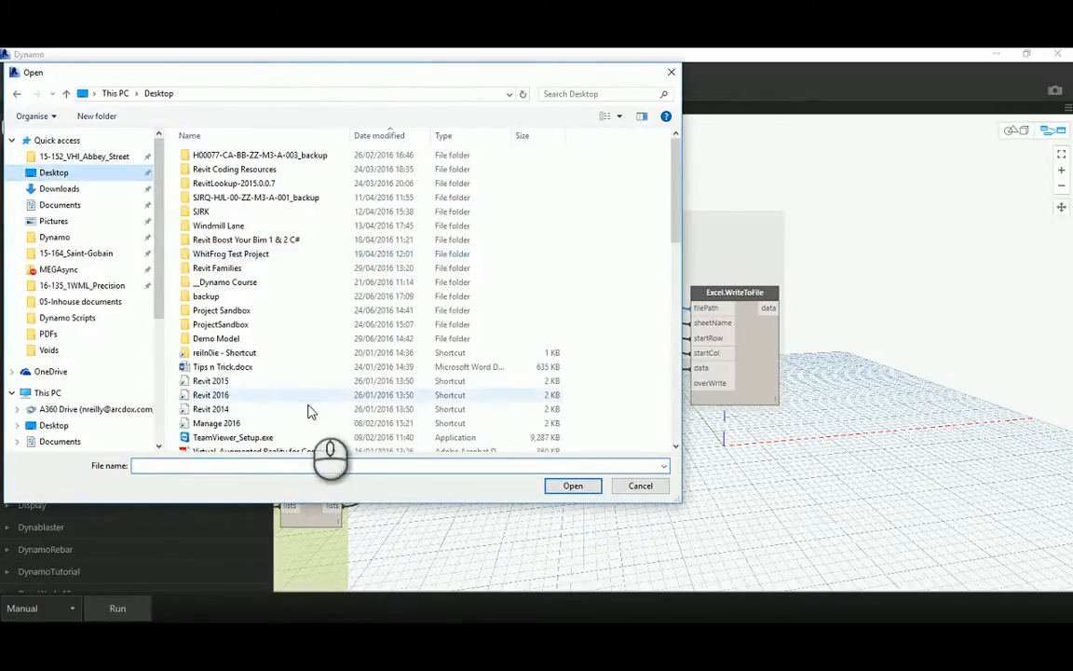
{"action": "left_click", "coordinate": [213, 467]}
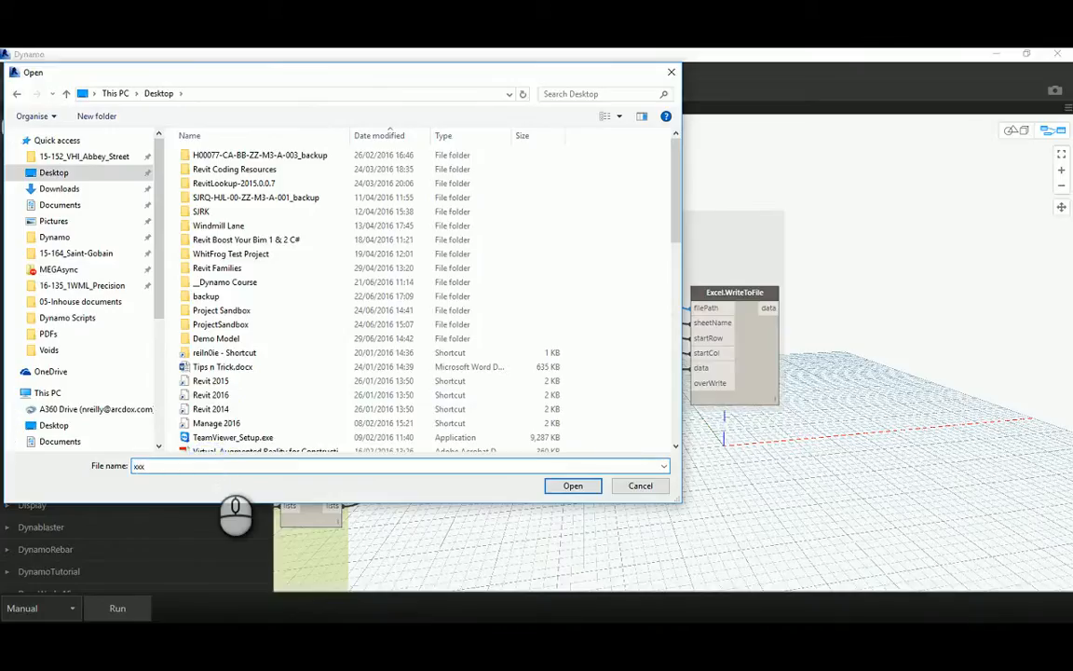
{"action": "key", "text": "Escape"}
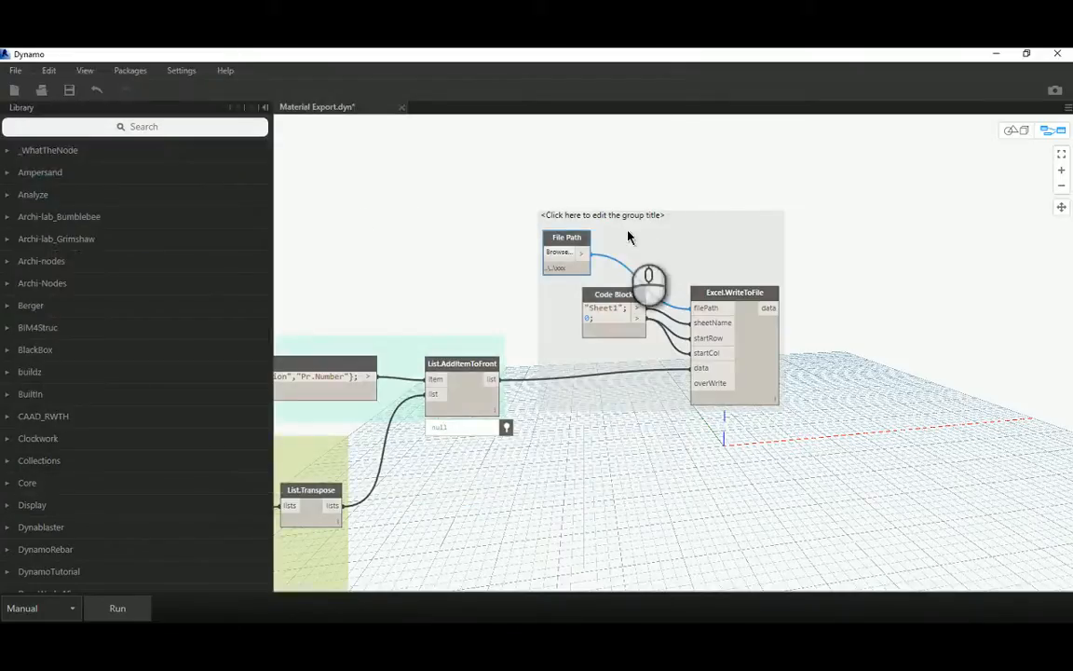
{"action": "left_click", "coordinate": [564, 258]}
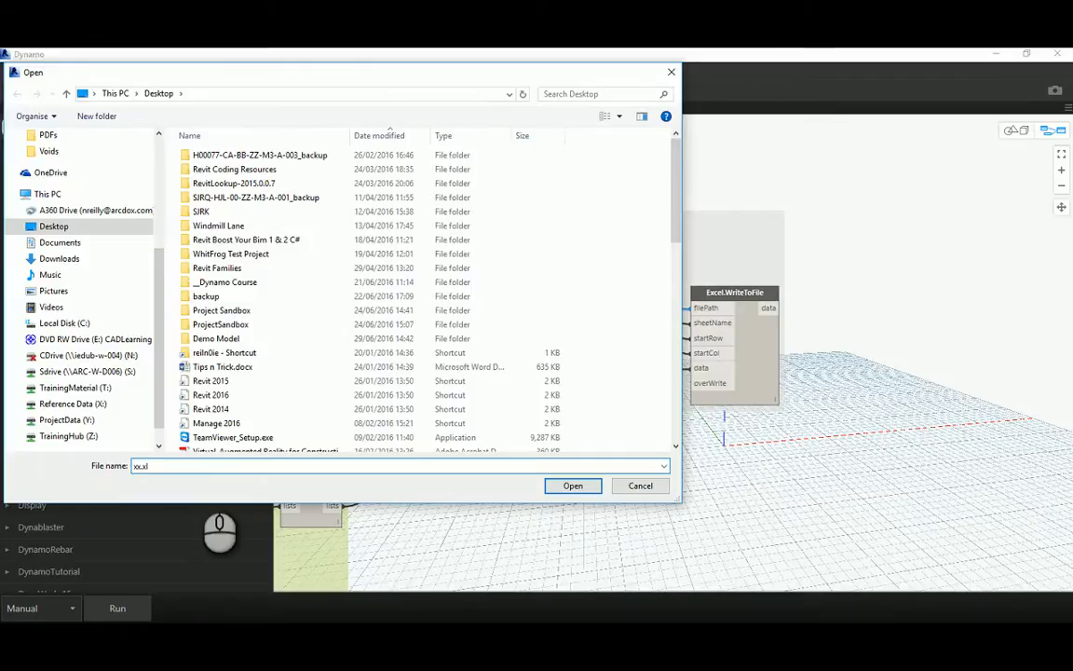
{"action": "type", "text": "xx.xlsx"}
{"action": "key", "text": "Return"}
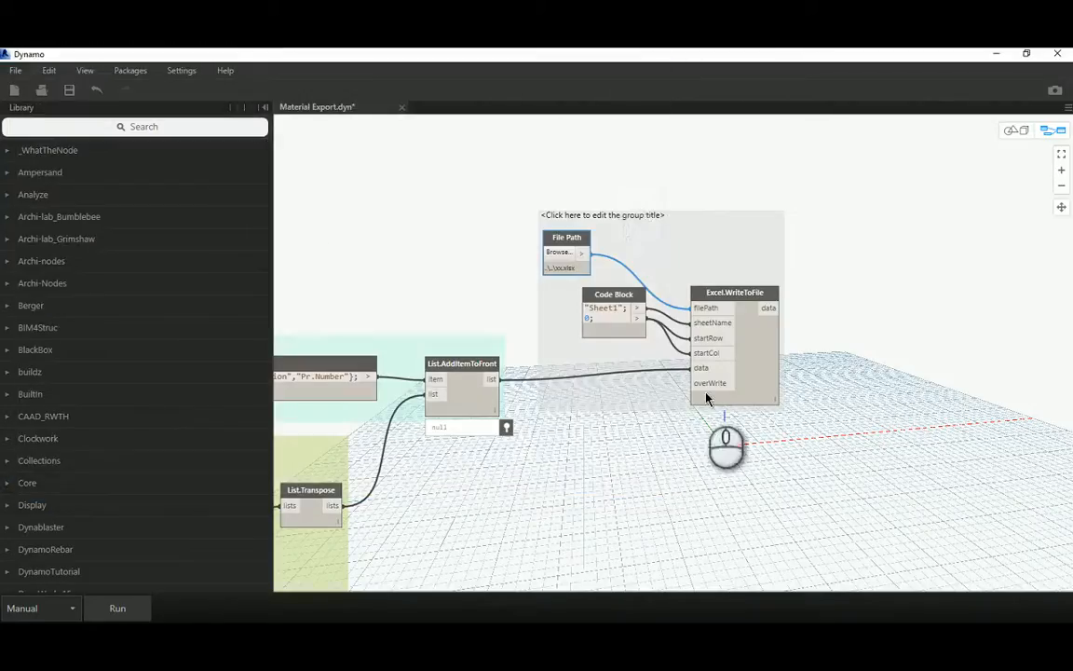
Run the Material Export graph and connect the List.AddItemToFront output to the data input of Excel.WriteToFile.
{"action": "middle_click_drag", "start_coordinate": [404, 319], "coordinate": [758, 279]}
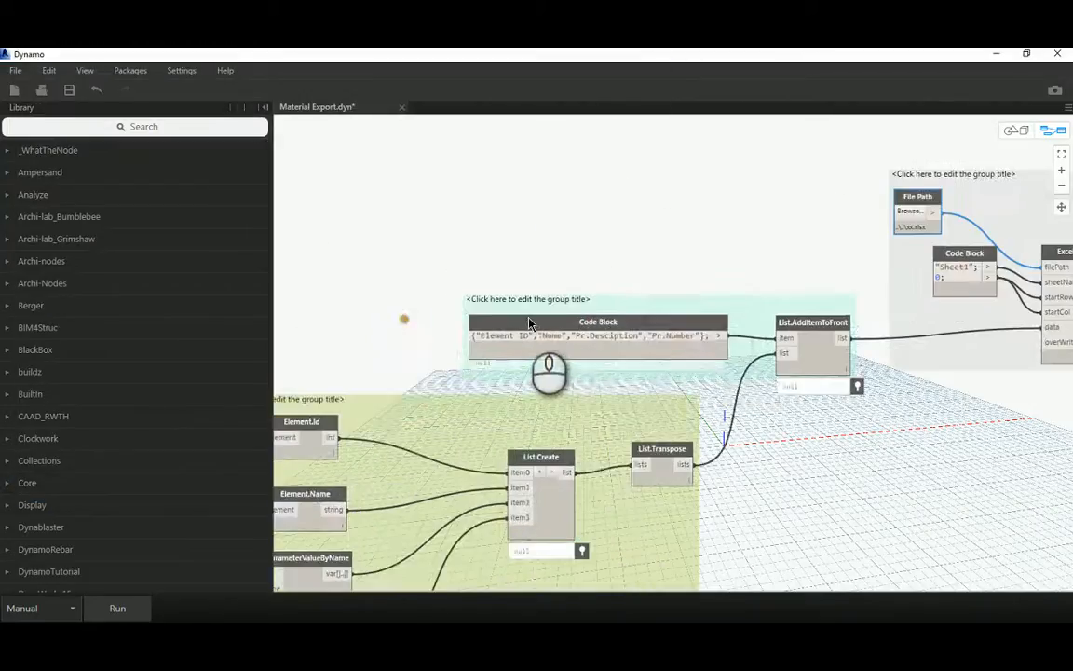
{"action": "scroll", "coordinate": [634, 160], "scroll_direction": "down", "scroll_amount": 3}
{"action": "middle_click_drag", "start_coordinate": [635, 158], "coordinate": [484, 216]}
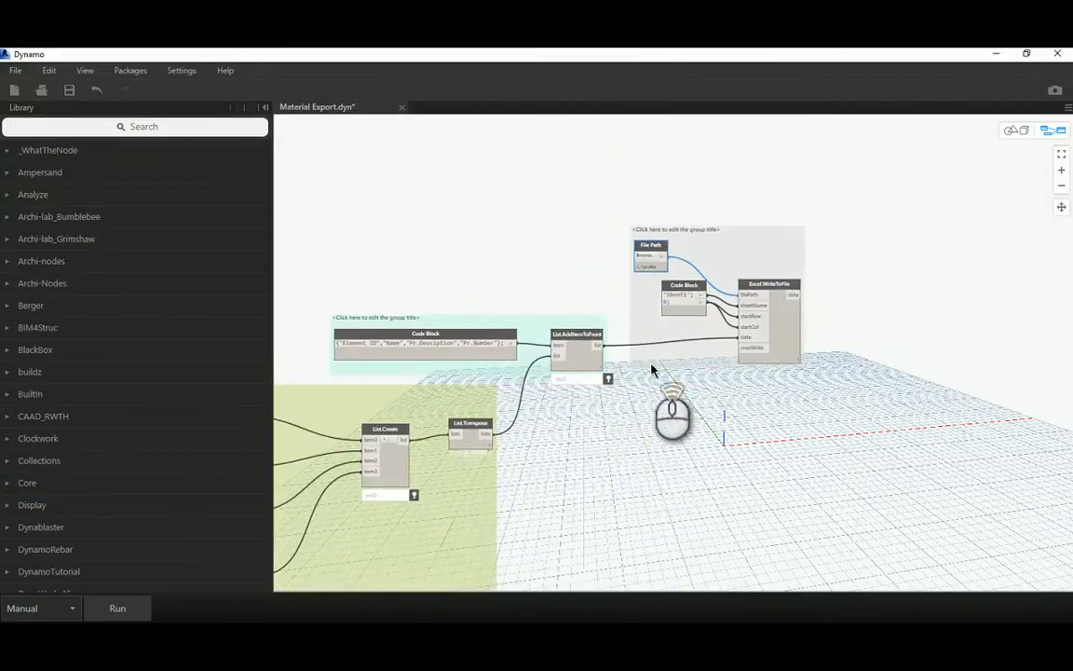
{"action": "scroll", "coordinate": [652, 363], "scroll_direction": "up", "scroll_amount": 3}
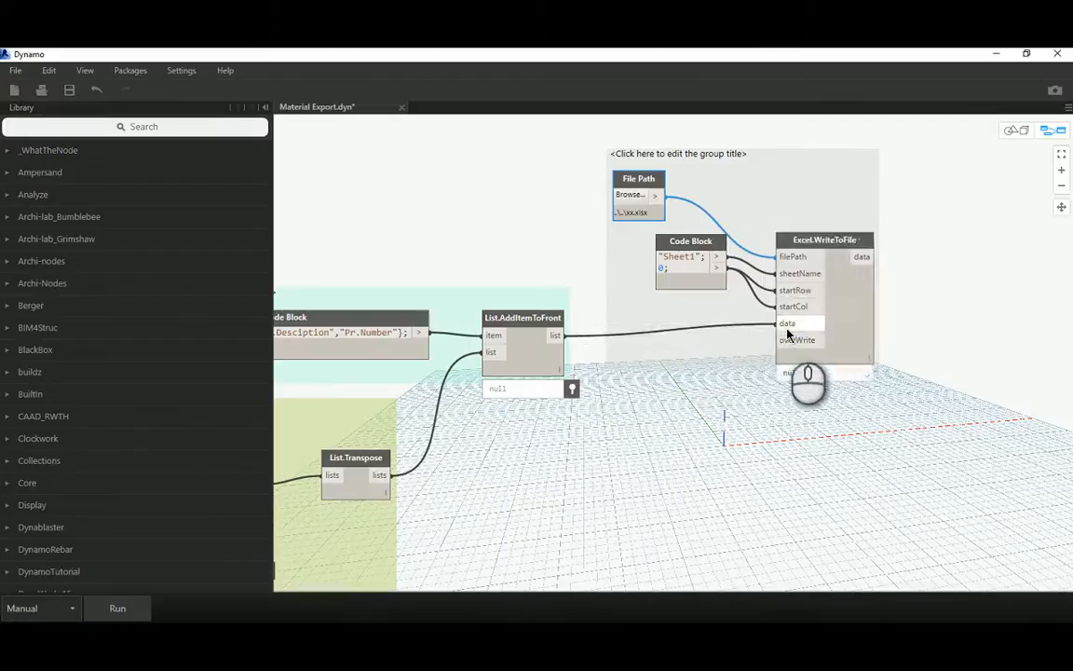
{"action": "left_click", "coordinate": [116, 607]}
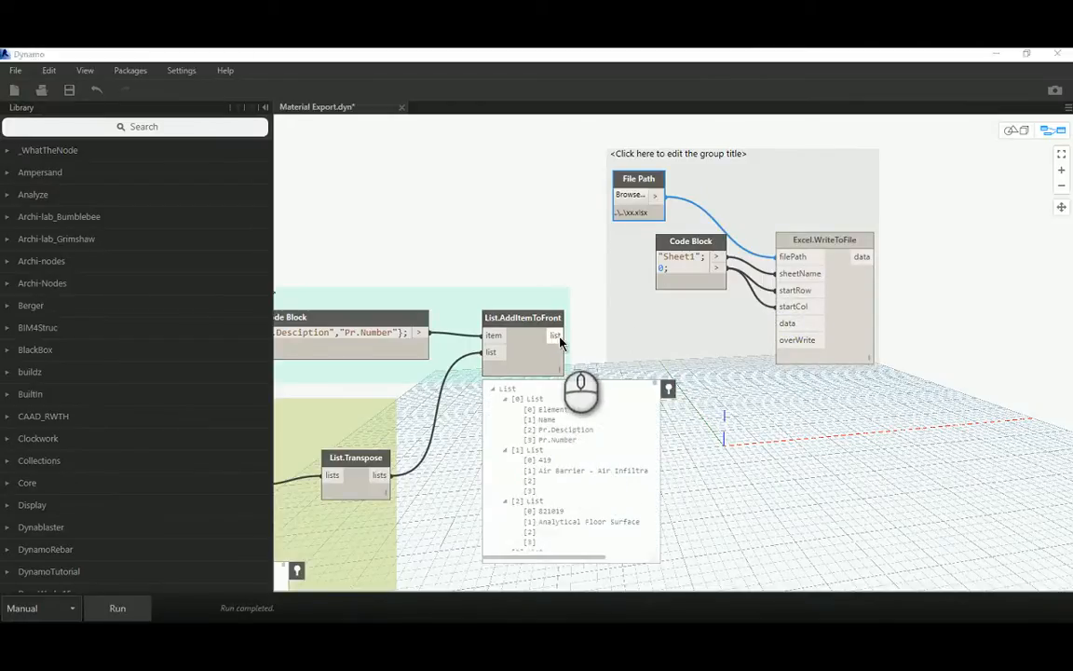
{"action": "left_click_drag", "start_coordinate": [557, 334], "coordinate": [781, 322]}
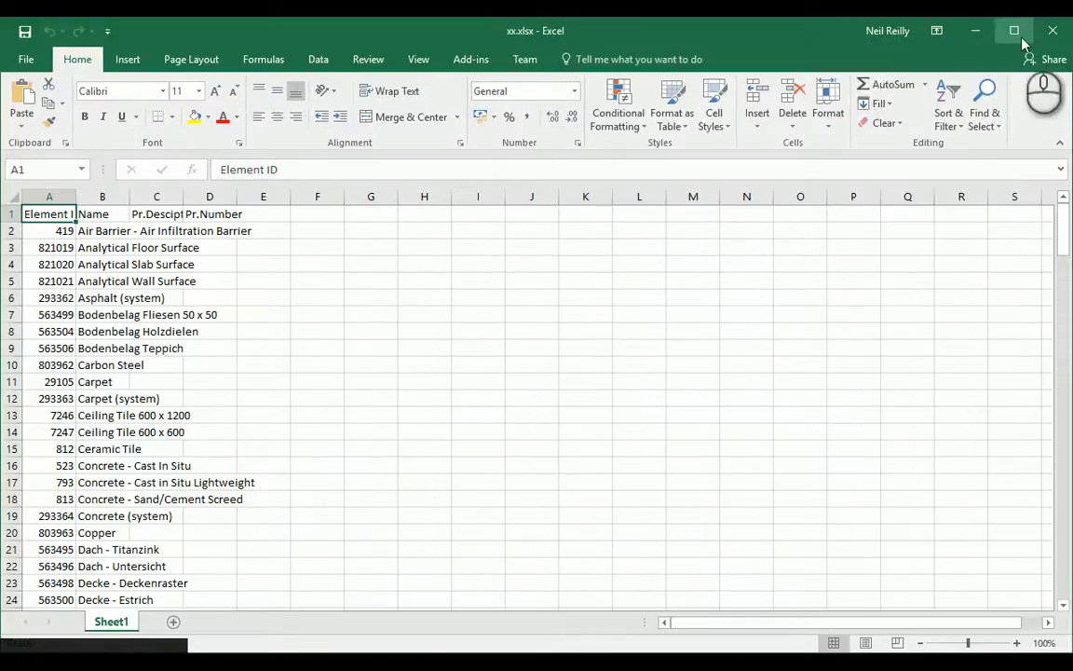
Maximize the exported xx.xlsx workbook in Excel and autofit the widths of columns A to D.
{"action": "left_click", "coordinate": [1017, 34]}
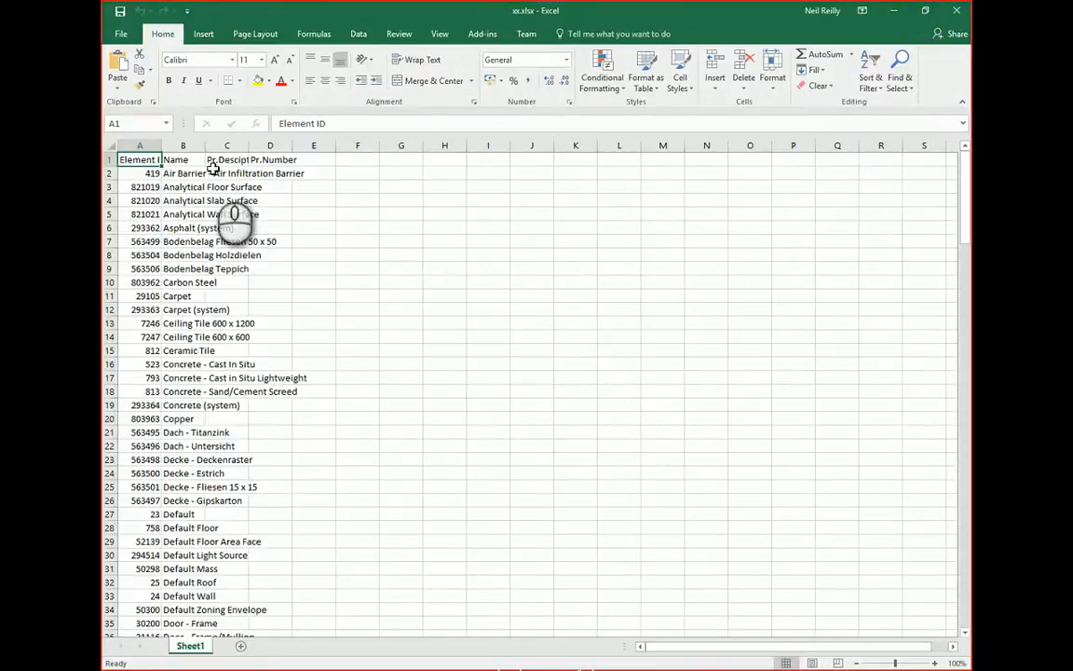
{"action": "left_click", "coordinate": [150, 146]}
{"action": "left_click_drag", "start_coordinate": [203, 150], "coordinate": [276, 148]}
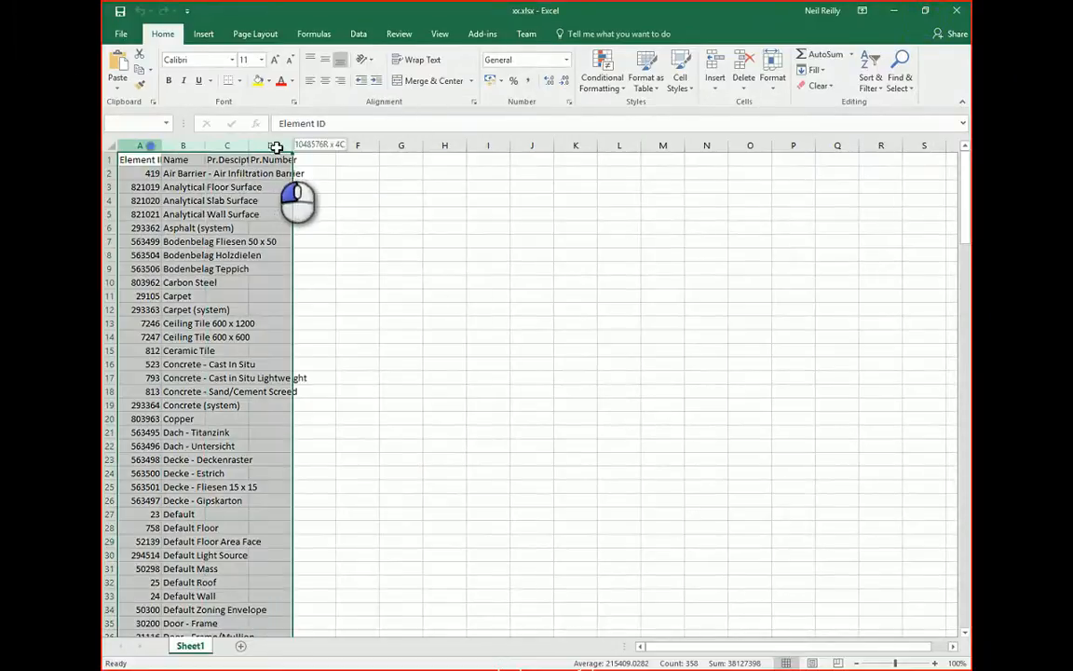
{"action": "double_click", "coordinate": [205, 147]}
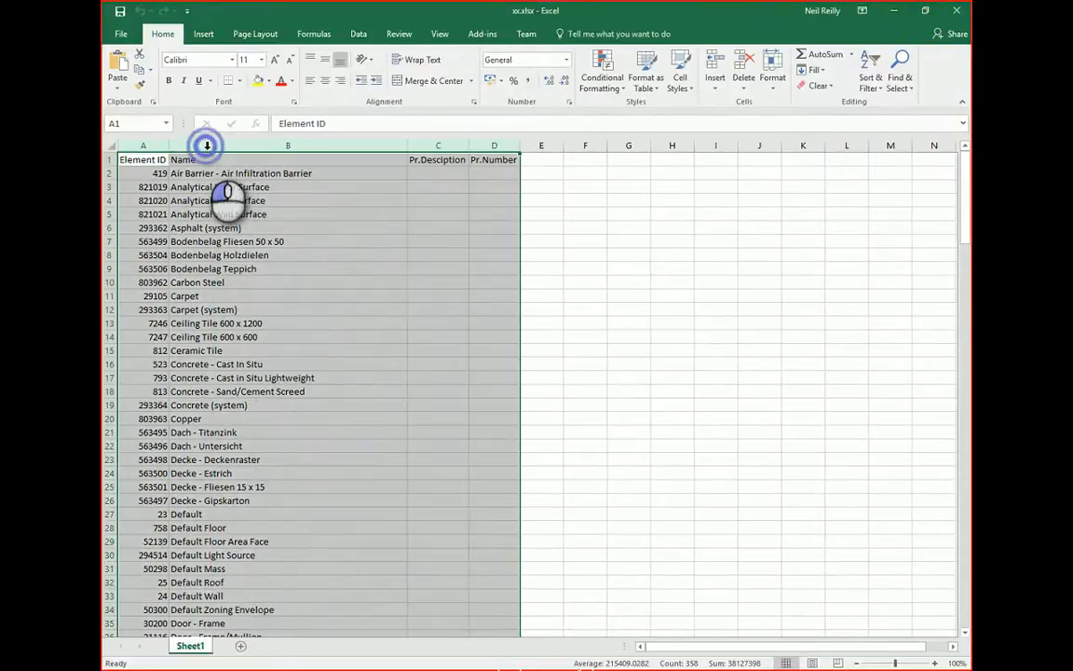
Enter description in cell C2 as the Pr description of the first material.
{"action": "left_click", "coordinate": [350, 177]}
{"action": "left_click", "coordinate": [438, 174]}
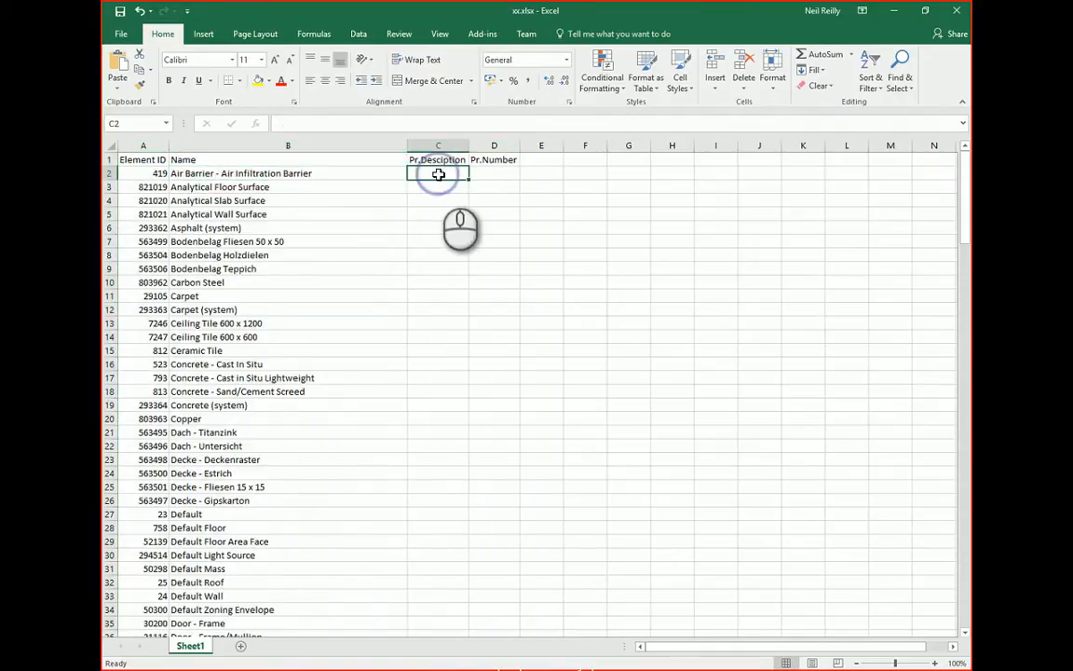
{"action": "type", "text": "Nam"}
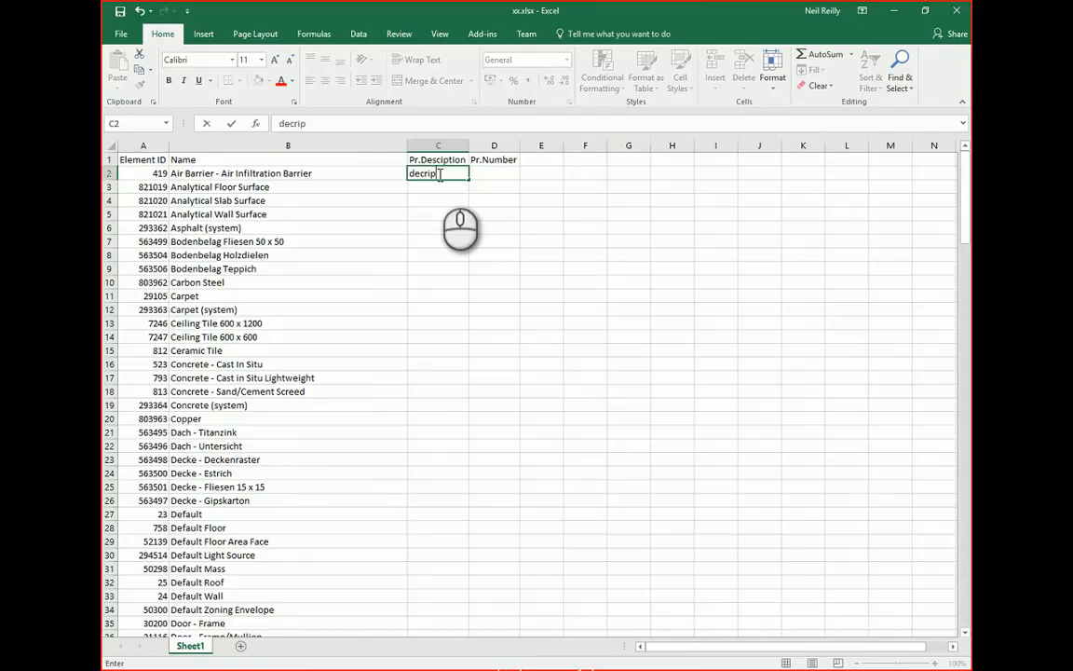
{"action": "type", "text": "decription"}
{"action": "left_click", "coordinate": [419, 173]}
{"action": "type", "text": "s"}
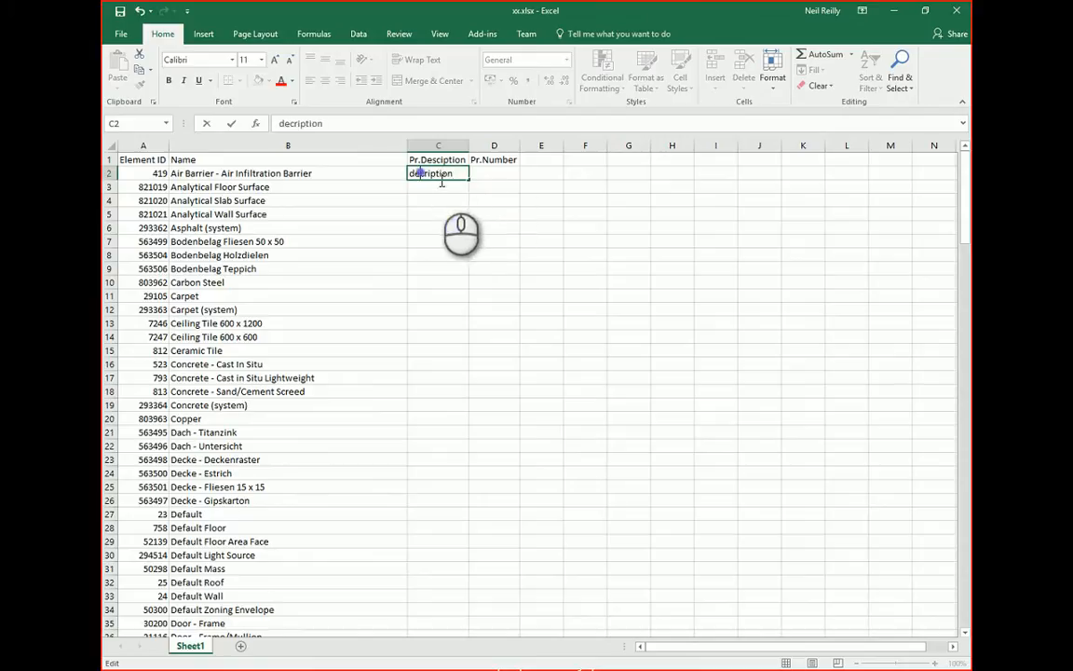
Enter 1 and 2 in cells D2 and D3 and fill the number series down to row 178.
{"action": "left_click", "coordinate": [493, 174]}
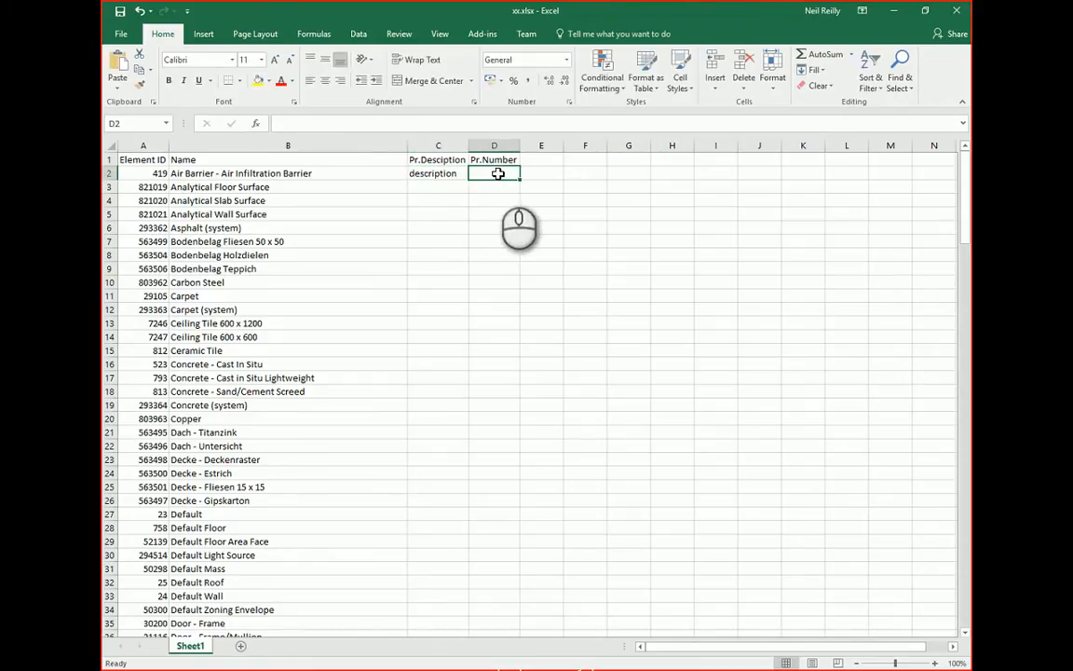
{"action": "type", "text": "1"}
{"action": "left_click", "coordinate": [510, 266]}
{"action": "left_click", "coordinate": [514, 184]}
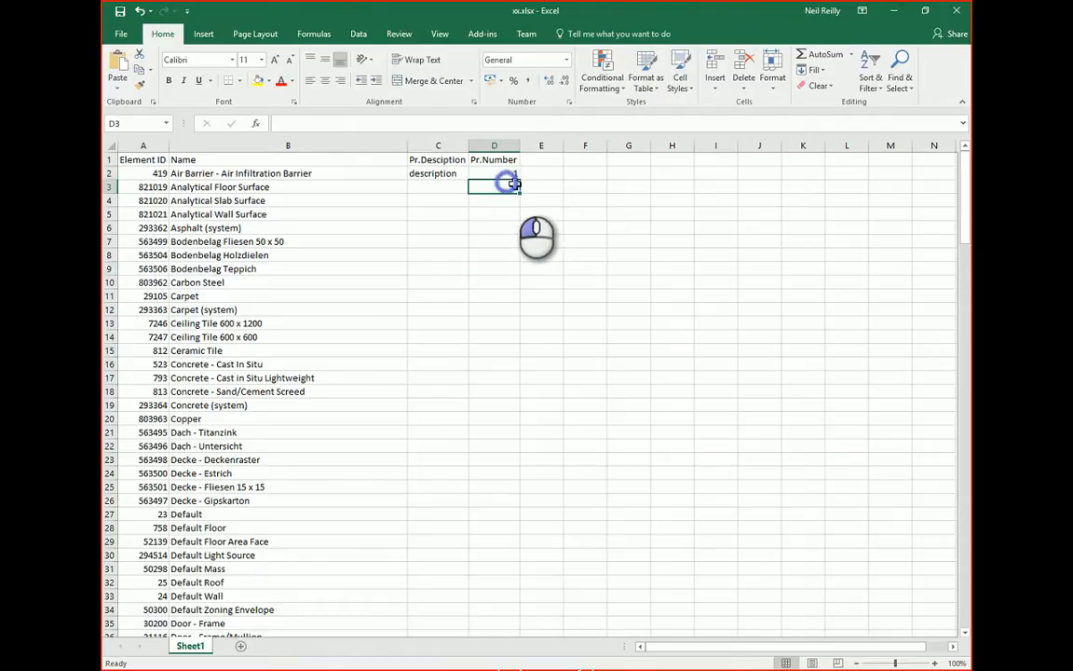
{"action": "type", "text": "2"}
{"action": "left_click_drag", "start_coordinate": [508, 239], "coordinate": [507, 229]}
{"action": "left_click_drag", "start_coordinate": [506, 173], "coordinate": [465, 596]}
{"action": "scroll", "coordinate": [494, 326], "scroll_direction": "up", "scroll_amount": 19}
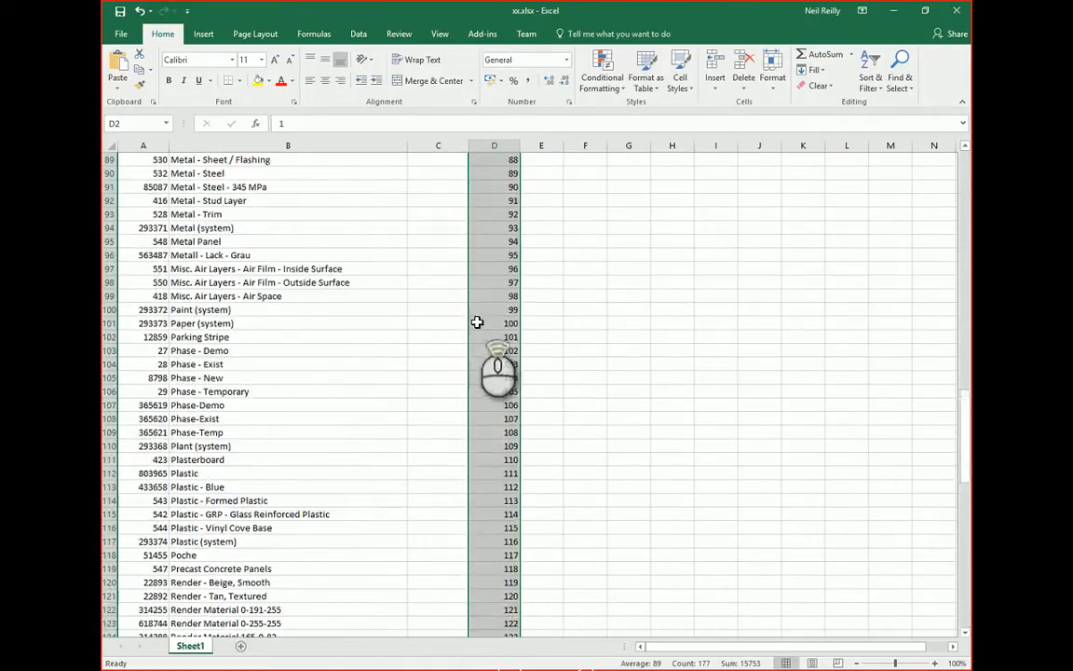
{"action": "scroll", "coordinate": [475, 322], "scroll_direction": "up", "scroll_amount": 20}
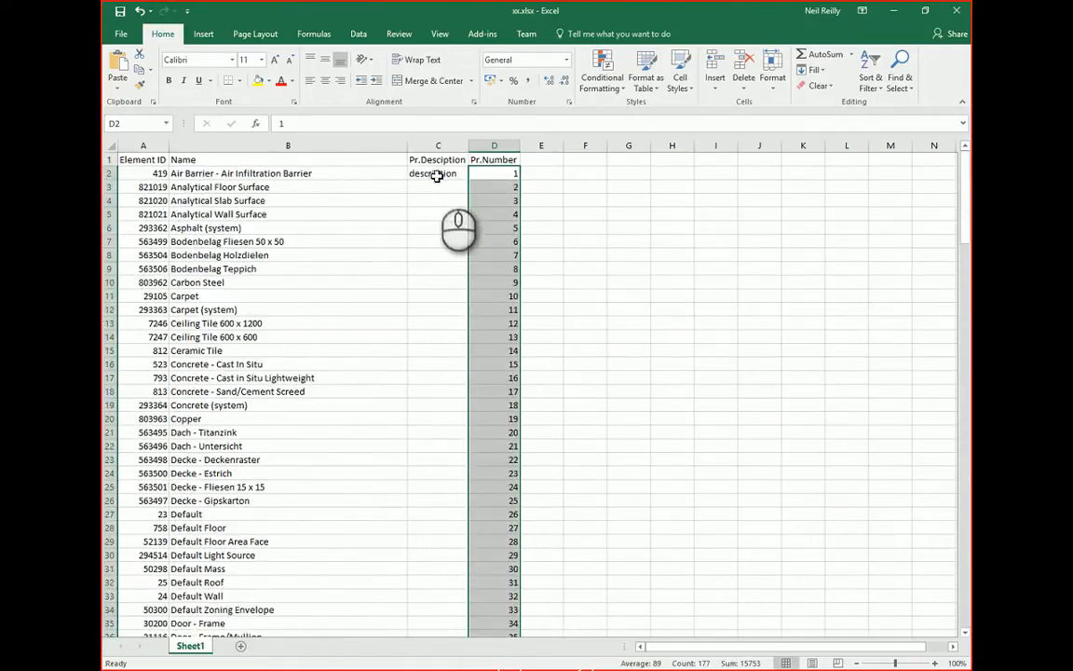
Fill the description text from C2 down to row 178 and look over the filled rows.
{"action": "left_click", "coordinate": [437, 176]}
{"action": "left_click_drag", "start_coordinate": [468, 181], "coordinate": [461, 571]}
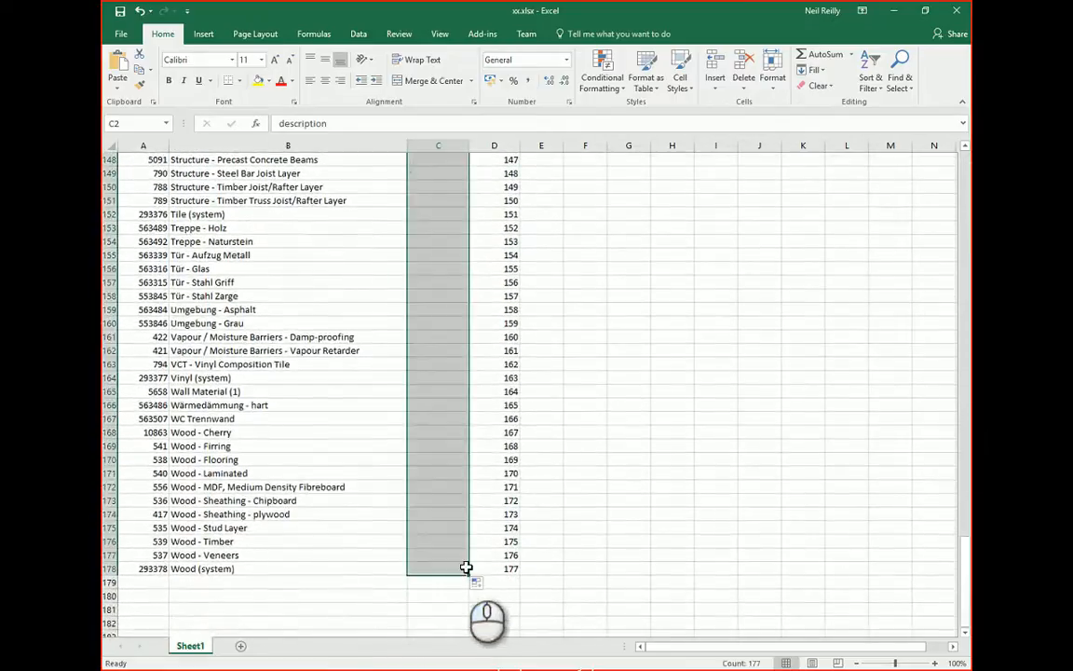
{"action": "left_click", "coordinate": [309, 268]}
{"action": "scroll", "coordinate": [472, 296], "scroll_direction": "up", "scroll_amount": 20}
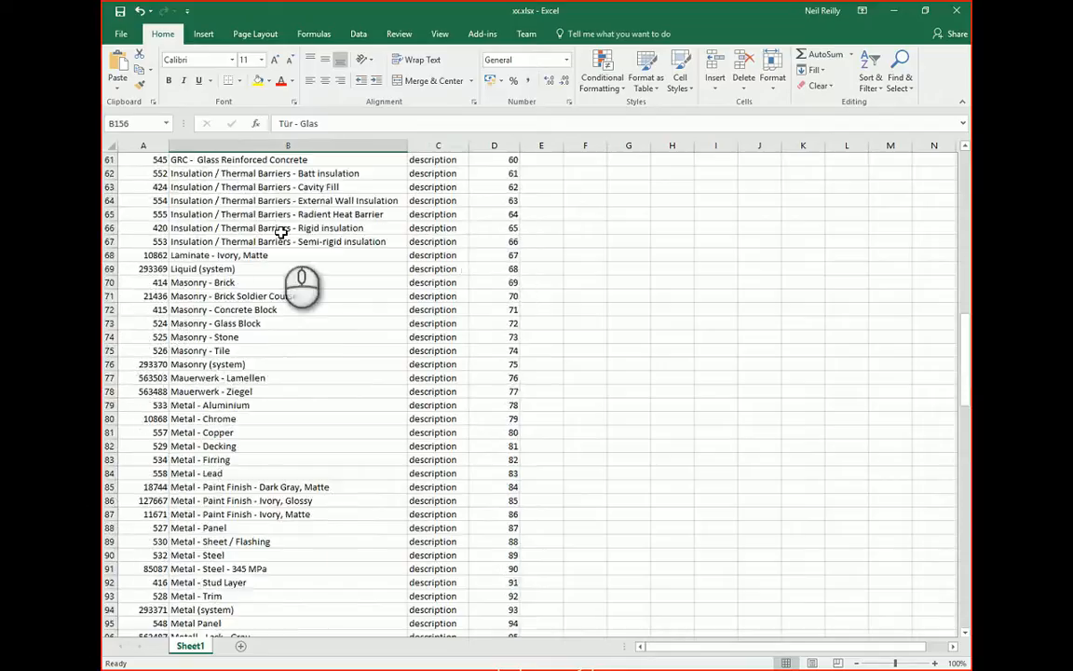
{"action": "scroll", "coordinate": [273, 252], "scroll_direction": "up", "scroll_amount": 5}
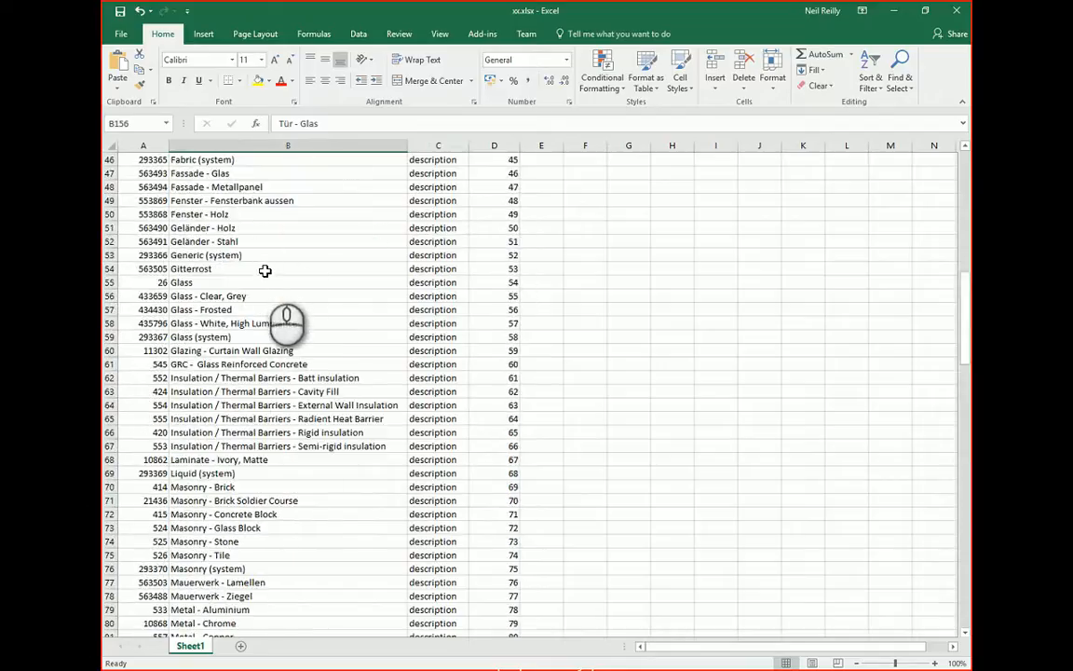
{"action": "scroll", "coordinate": [316, 247], "scroll_direction": "up", "scroll_amount": 15}
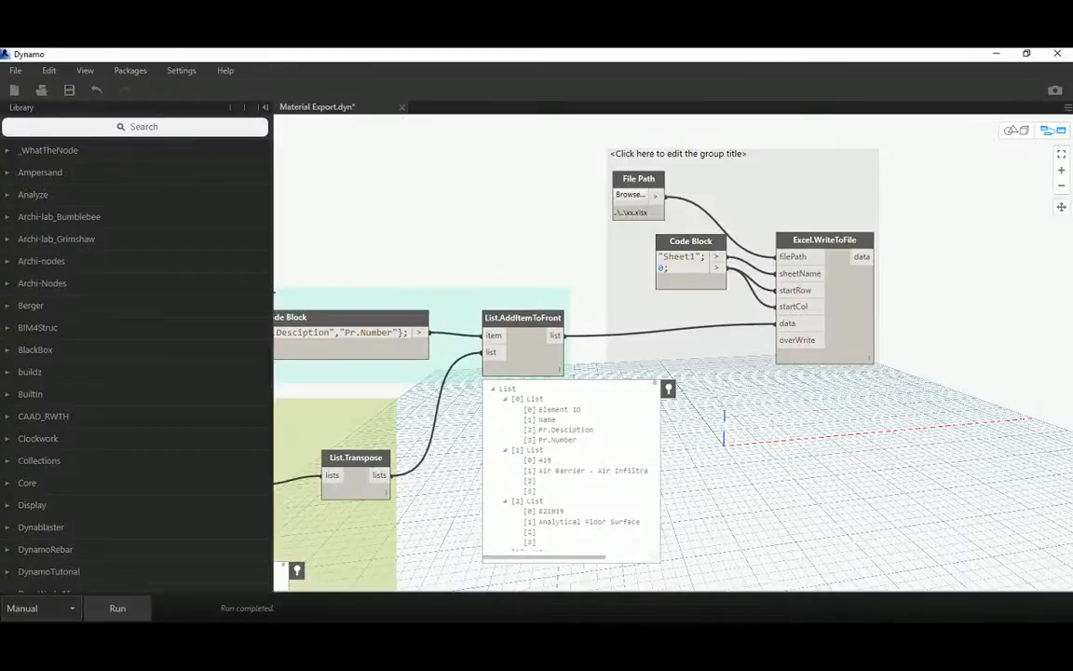
Switch back to Dynamo, then save and close the Material Export graph.
{"action": "left_click", "coordinate": [425, 147]}
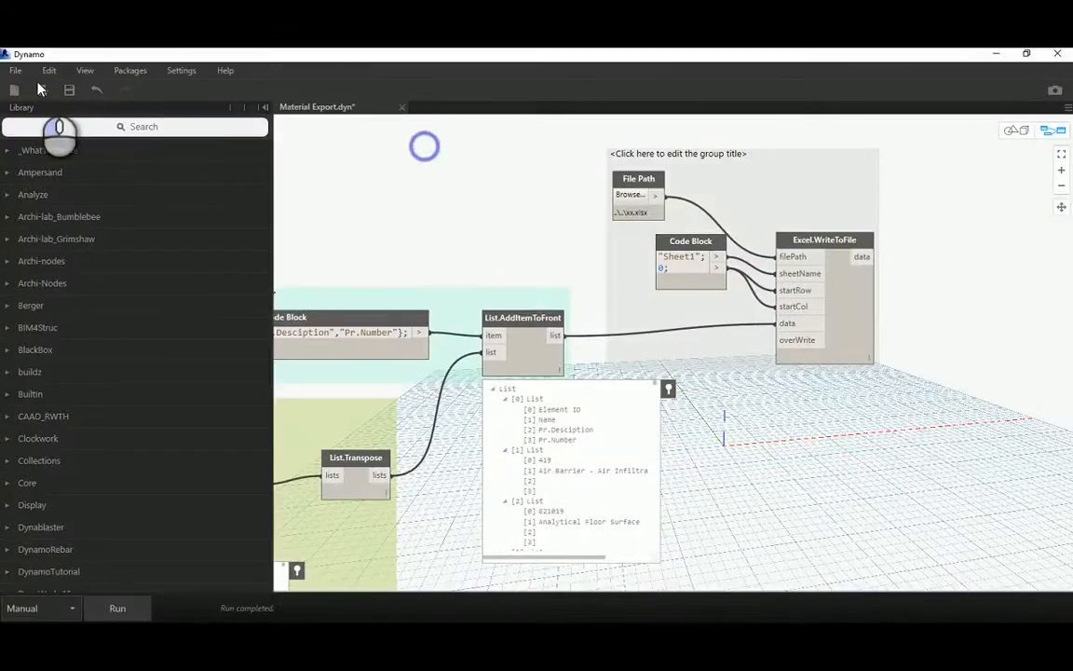
{"action": "left_click", "coordinate": [67, 89]}
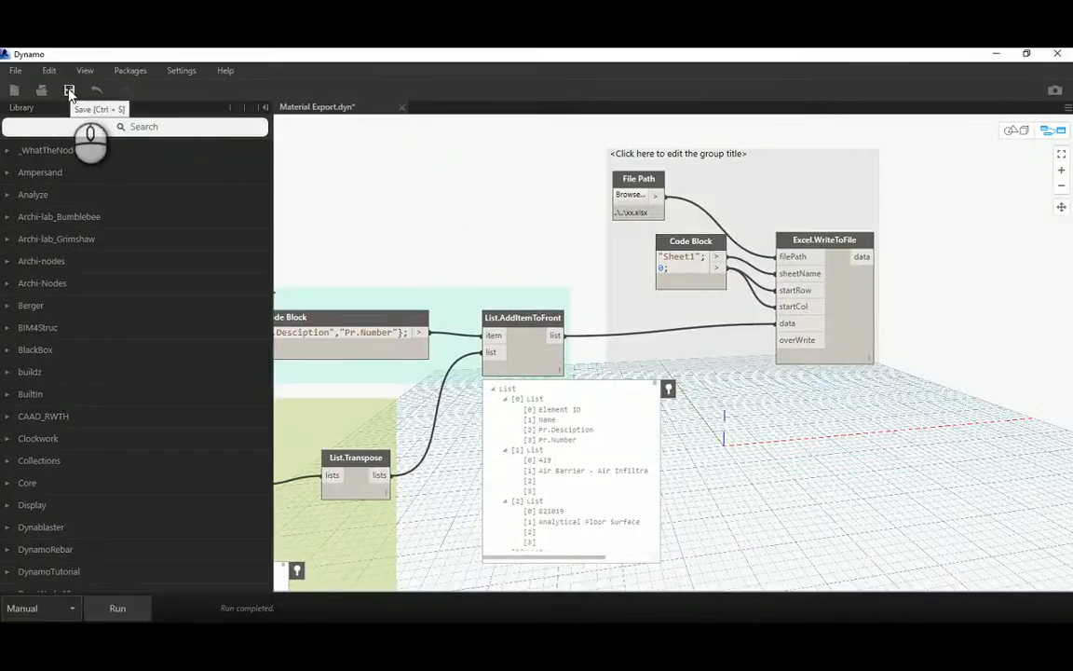
{"action": "left_click", "coordinate": [402, 107]}
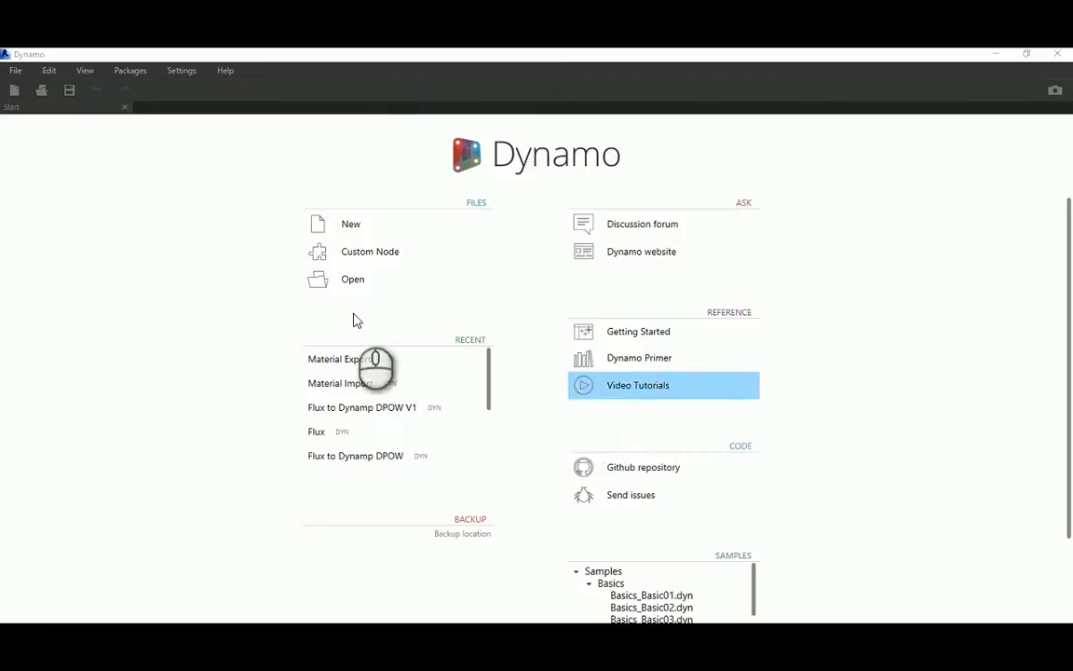
Open the recent Material Import graph and bring its Excel-reading node group into view.
{"action": "left_click", "coordinate": [382, 380]}
{"action": "middle_click_drag", "start_coordinate": [522, 202], "coordinate": [802, 167]}
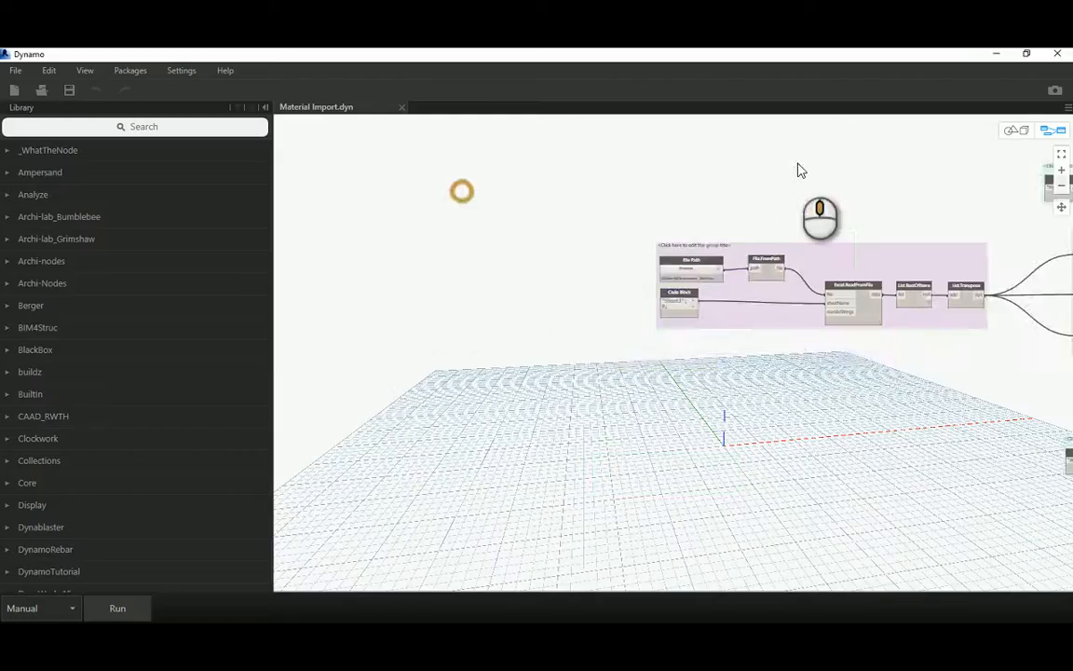
Set the File Path node to the workbook xx.xlsx on the Desktop.
{"action": "scroll", "coordinate": [681, 265], "scroll_direction": "up", "scroll_amount": 5}
{"action": "left_click", "coordinate": [676, 256]}
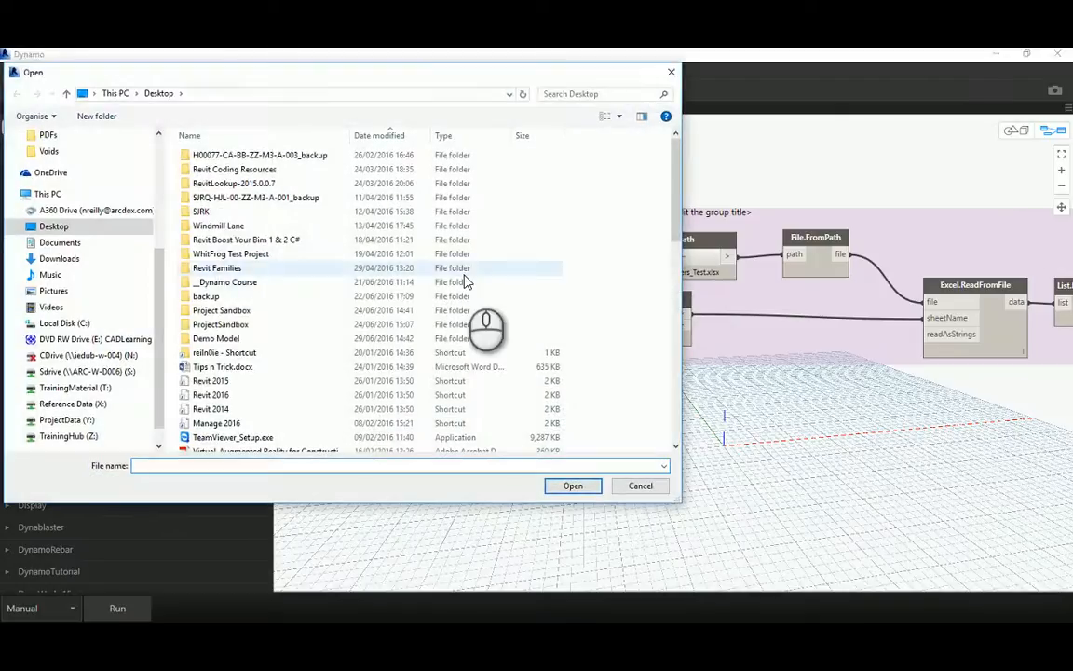
{"action": "scroll", "coordinate": [479, 326], "scroll_direction": "down", "scroll_amount": 12}
{"action": "scroll", "coordinate": [482, 326], "scroll_direction": "down", "scroll_amount": 1}
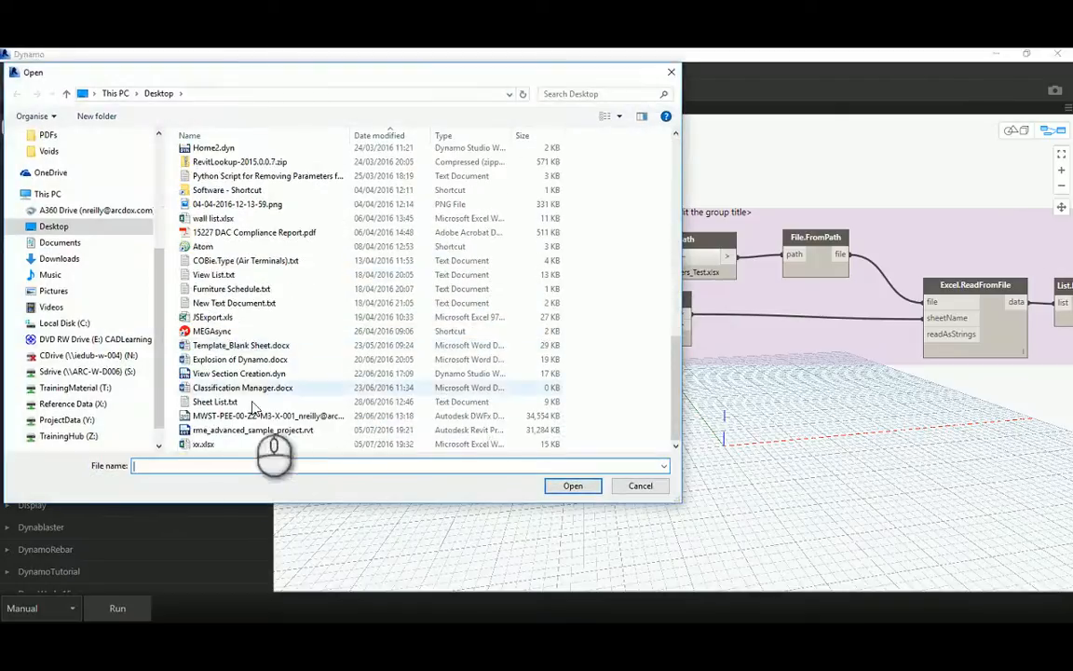
{"action": "left_click", "coordinate": [212, 444]}
{"action": "left_click", "coordinate": [577, 485]}
Examine the import graph from the Excel-reading group through the column code blocks to the Element.SetParameterByName nodes.
{"action": "middle_click_drag", "start_coordinate": [877, 355], "coordinate": [390, 319]}
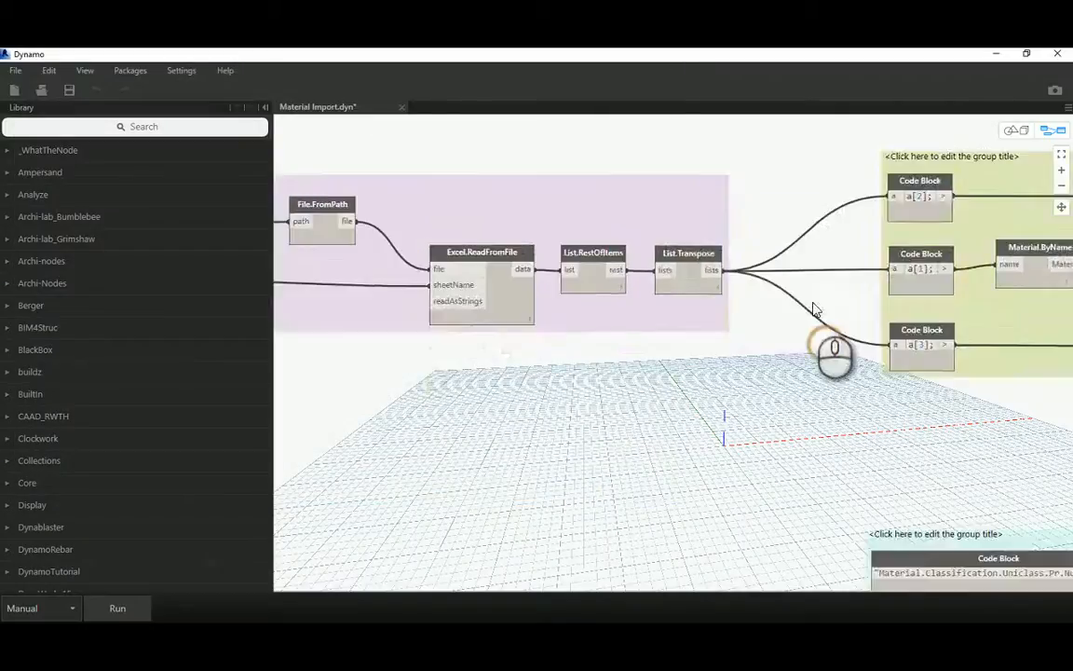
{"action": "middle_click_drag", "start_coordinate": [753, 311], "coordinate": [578, 321]}
{"action": "middle_click_drag", "start_coordinate": [856, 273], "coordinate": [570, 282]}
{"action": "middle_click_drag", "start_coordinate": [657, 238], "coordinate": [698, 447]}
{"action": "scroll", "coordinate": [687, 377], "scroll_direction": "down", "scroll_amount": 3}
{"action": "scroll", "coordinate": [686, 377], "scroll_direction": "down", "scroll_amount": 3}
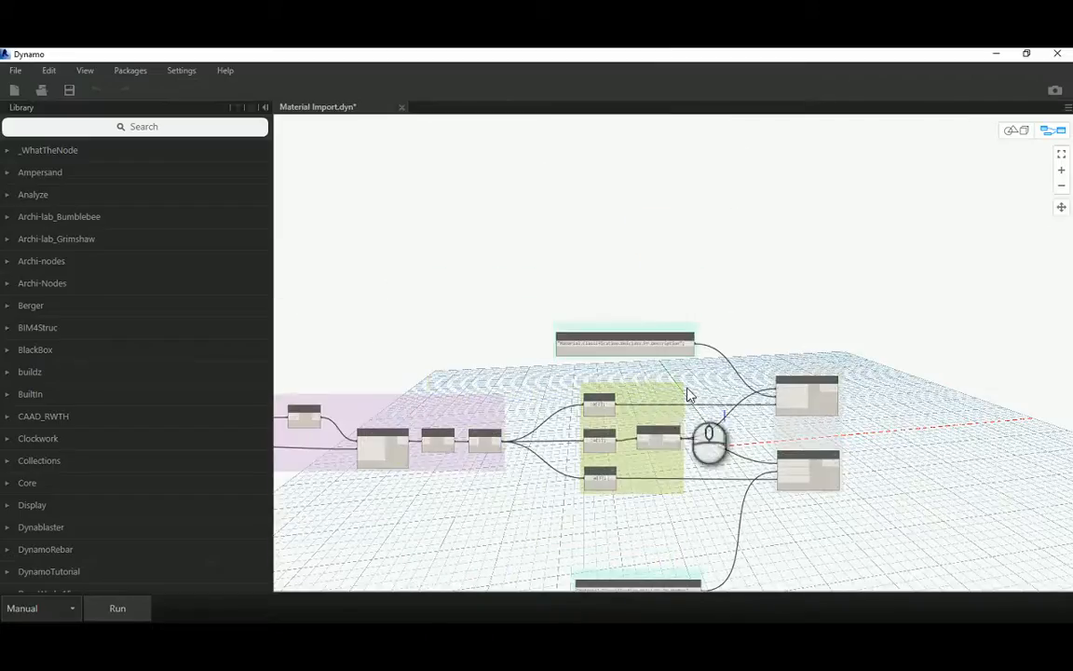
{"action": "scroll", "coordinate": [687, 390], "scroll_direction": "up", "scroll_amount": 4}
{"action": "middle_click_drag", "start_coordinate": [444, 370], "coordinate": [685, 336]}
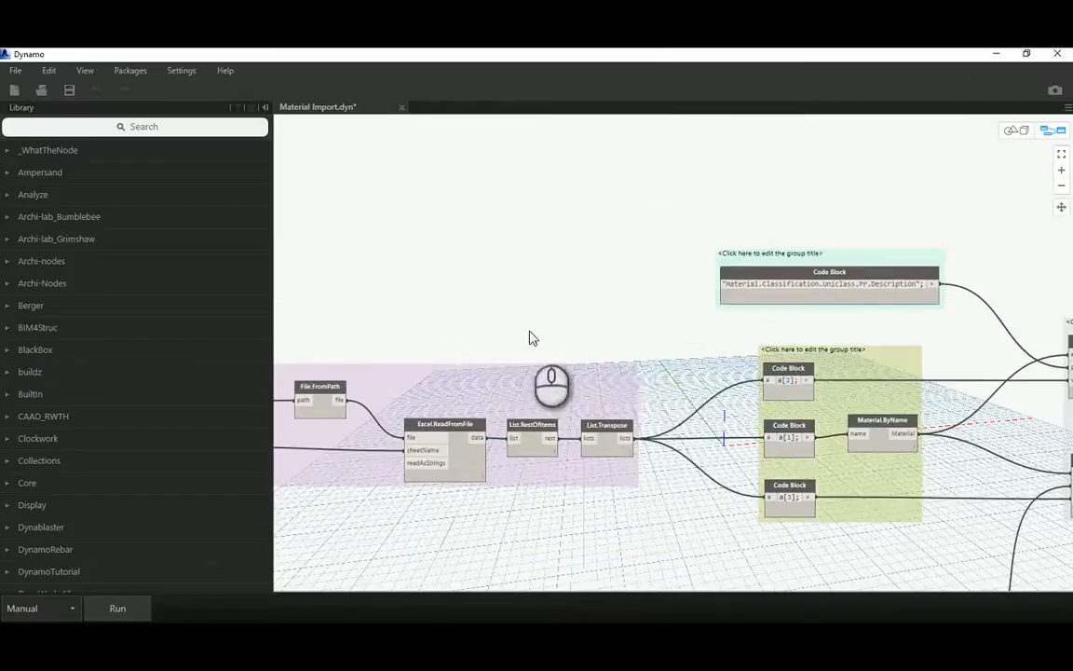
{"action": "middle_click_drag", "start_coordinate": [761, 312], "coordinate": [575, 321]}
{"action": "middle_click_drag", "start_coordinate": [802, 393], "coordinate": [755, 321]}
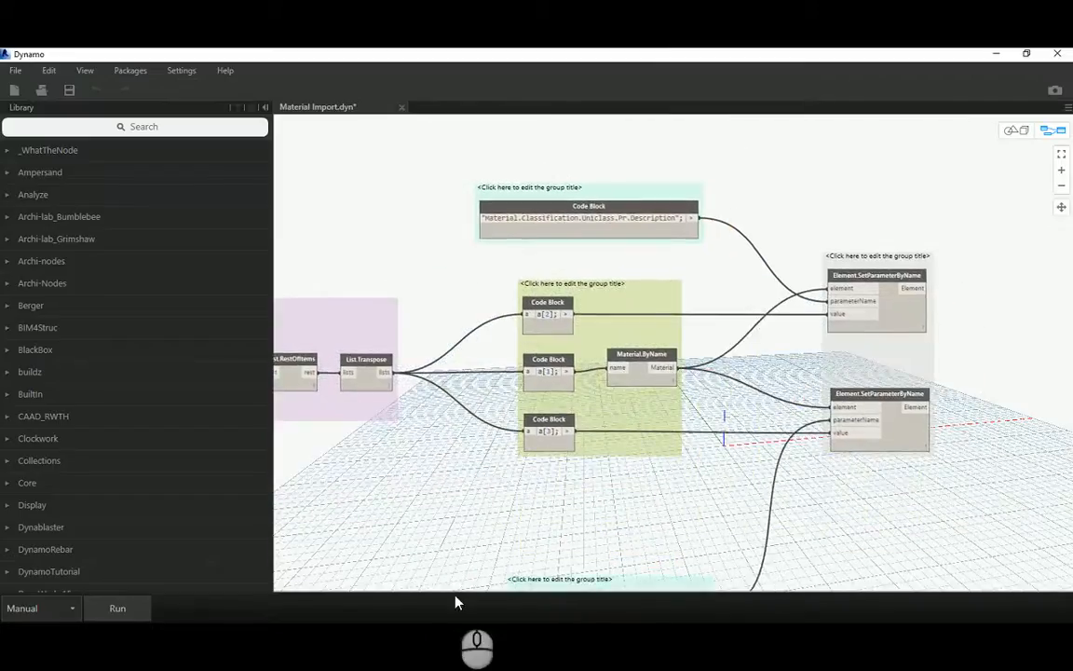
Run the Material Import graph and maximize the xx.xlsx workbook window in Excel.
{"action": "left_click", "coordinate": [130, 608]}
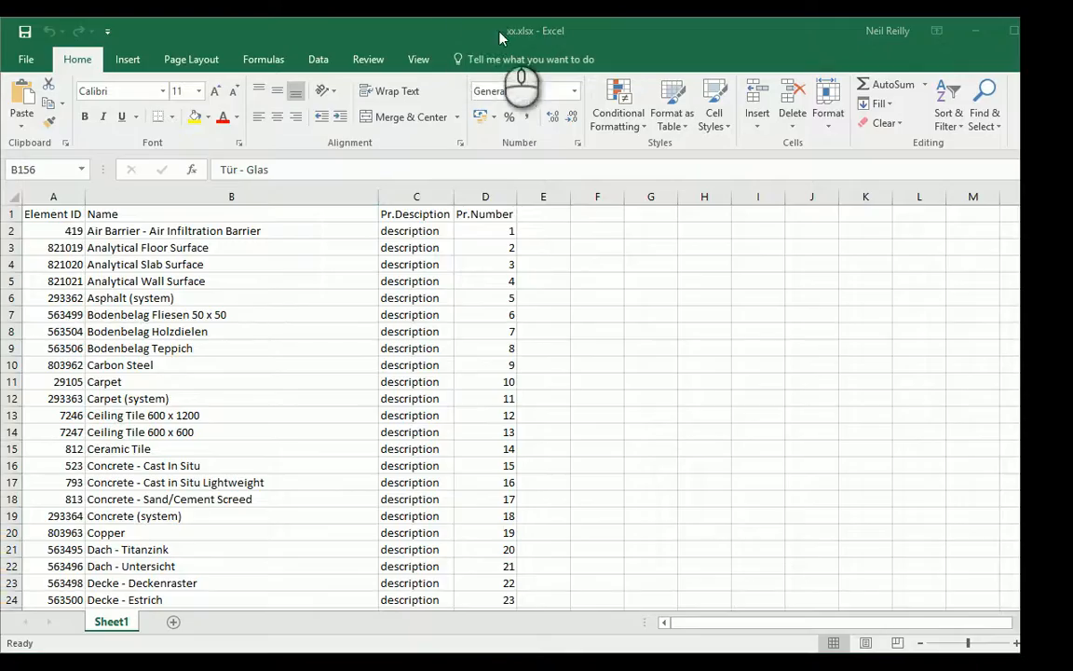
{"action": "left_click", "coordinate": [578, 38]}
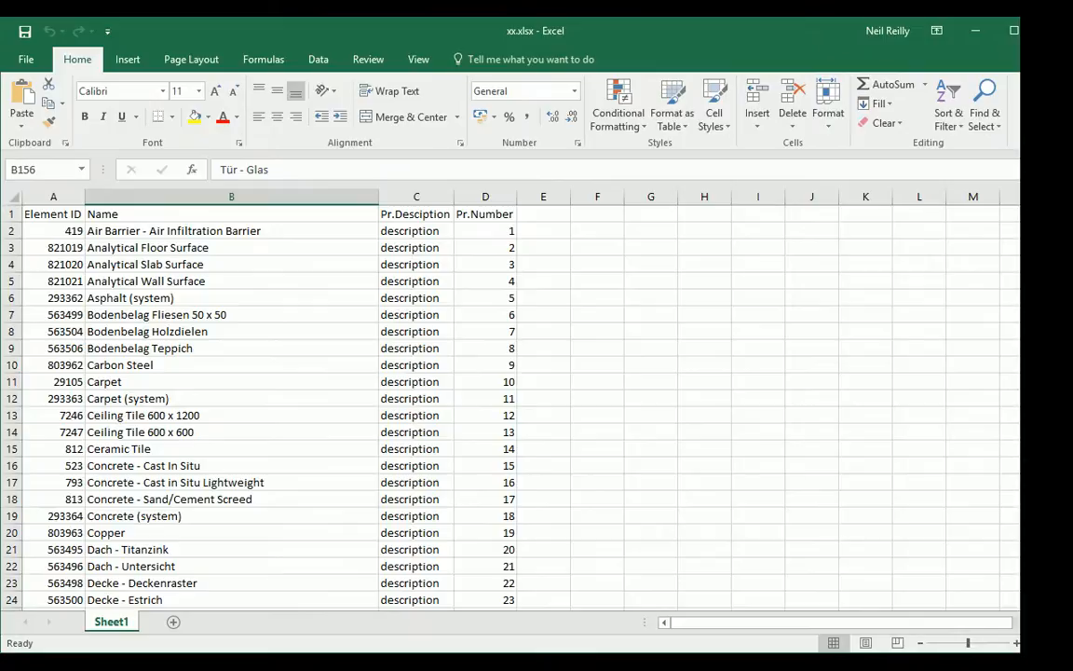
{"action": "double_click", "coordinate": [767, 38]}
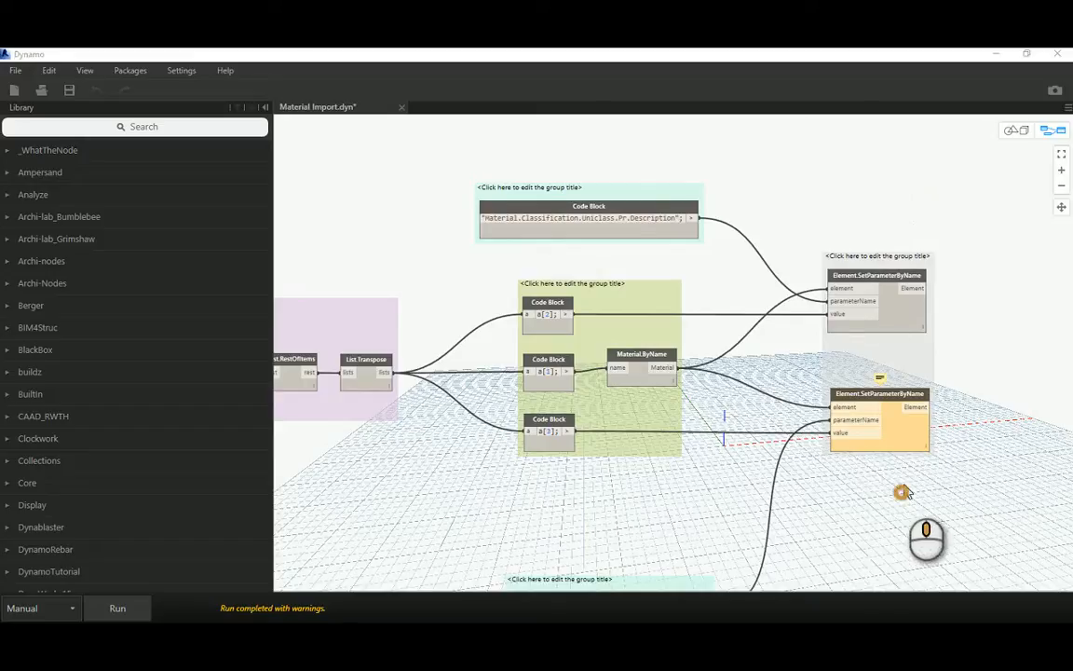
Pin open the output previews of both Element.SetParameterByName nodes.
{"action": "middle_click_drag", "start_coordinate": [902, 492], "coordinate": [894, 385]}
{"action": "scroll", "coordinate": [896, 359], "scroll_direction": "up", "scroll_amount": 3}
{"action": "scroll", "coordinate": [896, 363], "scroll_direction": "up", "scroll_amount": 1}
{"action": "mouse_move", "coordinate": [909, 357]}
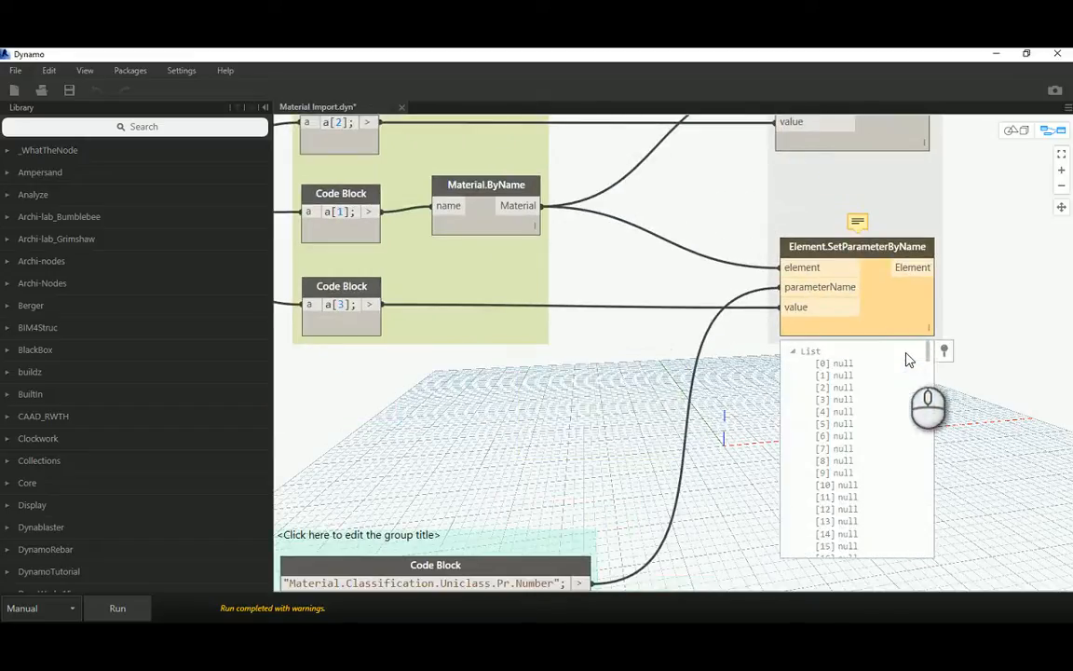
{"action": "left_click", "coordinate": [944, 351]}
{"action": "middle_click_drag", "start_coordinate": [904, 203], "coordinate": [895, 328]}
{"action": "mouse_move", "coordinate": [891, 265]}
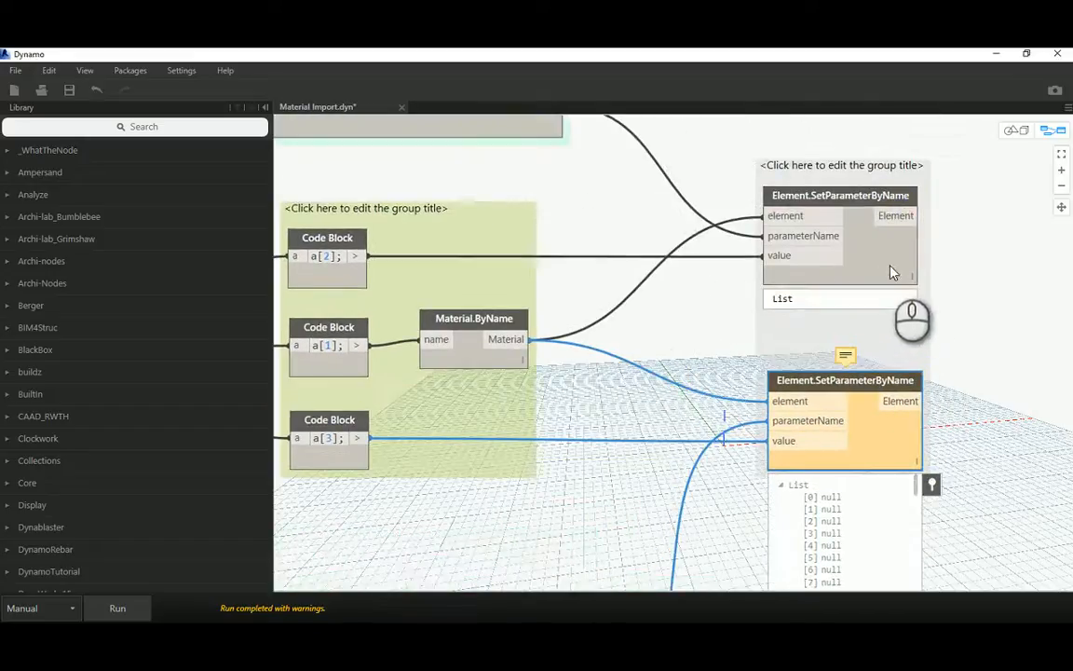
{"action": "mouse_move", "coordinate": [891, 298]}
{"action": "left_click", "coordinate": [936, 298]}
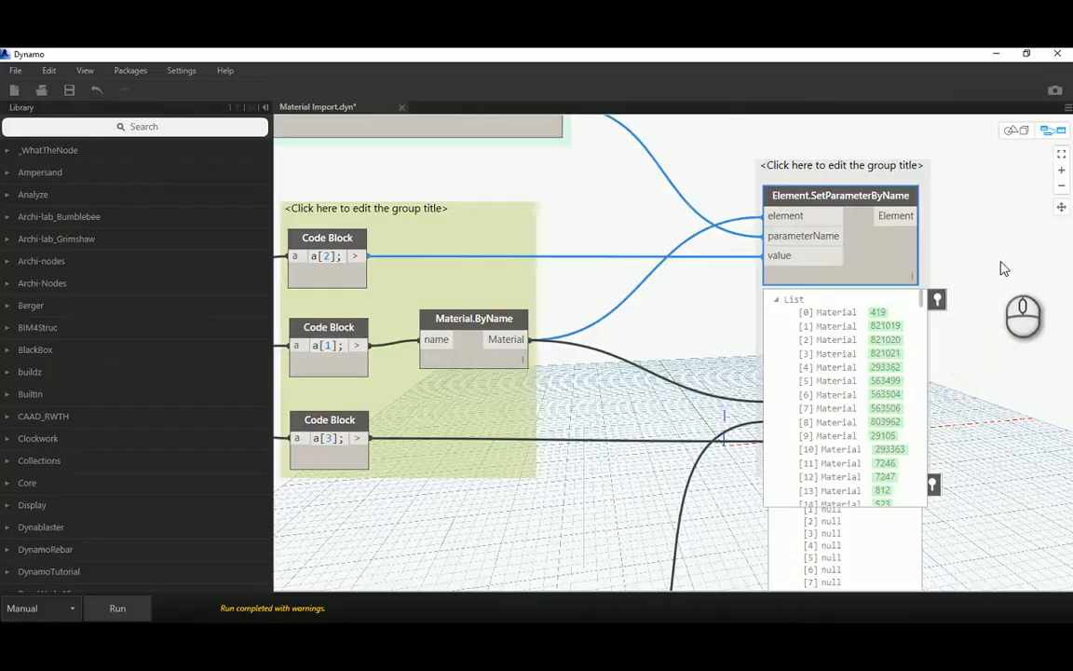
Inspect the a[3] code block's output and check the material takeoff in Revit, returning to Dynamo.
{"action": "scroll", "coordinate": [997, 267], "scroll_direction": "down", "scroll_amount": 3}
{"action": "scroll", "coordinate": [626, 519], "scroll_direction": "up", "scroll_amount": 2}
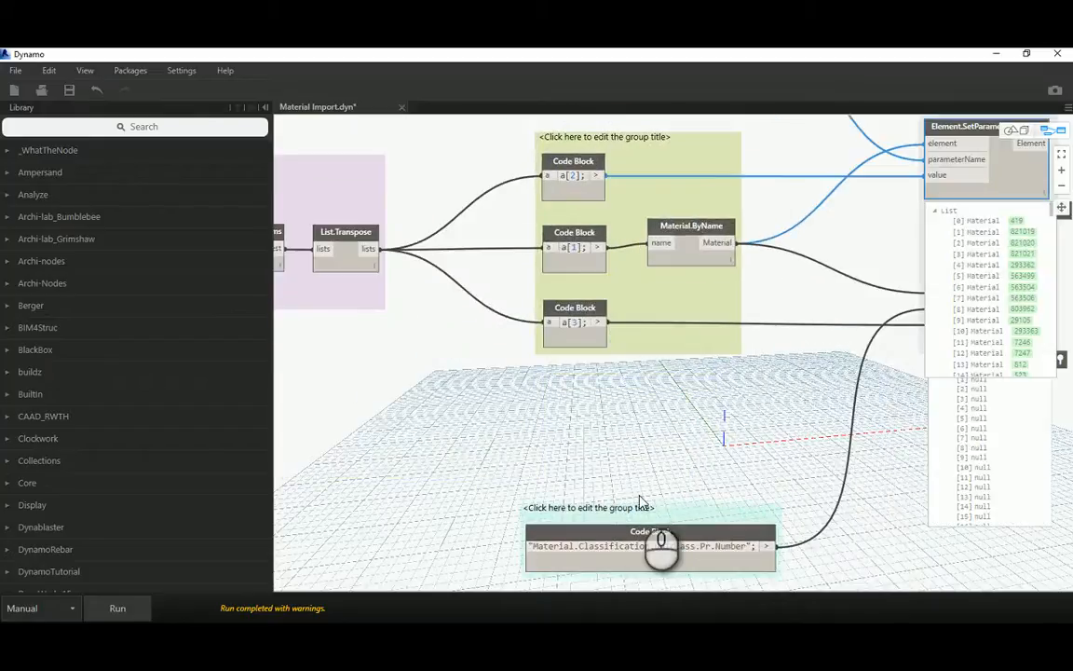
{"action": "scroll", "coordinate": [652, 466], "scroll_direction": "down", "scroll_amount": 1}
{"action": "scroll", "coordinate": [668, 463], "scroll_direction": "down", "scroll_amount": 2}
{"action": "scroll", "coordinate": [613, 391], "scroll_direction": "up", "scroll_amount": 3}
{"action": "mouse_move", "coordinate": [613, 402]}
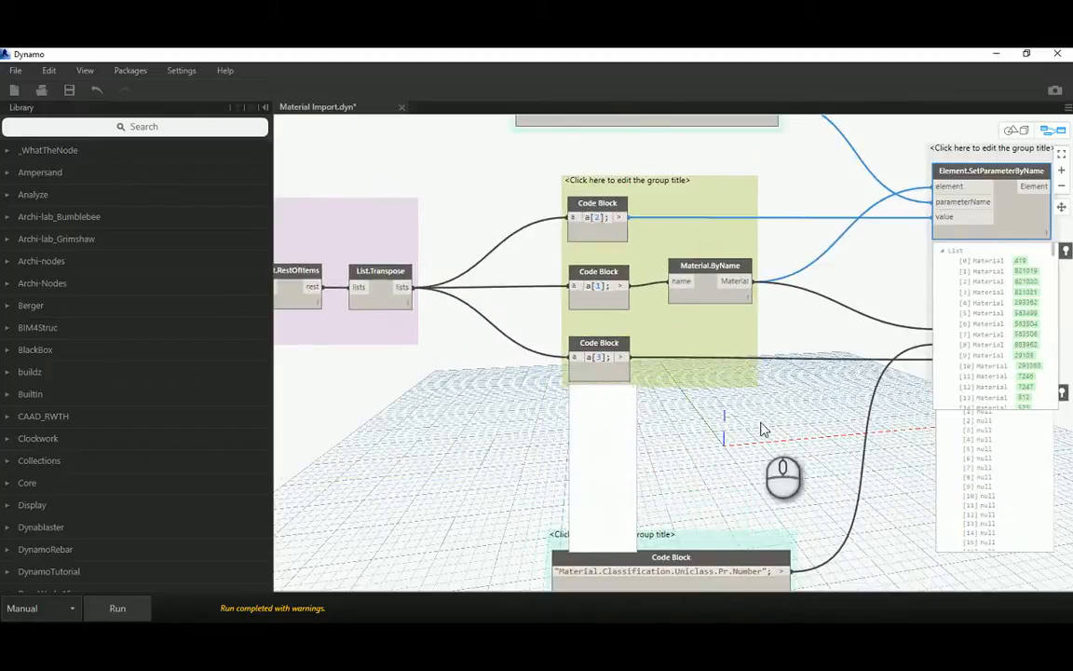
{"action": "scroll", "coordinate": [762, 427], "scroll_direction": "down", "scroll_amount": 3}
{"action": "left_click", "coordinate": [996, 53]}
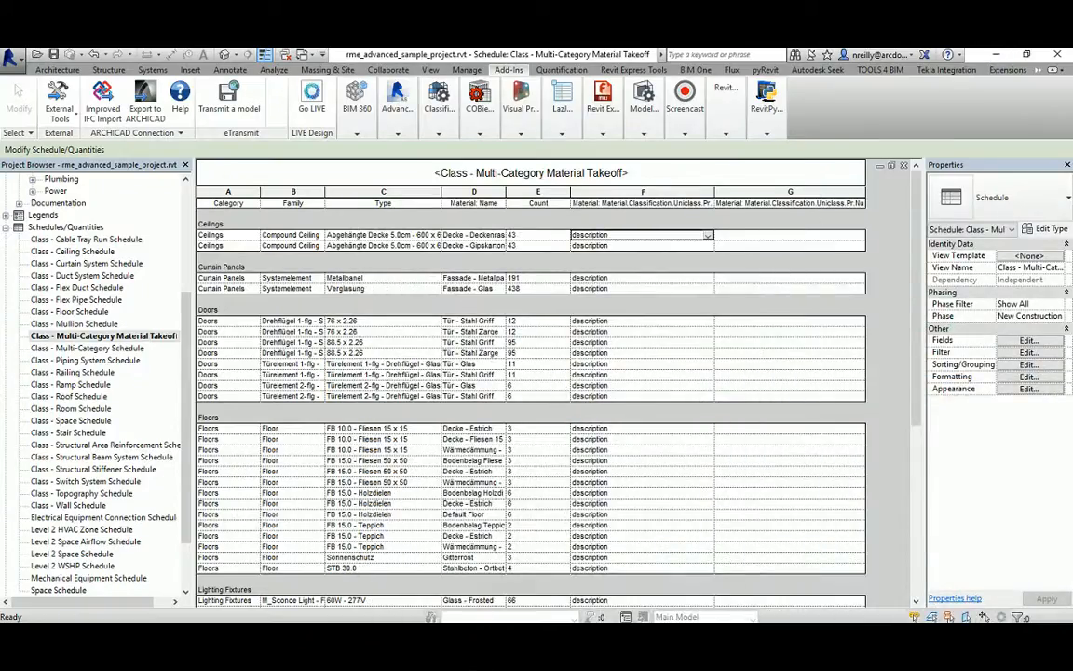
{"action": "mouse_move", "coordinate": [445, 633]}
{"action": "left_click", "coordinate": [662, 566]}
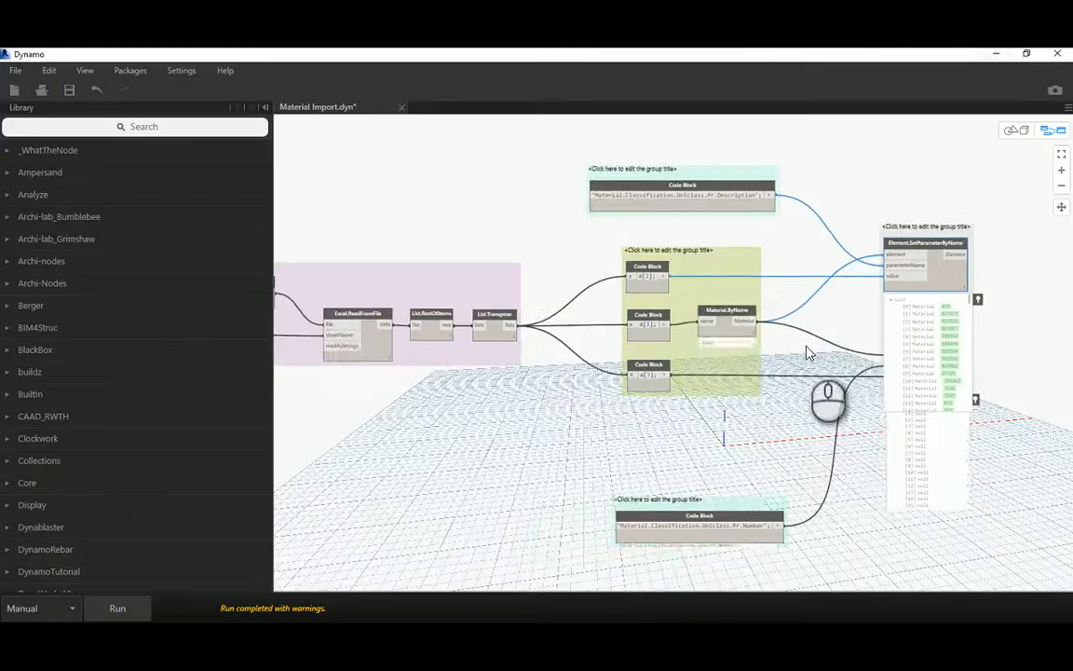
Try feeding the readAsStrings input of Excel.ReadFromFile from a new code block containing 1;.
{"action": "middle_click_drag", "start_coordinate": [570, 358], "coordinate": [771, 351]}
{"action": "middle_click_drag", "start_coordinate": [401, 401], "coordinate": [459, 398]}
{"action": "scroll", "coordinate": [462, 386], "scroll_direction": "up", "scroll_amount": 5}
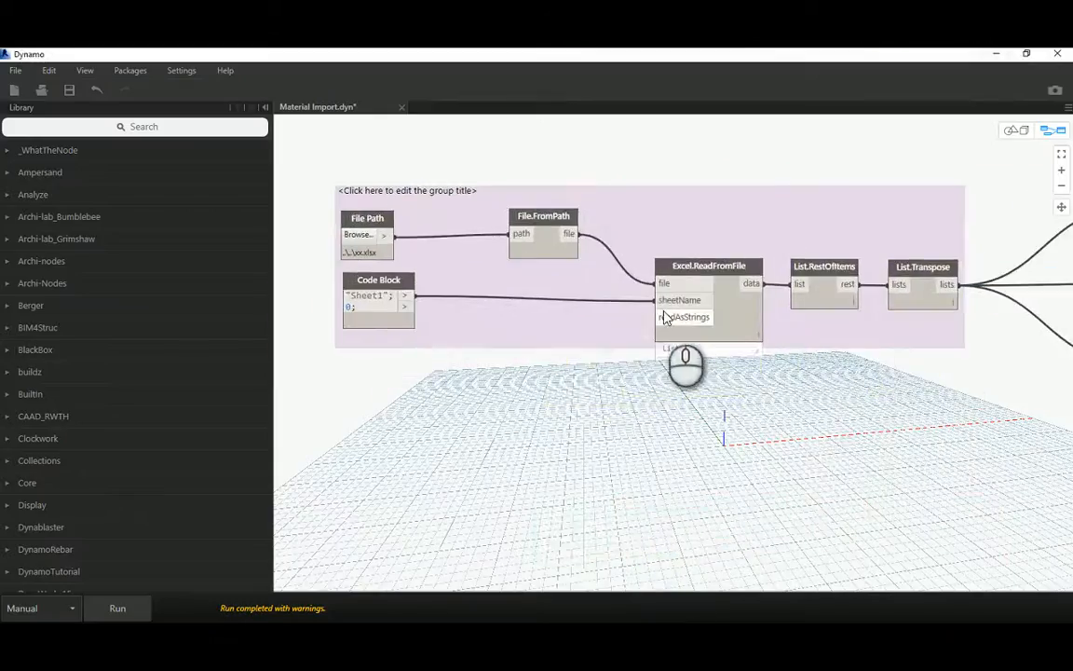
{"action": "double_click", "coordinate": [567, 386]}
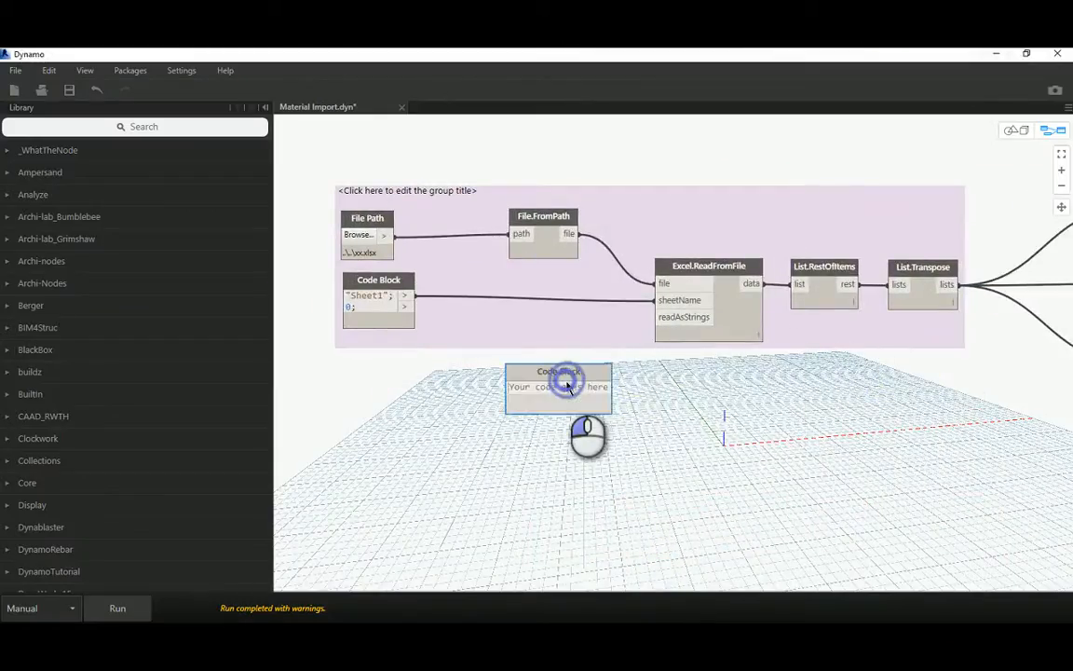
{"action": "type", "text": "1;"}
{"action": "left_click", "coordinate": [646, 408]}
{"action": "left_click_drag", "start_coordinate": [545, 387], "coordinate": [657, 337]}
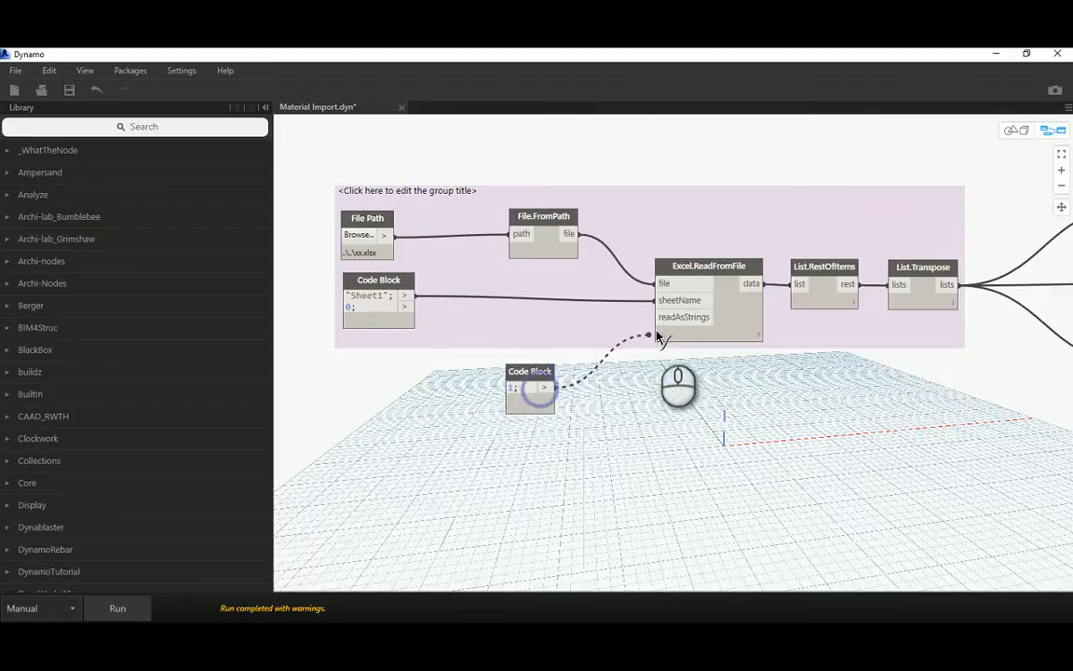
{"action": "left_click", "coordinate": [659, 318]}
{"action": "middle_click_drag", "start_coordinate": [652, 404], "coordinate": [487, 407]}
Add a Boolean node below the Excel-reading group and remove the code block containing 1;.
{"action": "right_click", "coordinate": [391, 370]}
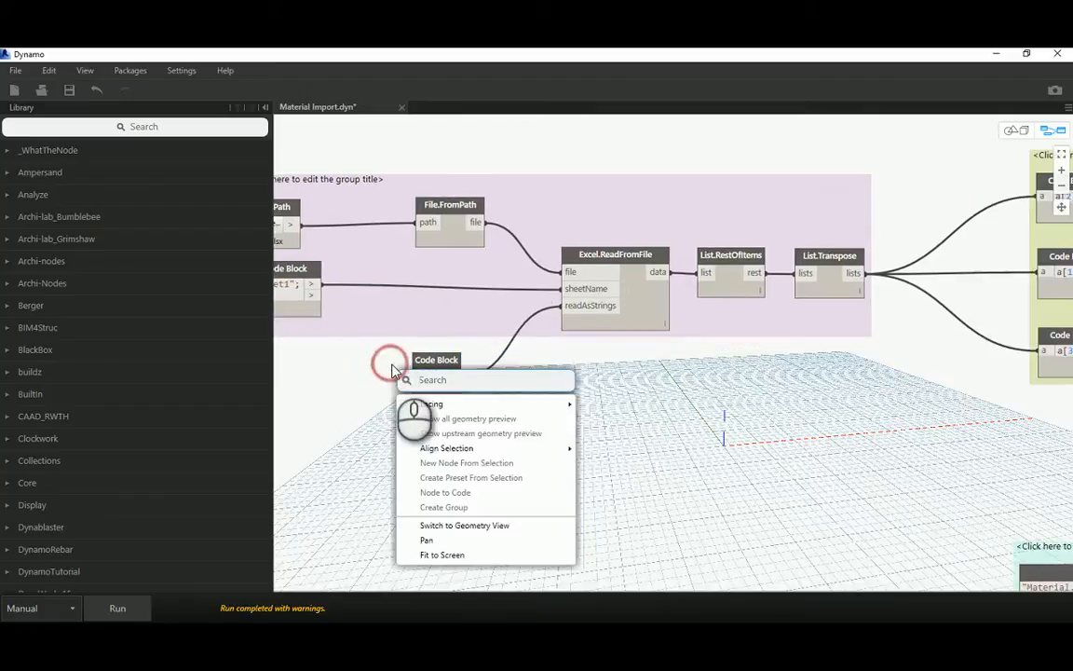
{"action": "type", "text": "bool"}
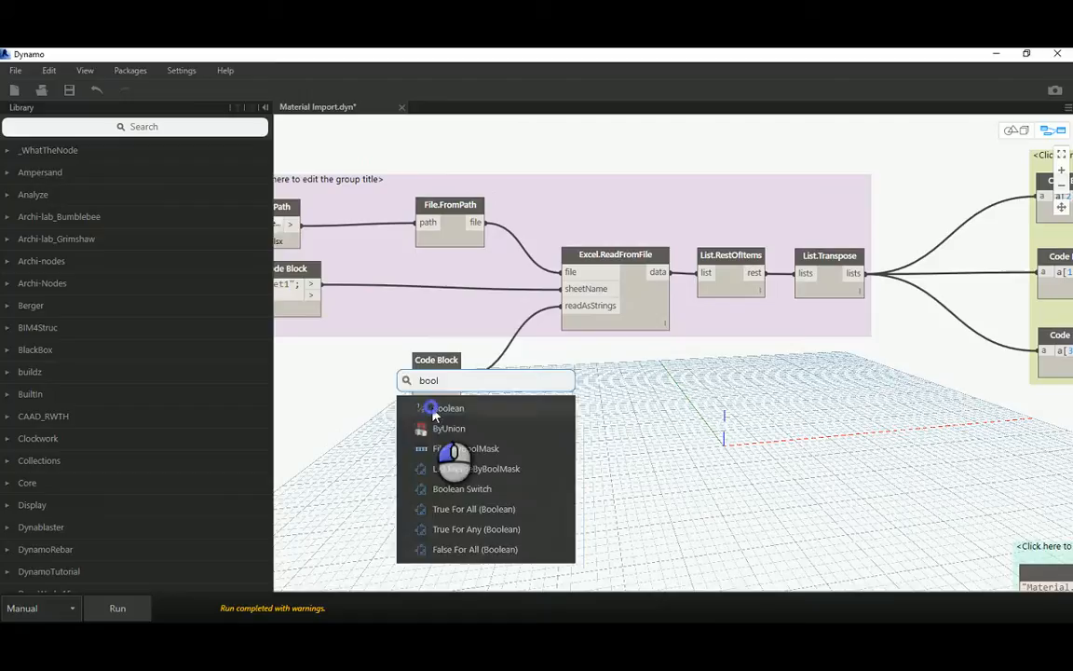
{"action": "left_click", "coordinate": [435, 410]}
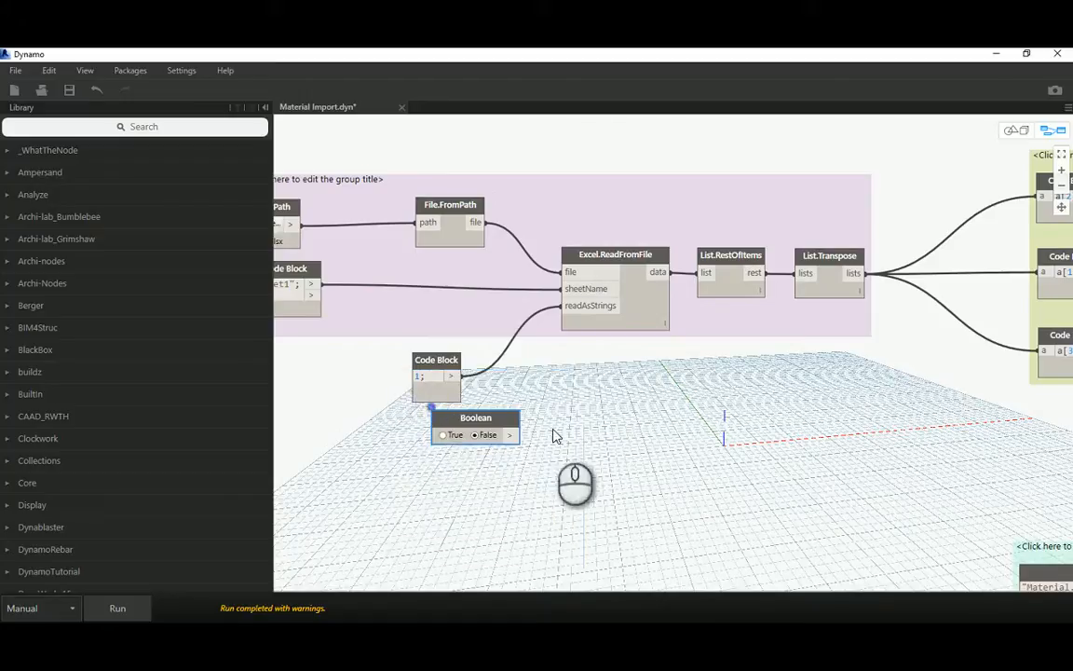
{"action": "right_click", "coordinate": [438, 360]}
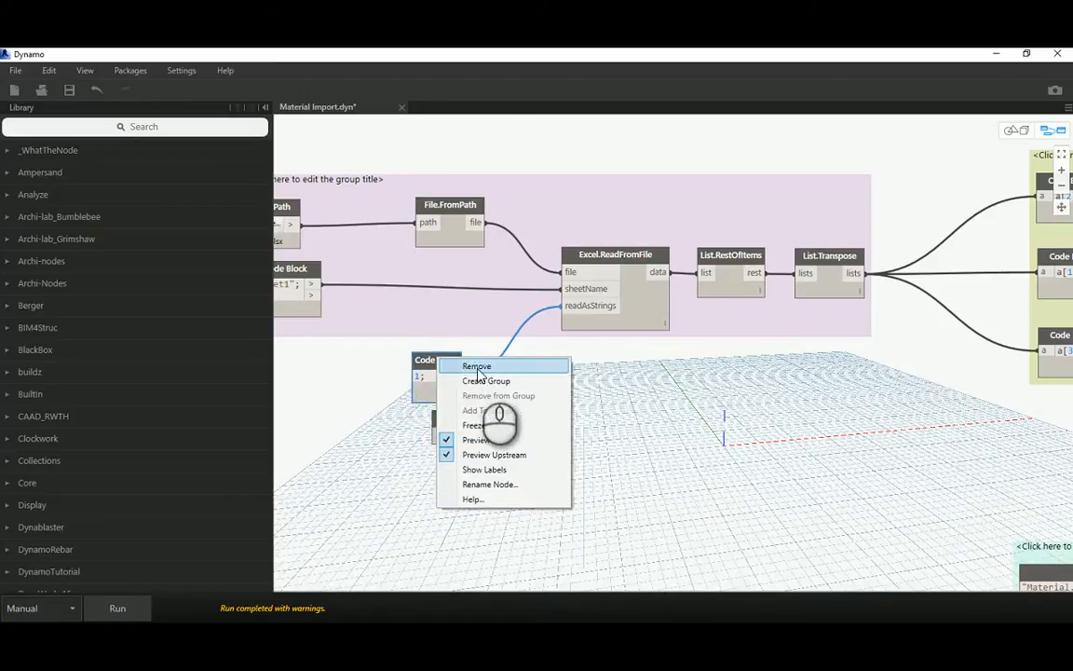
{"action": "left_click", "coordinate": [476, 367]}
Set the Boolean node to True, connect it to readAsStrings on Excel.ReadFromFile, and place it beside the group's other inputs.
{"action": "left_click_drag", "start_coordinate": [471, 416], "coordinate": [408, 380]}
{"action": "left_click", "coordinate": [392, 398]}
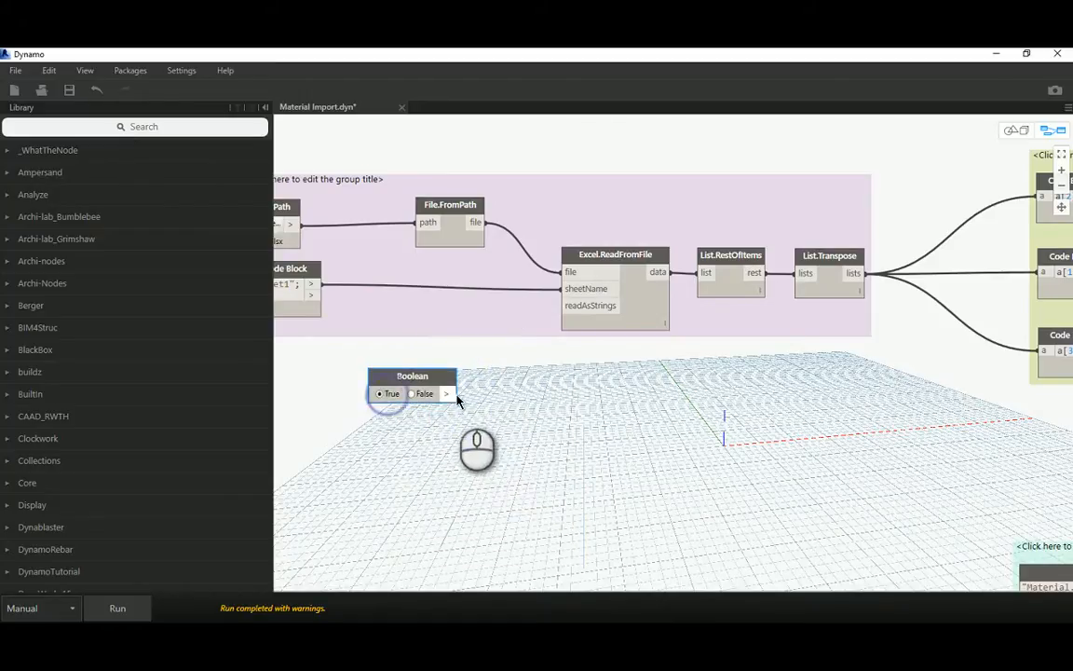
{"action": "left_click", "coordinate": [448, 392]}
{"action": "left_click", "coordinate": [568, 305]}
{"action": "left_click_drag", "start_coordinate": [429, 374], "coordinate": [437, 321]}
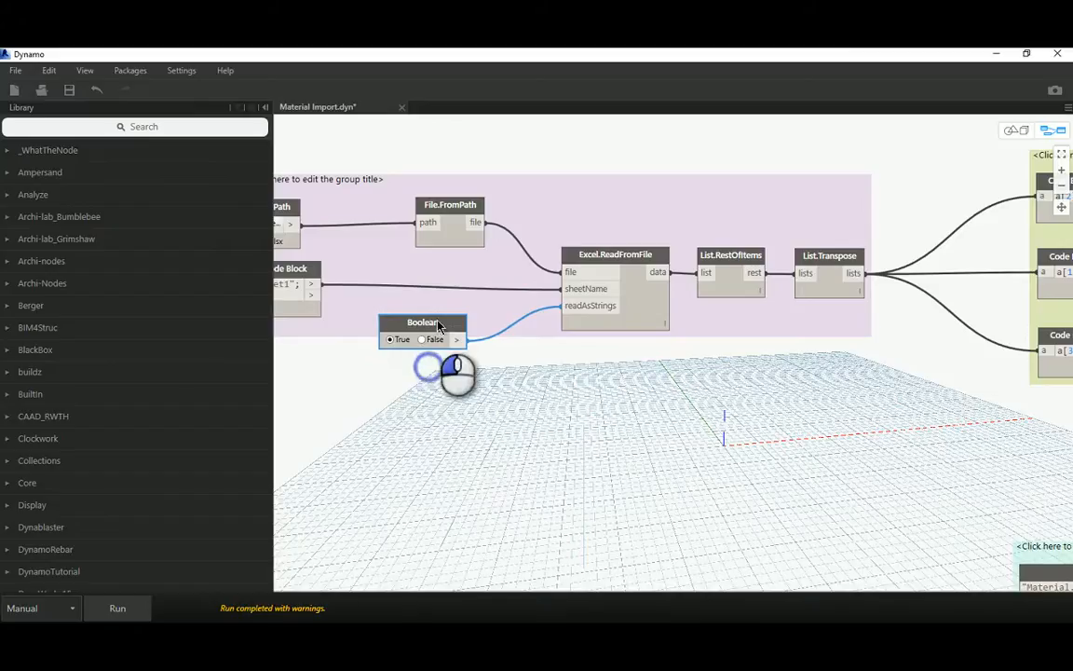
Check the Excel.ReadFromFile output, rerun the Material Import graph, and close the xx.xlsx workbook.
{"action": "scroll", "coordinate": [567, 440], "scroll_direction": "down", "scroll_amount": 5}
{"action": "middle_click_drag", "start_coordinate": [746, 439], "coordinate": [476, 412]}
{"action": "middle_click_drag", "start_coordinate": [434, 395], "coordinate": [776, 383]}
{"action": "scroll", "coordinate": [776, 389], "scroll_direction": "up", "scroll_amount": 5}
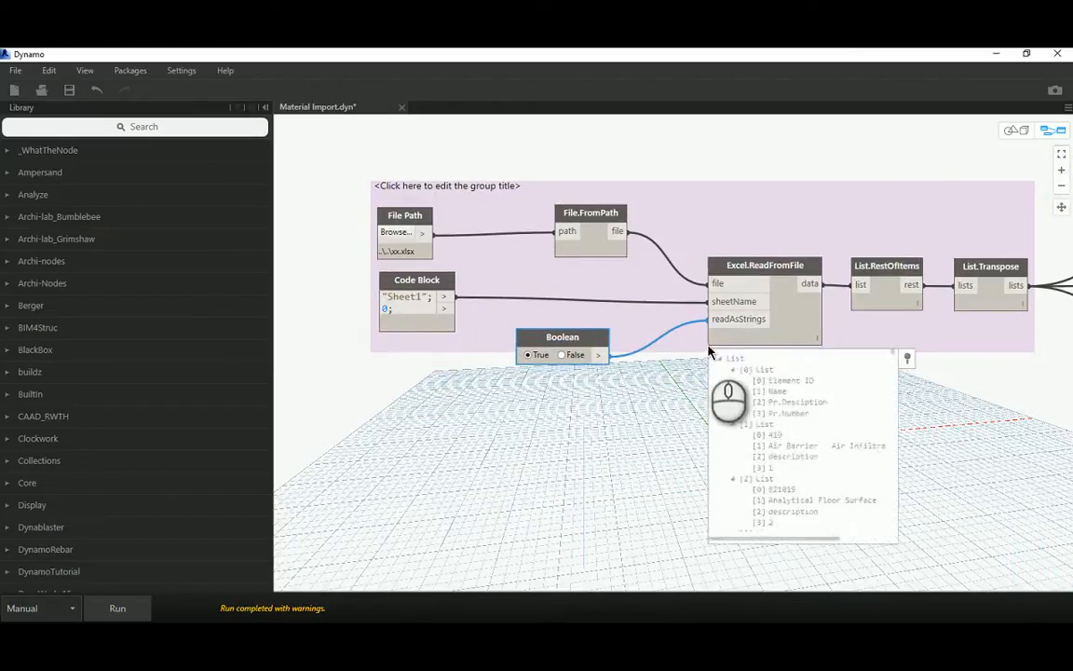
{"action": "scroll", "coordinate": [522, 474], "scroll_direction": "down", "scroll_amount": 4}
{"action": "middle_click_drag", "start_coordinate": [813, 463], "coordinate": [503, 385]}
{"action": "scroll", "coordinate": [596, 396], "scroll_direction": "up", "scroll_amount": 3}
{"action": "scroll", "coordinate": [595, 393], "scroll_direction": "up", "scroll_amount": 3}
{"action": "middle_click_drag", "start_coordinate": [752, 412], "coordinate": [660, 417]}
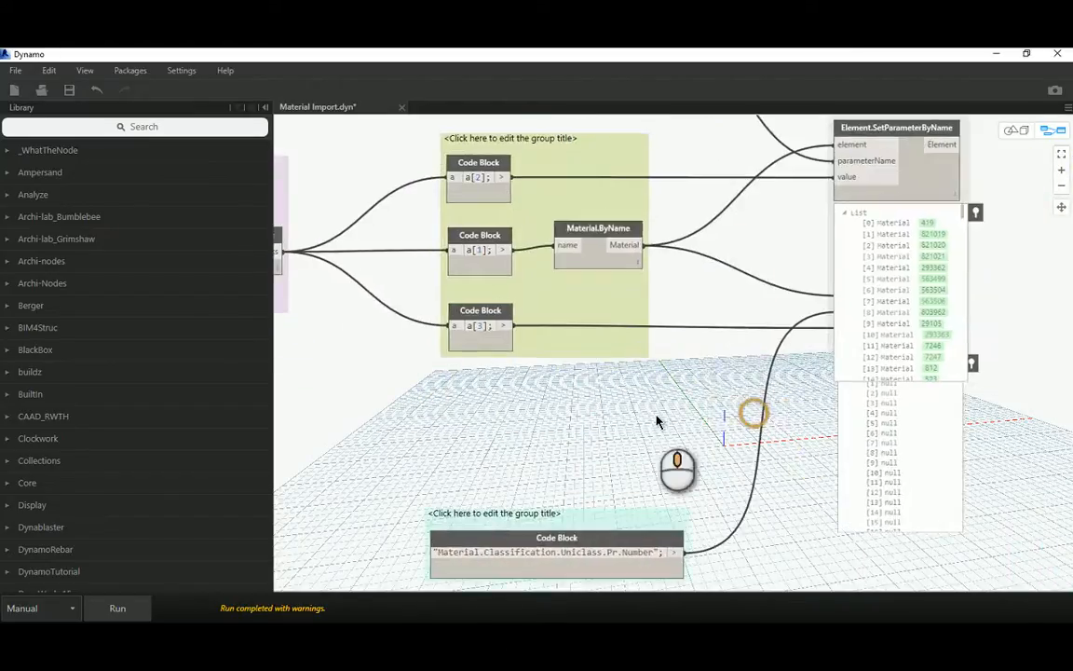
{"action": "left_click", "coordinate": [134, 614]}
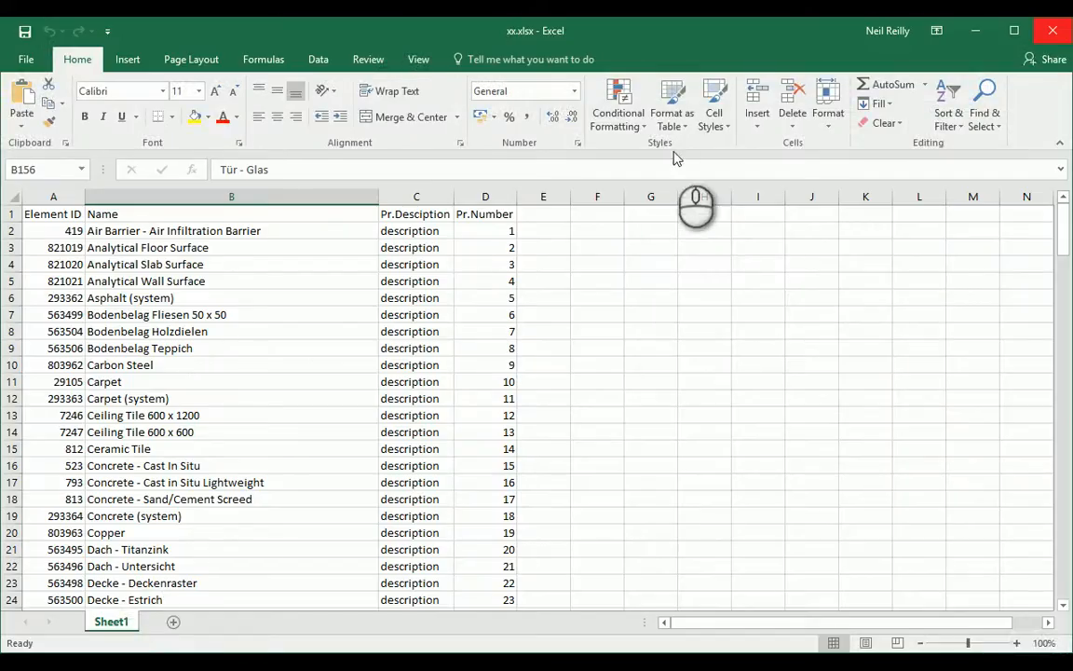
{"action": "left_click", "coordinate": [1054, 35]}
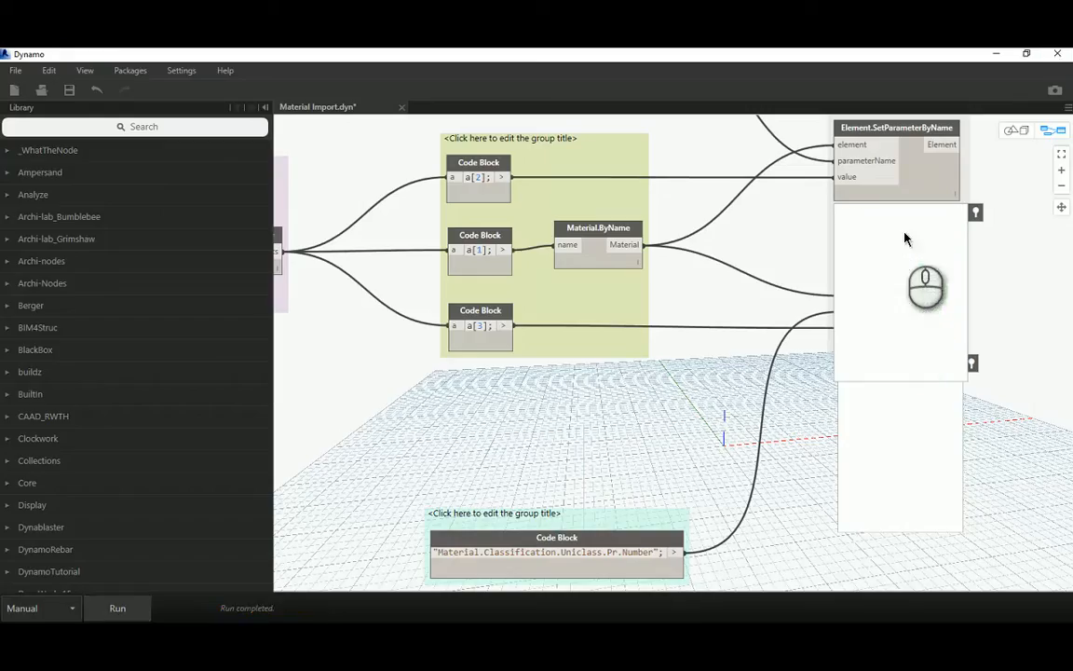
Switch to Revit and review the imported description and number columns throughout the Multi-Category Material Takeoff.
{"action": "left_click", "coordinate": [997, 56]}
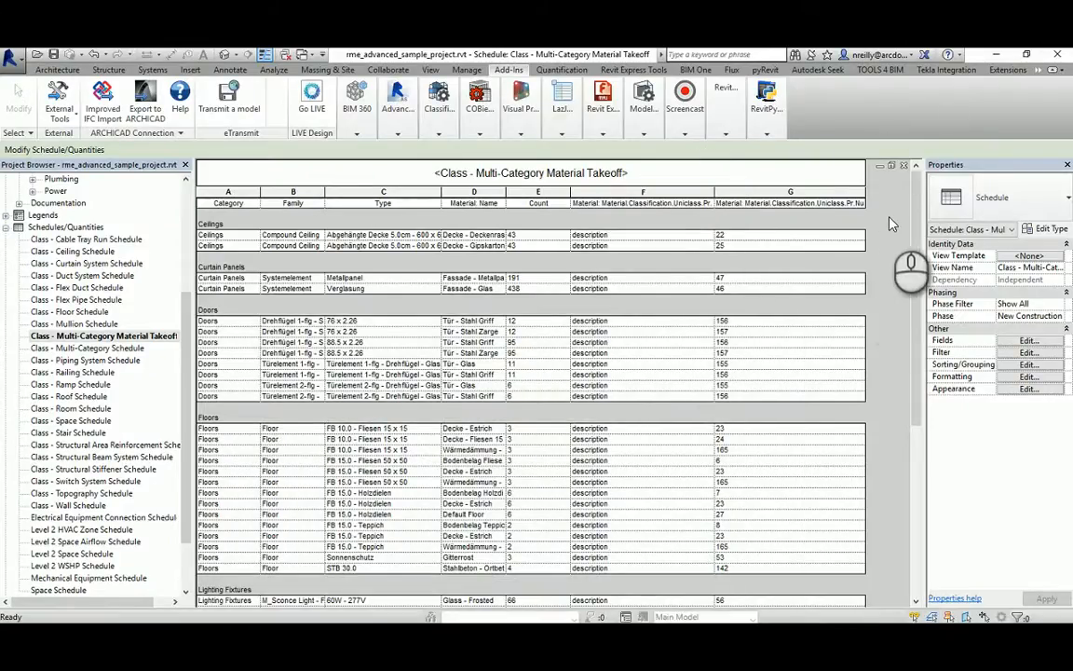
{"action": "mouse_move", "coordinate": [917, 192]}
{"action": "left_mouse_down"}
{"action": "mouse_move", "coordinate": [924, 427]}
{"action": "mouse_move", "coordinate": [924, 171]}
{"action": "left_mouse_up"}
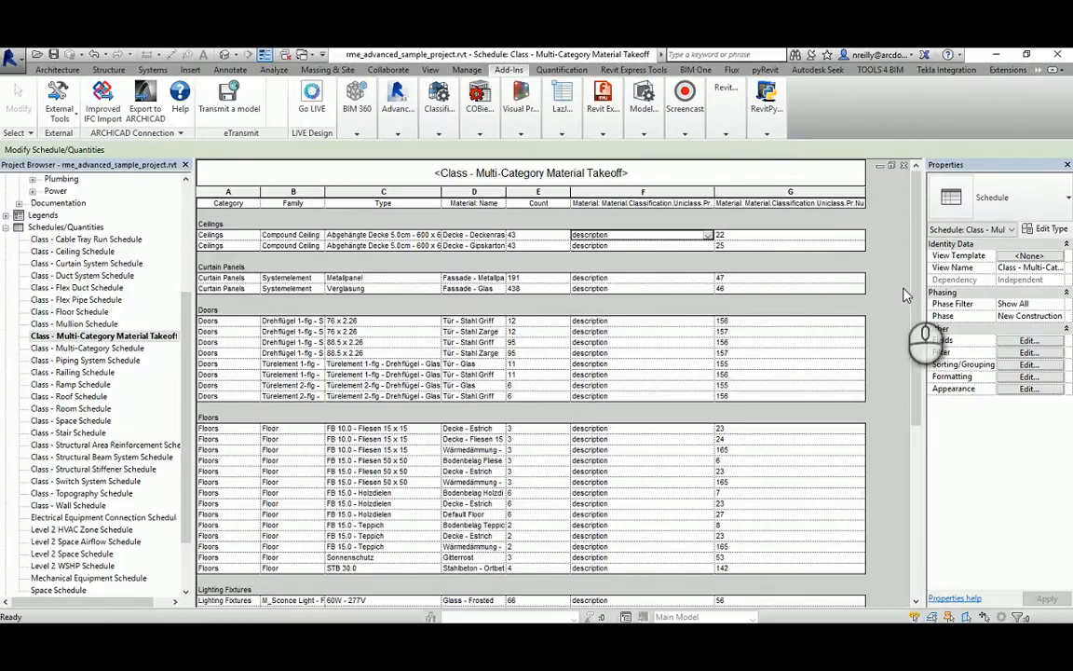
{"action": "left_click", "coordinate": [917, 261]}
{"action": "left_click", "coordinate": [924, 464]}
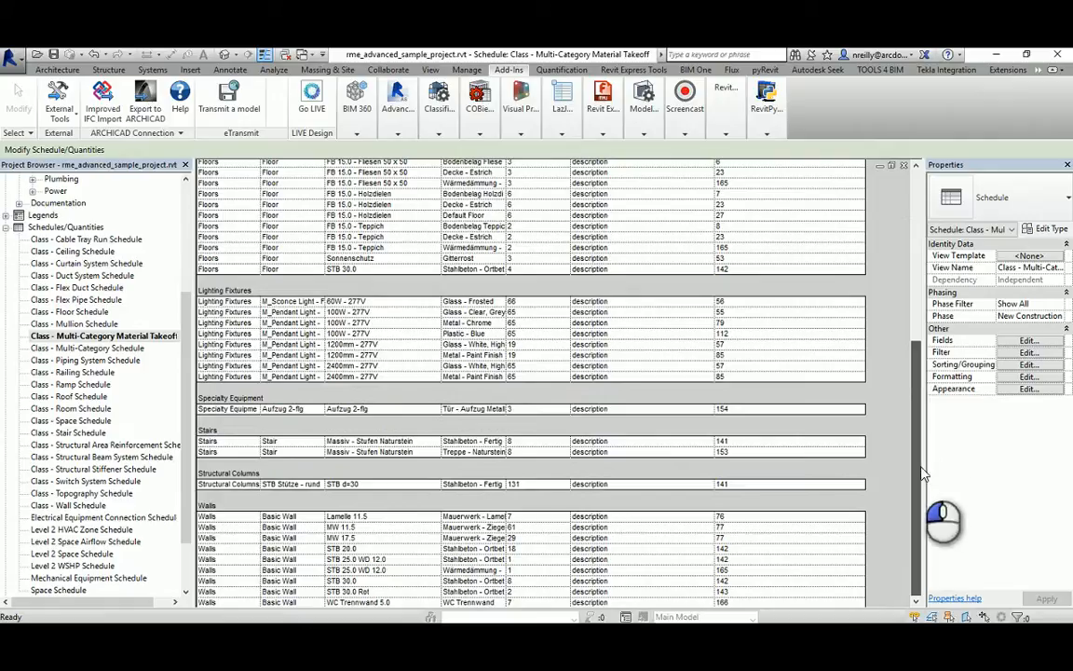
{"action": "left_click_drag", "start_coordinate": [921, 473], "coordinate": [881, 296]}
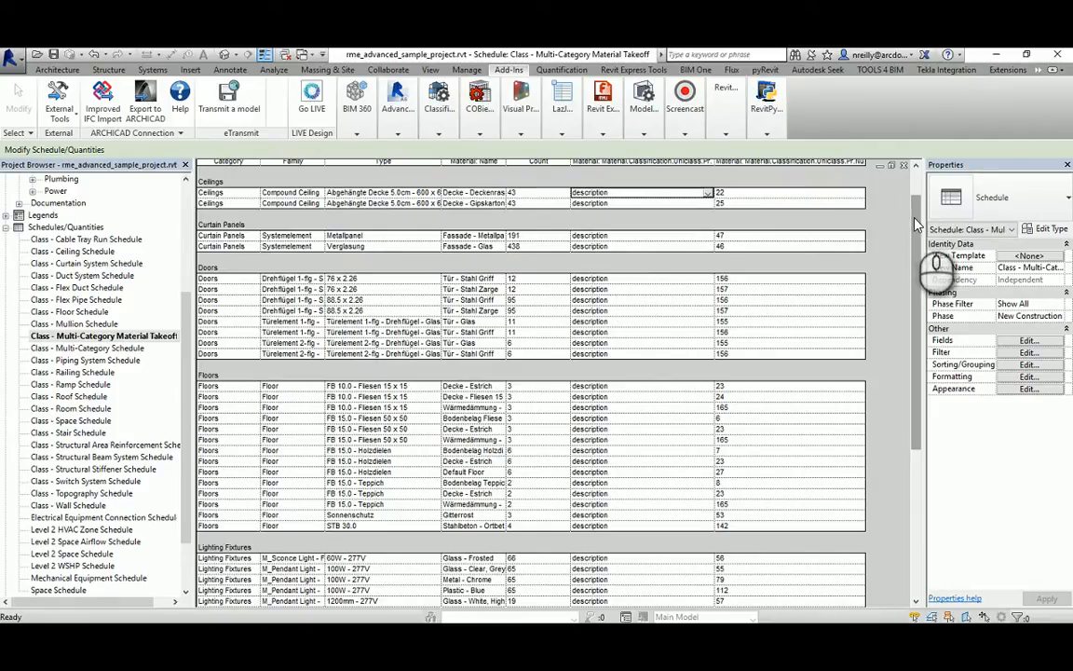
{"action": "scroll", "coordinate": [916, 224], "scroll_direction": "up", "scroll_amount": 2}
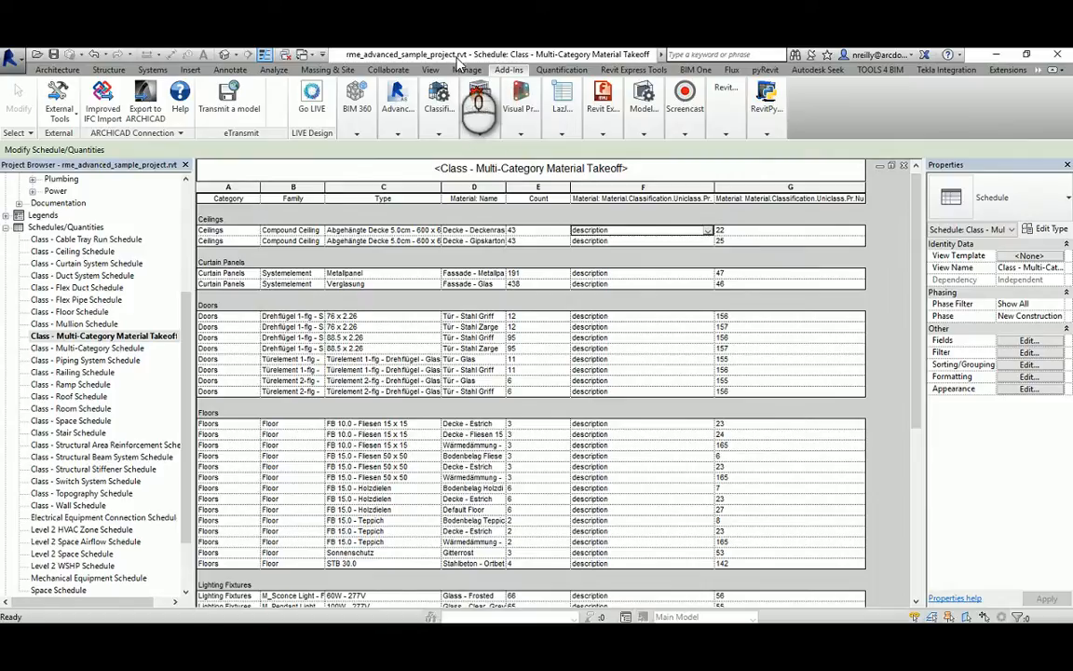
Close the Multi-Category Material Takeoff and Multi-Category Schedule, and open the classification add-in's commands from the 3D view.
{"action": "left_click", "coordinate": [902, 166]}
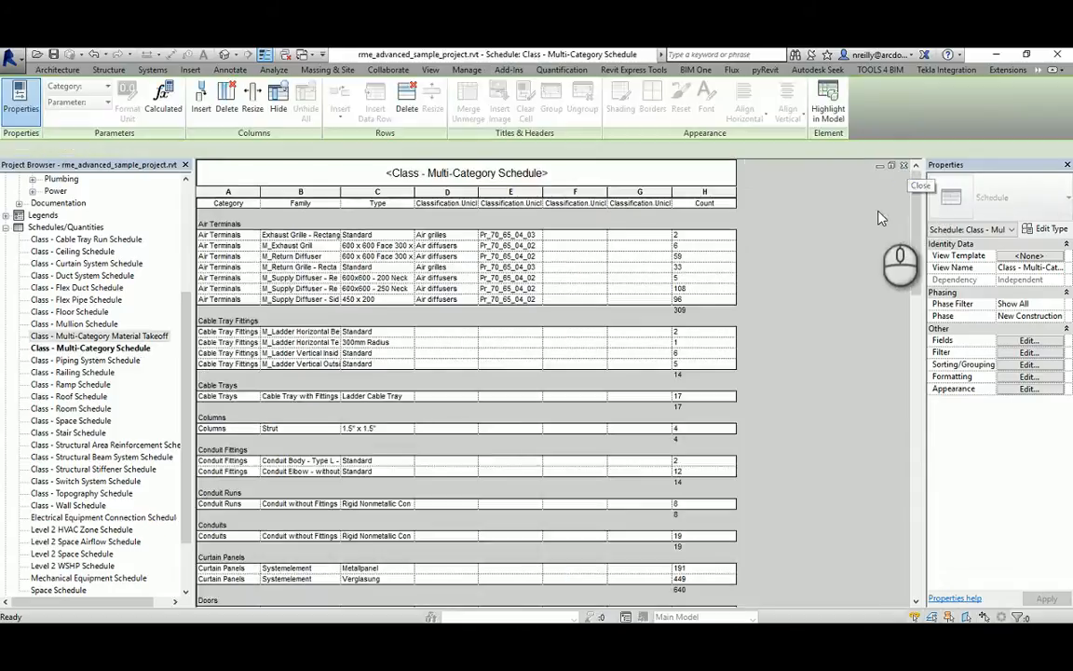
{"action": "left_click", "coordinate": [903, 166]}
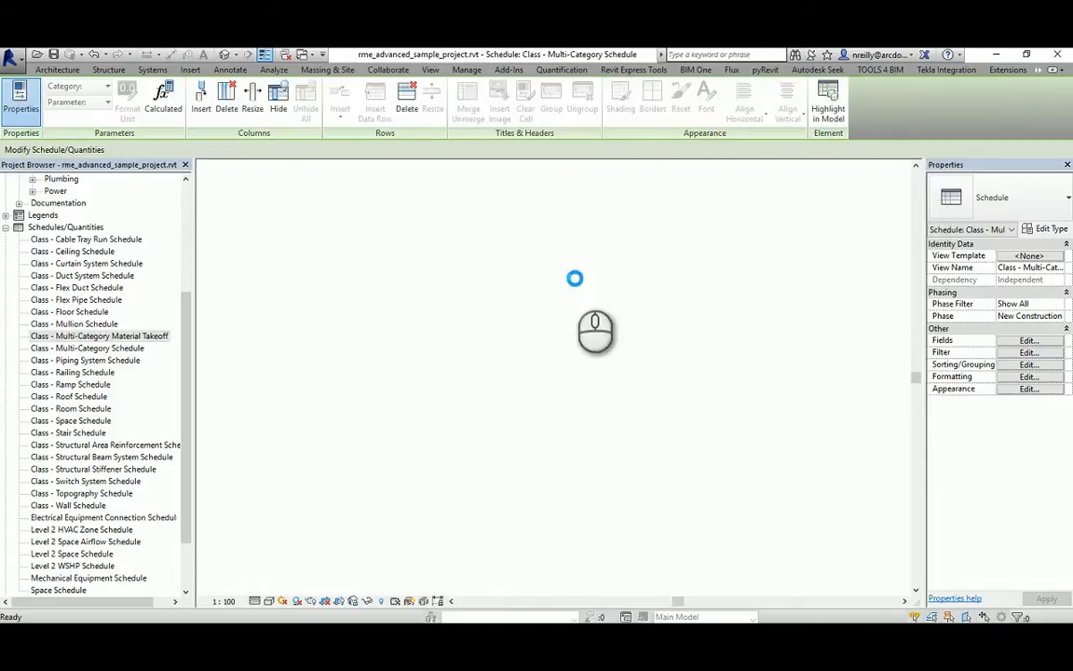
{"action": "middle_click_drag", "start_coordinate": [407, 233], "coordinate": [597, 331], "text": "shift"}
{"action": "left_click", "coordinate": [508, 71]}
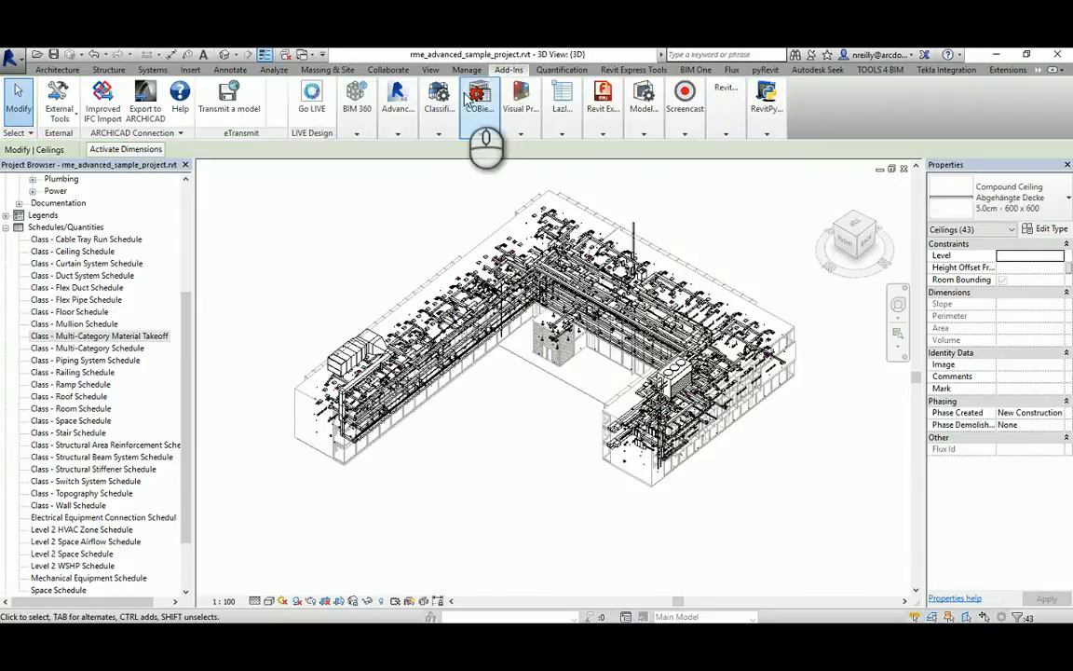
{"action": "left_click", "coordinate": [439, 98]}
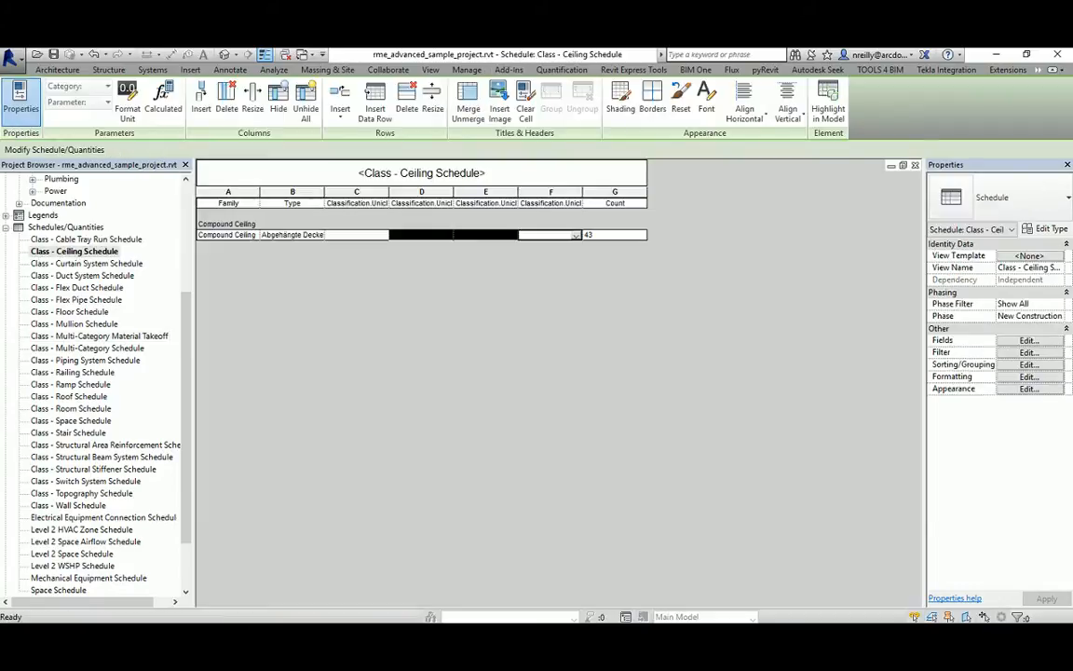